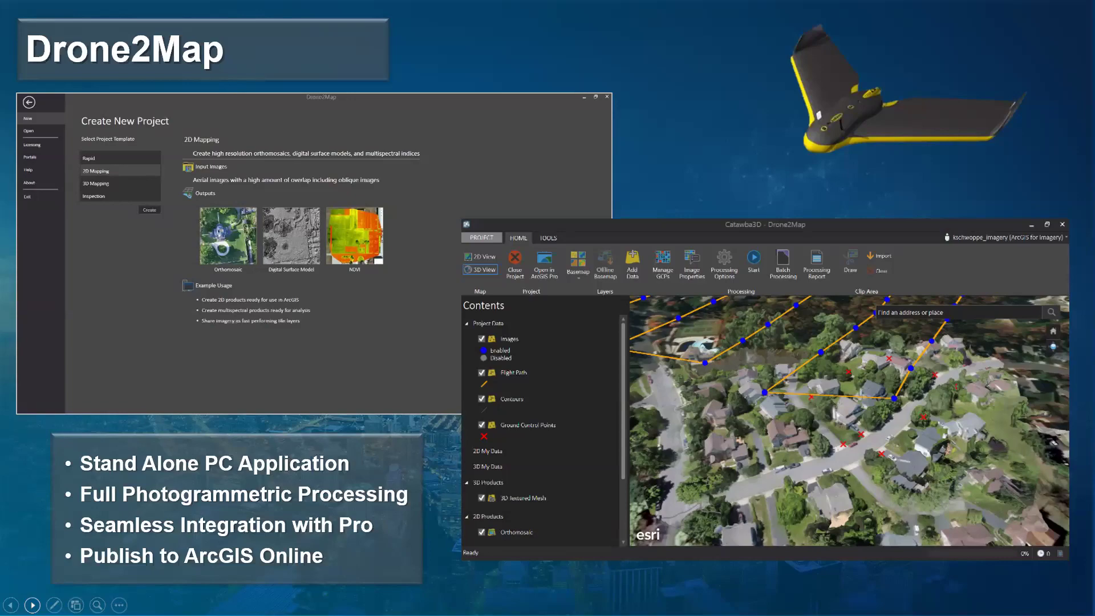
# Review the available project templates and start setting up a new mapping project
pyautogui.press('Right')
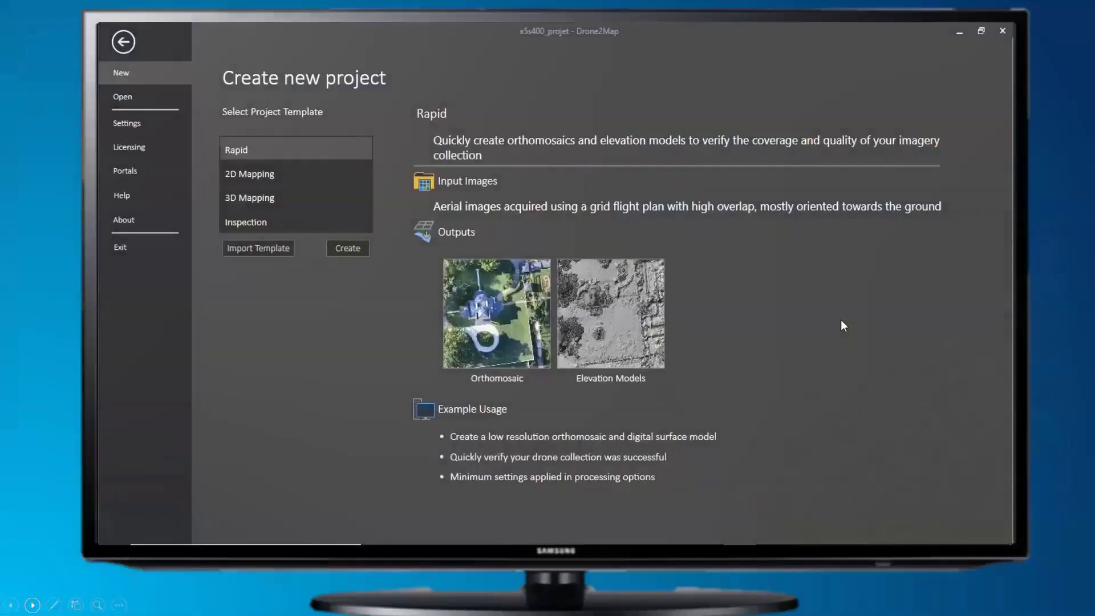
pyautogui.click(287, 177)
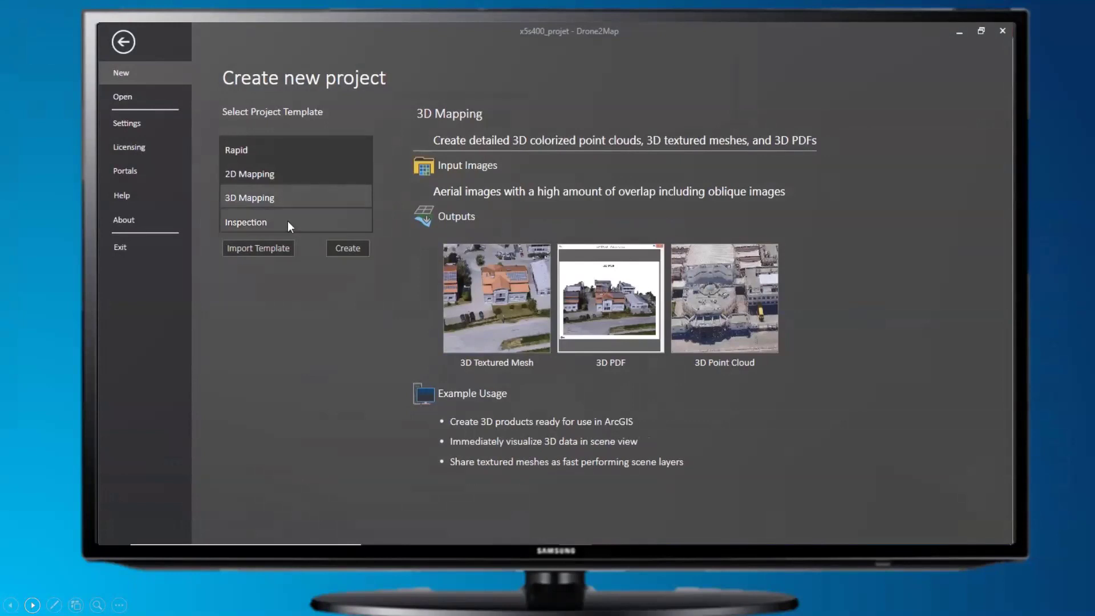
pyautogui.click(349, 251)
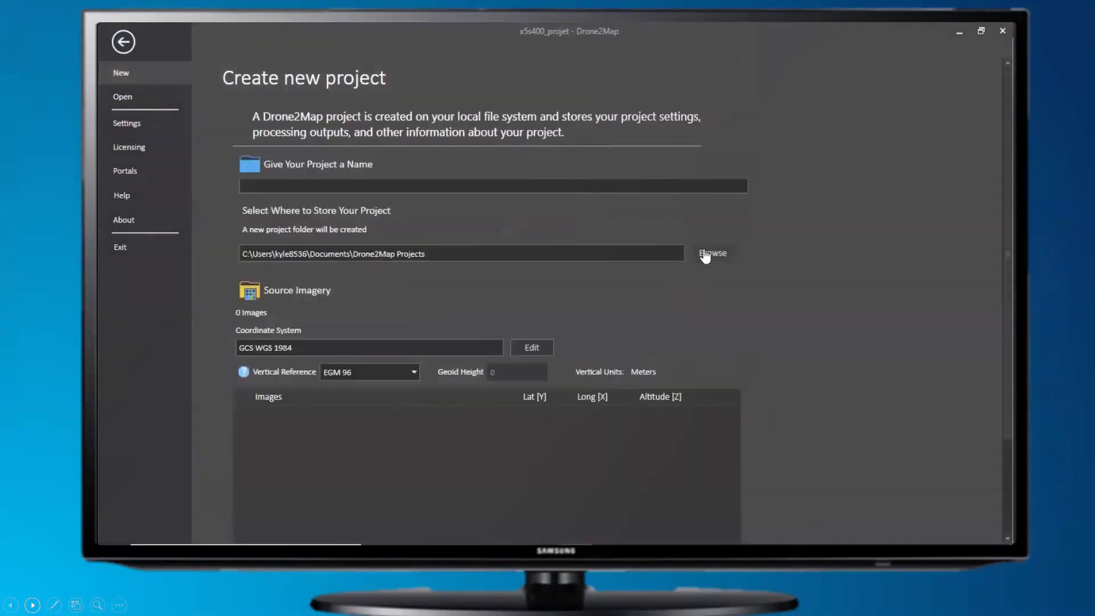
# Add the Wrightsville Data Photos folder with its GPS.csv positions to the new project, and leave the setup without creating the project
pyautogui.scroll(-3, 812, 230)
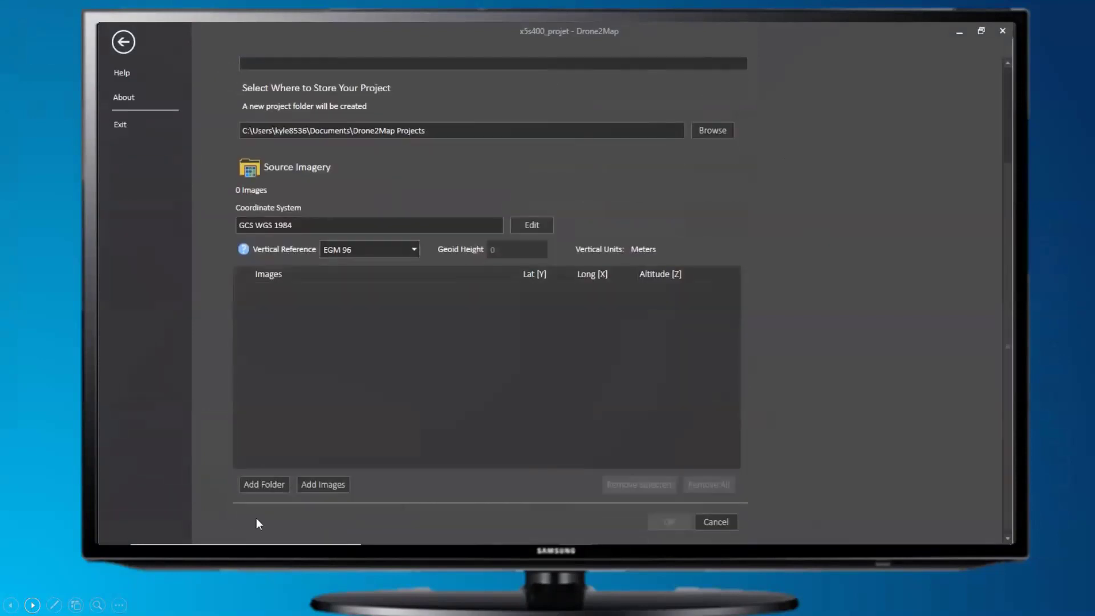
pyautogui.click(270, 488)
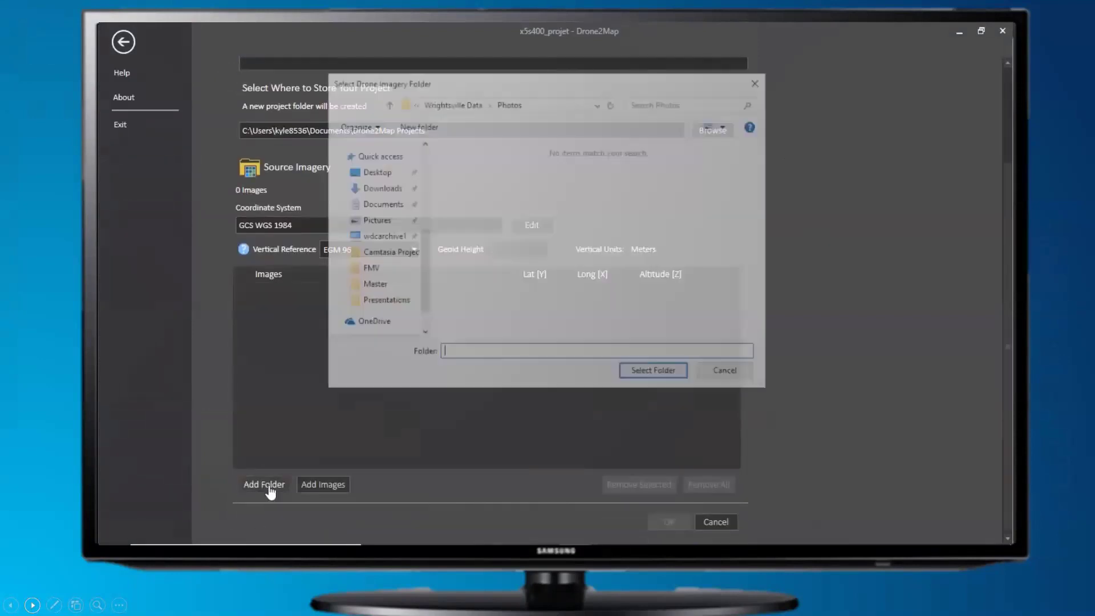
pyautogui.click(457, 103)
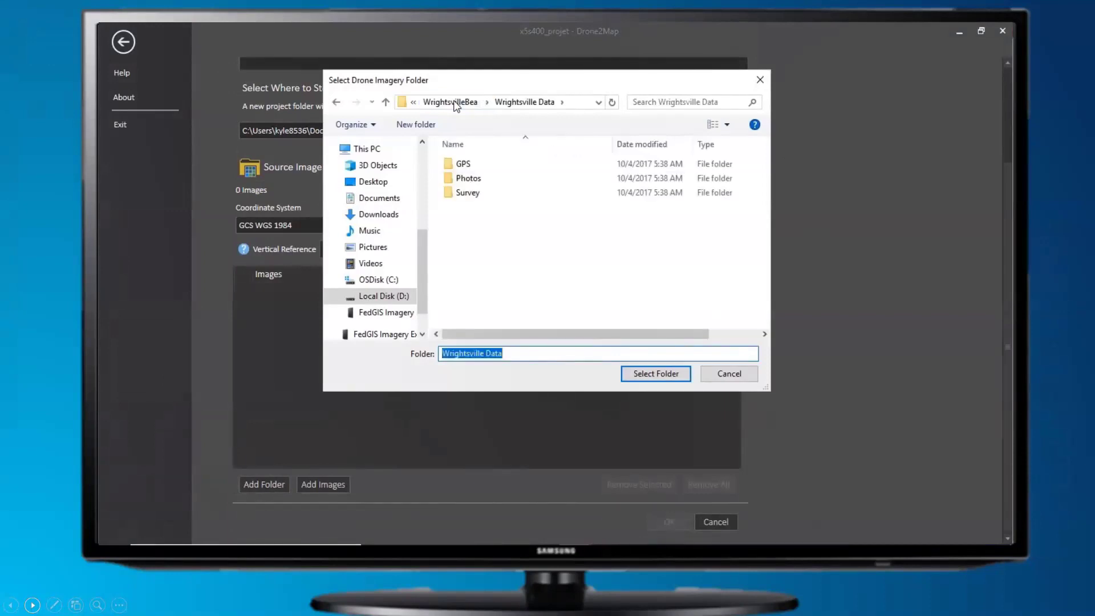
pyautogui.click(468, 178)
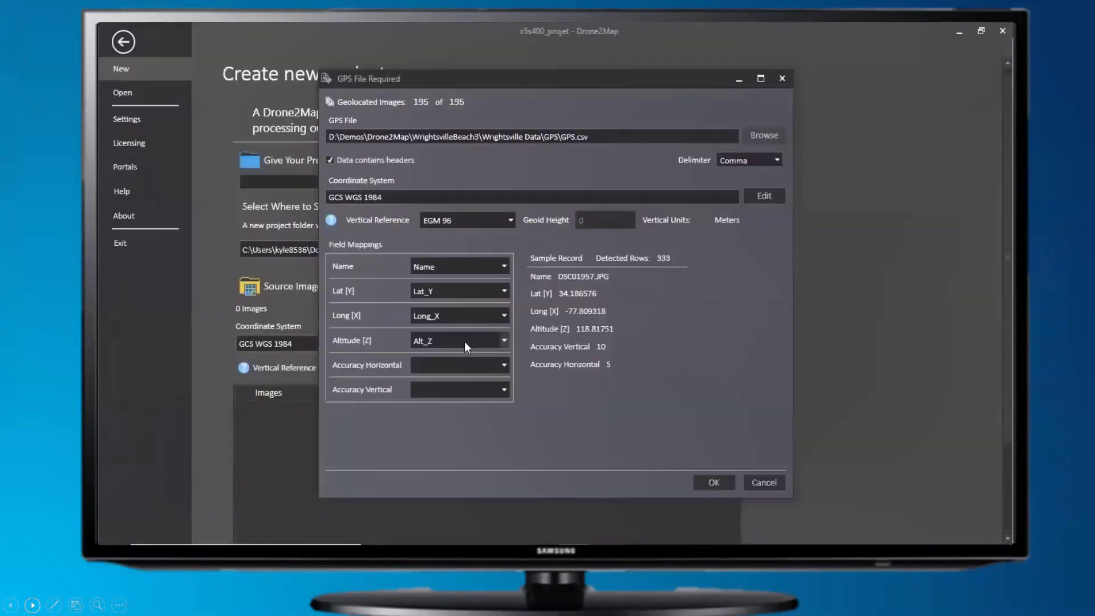
pyautogui.click(709, 486)
pyautogui.scroll(-4, 964, 163)
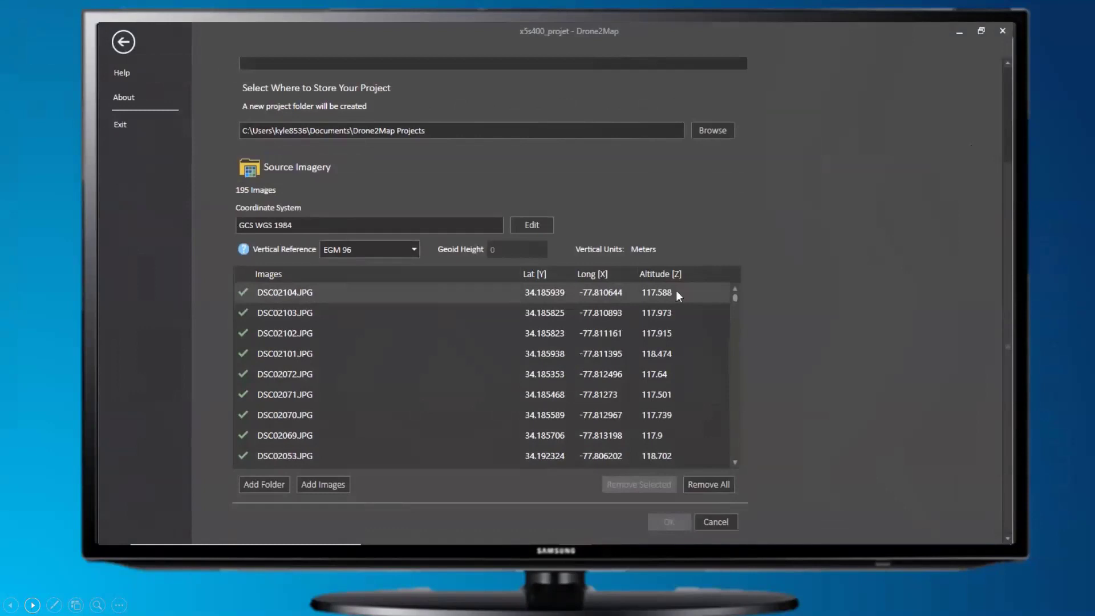
pyautogui.scroll(3, 848, 320)
pyautogui.scroll(1, 849, 315)
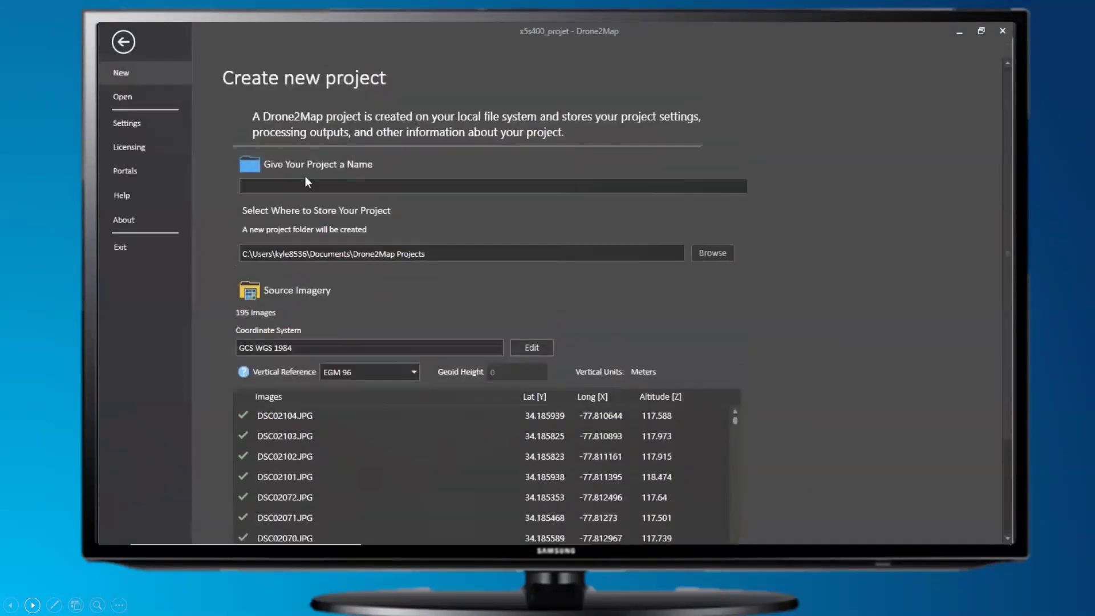
pyautogui.click(128, 43)
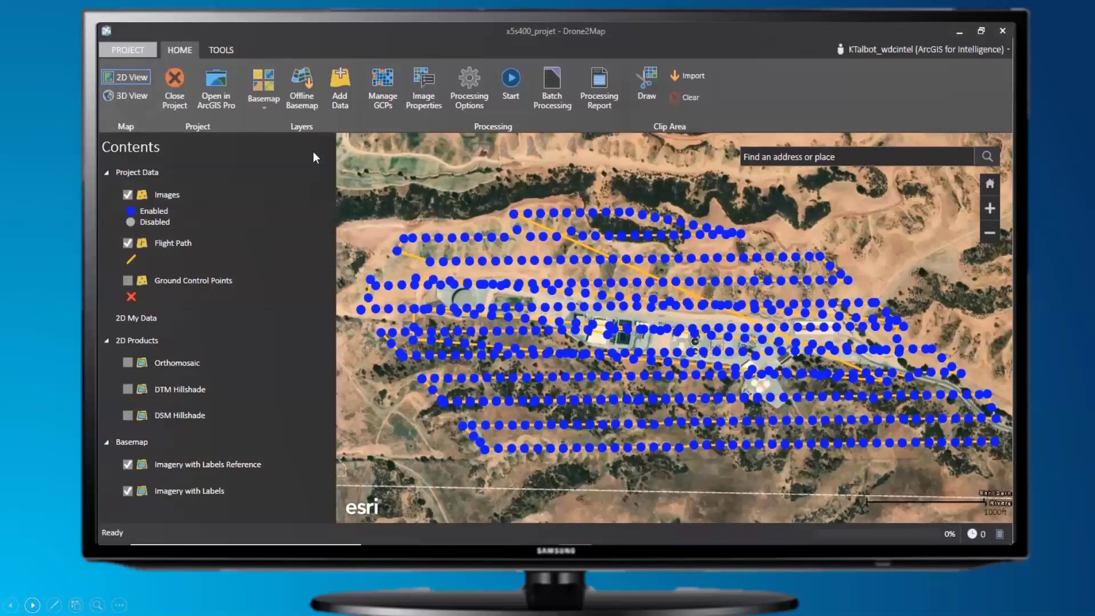
# View the drone photos from DJI_0886 onward along an upper flight line in the Image Viewer, and close the viewer
pyautogui.click(491, 238)
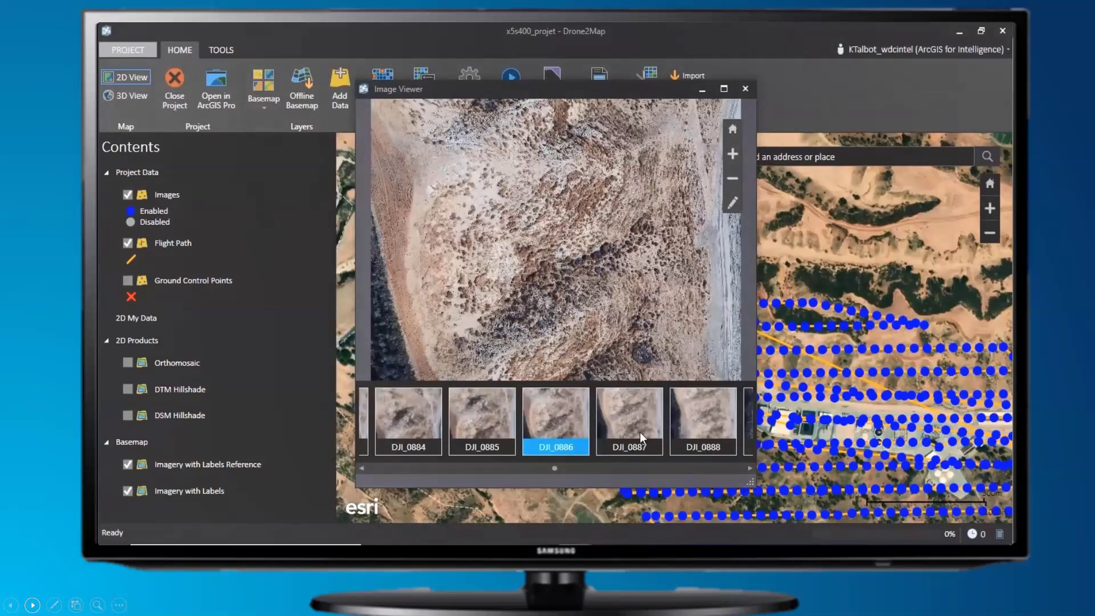
pyautogui.click(641, 432)
pyautogui.click(697, 414)
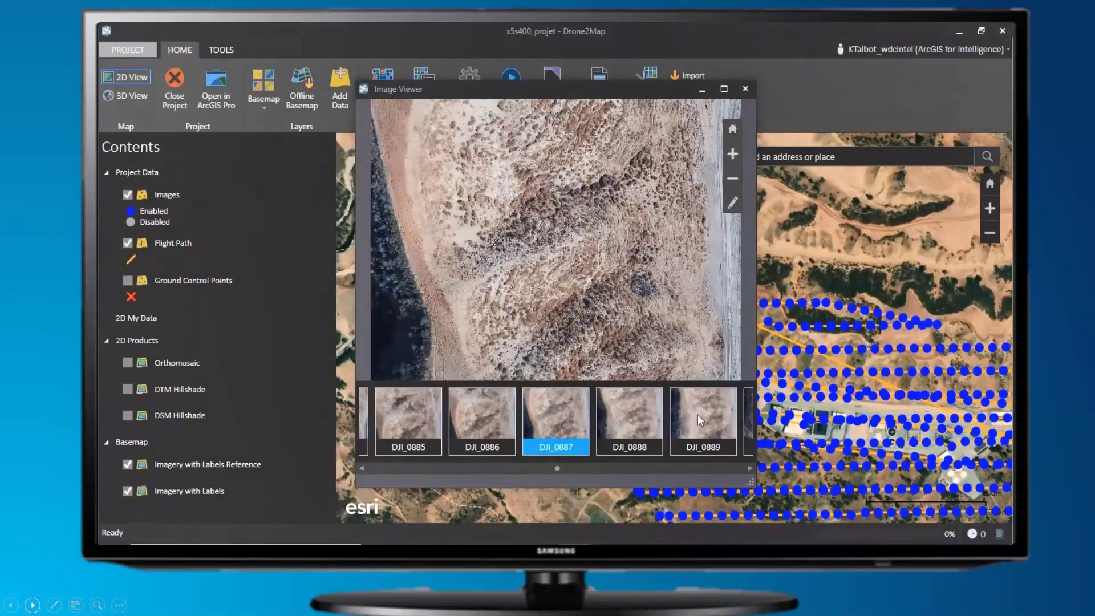
pyautogui.click(745, 89)
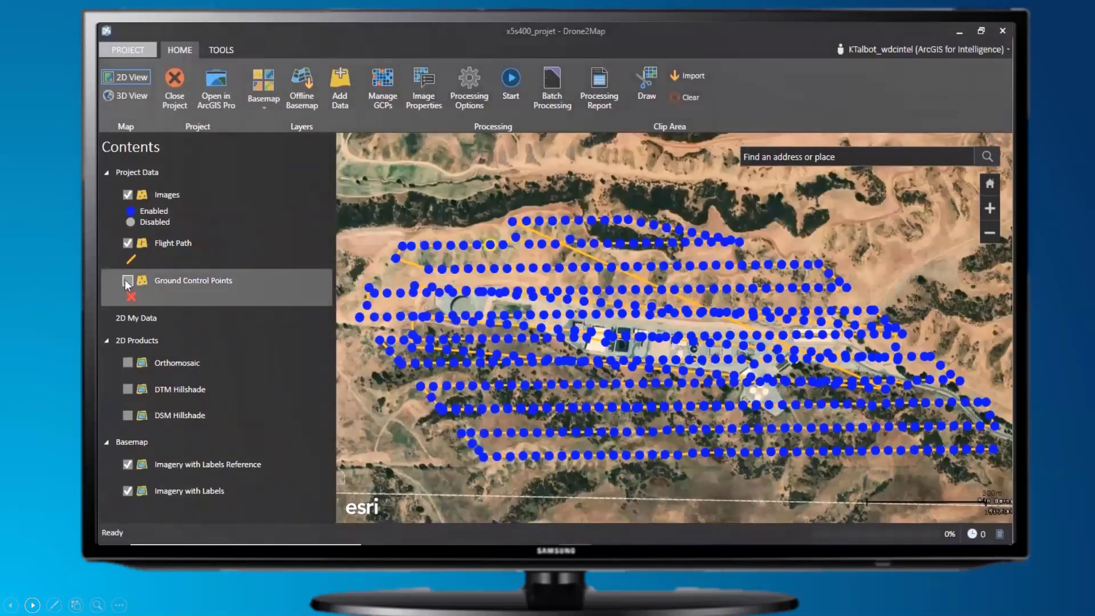
# Show the Ground Control Points layer and examine the points around the plant buildings on the map
pyautogui.click(127, 282)
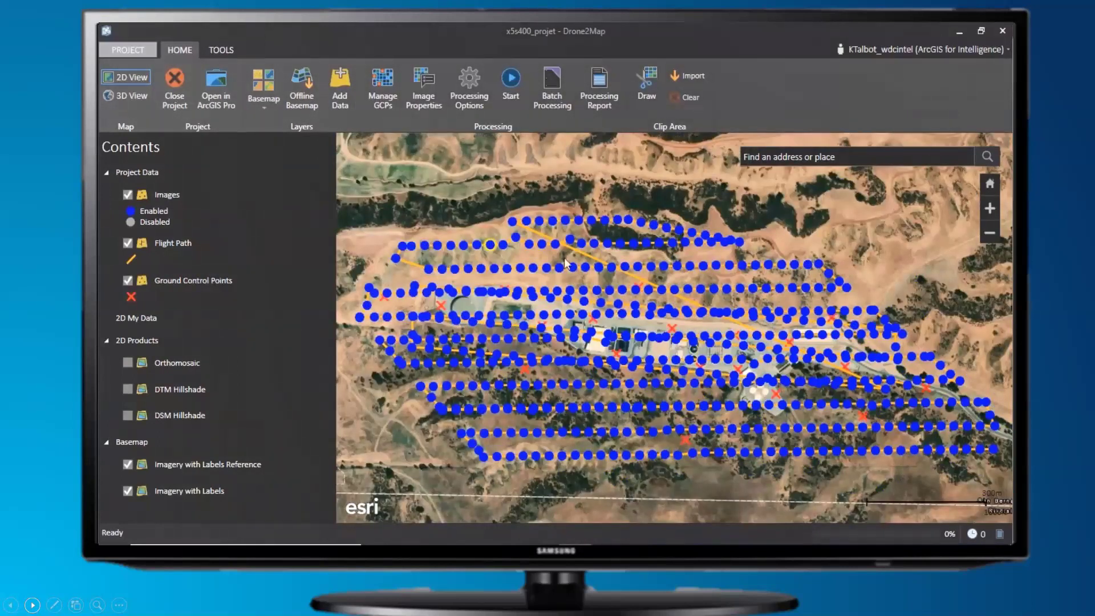
pyautogui.scroll(3, 548, 242)
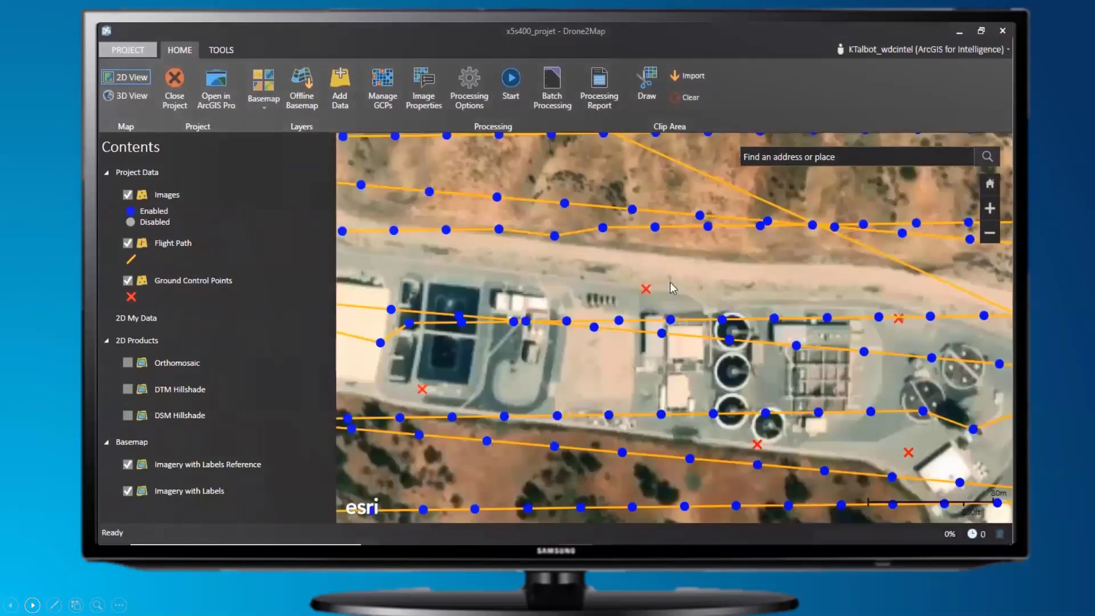
pyautogui.scroll(-2, 641, 274)
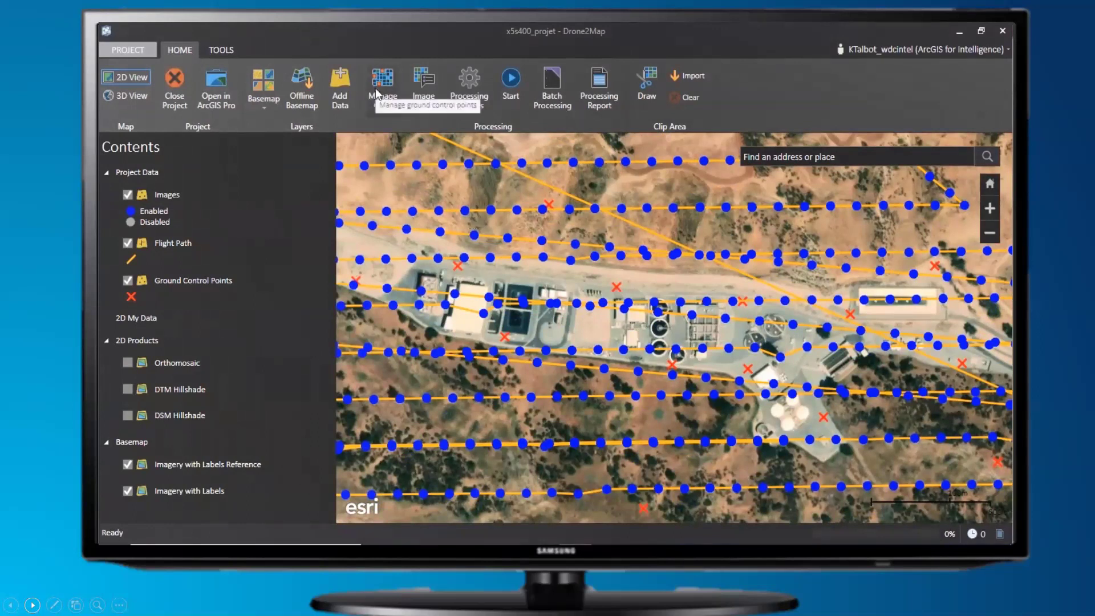
# Open the image links of ground control point 15 and inspect its marker in DJI0034.jpg
pyautogui.click(385, 108)
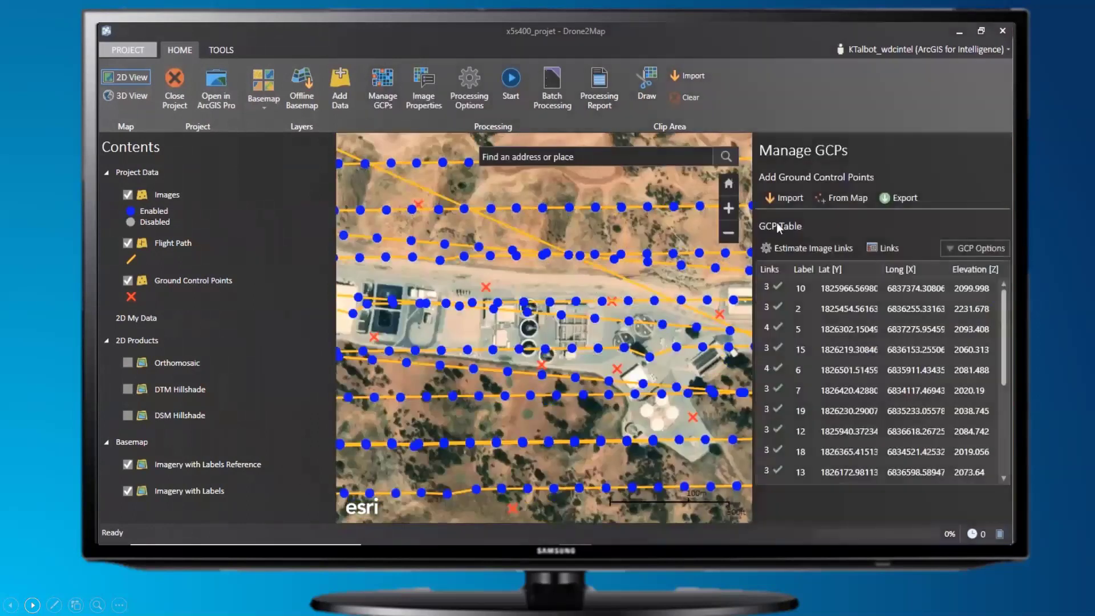
pyautogui.click(822, 350)
pyautogui.click(883, 247)
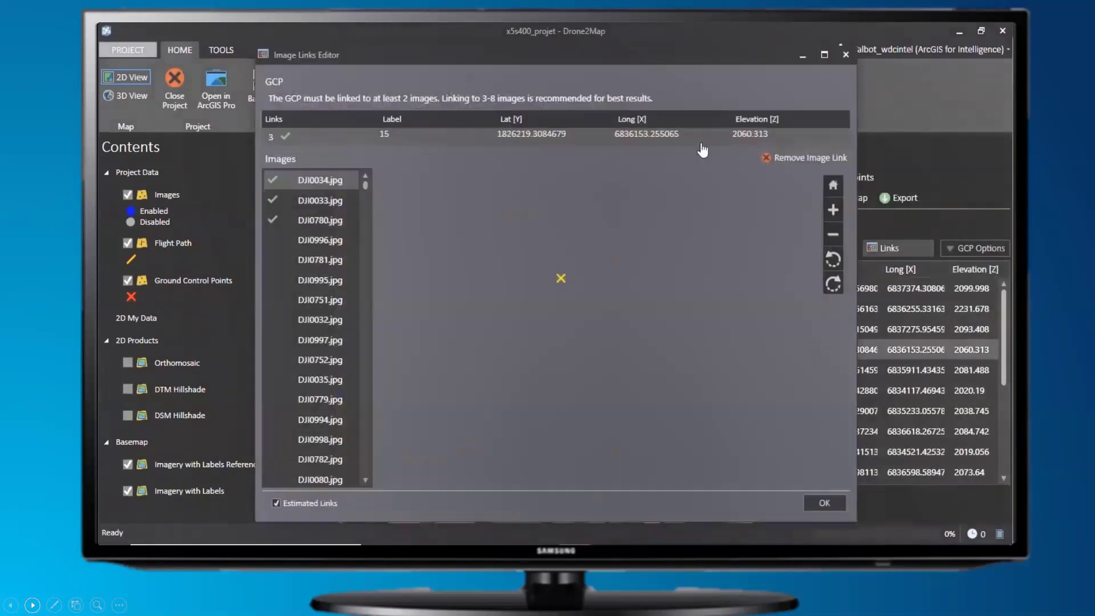
pyautogui.moveTo(652, 56); pyautogui.dragTo(664, 45)
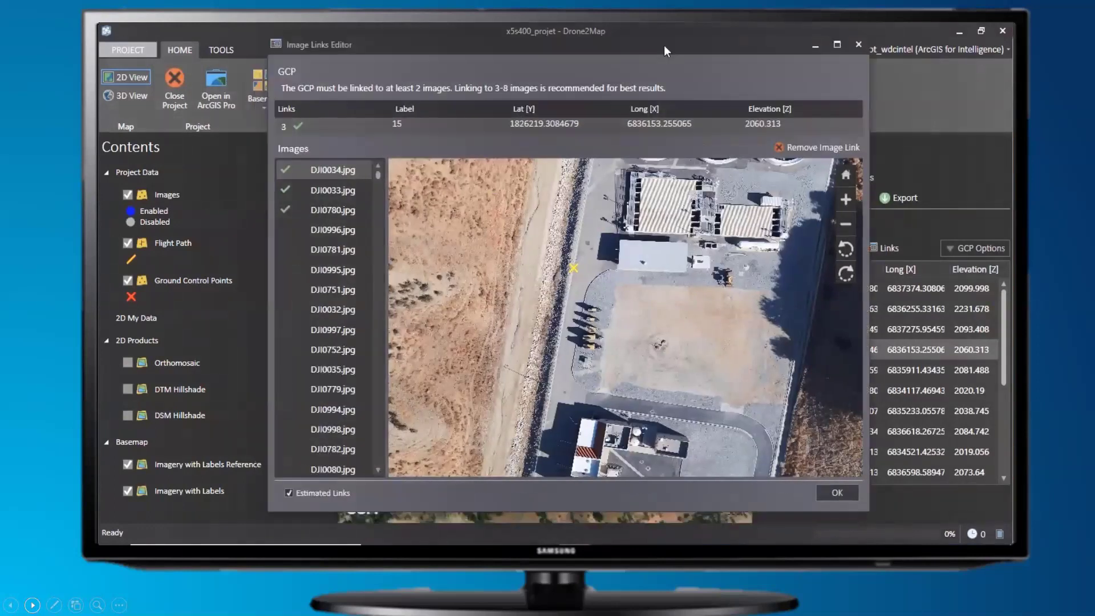
pyautogui.scroll(5, 581, 277)
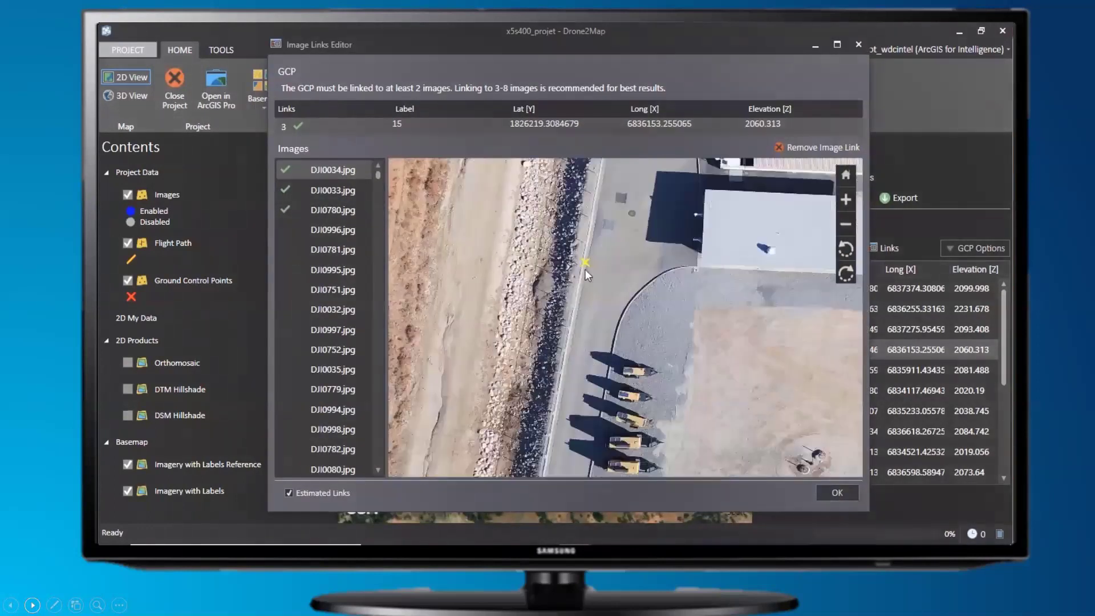
pyautogui.scroll(5, 585, 268)
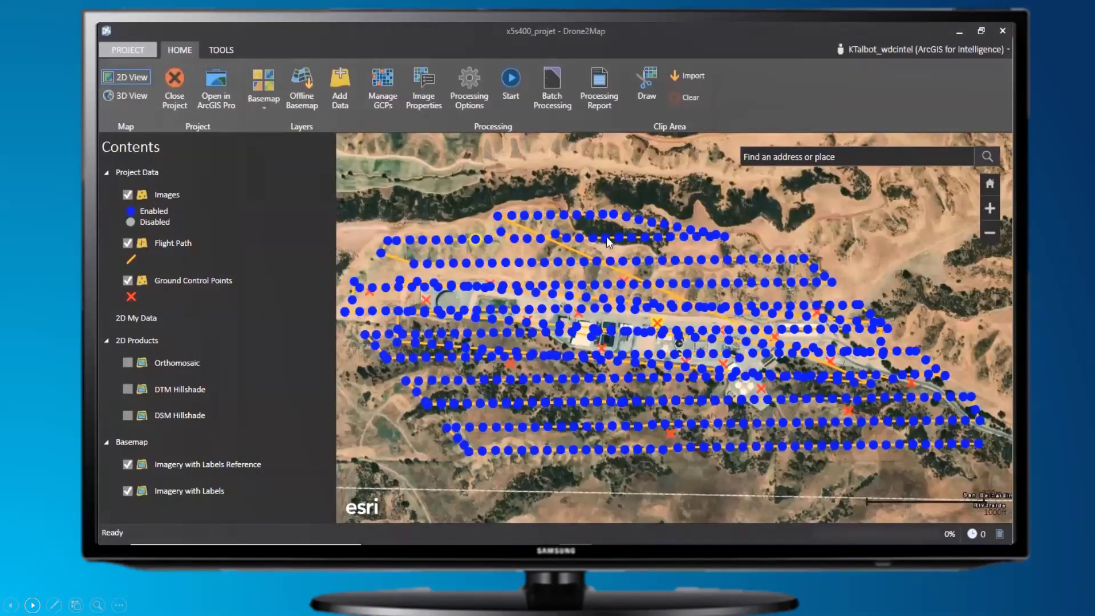
# Set the keypoints image scale to Full in the initial processing options
pyautogui.click(475, 101)
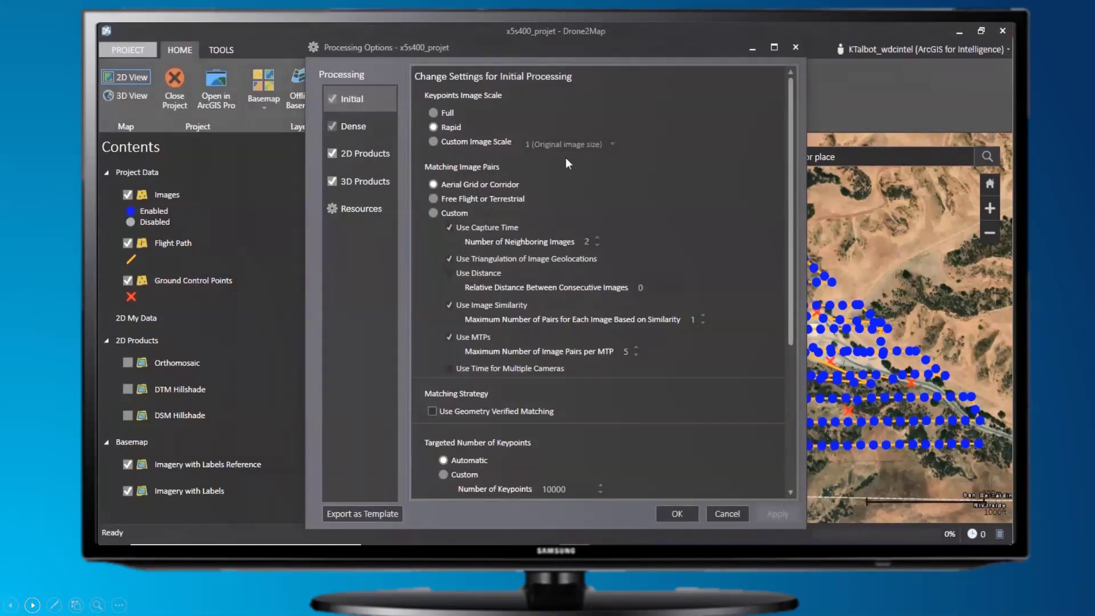
pyautogui.click(433, 113)
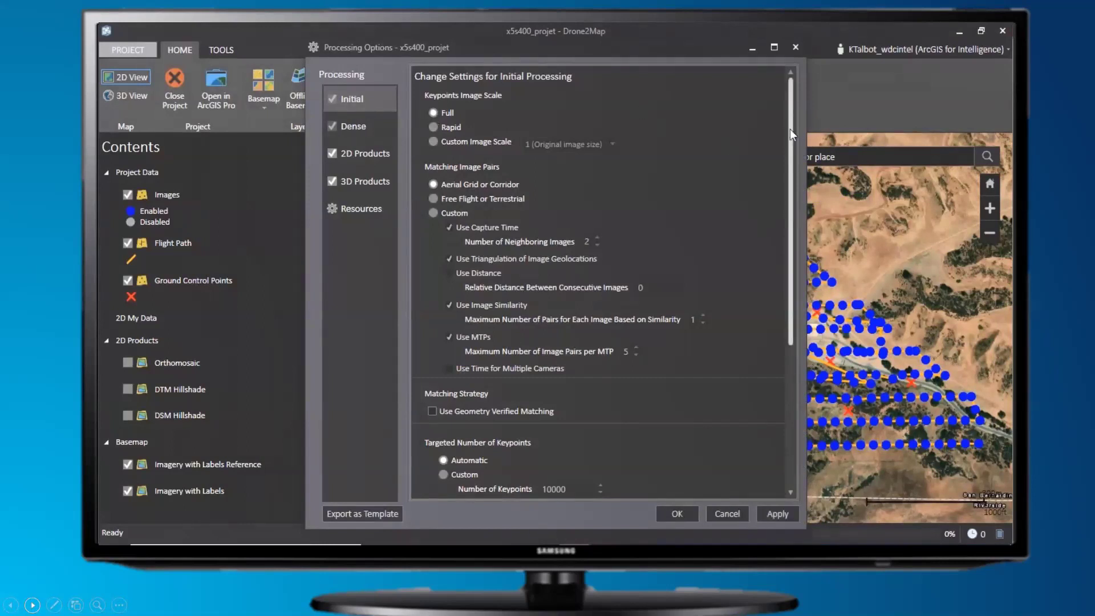
pyautogui.moveTo(792, 131); pyautogui.dragTo(779, 254)
# Review the 2D and 3D product options and the initial processing settings, and close the processing options without applying them
pyautogui.click(365, 154)
pyautogui.click(368, 181)
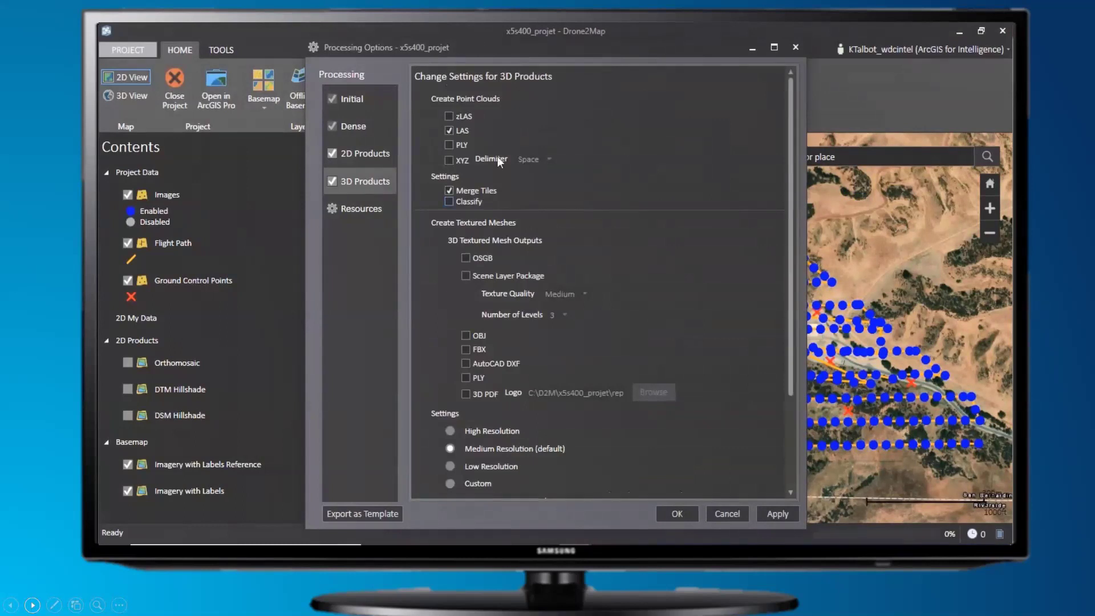
pyautogui.scroll(-3, 694, 200)
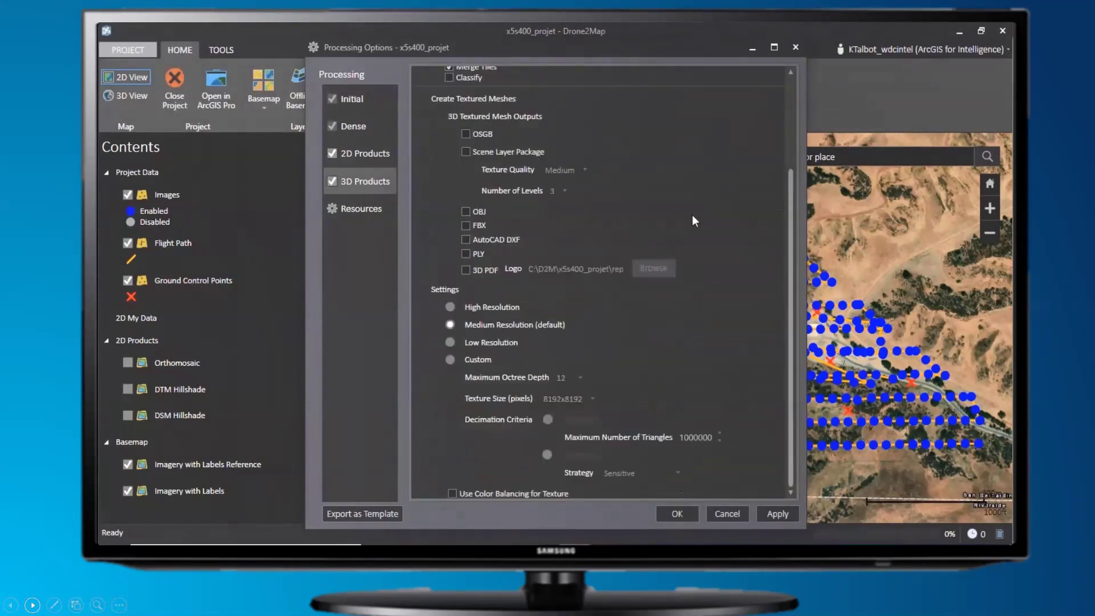
pyautogui.click(363, 97)
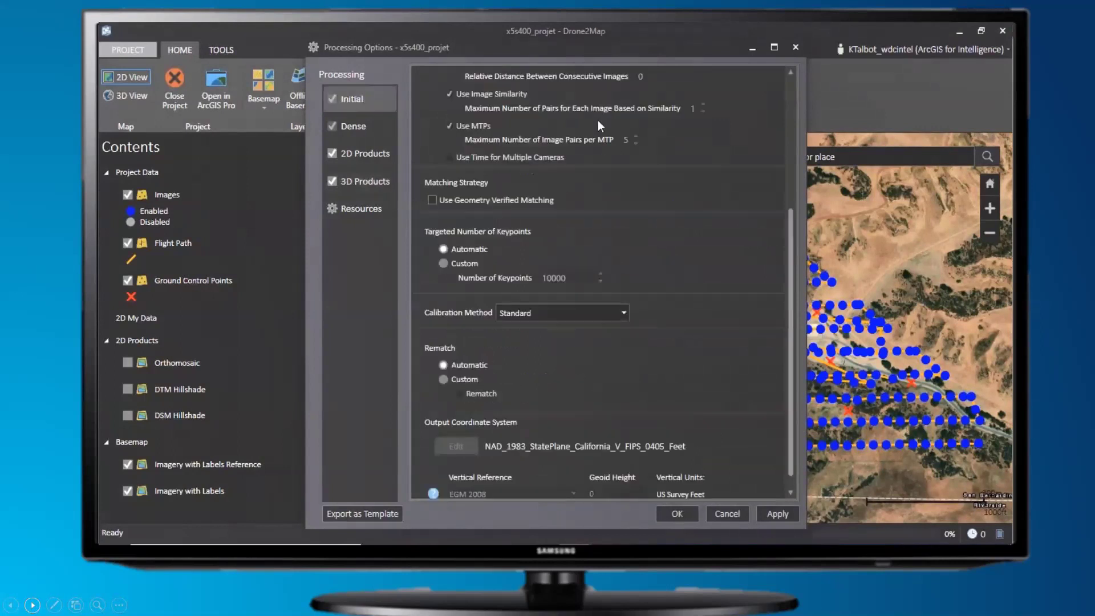
pyautogui.click(796, 48)
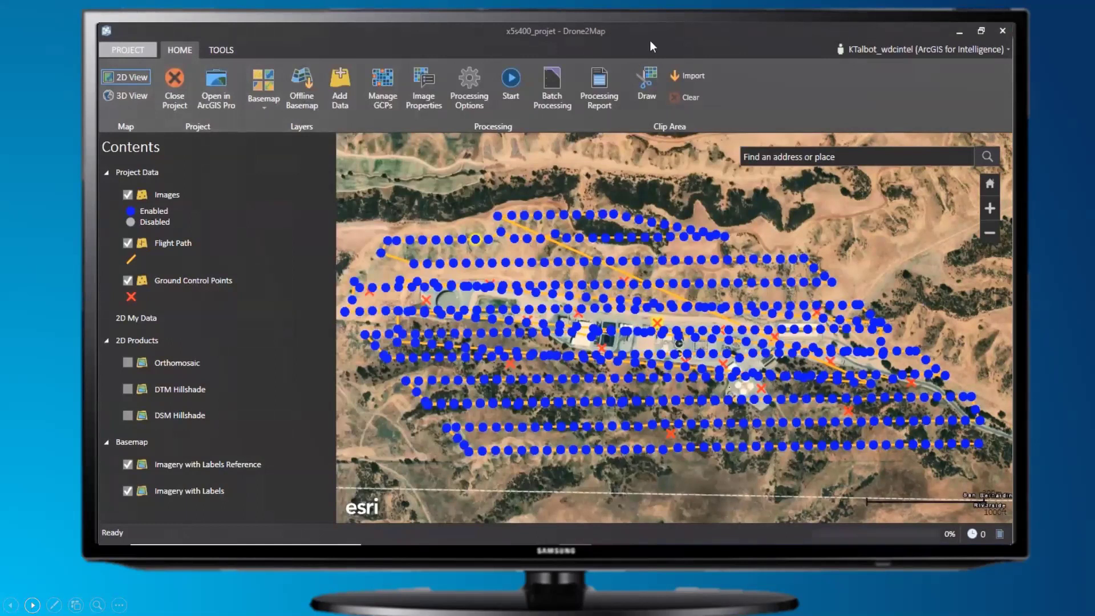
# Show the Orthomosaic layer and hide the Images, Flight Path and Ground Control Points layers
pyautogui.click(127, 364)
pyautogui.click(127, 194)
pyautogui.click(128, 244)
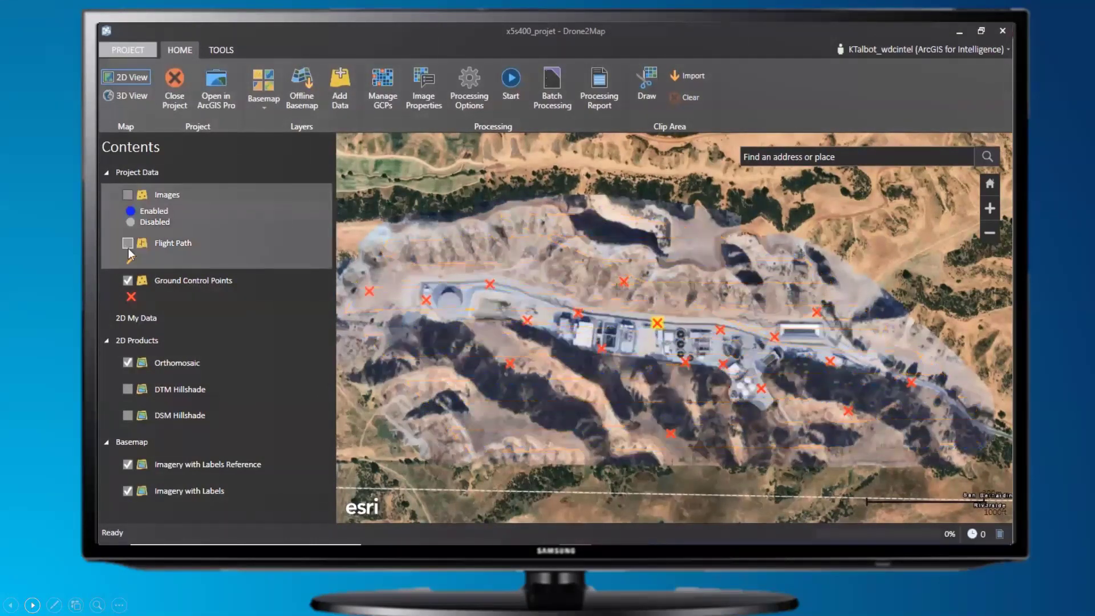
pyautogui.click(128, 280)
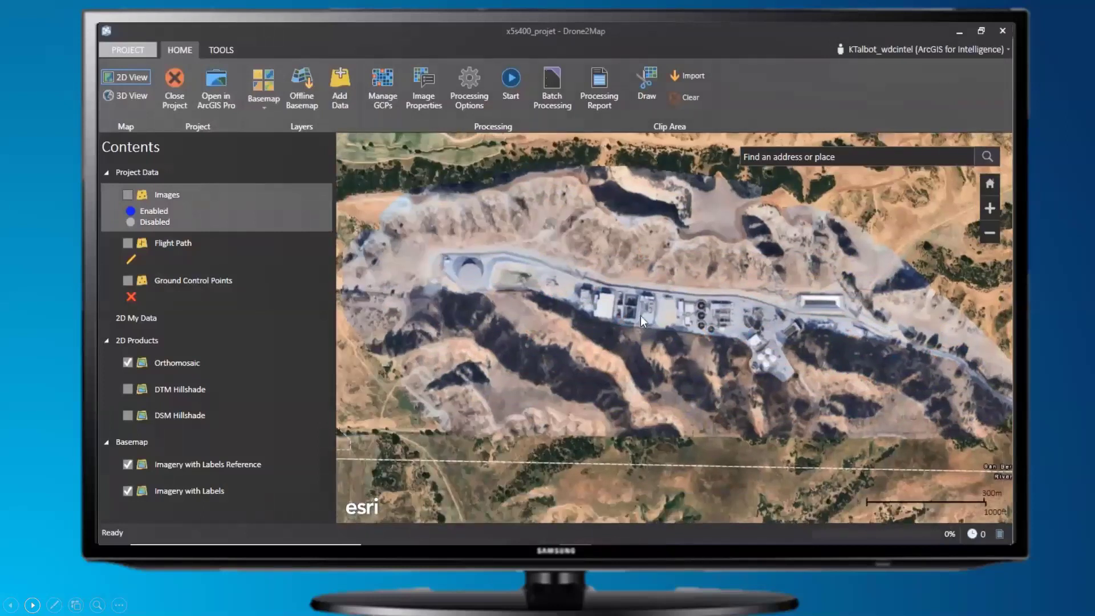
# Examine the orthomosaic around the circular tanks and compare it with the basemap by toggling the layer off and on
pyautogui.scroll(5, 651, 326)
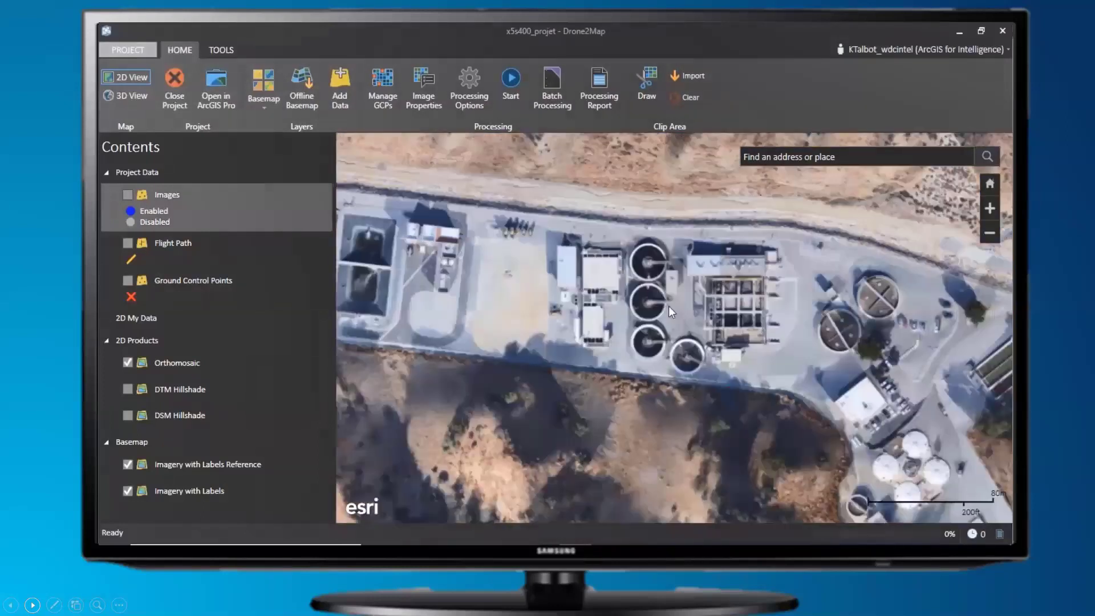
pyautogui.moveTo(659, 205); pyautogui.dragTo(625, 274)
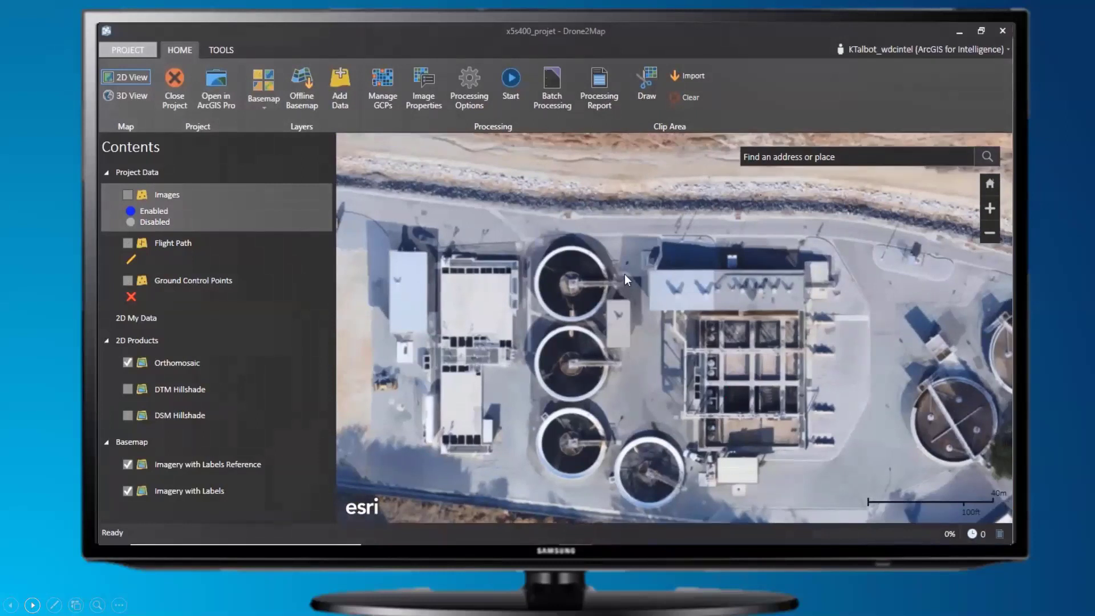
pyautogui.click(127, 363)
pyautogui.click(128, 363)
pyautogui.scroll(-4, 751, 317)
pyautogui.scroll(2, 714, 332)
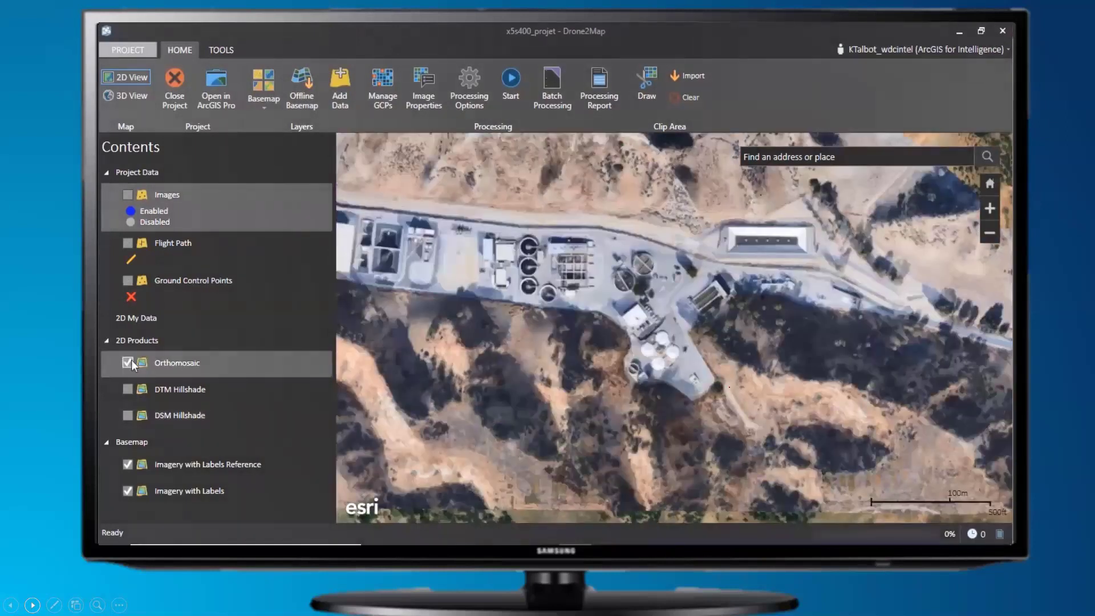
# Hide the Orthomosaic layer and display the DTM Hillshade on the map instead
pyautogui.click(128, 363)
pyautogui.click(128, 389)
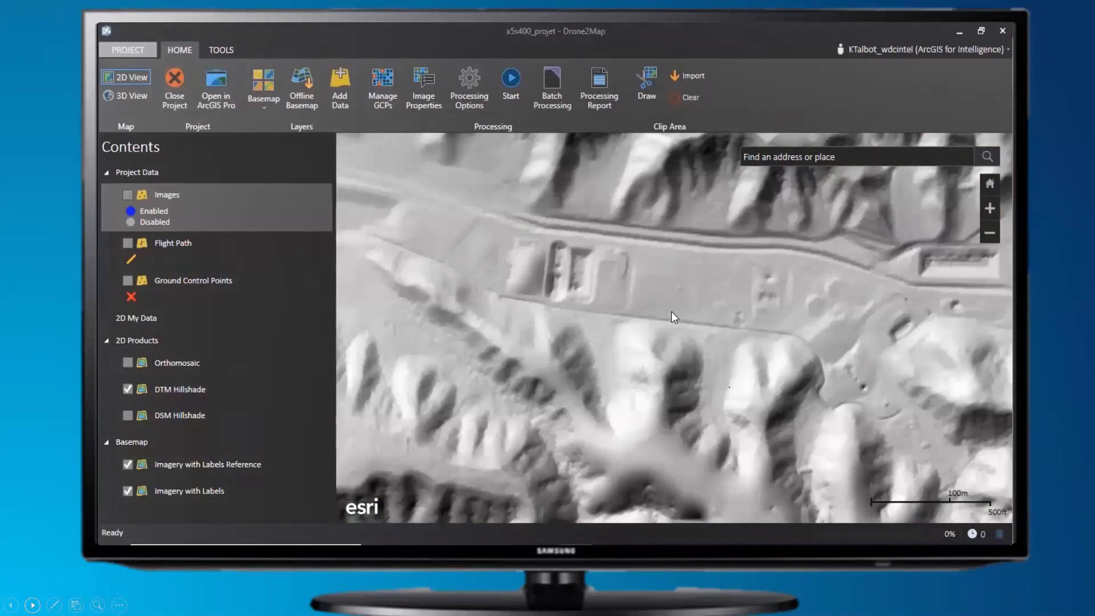
pyautogui.scroll(-2, 675, 317)
# Replace the DTM Hillshade with the DSM Hillshade and look at the plant area
pyautogui.click(128, 390)
pyautogui.click(128, 416)
pyautogui.scroll(2, 576, 354)
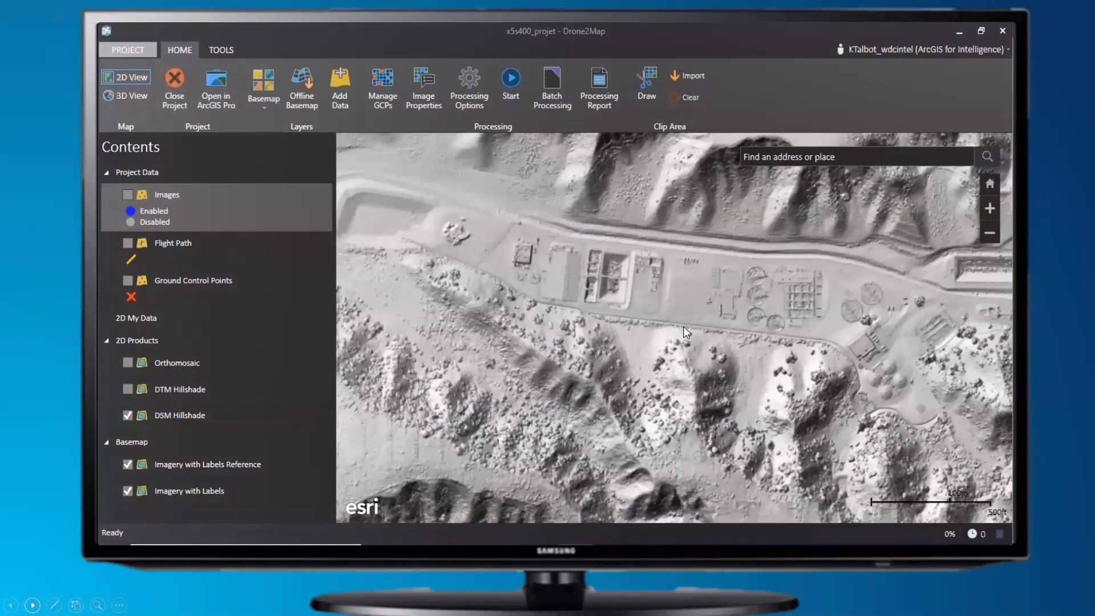
pyautogui.click(221, 50)
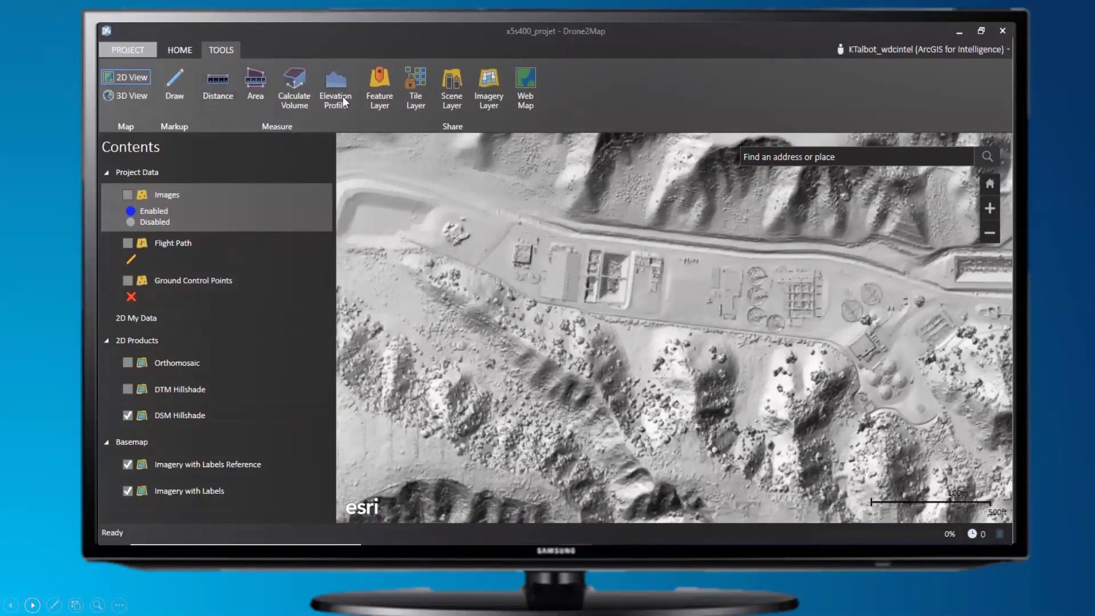
pyautogui.click(181, 51)
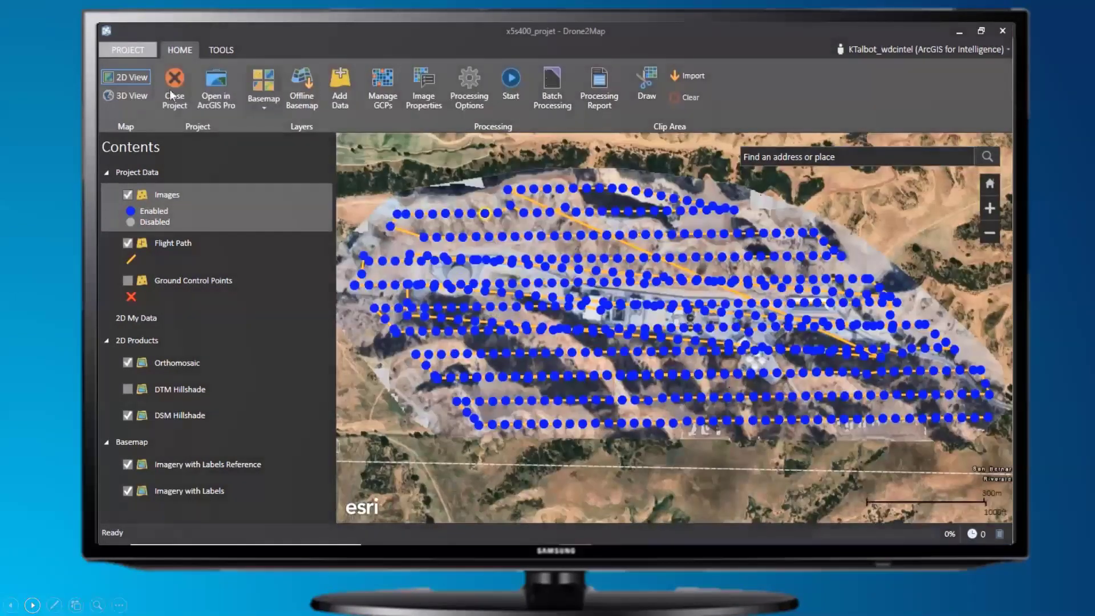
# Open the recent project 3DModel.d2m and switch its map to the 3D view
pyautogui.click(128, 50)
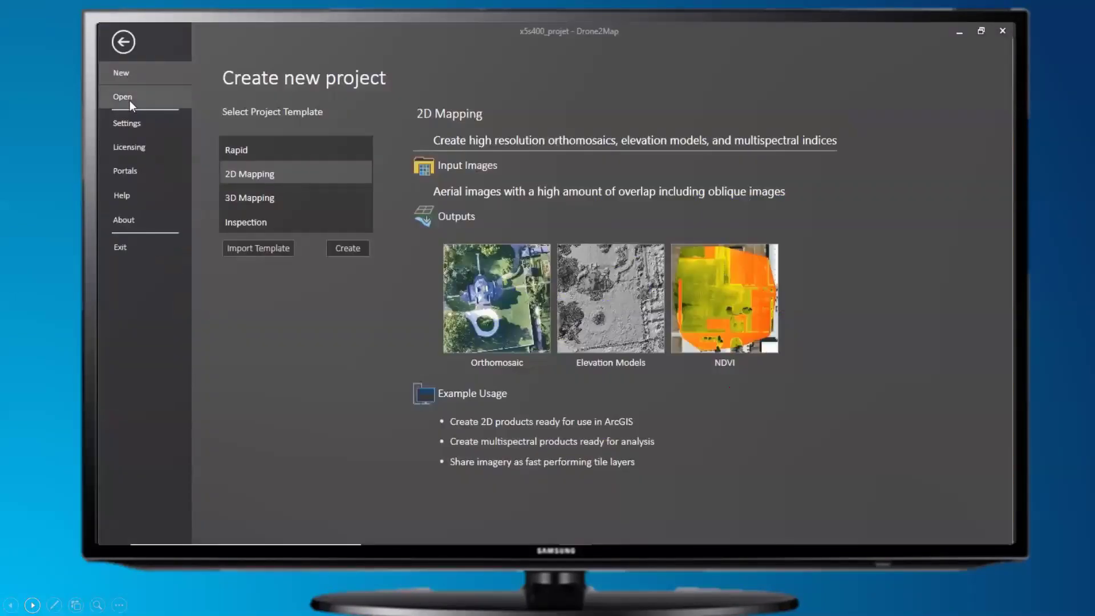
pyautogui.click(149, 96)
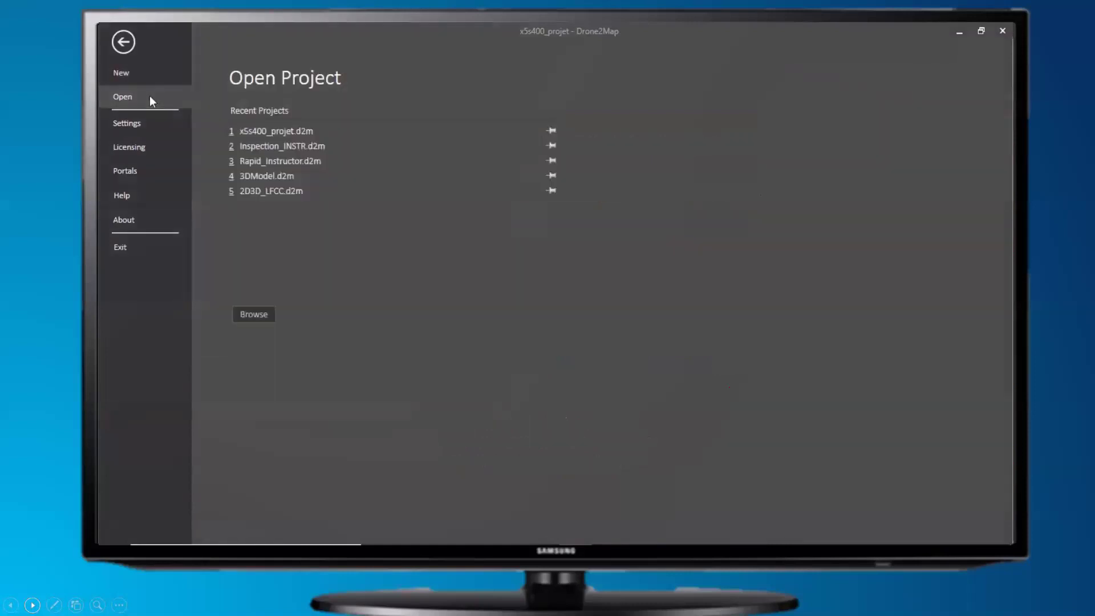
pyautogui.click(265, 177)
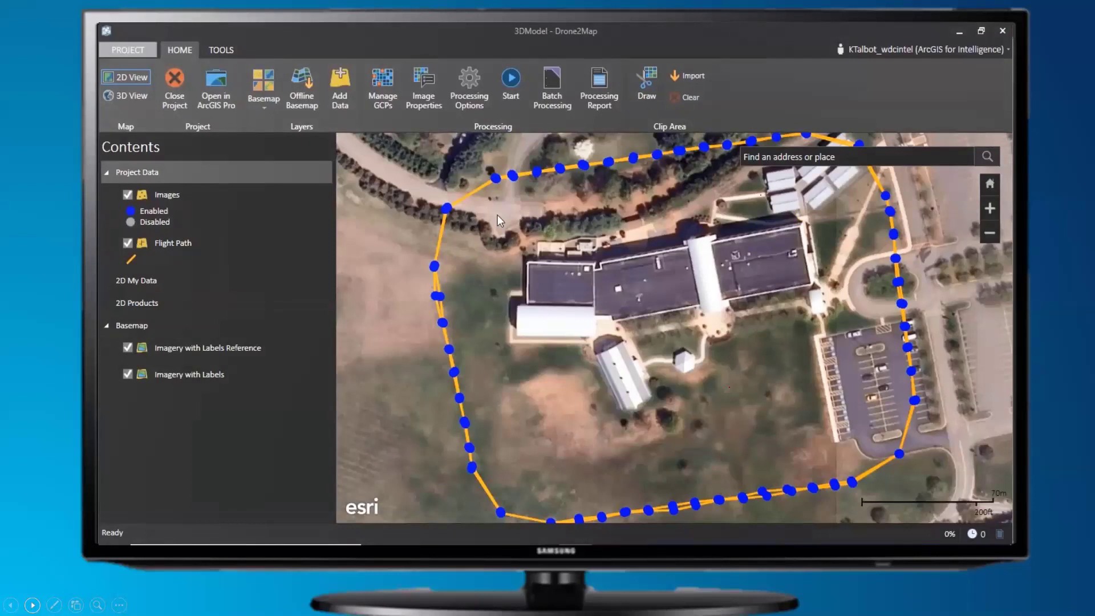
pyautogui.click(129, 96)
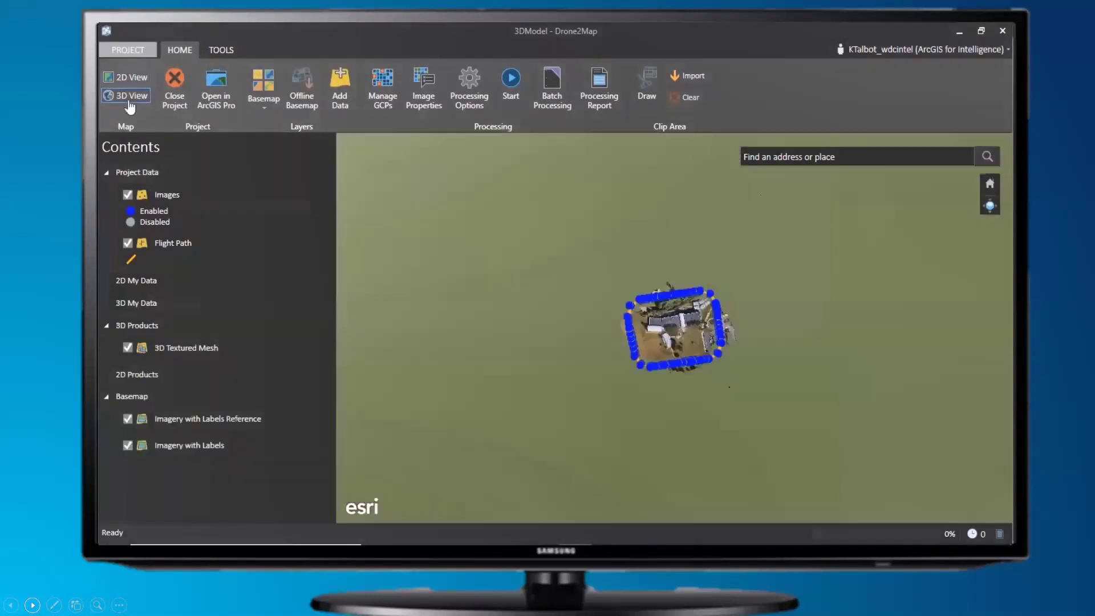
# Hide the Images and Flight Path layers so only the 3D Textured Mesh covers the basemap around the college building
pyautogui.scroll(2, 663, 344)
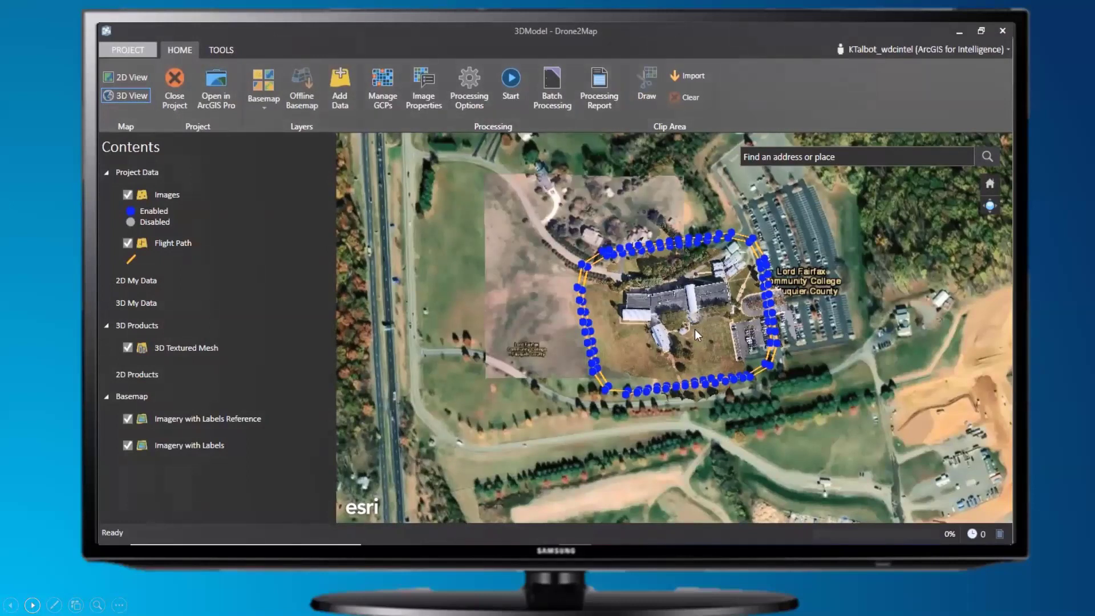
pyautogui.scroll(3, 662, 346)
pyautogui.moveTo(666, 352); pyautogui.dragTo(538, 199, button='right')
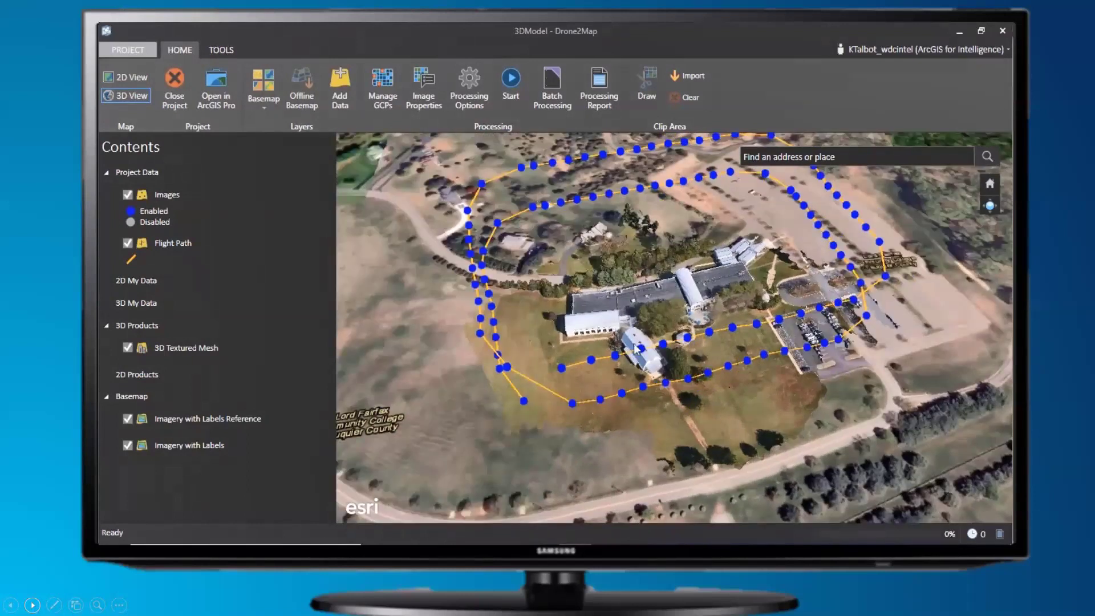
pyautogui.scroll(2, 626, 339)
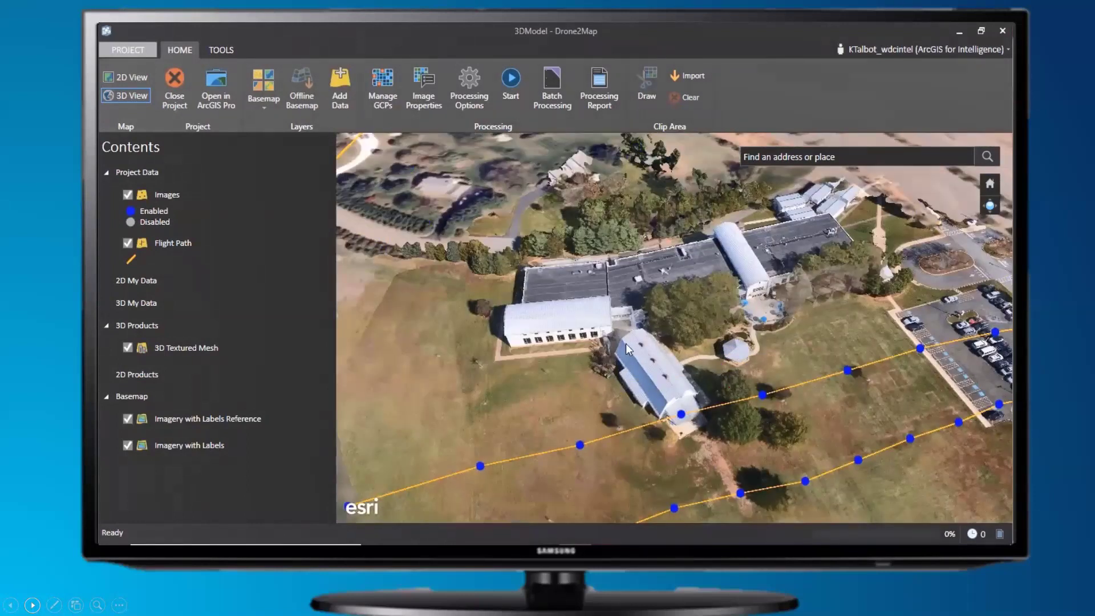
pyautogui.scroll(-3, 627, 343)
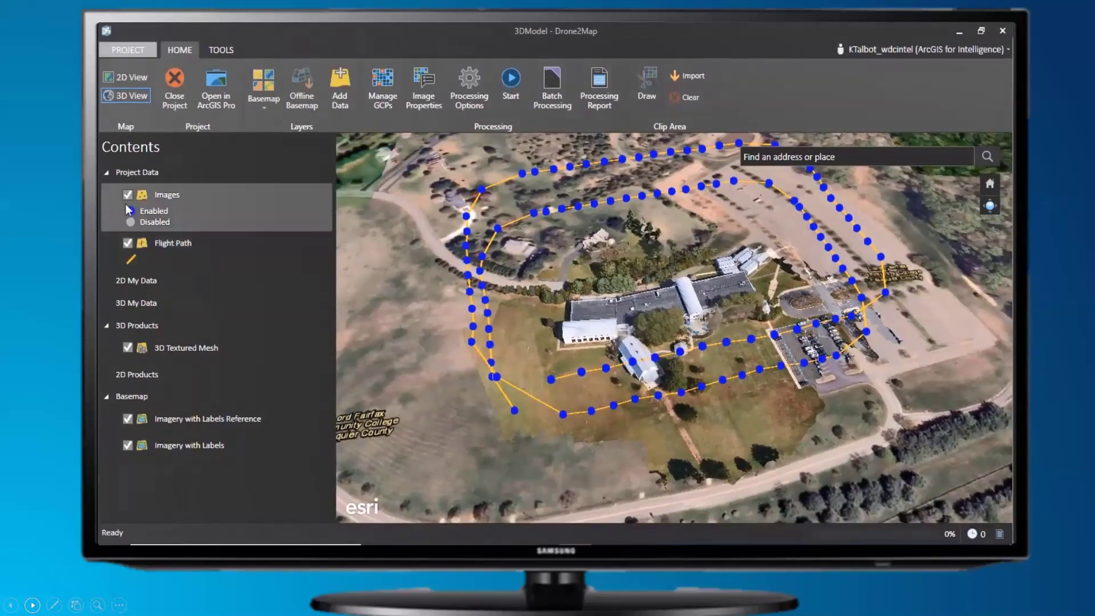
pyautogui.click(128, 196)
pyautogui.click(128, 243)
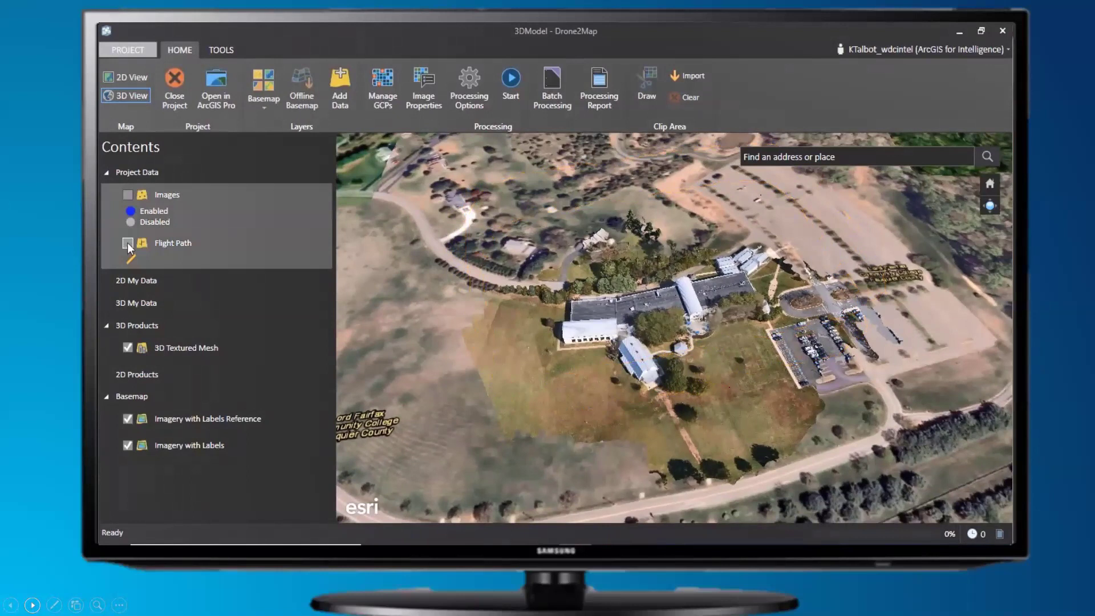
# Examine the 3D Textured Mesh up close around the barn-roofed building, the lawn and the parking lot
pyautogui.scroll(3, 730, 348)
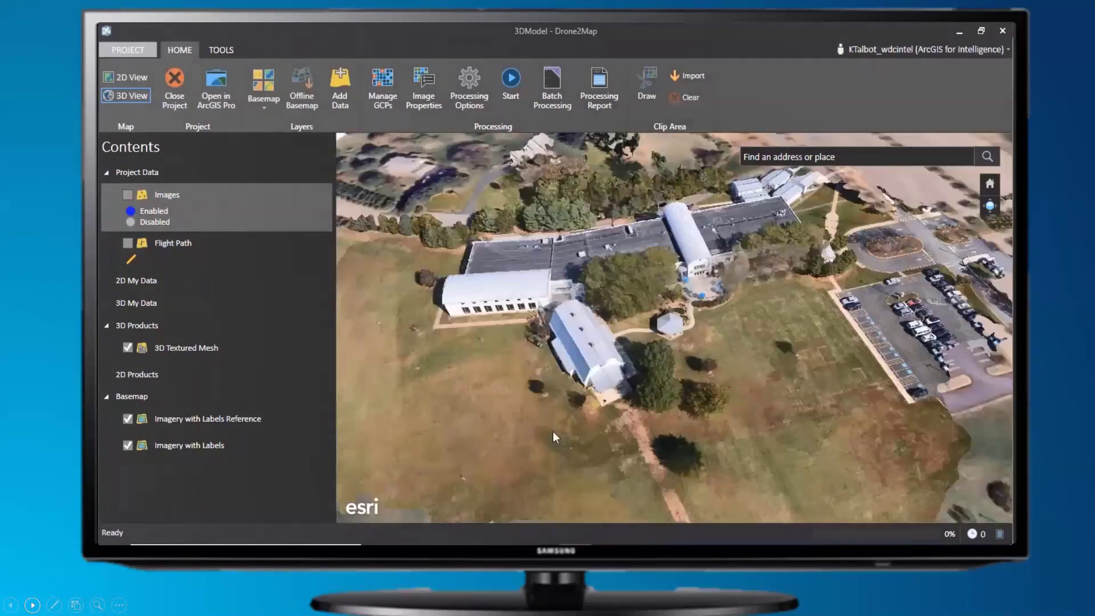
pyautogui.moveTo(598, 386); pyautogui.dragTo(622, 386)
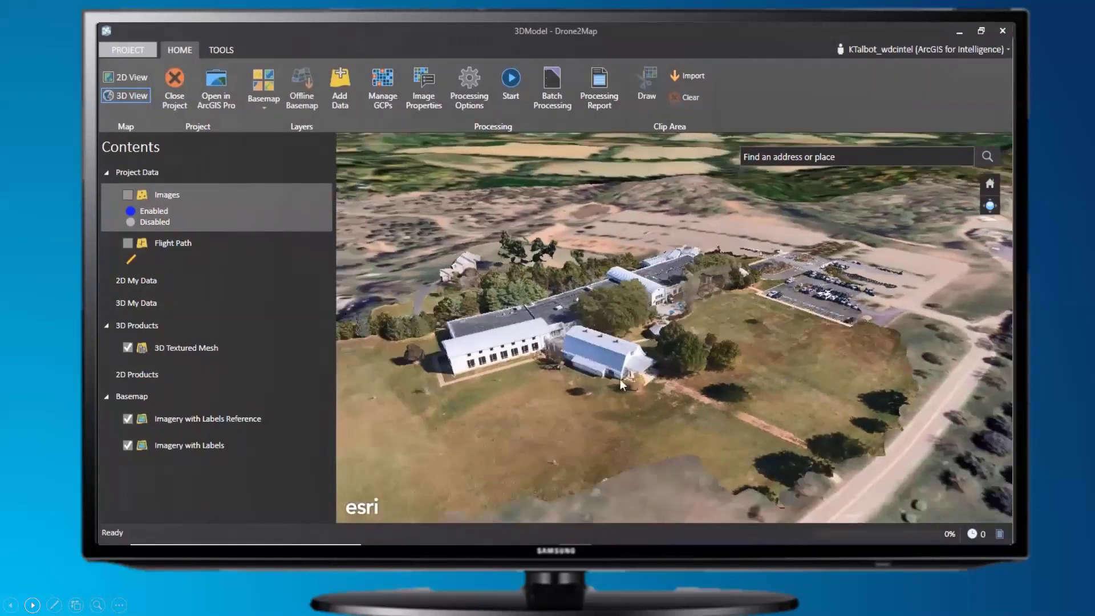
pyautogui.scroll(3, 622, 382)
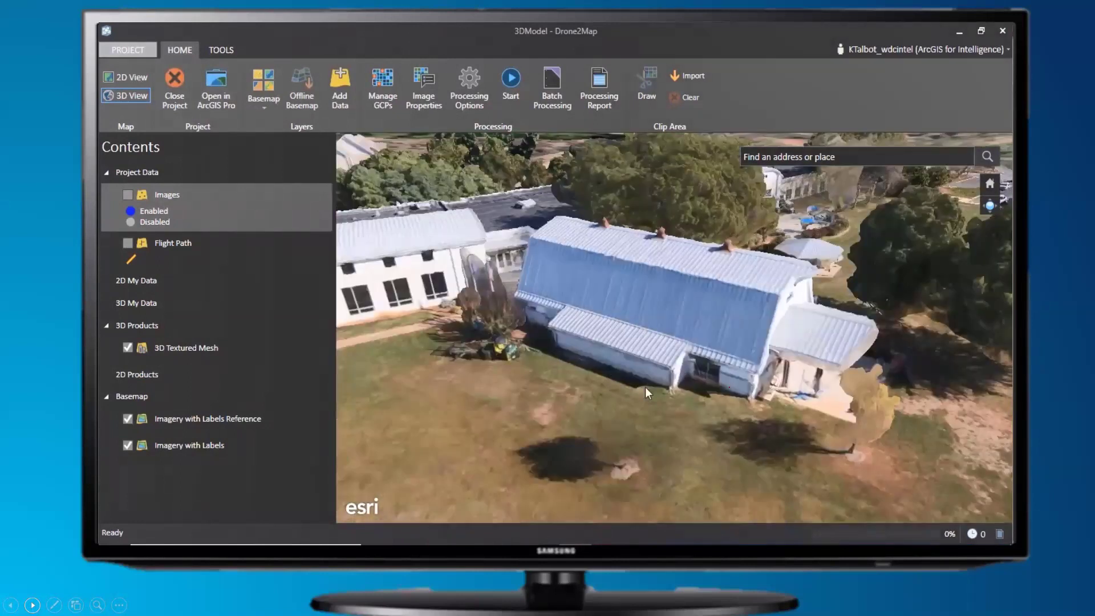
pyautogui.moveTo(623, 383); pyautogui.dragTo(823, 257, button='middle')
pyautogui.scroll(-5, 721, 279)
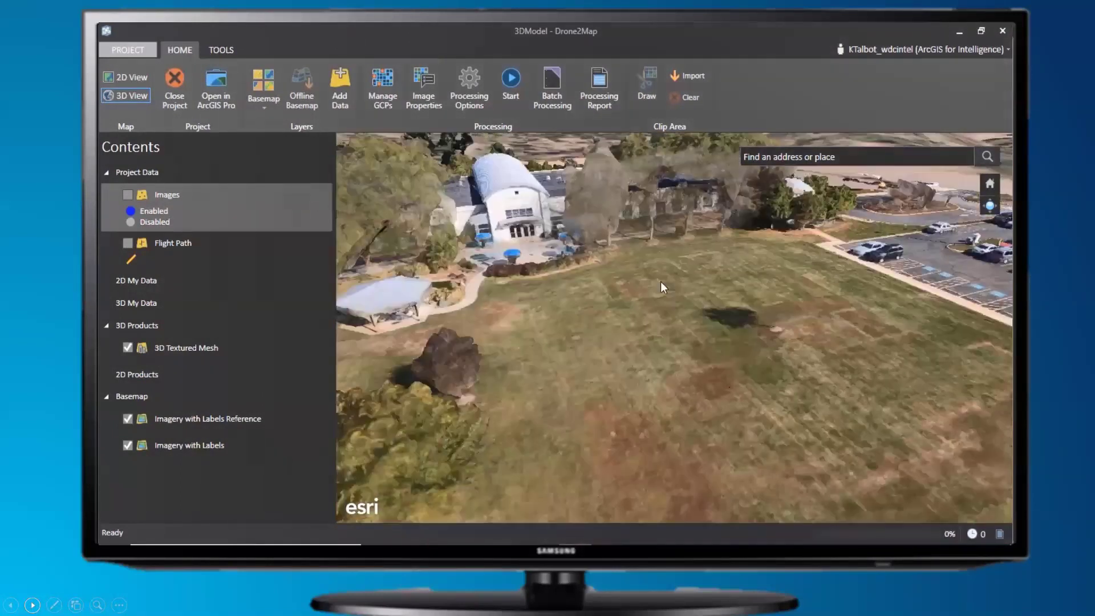
pyautogui.moveTo(660, 282); pyautogui.dragTo(778, 300, button='middle')
pyautogui.scroll(-2, 786, 299)
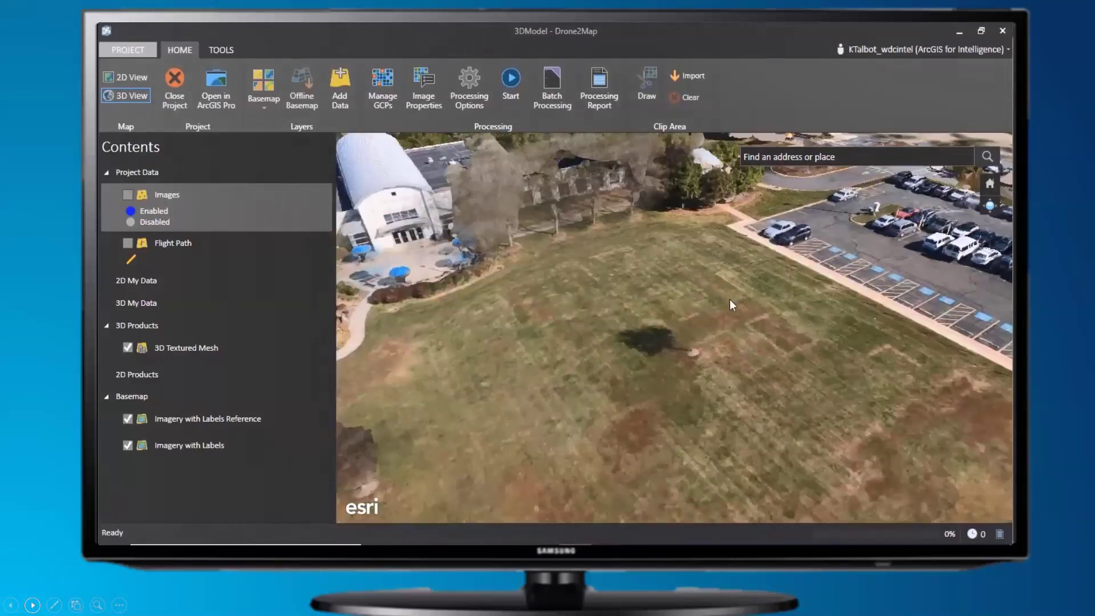
pyautogui.scroll(-3, 742, 328)
pyautogui.moveTo(742, 327); pyautogui.dragTo(686, 310, button='middle')
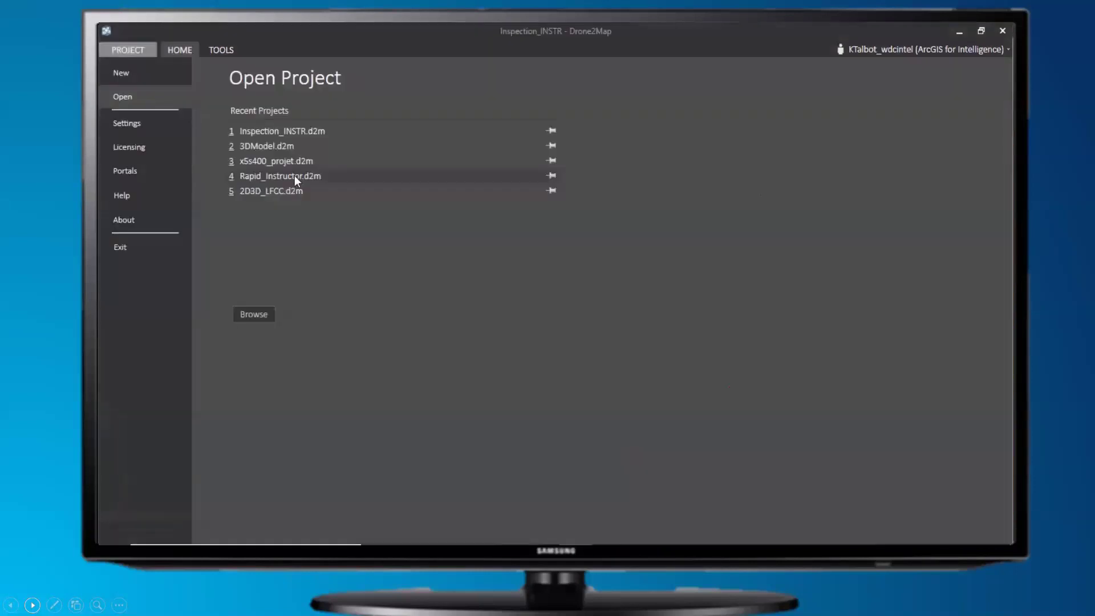
# Open the recent project Rapid_Instructor.d2m and switch its map to the 2D view
pyautogui.click(296, 180)
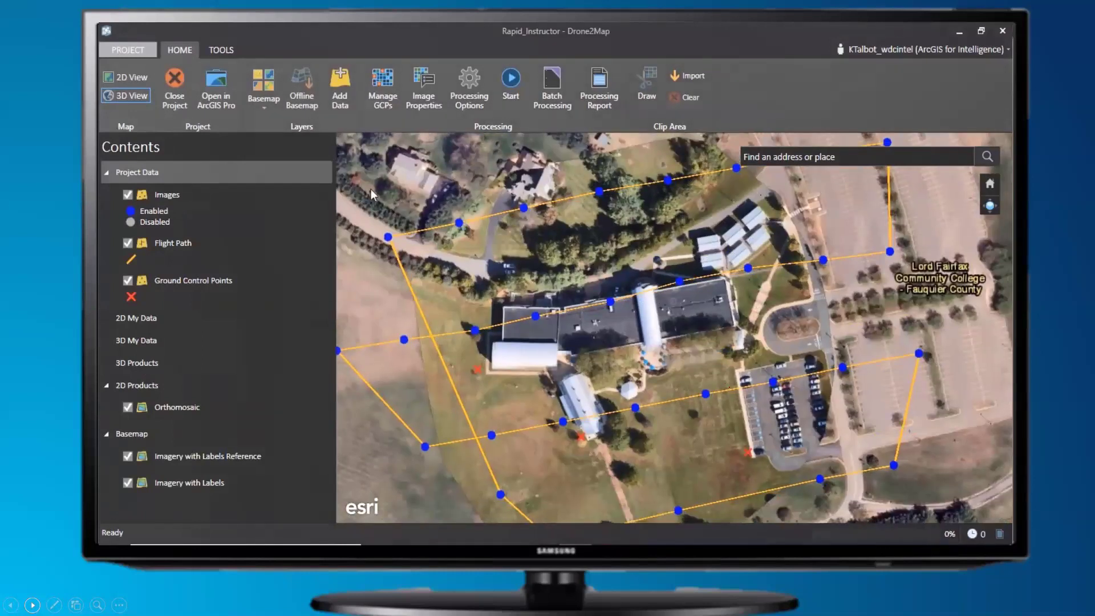
pyautogui.click(136, 81)
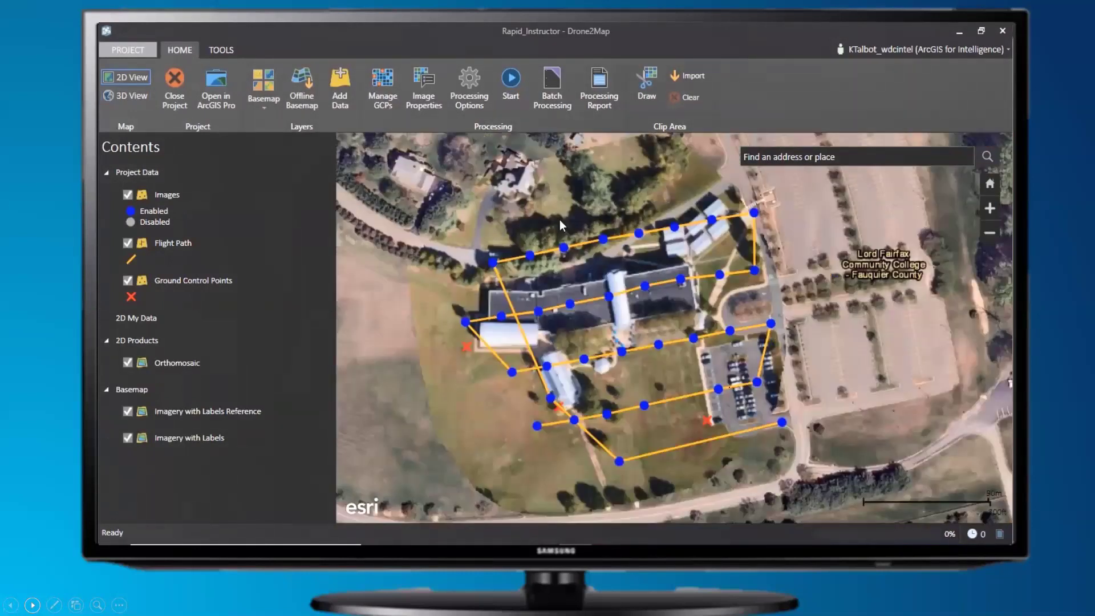
pyautogui.click(222, 50)
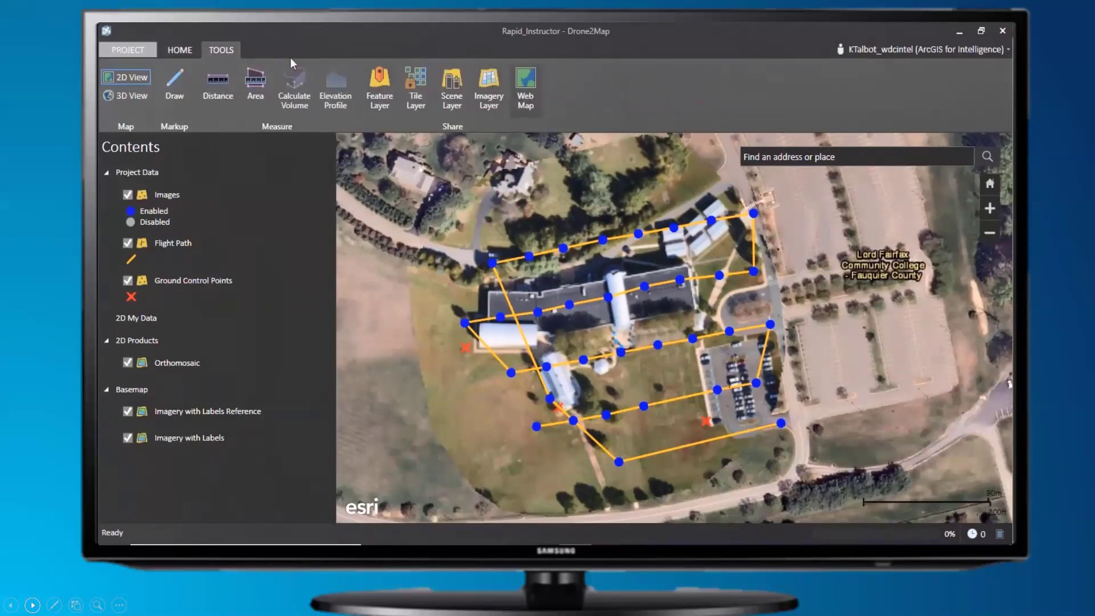
pyautogui.click(179, 50)
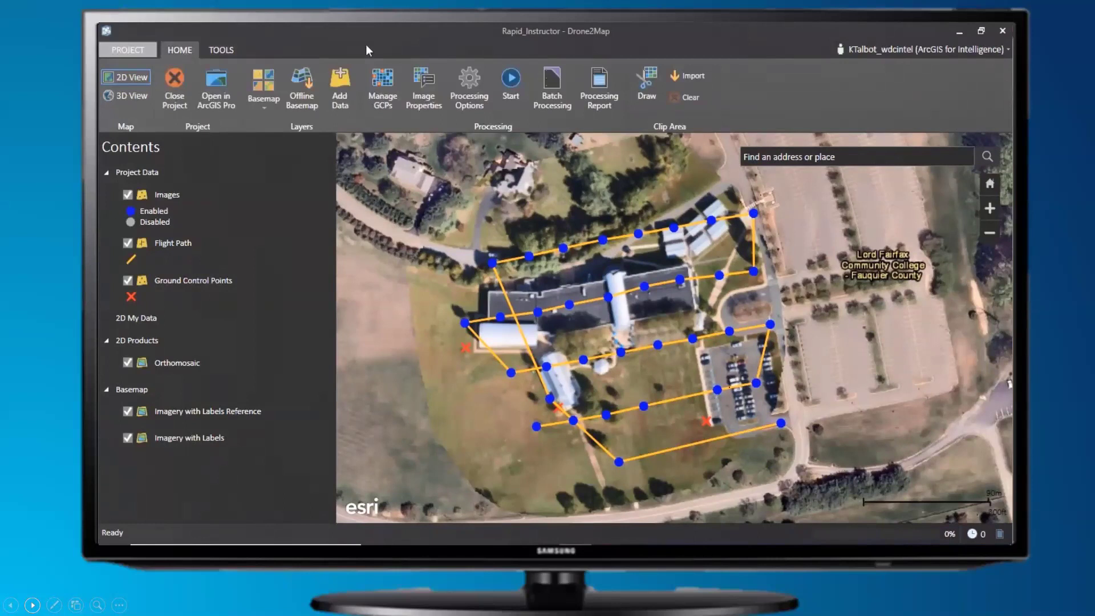
# Open the project in ArcGIS Pro by creating a new project named Rapid_Instructor_3 in the default projects folder
pyautogui.click(216, 86)
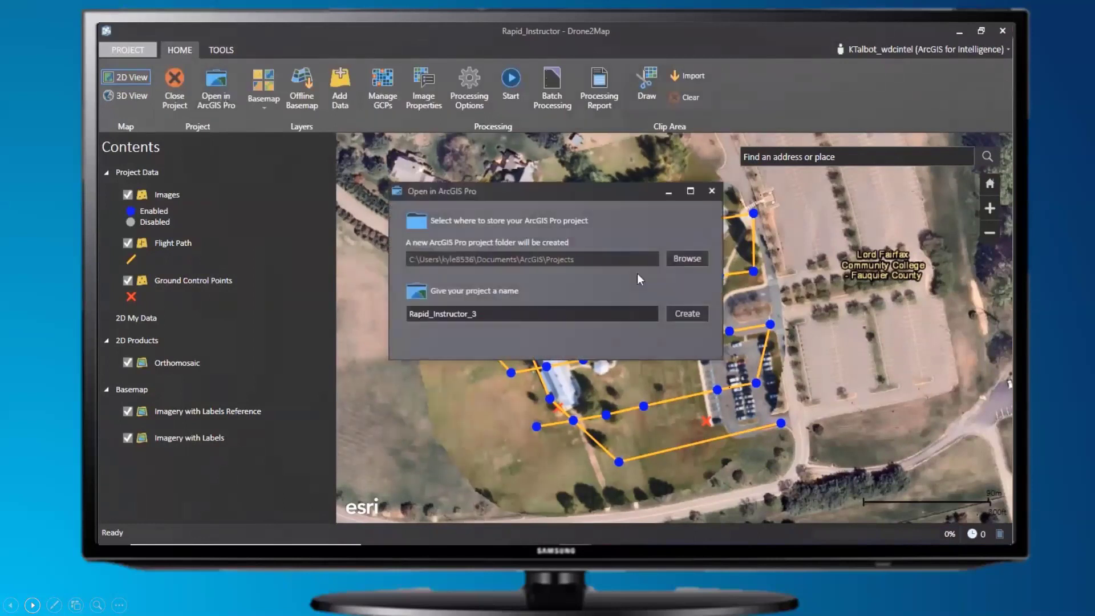
pyautogui.click(687, 314)
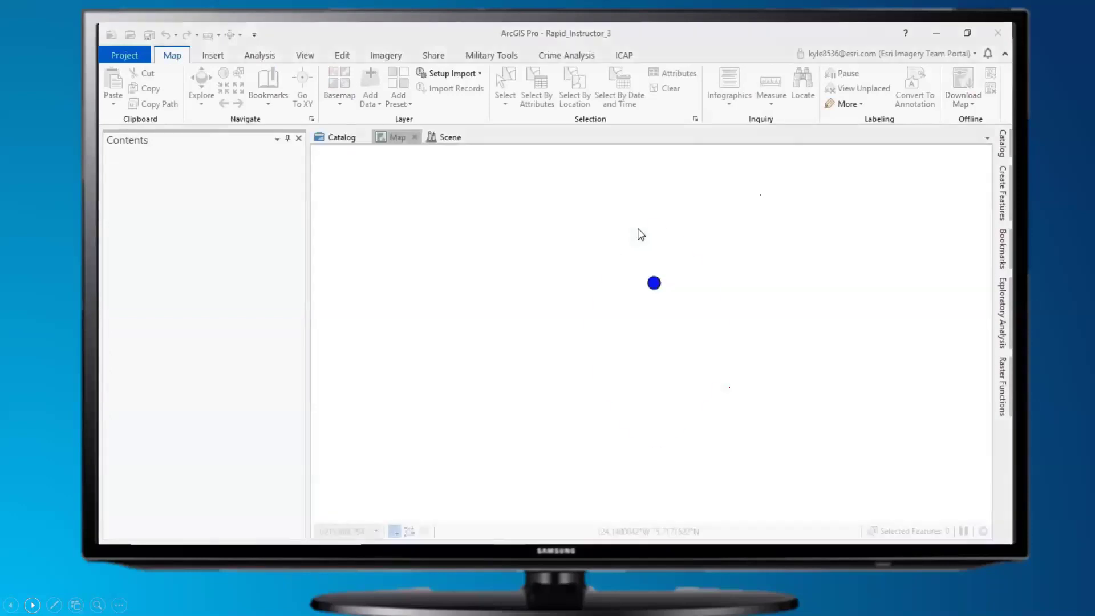
# Zoom the ArcGIS Pro map to the extent of the Orthomosaic layer
pyautogui.rightClick(158, 344)
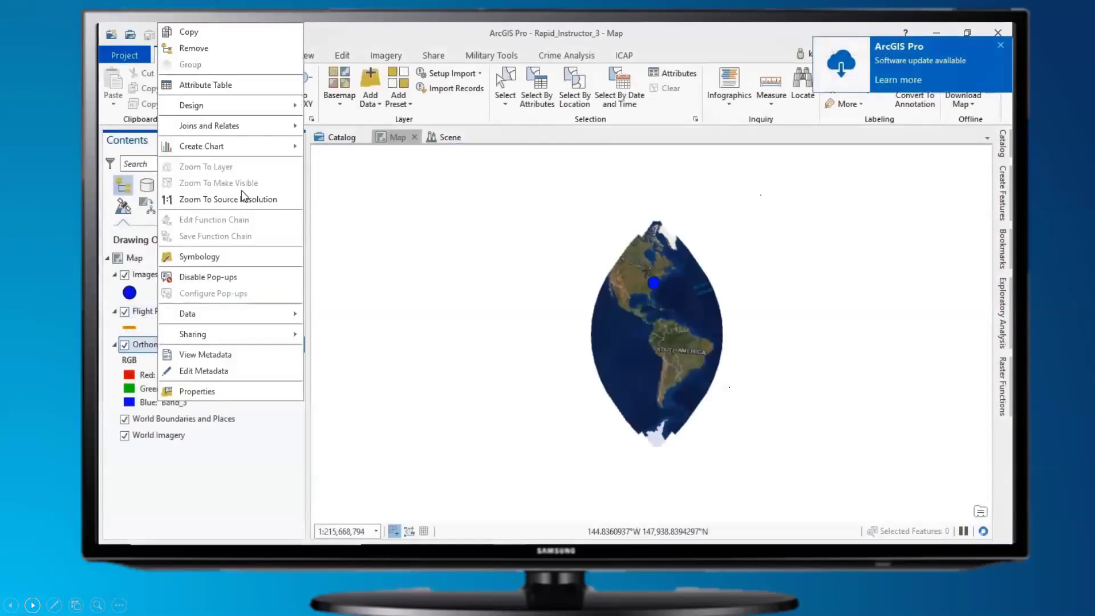
pyautogui.click(206, 167)
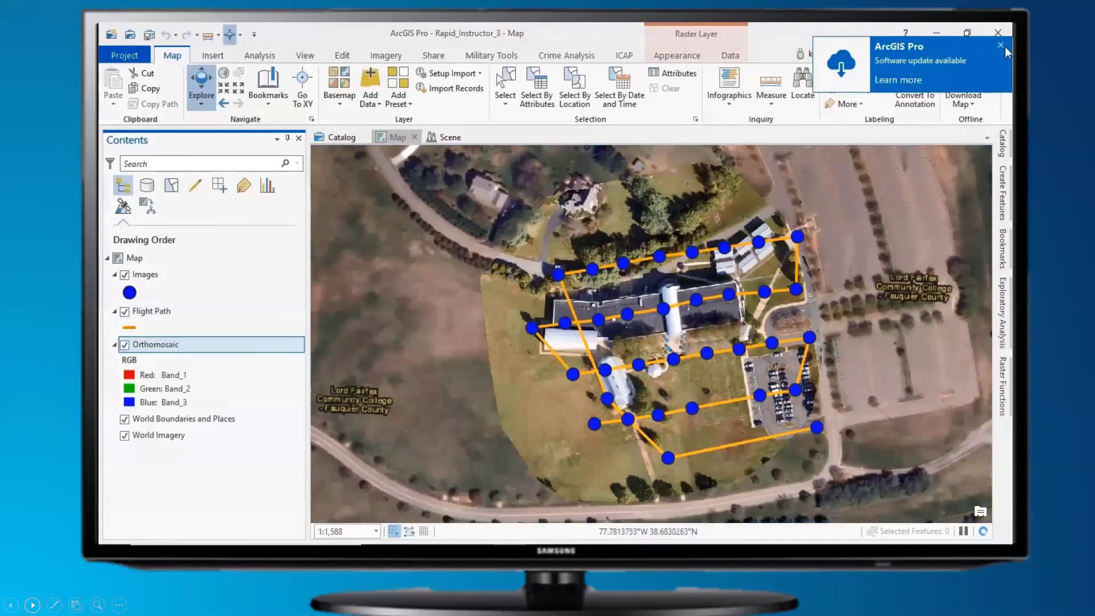
pyautogui.moveTo(822, 244); pyautogui.dragTo(780, 247)
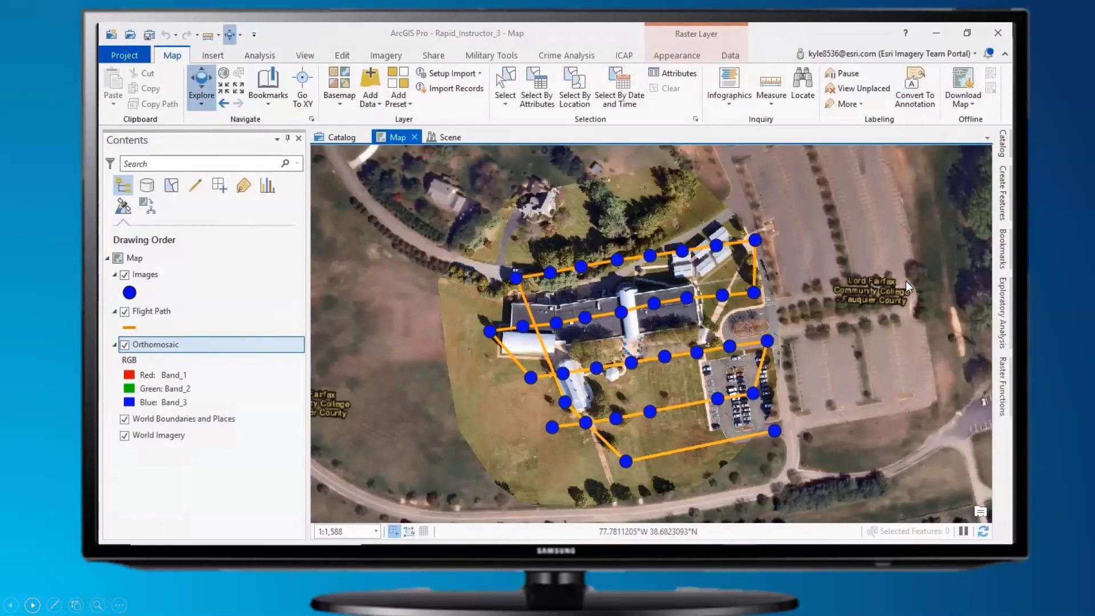
pyautogui.press('Right')
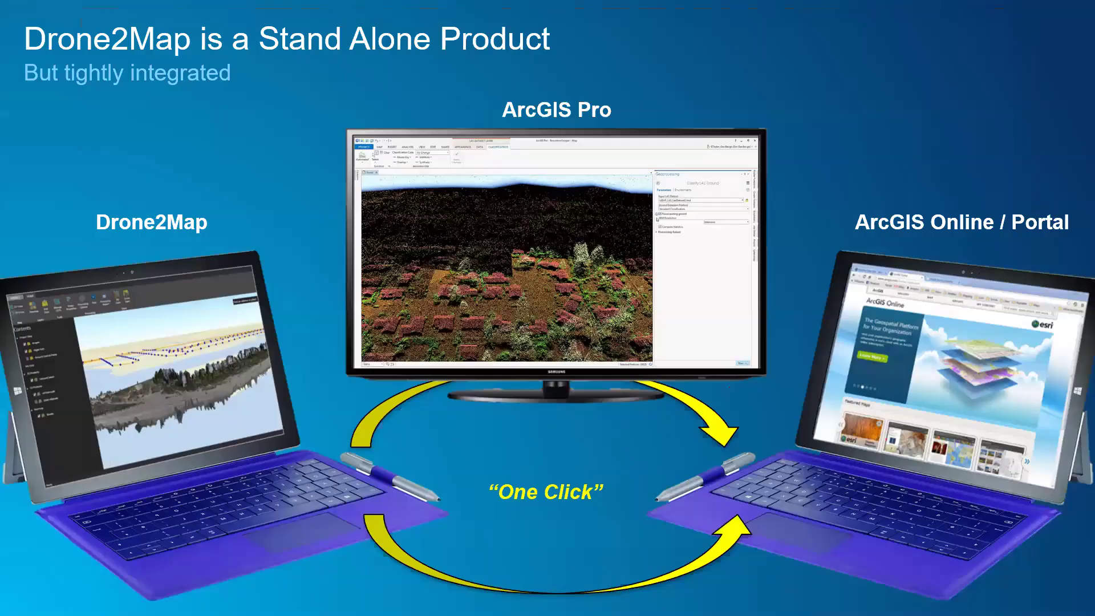
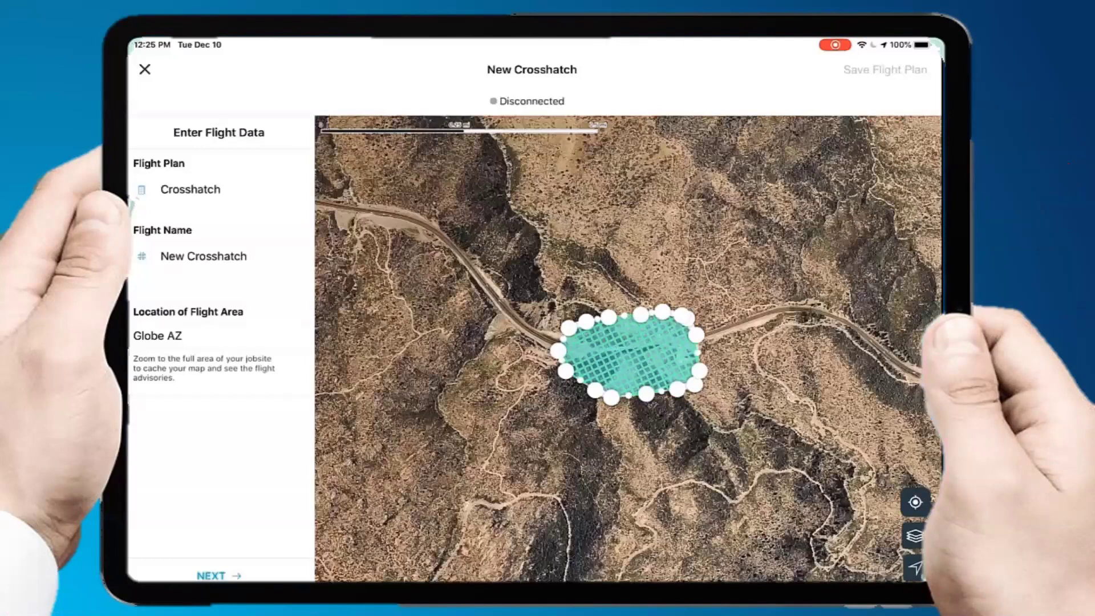
# Adjust the flight altitude and hatch angle of the New Crosshatch flight plan in Site Scan
pyautogui.scroll(5, 627, 351)
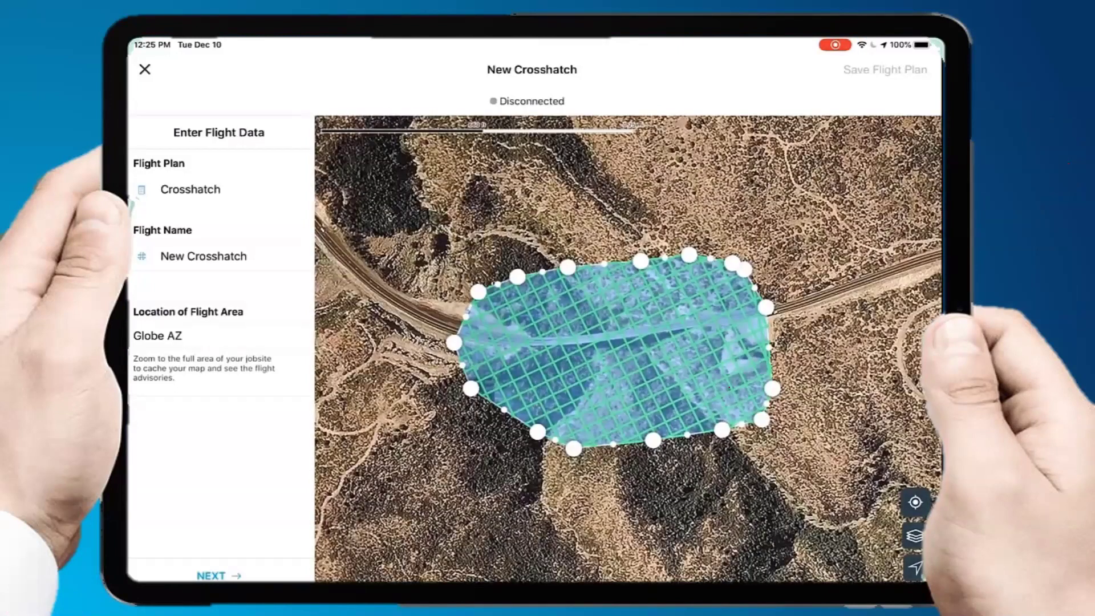
pyautogui.scroll(2, 628, 351)
pyautogui.scroll(3, 627, 351)
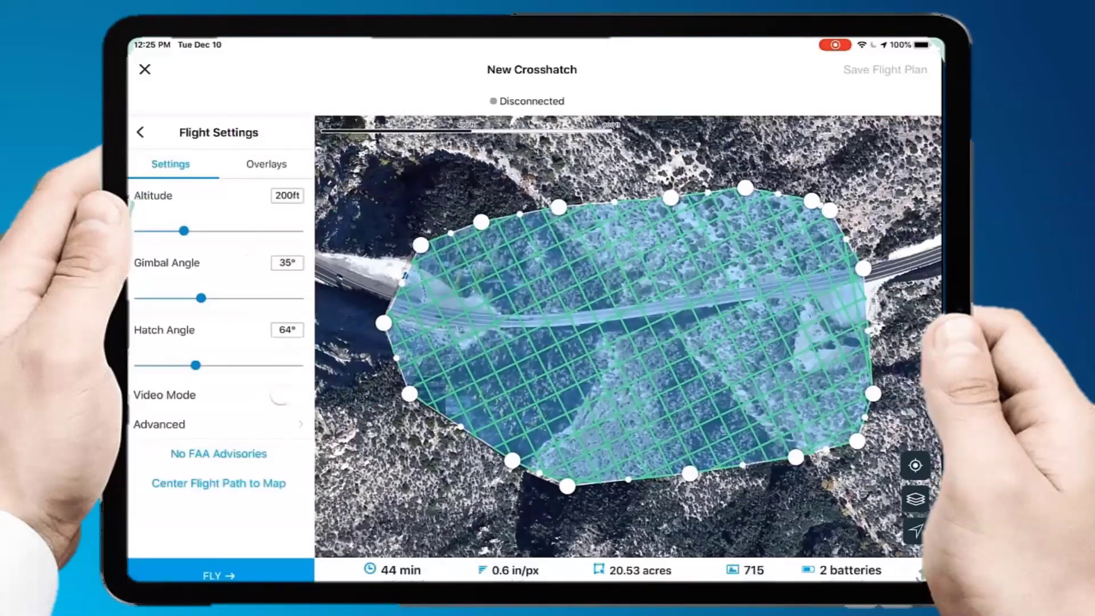
pyautogui.moveTo(184, 231)
pyautogui.mouseDown()
pyautogui.moveTo(228, 231)
pyautogui.moveTo(178, 231)
pyautogui.mouseUp()
pyautogui.moveTo(196, 365); pyautogui.dragTo(219, 365)
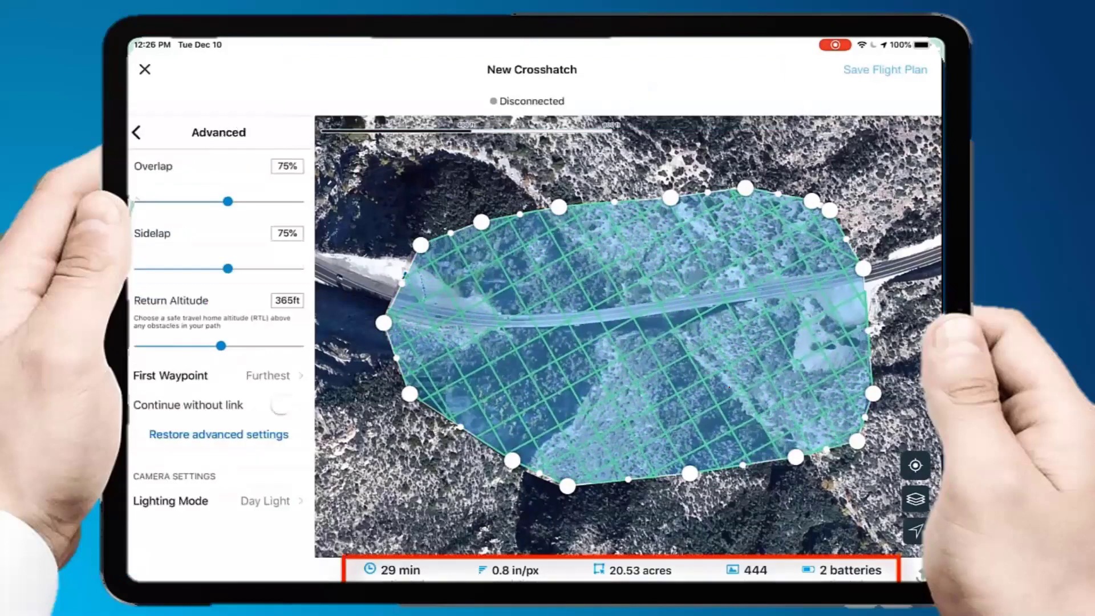
# Set the crosshatch plan's overlap to 81% and increase its sidelap in the advanced flight settings
pyautogui.moveTo(228, 202); pyautogui.dragTo(252, 201)
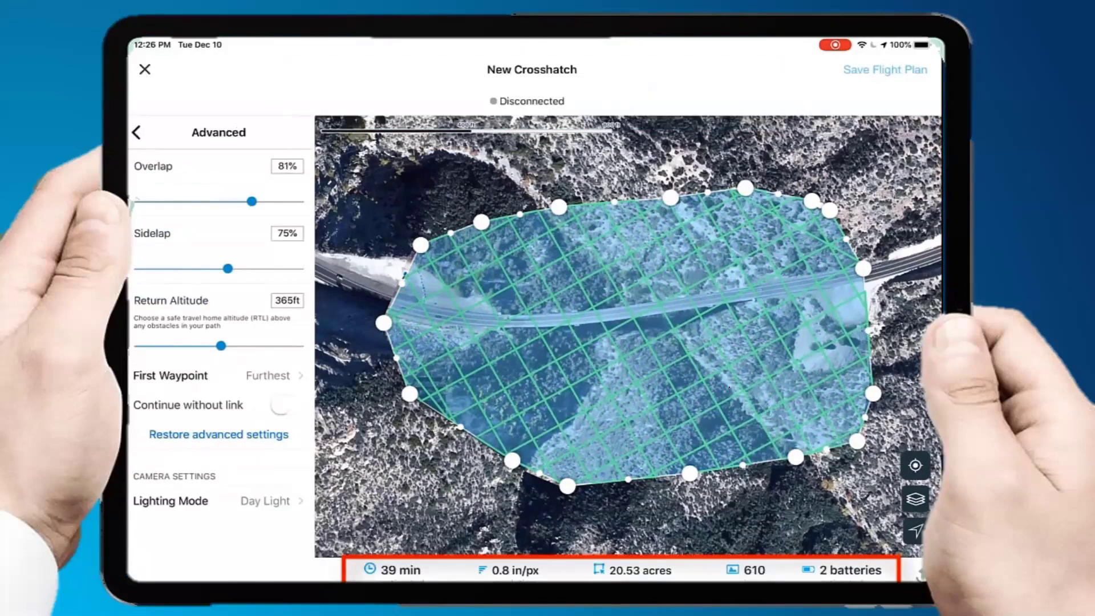
pyautogui.moveTo(228, 269); pyautogui.dragTo(240, 269)
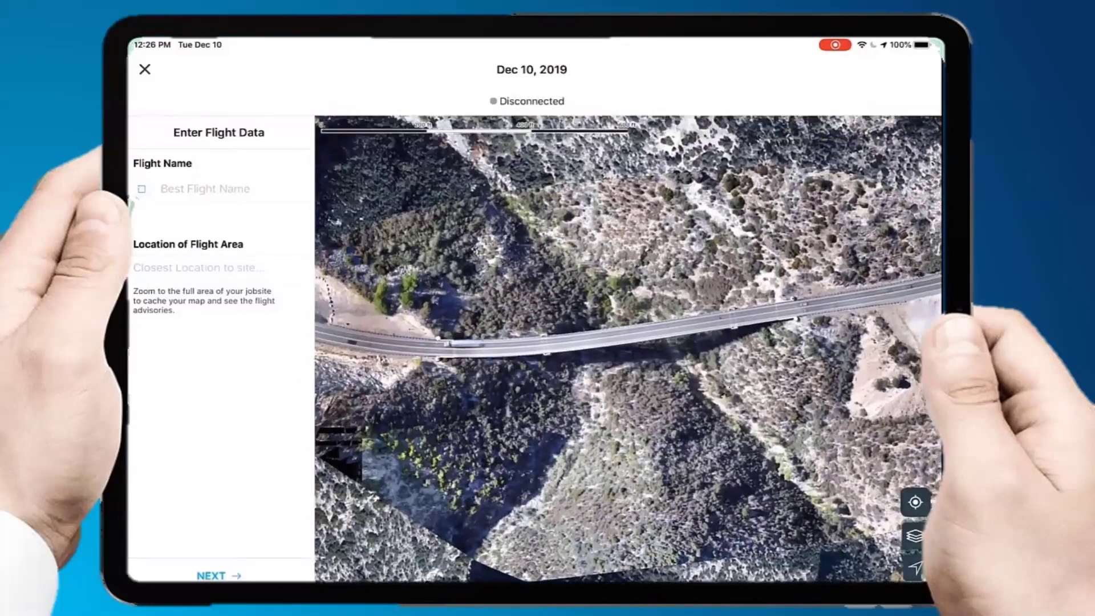
# Name the new perimeter flight "Demo Perimeter" in its flight data
pyautogui.click(205, 189)
pyautogui.write('Demo Perimeter')
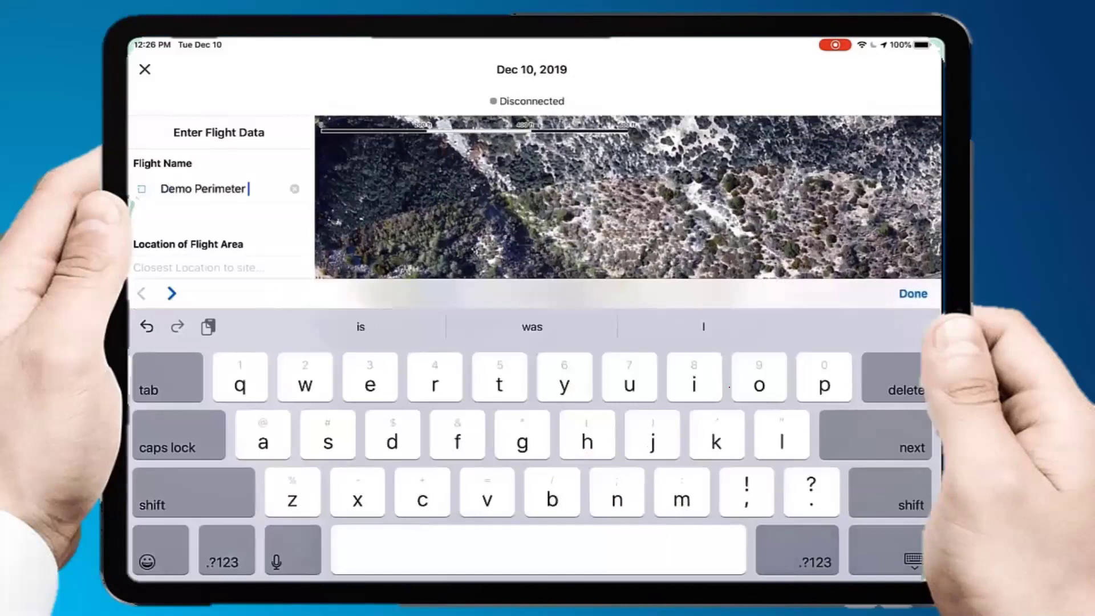
pyautogui.press('Return')
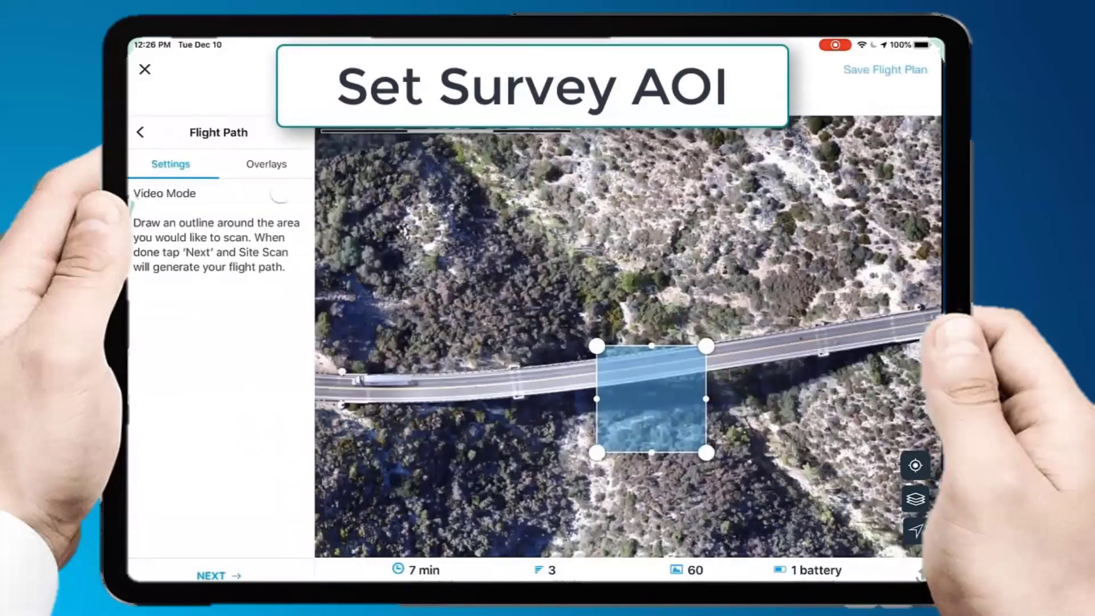
# Reshape the perimeter flight's survey area by moving its corner and edge points to outline the bridge deck
pyautogui.moveTo(709, 344); pyautogui.dragTo(913, 311)
pyautogui.moveTo(706, 453); pyautogui.dragTo(916, 339)
pyautogui.moveTo(596, 453); pyautogui.dragTo(355, 402)
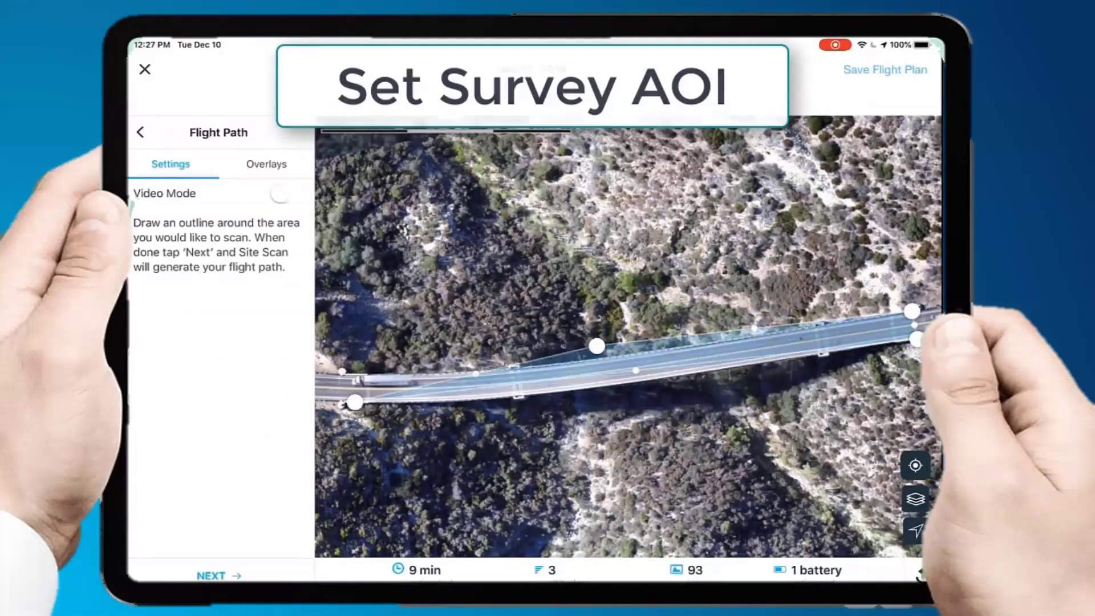
pyautogui.moveTo(636, 371); pyautogui.dragTo(516, 395)
pyautogui.moveTo(597, 346); pyautogui.dragTo(349, 375)
pyautogui.click(538, 367)
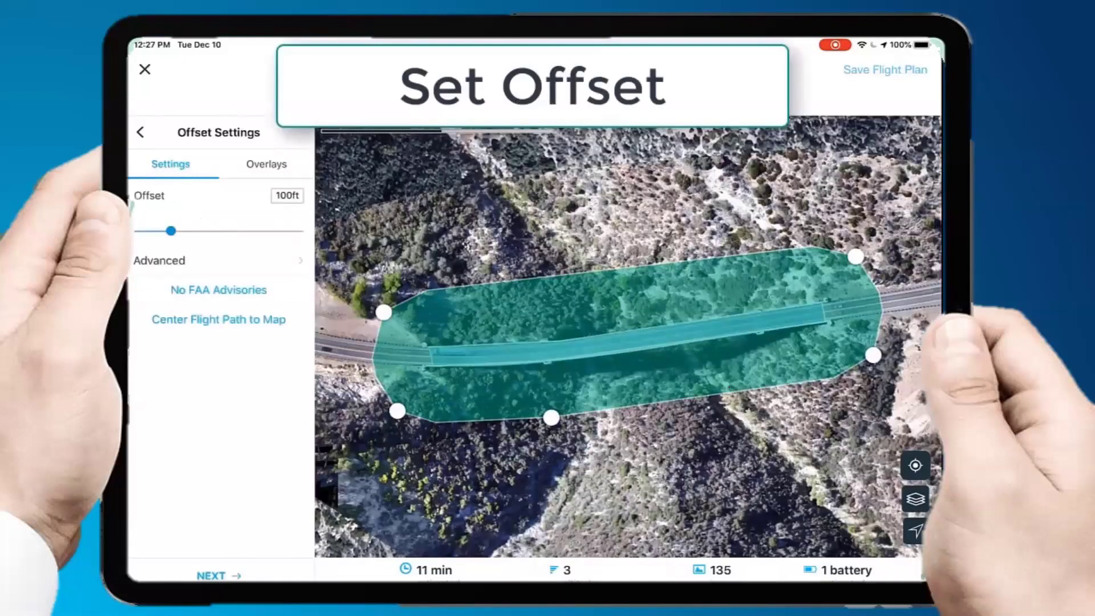
# Set the perimeter flight's offset to 94 ft and its minimum and maximum altitudes to 102 ft and 324 ft
pyautogui.moveTo(170, 230)
pyautogui.mouseDown()
pyautogui.moveTo(144, 230)
pyautogui.moveTo(234, 230)
pyautogui.moveTo(167, 231)
pyautogui.mouseUp()
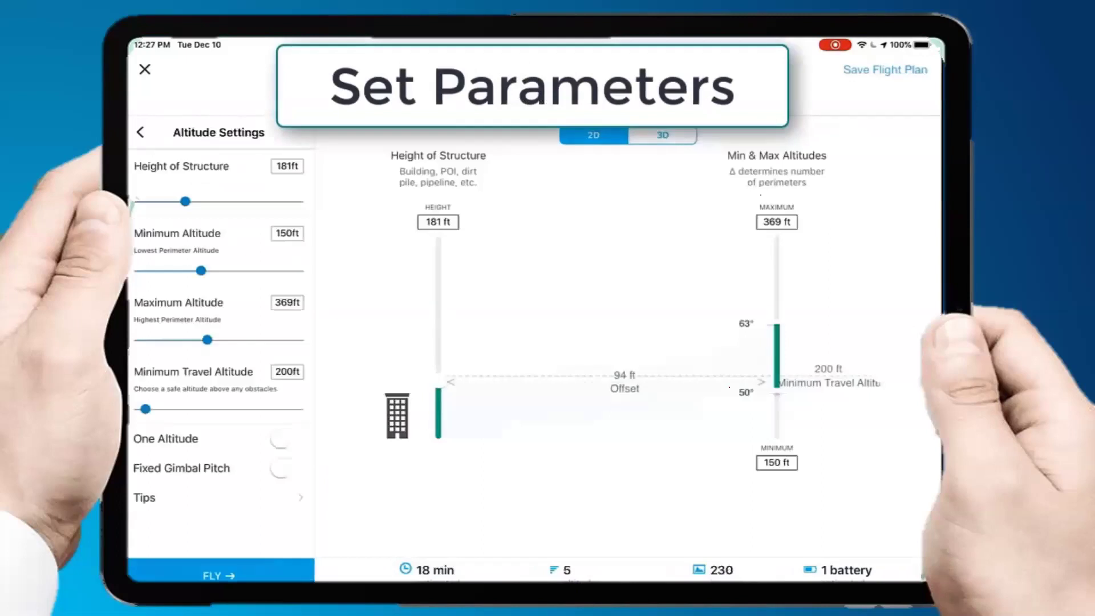
pyautogui.moveTo(207, 340); pyautogui.dragTo(190, 340)
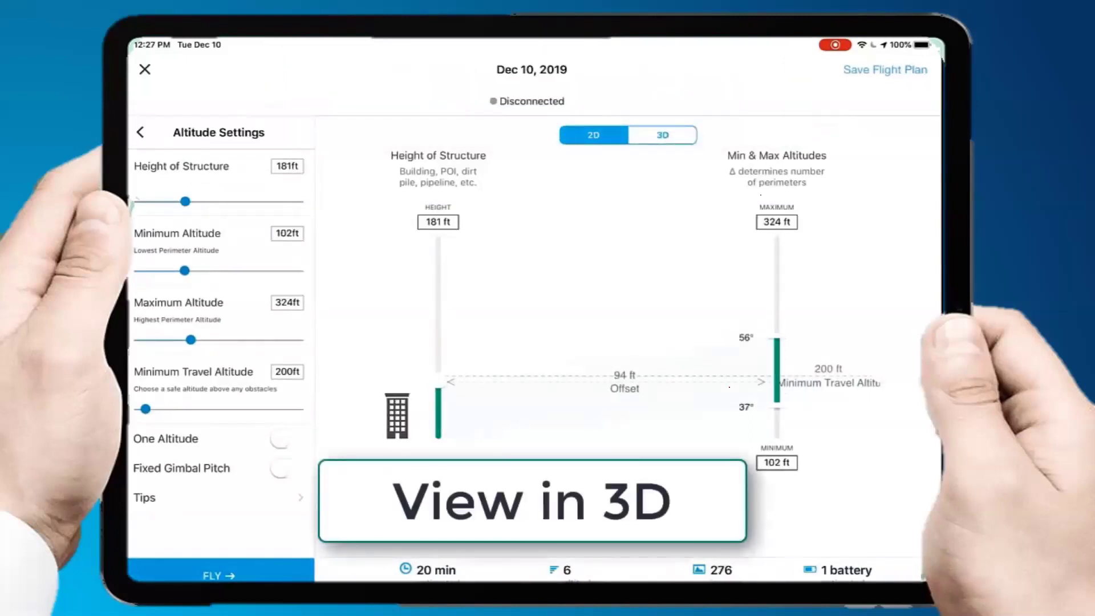
# Display the perimeter flight path in 3D and reduce the height of structure
pyautogui.click(662, 134)
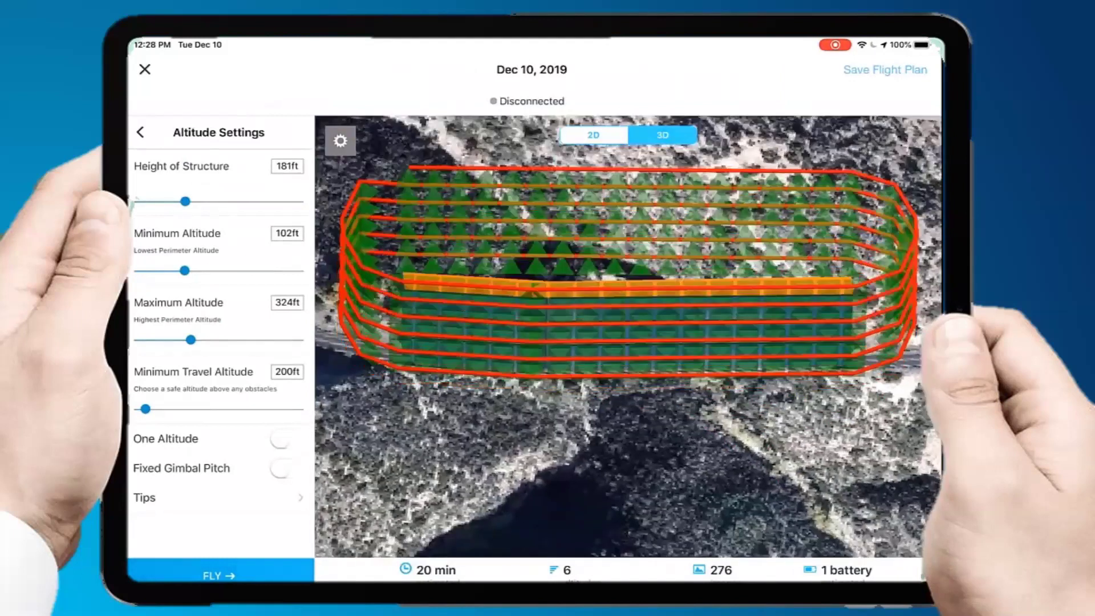
pyautogui.moveTo(184, 201); pyautogui.dragTo(160, 202)
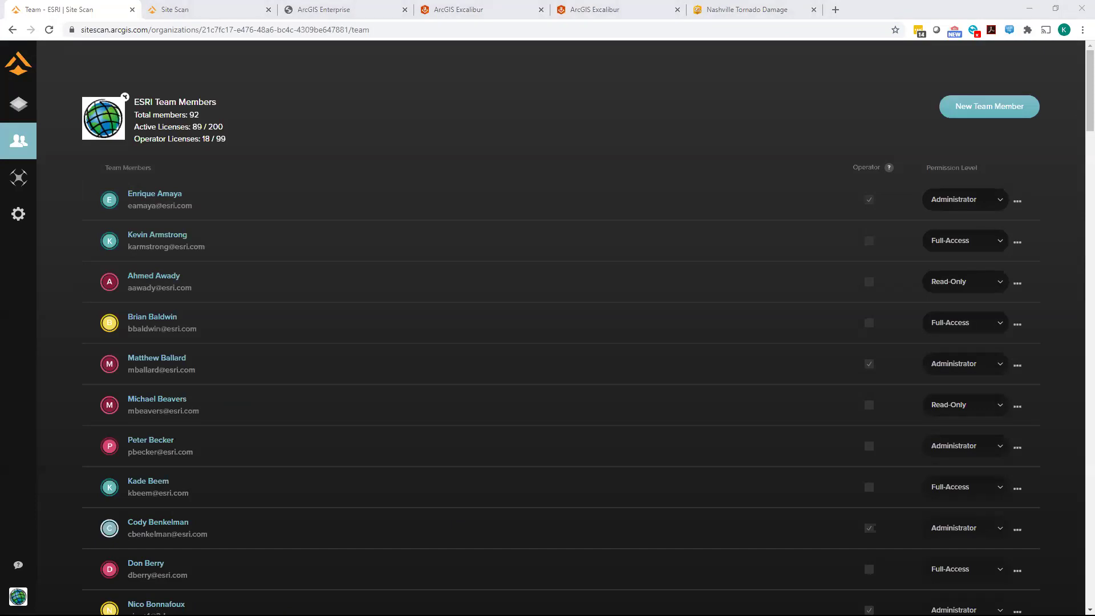
# Examine the ESRI team members list, including license totals, operator status and each member's permission level
pyautogui.click(1080, 110)
pyautogui.scroll(-1, 1080, 112)
pyautogui.scroll(1, 1079, 110)
pyautogui.scroll(-13, 1079, 171)
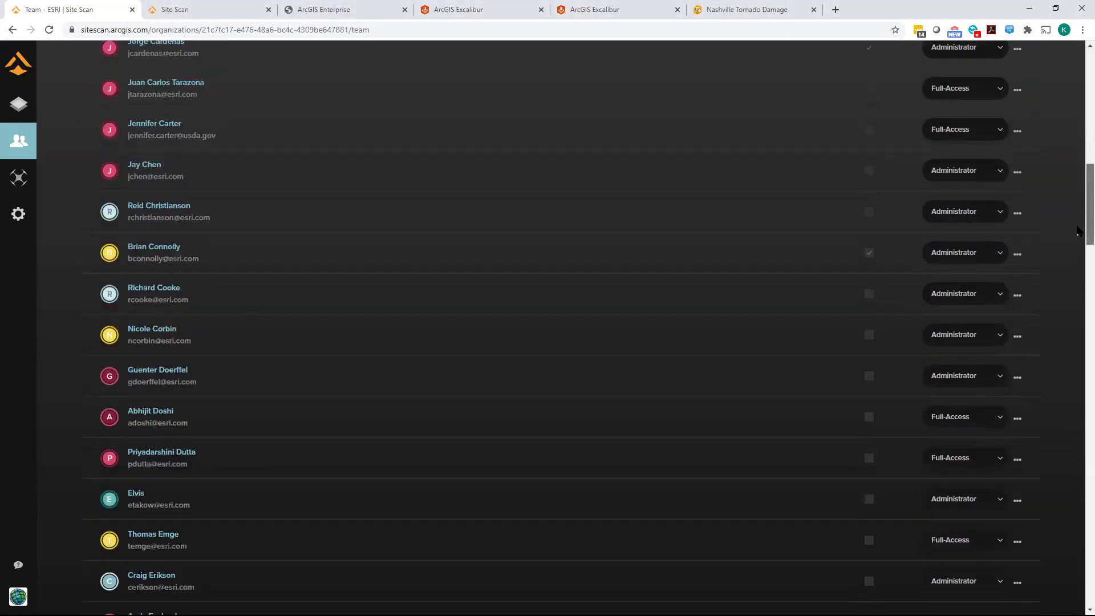
pyautogui.scroll(-13, 1079, 229)
pyautogui.scroll(20, 1078, 343)
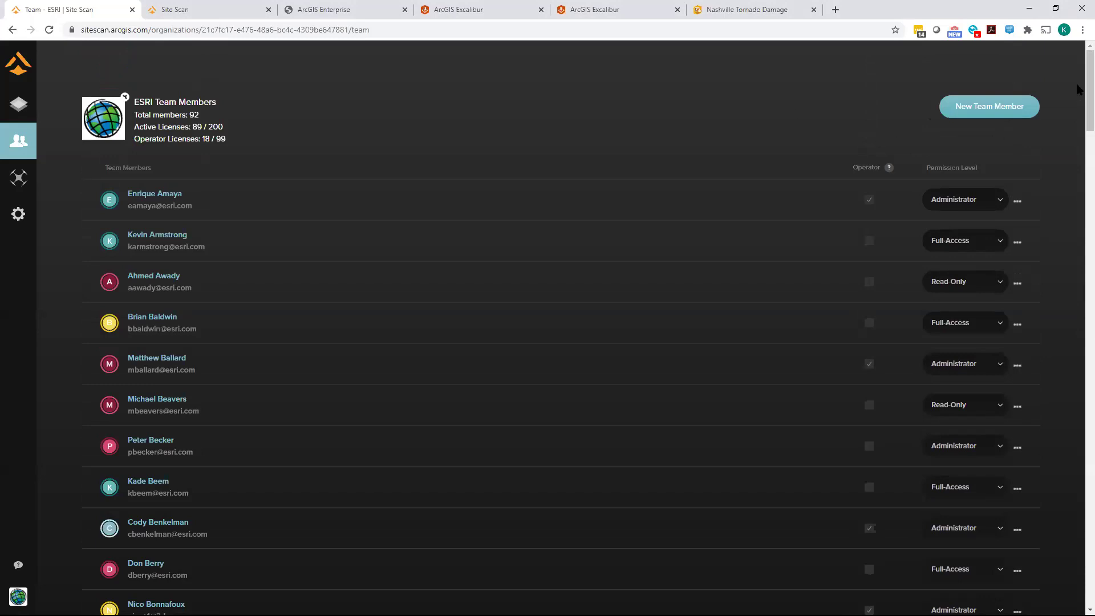
pyautogui.scroll(-3, 1078, 97)
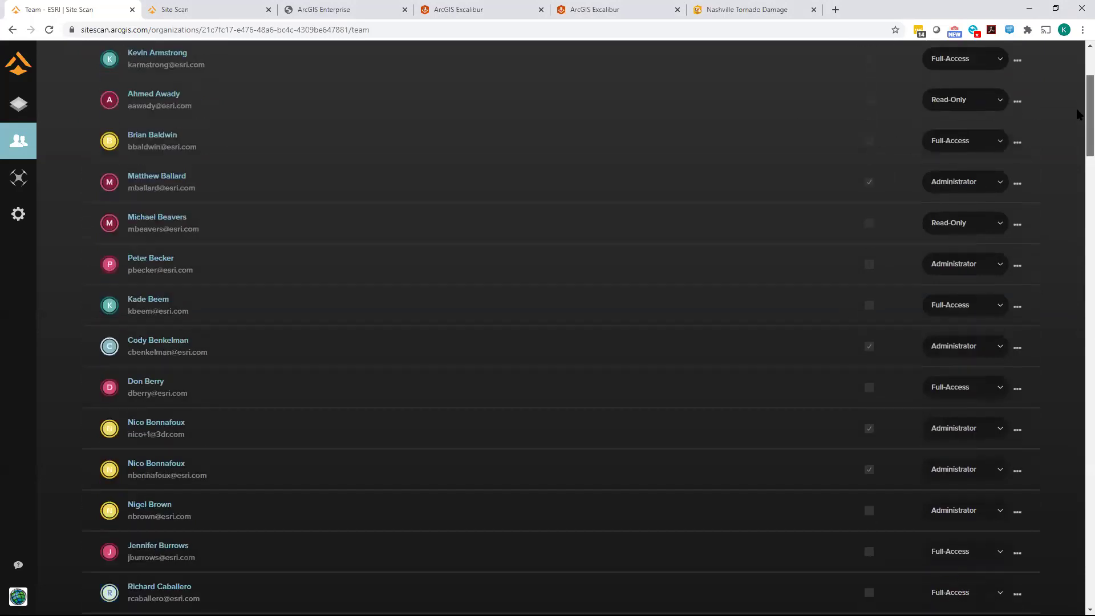
pyautogui.scroll(-8, 1078, 114)
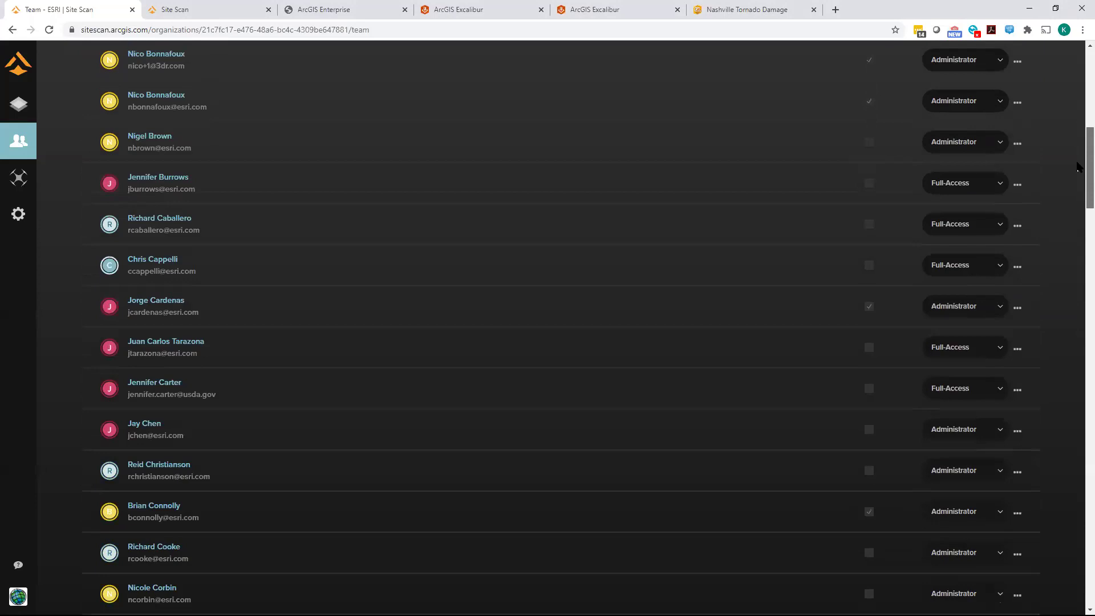
pyautogui.scroll(10, 950, 165)
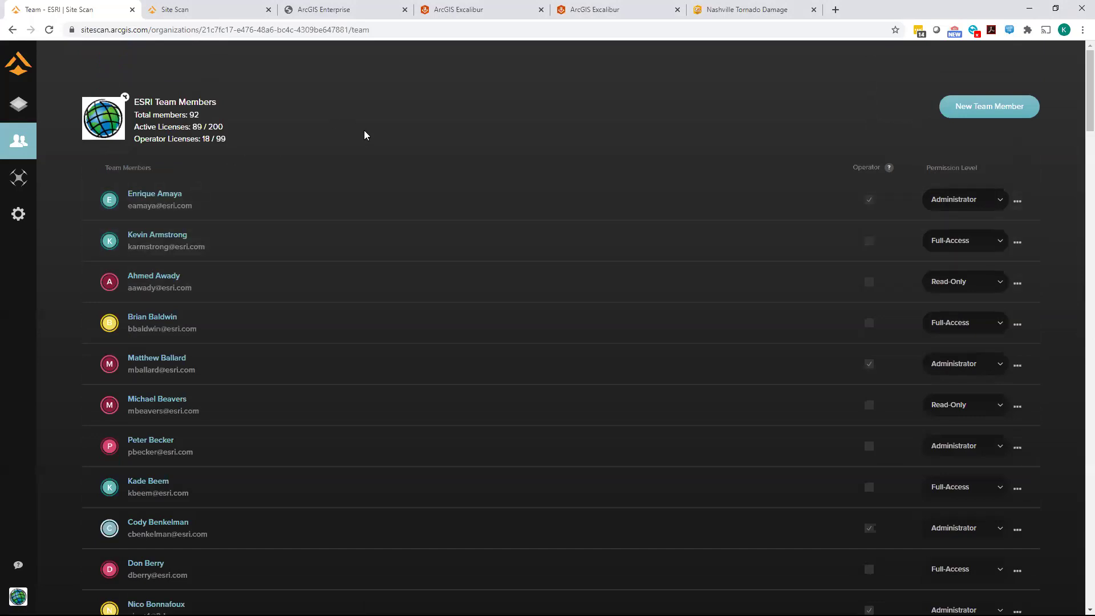
pyautogui.scroll(-3, 41, 181)
pyautogui.scroll(3, 42, 181)
# Start a new project in the ESRI organization named "America's Webinar" with Standard Foot units
pyautogui.click(24, 107)
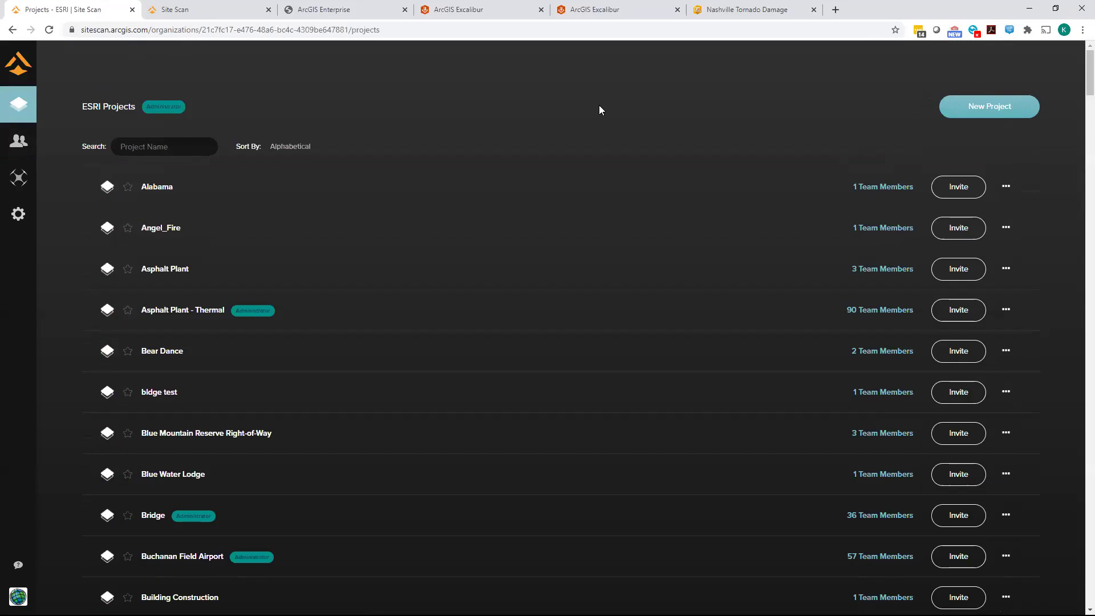
pyautogui.click(992, 109)
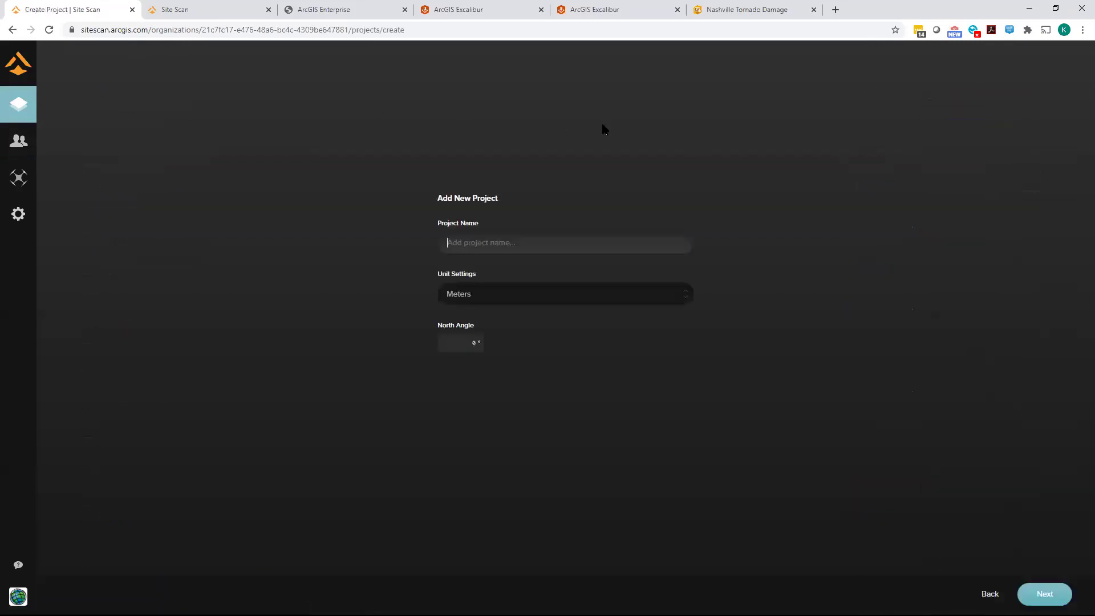
pyautogui.write("America's Webinar")
pyautogui.click(676, 293)
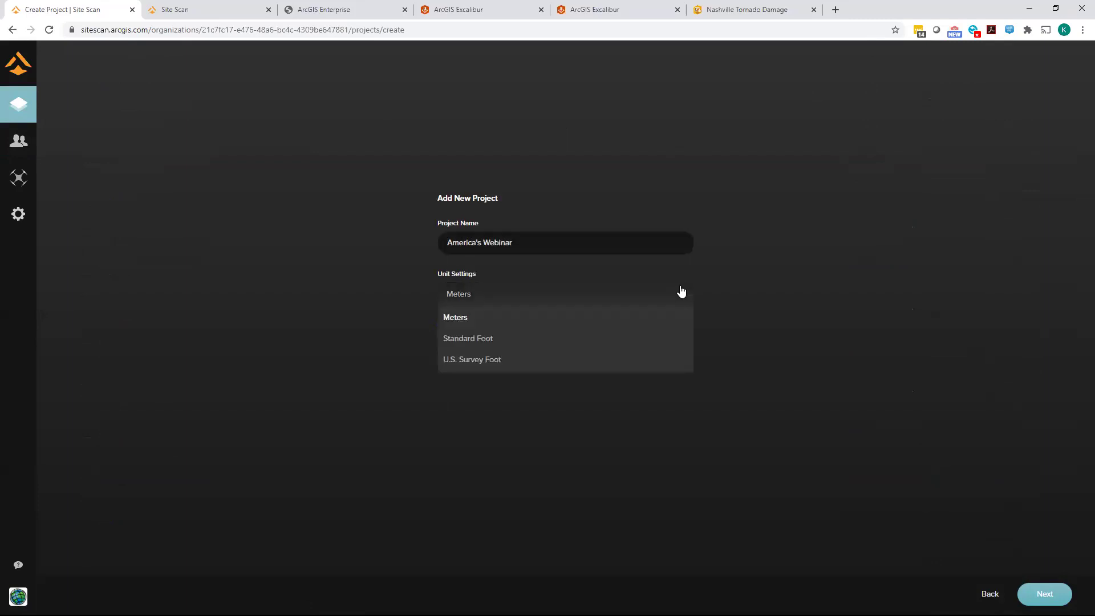
pyautogui.click(482, 338)
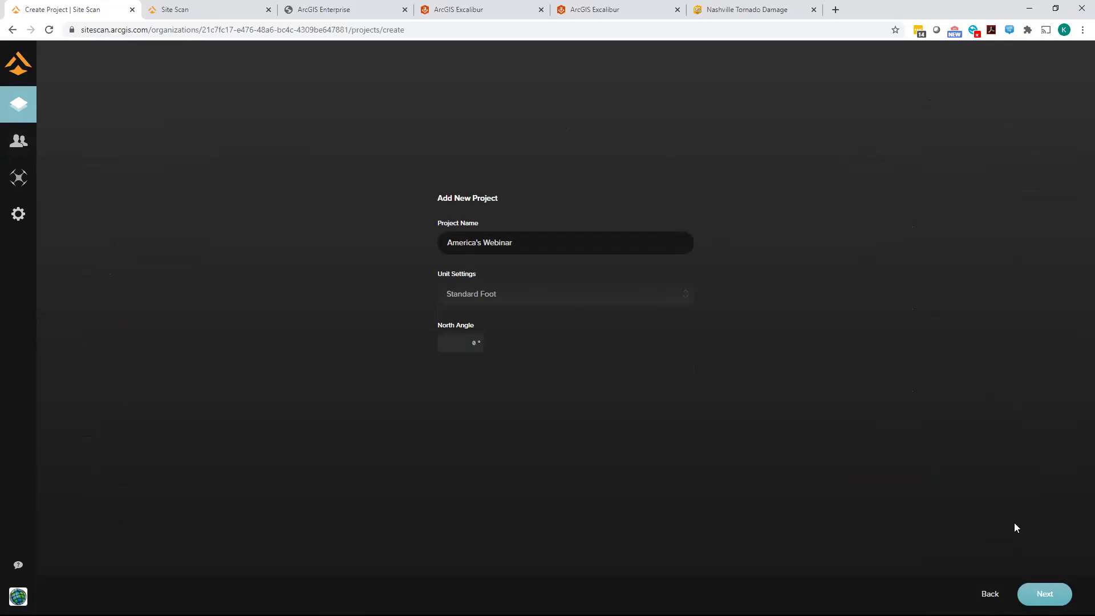
pyautogui.click(1055, 593)
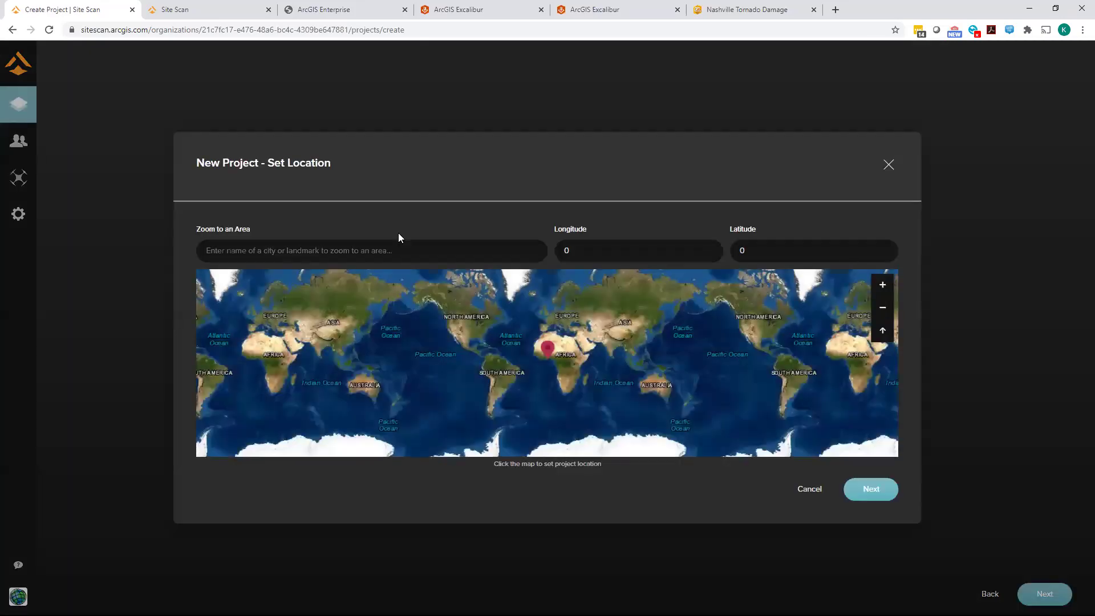
# Set the new project's location to Paradise, California, United States
pyautogui.click(356, 253)
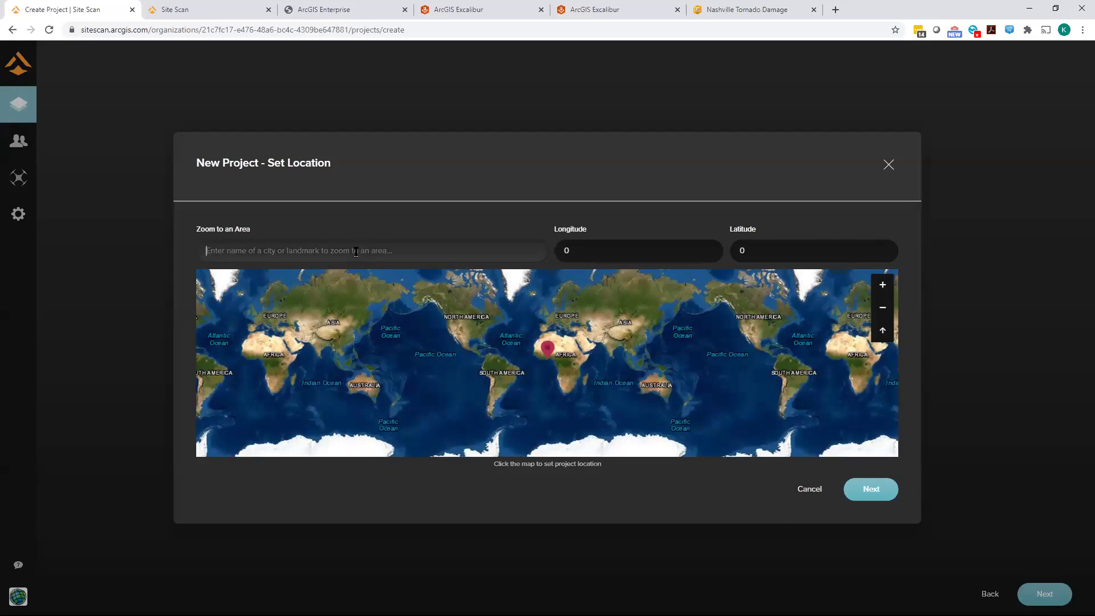
pyautogui.write('Paradise')
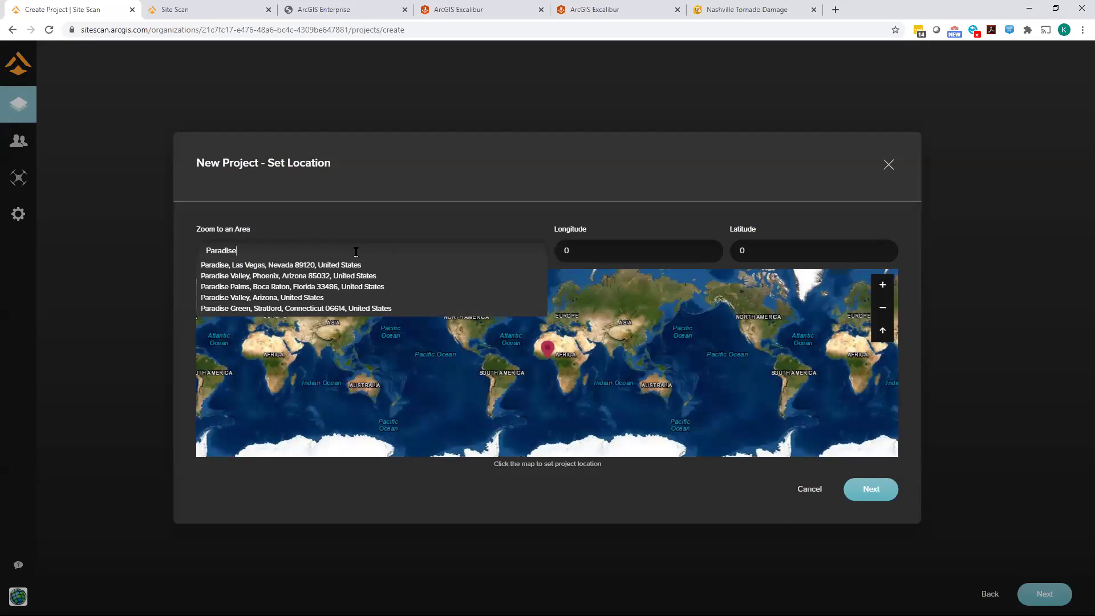
pyautogui.write(', C')
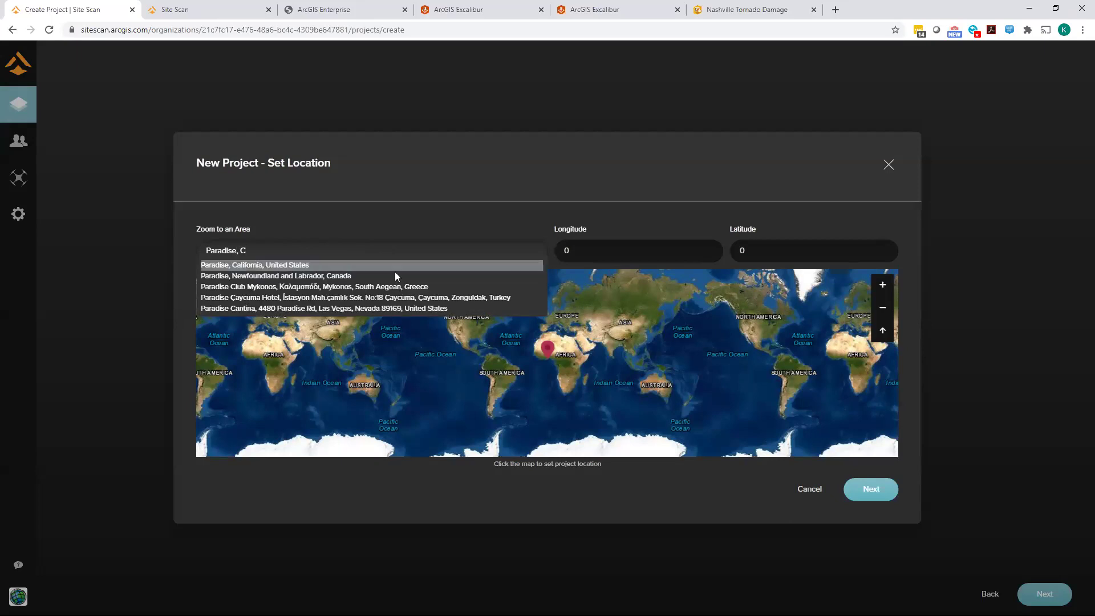
pyautogui.click(278, 264)
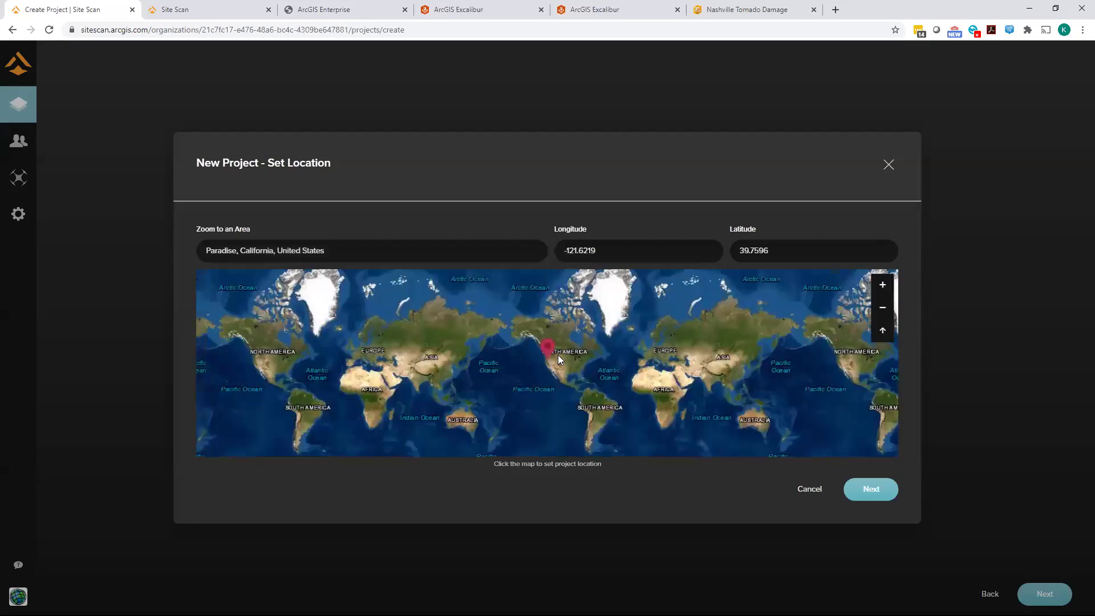
# Check the location marker close up on the map around Paradise and accept the project location
pyautogui.click(883, 286)
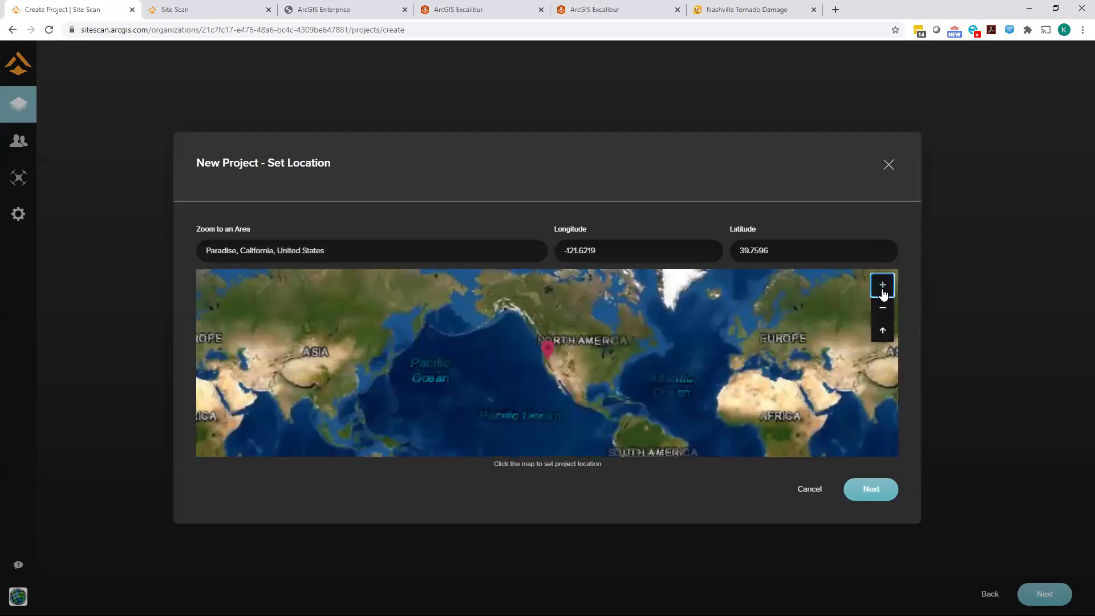
pyautogui.click(882, 285)
pyautogui.click(883, 285)
pyautogui.click(882, 286)
pyautogui.click(883, 288)
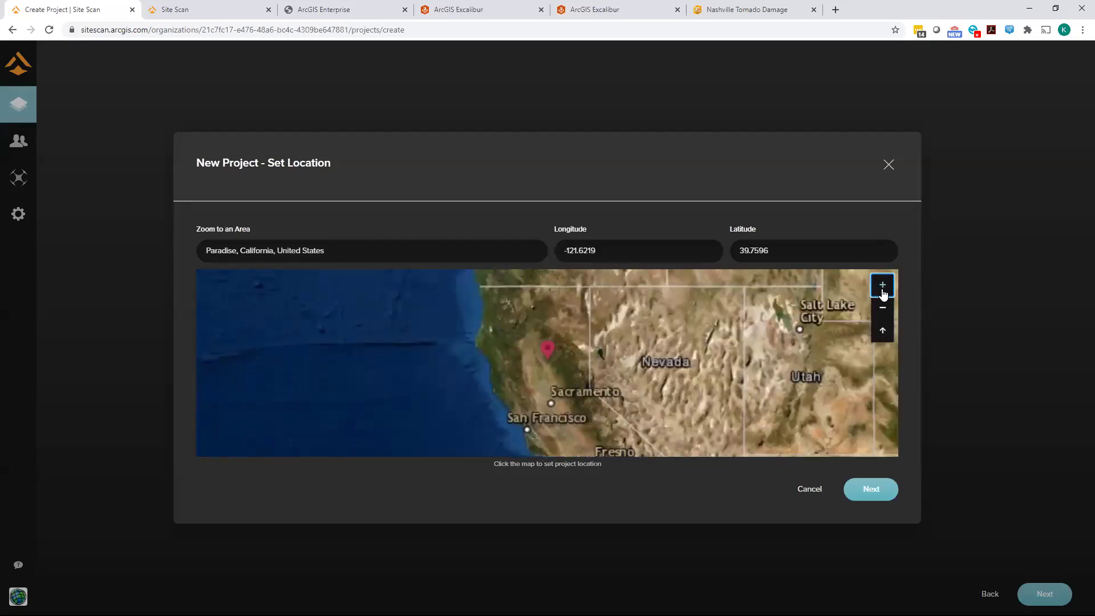
pyautogui.click(883, 288)
pyautogui.click(883, 288)
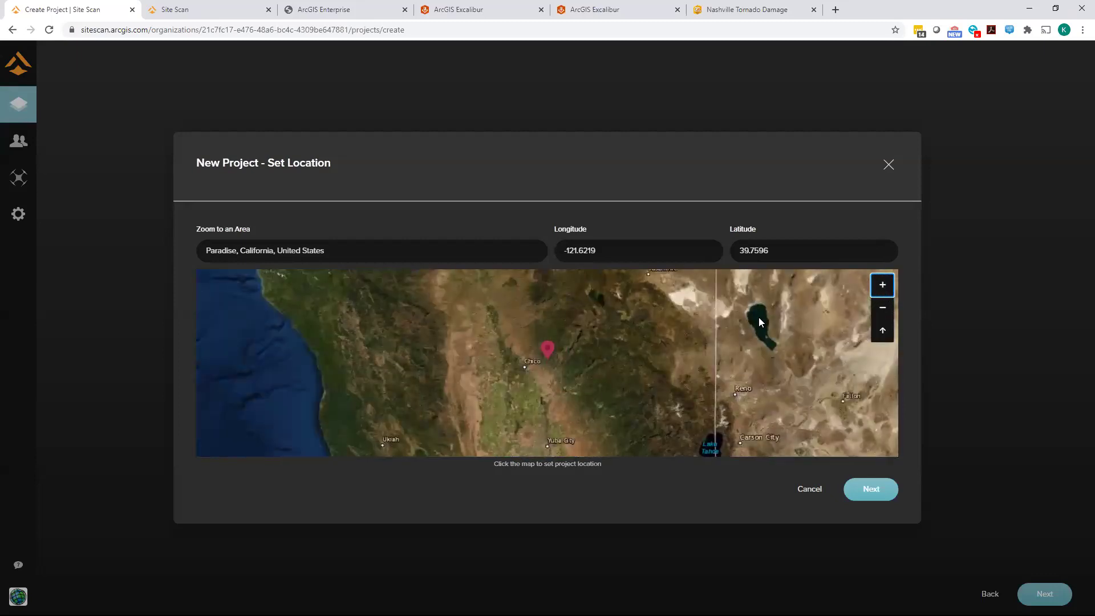
pyautogui.click(882, 285)
pyautogui.click(882, 285)
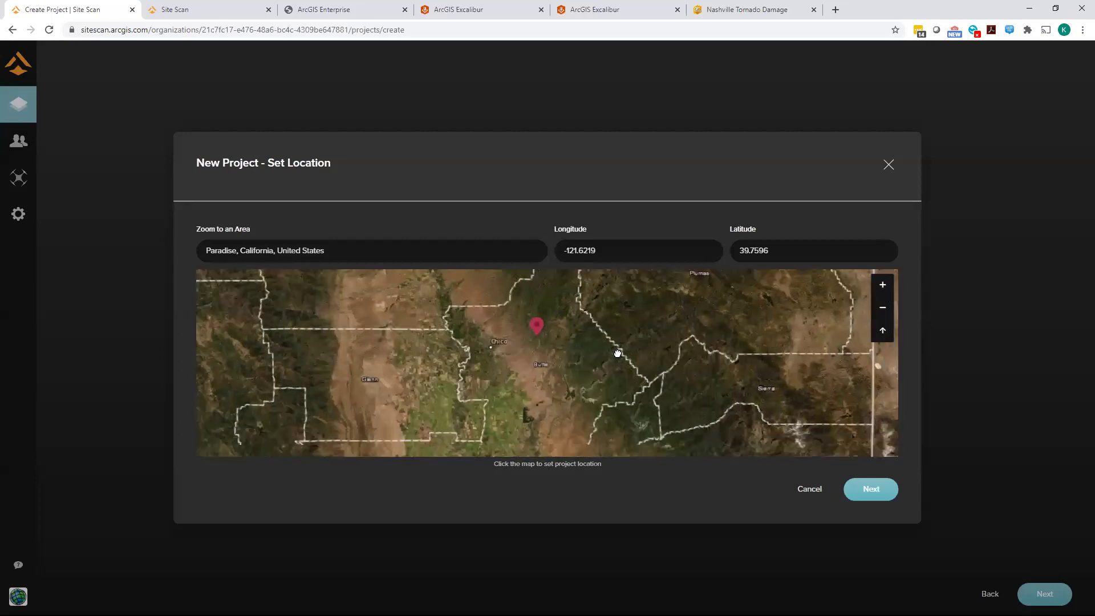
pyautogui.click(879, 291)
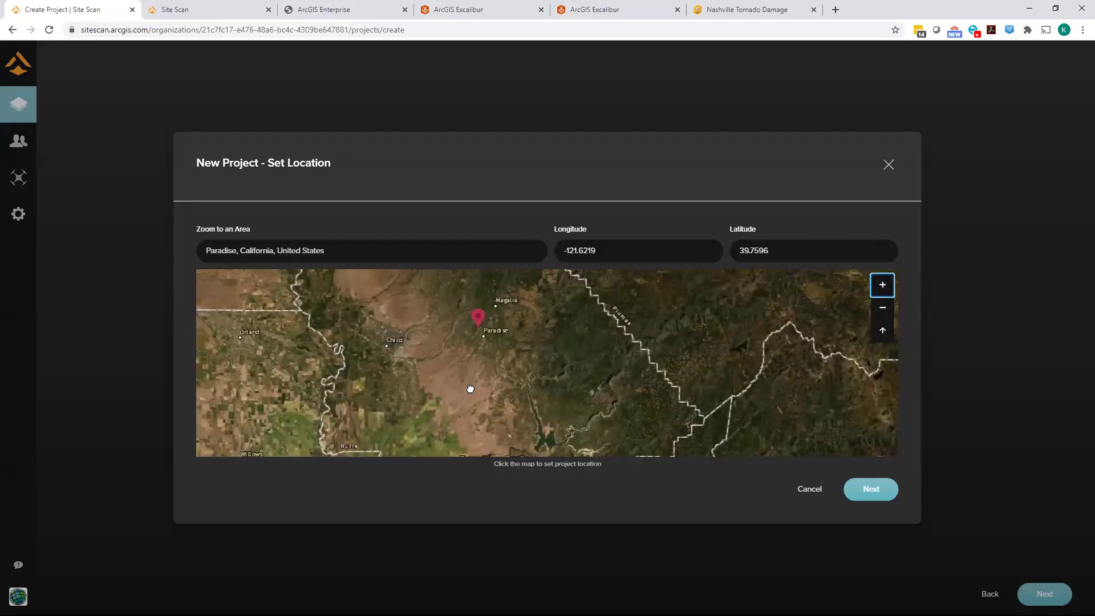
pyautogui.click(883, 286)
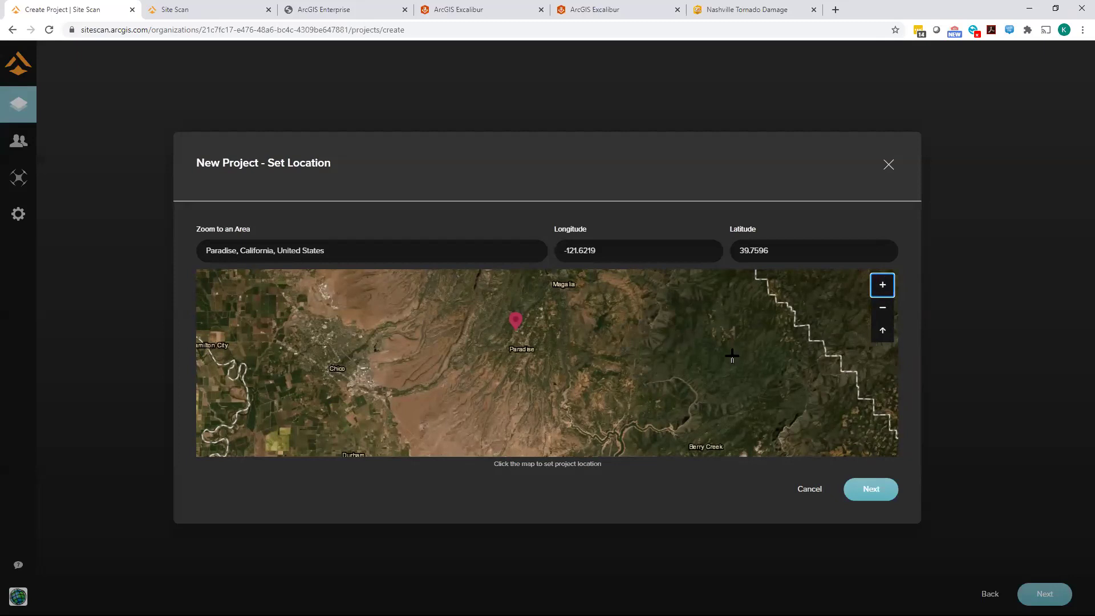
pyautogui.moveTo(564, 335)
pyautogui.mouseDown()
pyautogui.moveTo(577, 379)
pyautogui.moveTo(559, 355)
pyautogui.mouseUp()
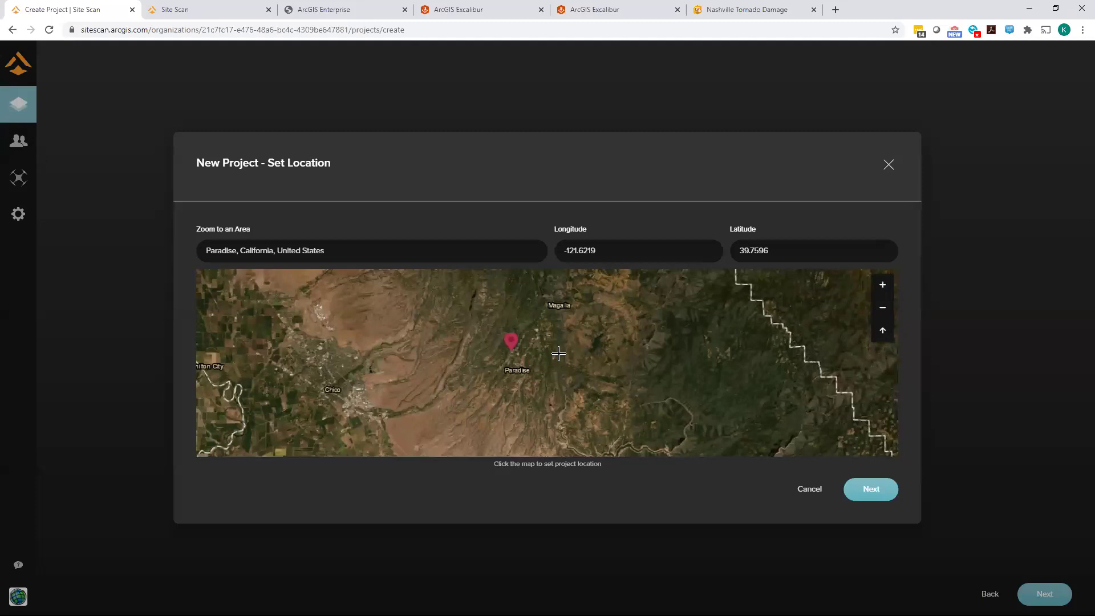
pyautogui.click(881, 285)
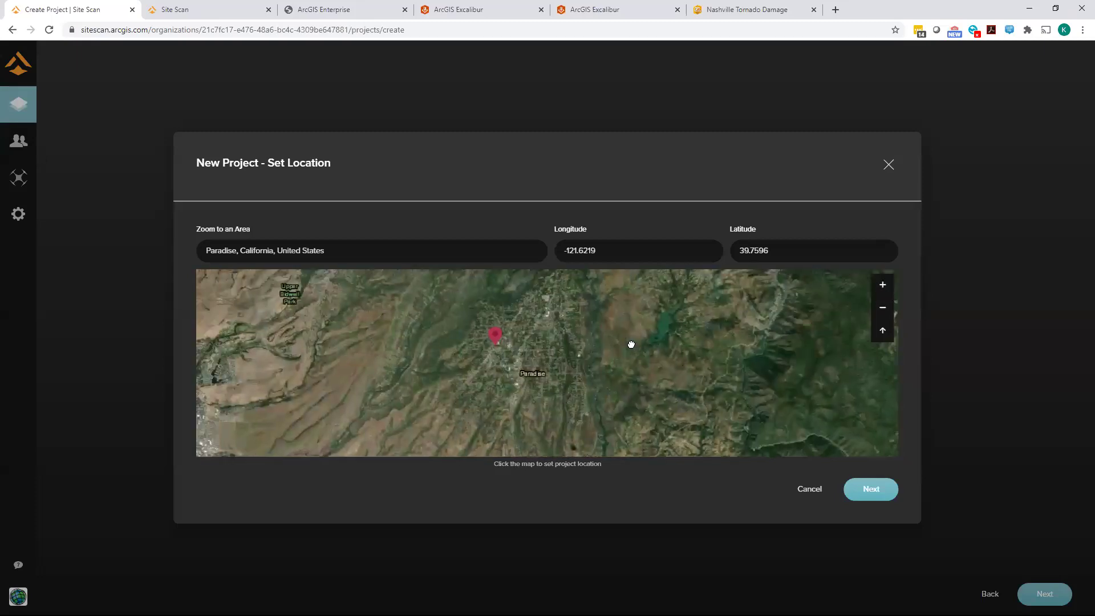
pyautogui.click(855, 488)
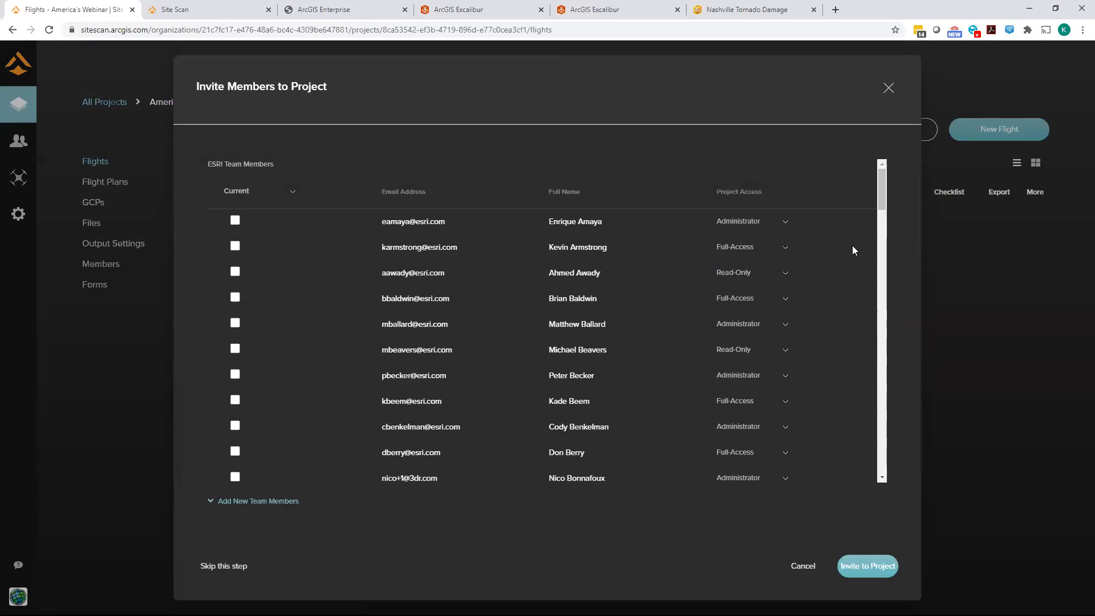
# Look over the team members available for the project and skip inviting anyone
pyautogui.moveTo(882, 187)
pyautogui.mouseDown()
pyautogui.moveTo(880, 218)
pyautogui.moveTo(884, 191)
pyautogui.mouseUp()
pyautogui.click(806, 164)
pyautogui.click(224, 566)
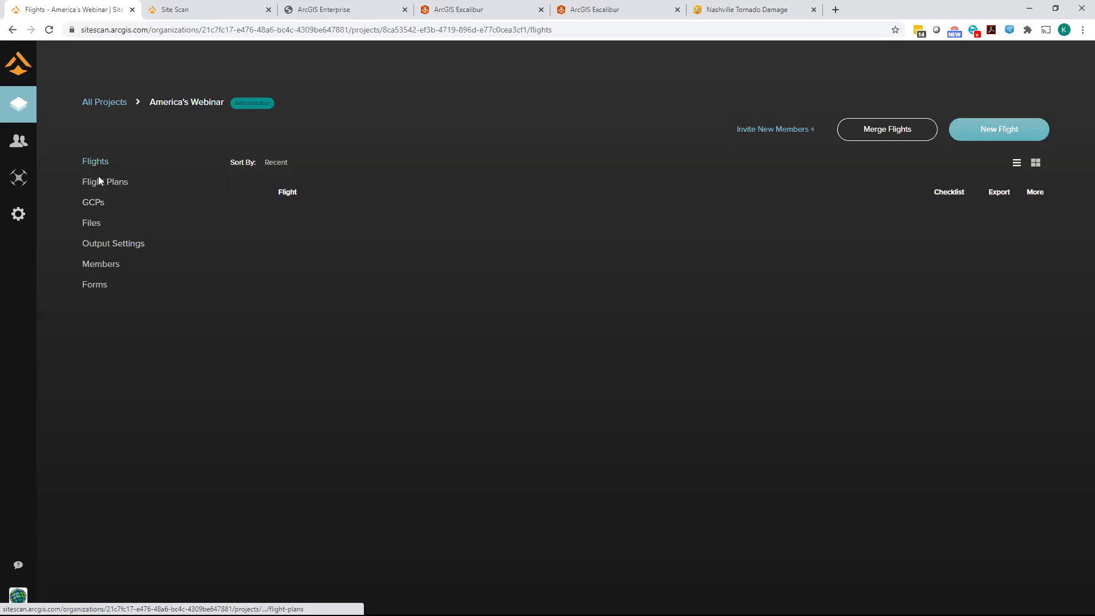
# Review the America's Webinar project's GCP sets, members and output settings
pyautogui.click(993, 130)
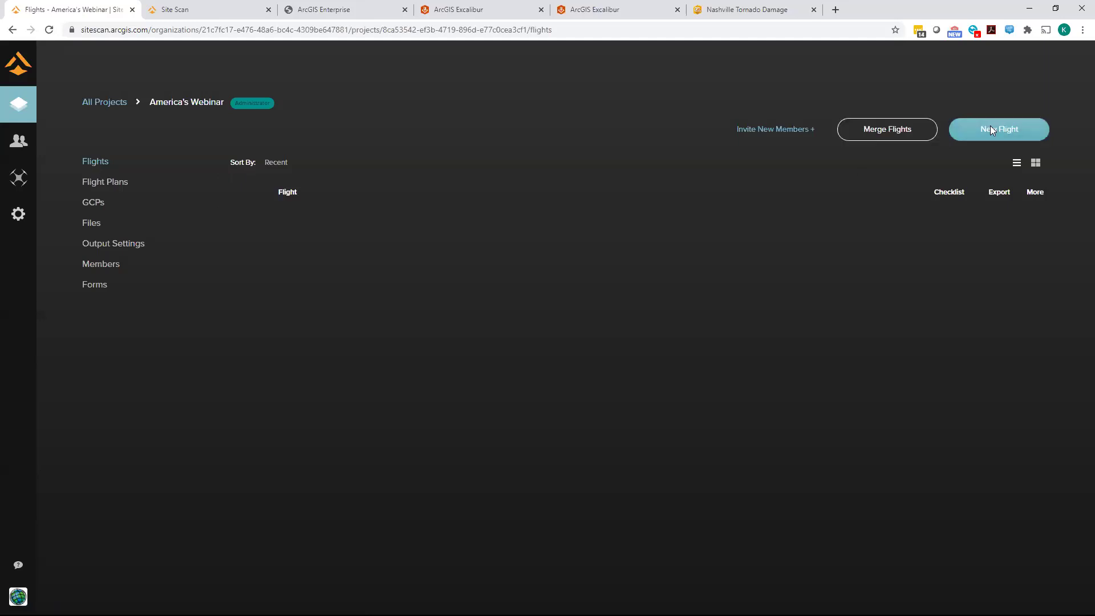
pyautogui.click(109, 204)
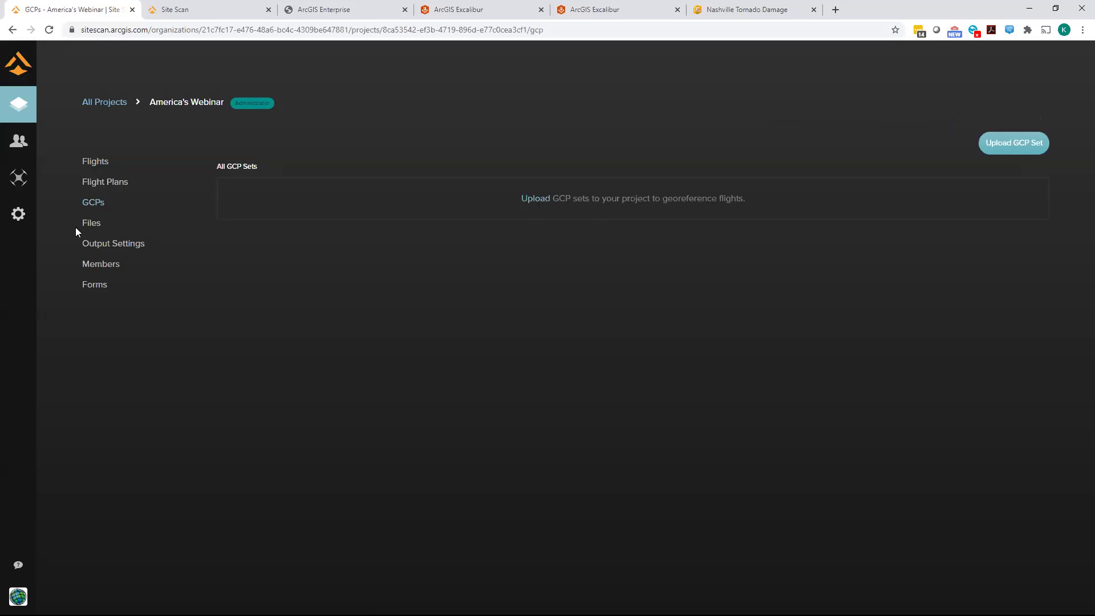
pyautogui.click(108, 264)
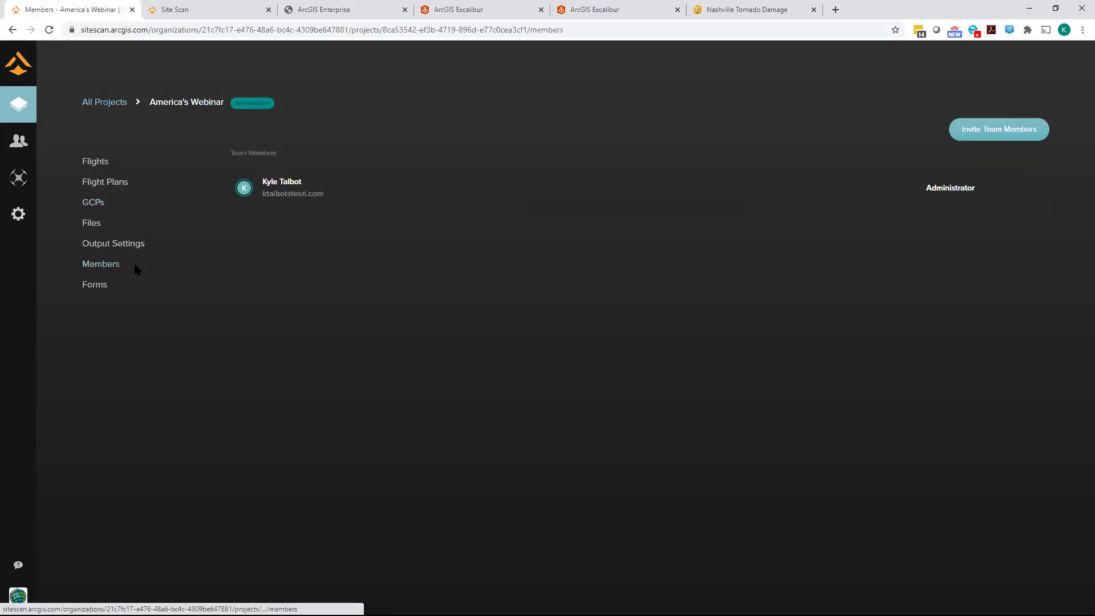
pyautogui.click(130, 244)
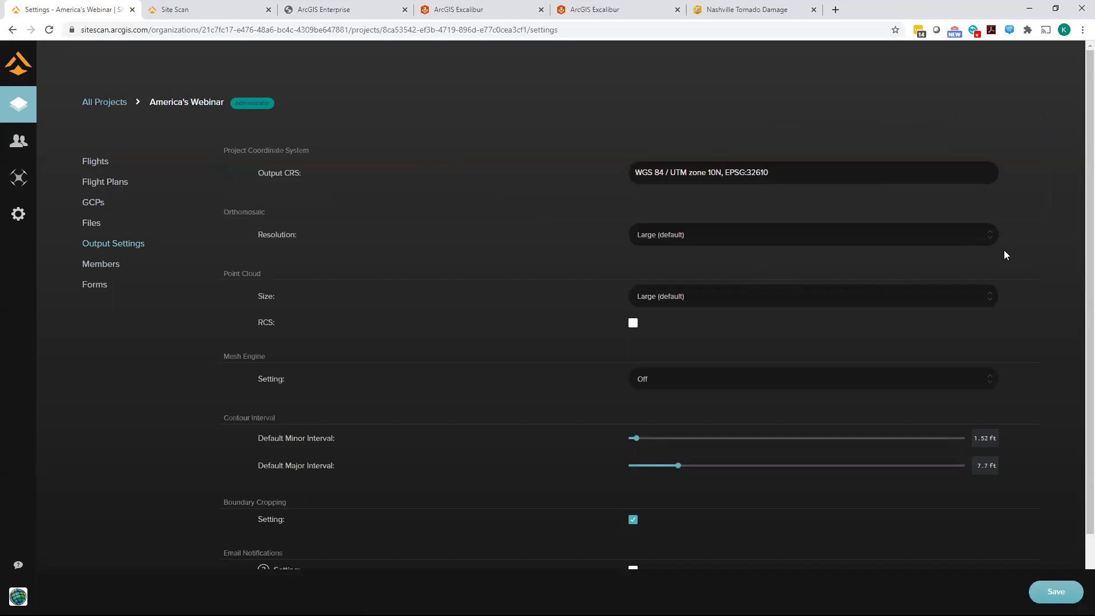
pyautogui.scroll(-2, 970, 264)
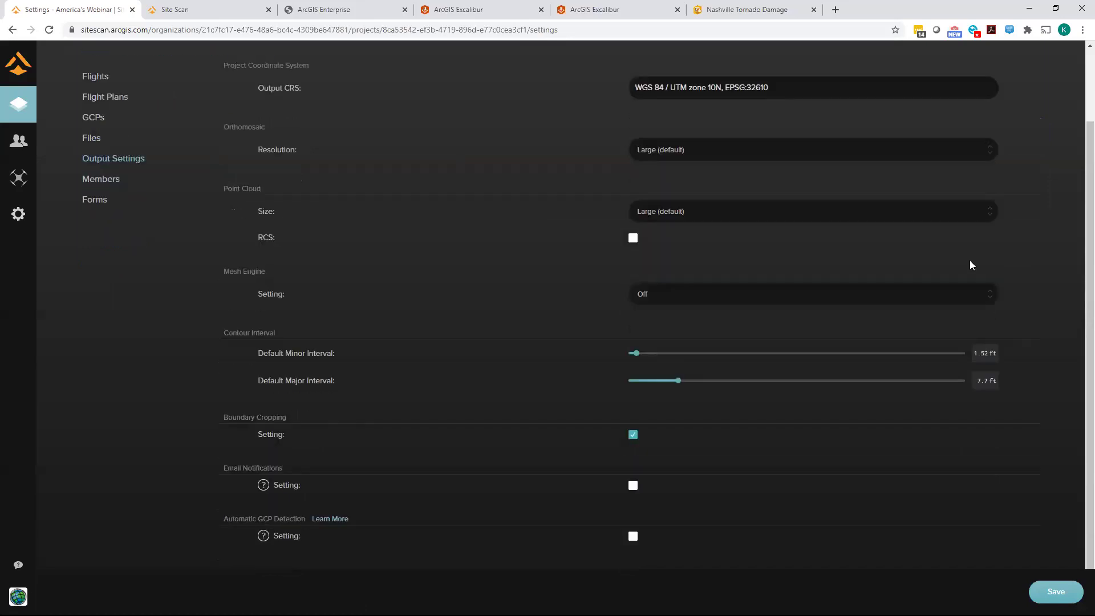
# Check the orthomosaic resolution options, set the project's point cloud size to Small (fast) and save the output settings
pyautogui.scroll(2, 971, 265)
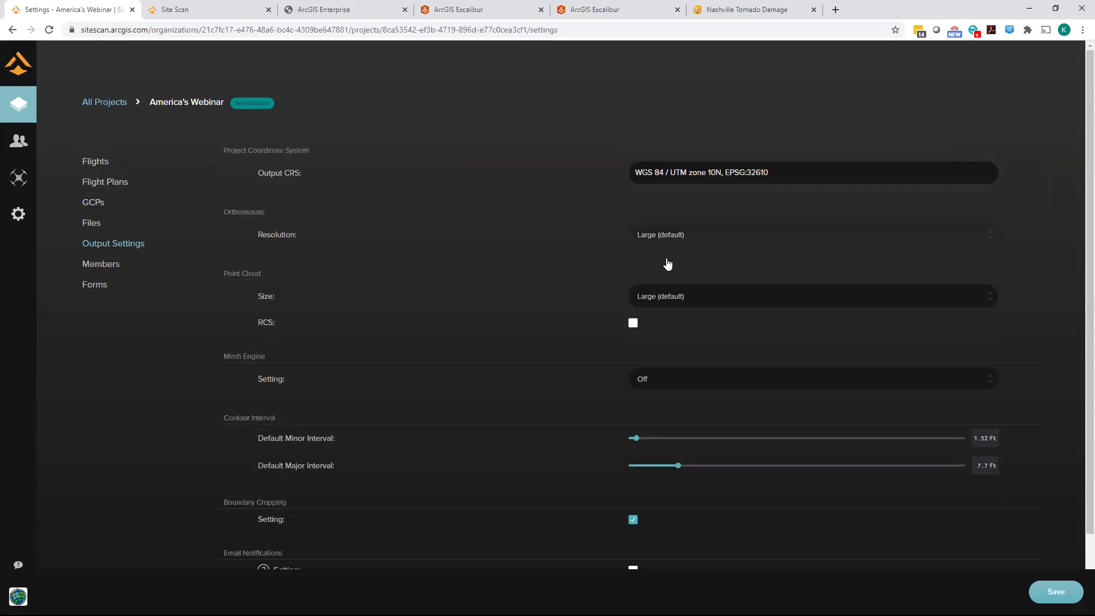
pyautogui.click(724, 239)
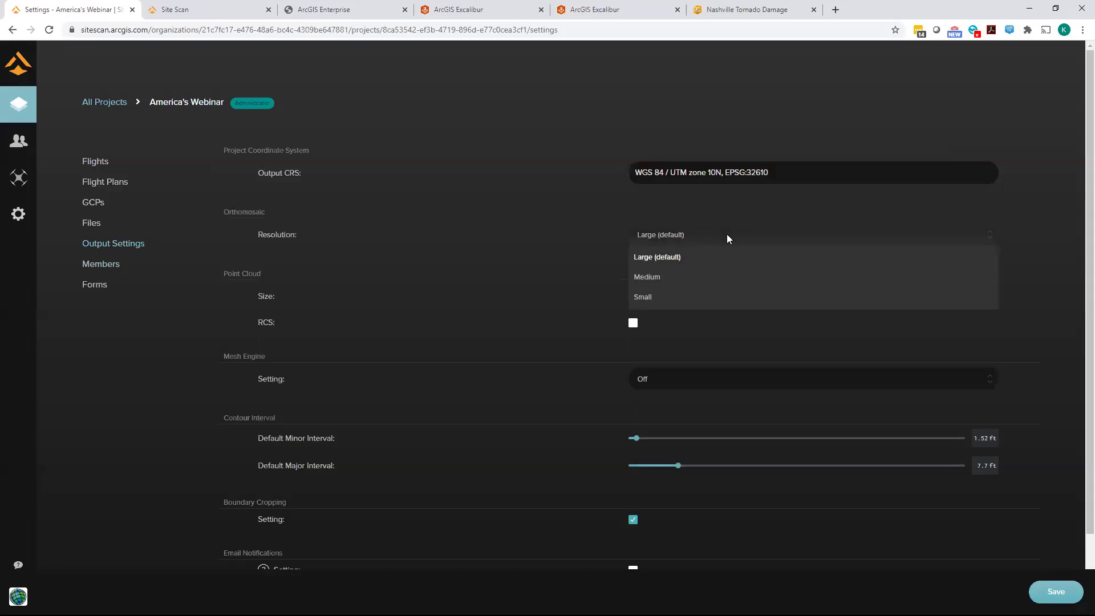
pyautogui.click(736, 234)
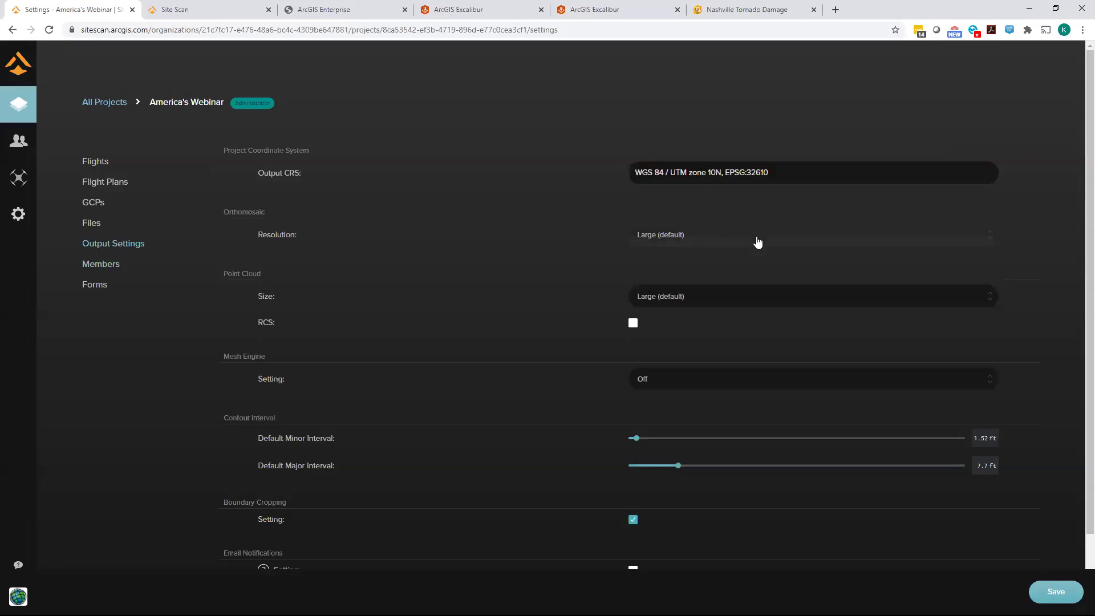
pyautogui.click(929, 297)
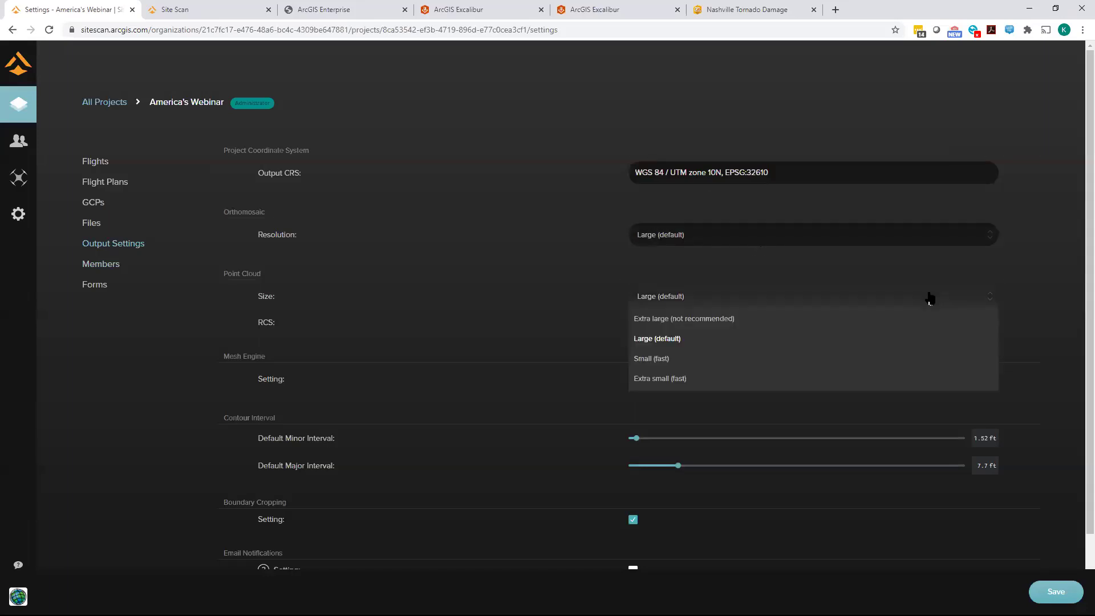
pyautogui.click(657, 360)
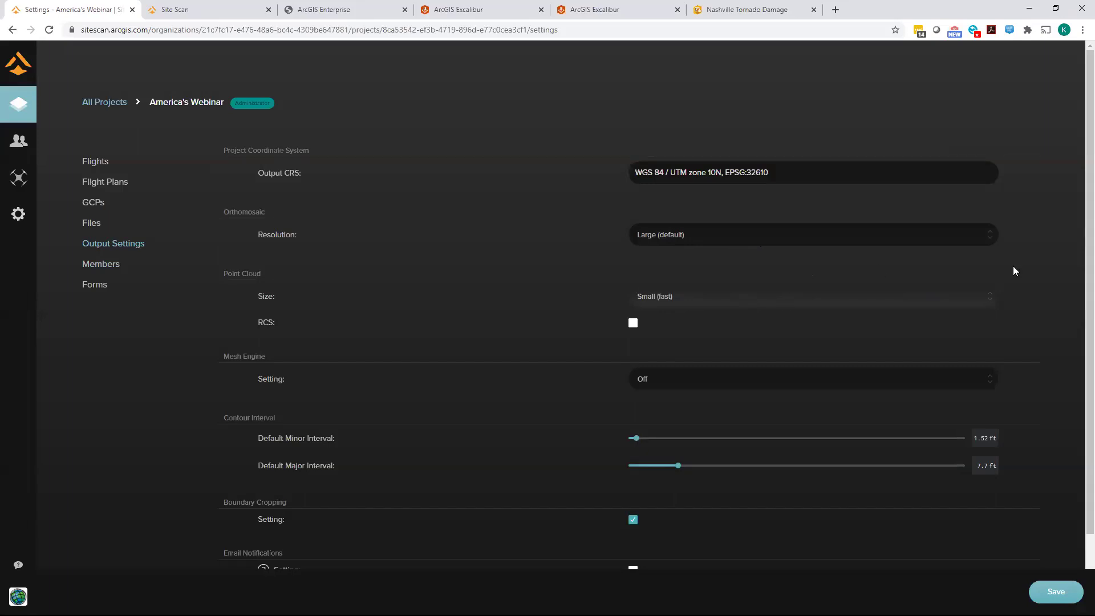
pyautogui.scroll(-2, 1014, 277)
pyautogui.scroll(2, 1014, 277)
pyautogui.click(1055, 594)
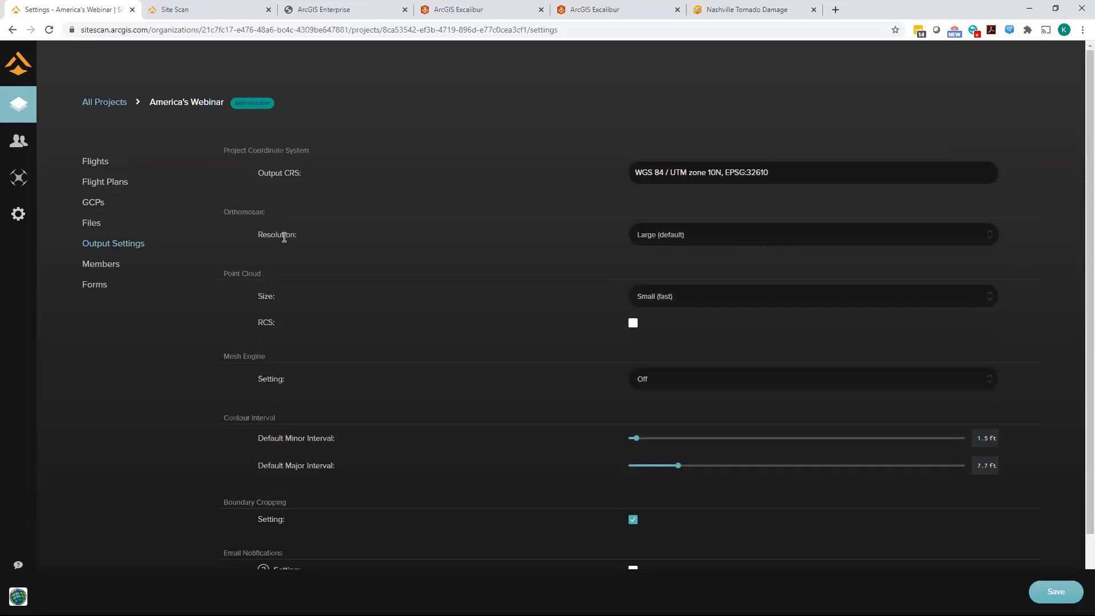
# Set the mesh engine to Standard, save the output settings and open the America's Webinar project's flights
pyautogui.scroll(-2, 288, 238)
pyautogui.scroll(2, 289, 240)
pyautogui.click(832, 390)
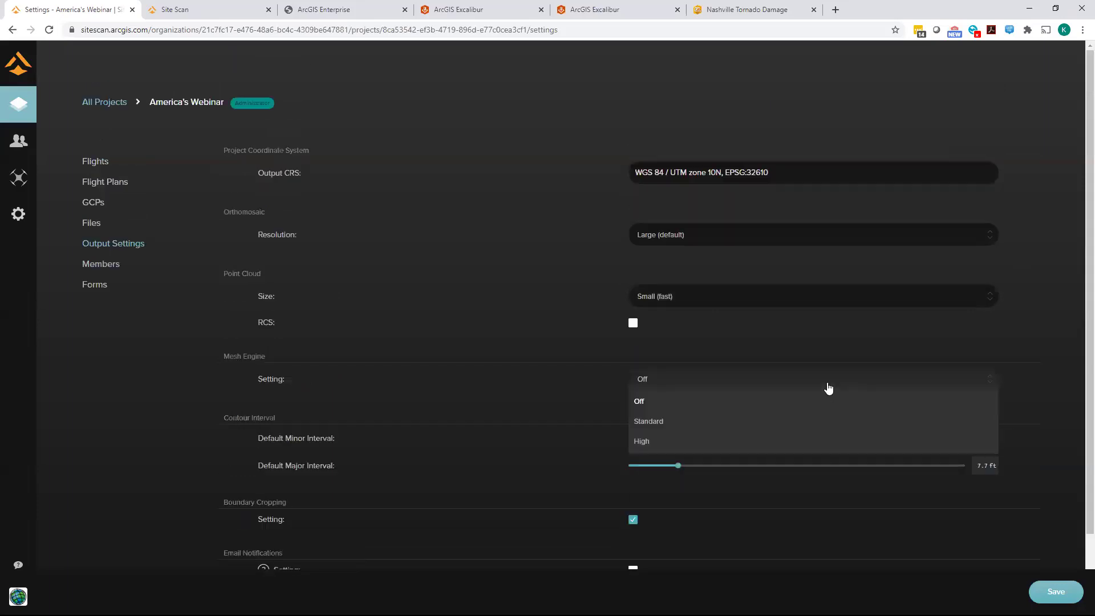
pyautogui.click(675, 423)
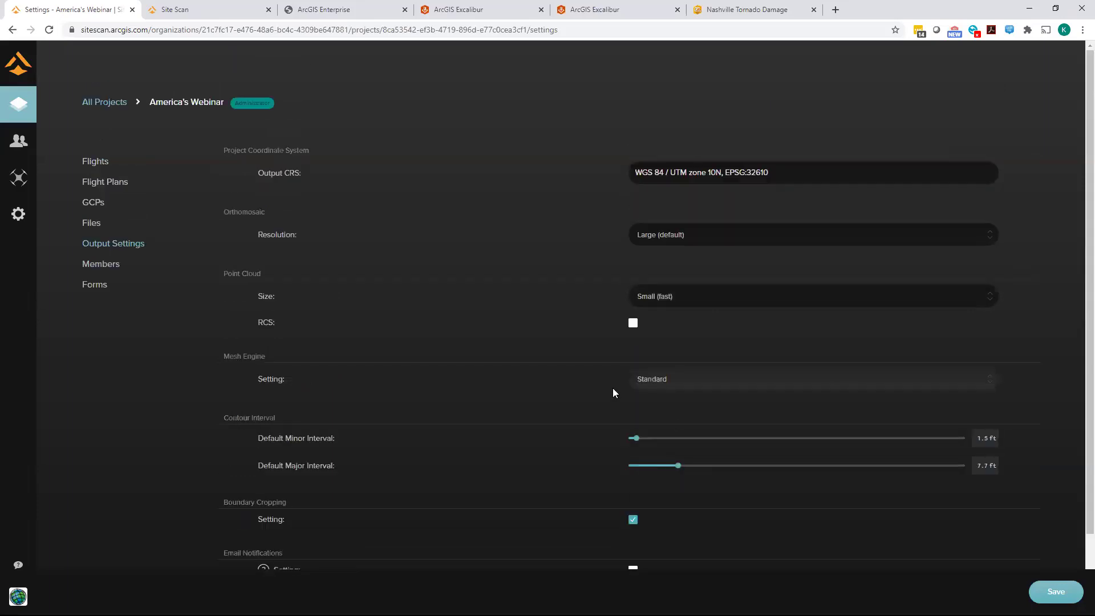
pyautogui.click(1065, 593)
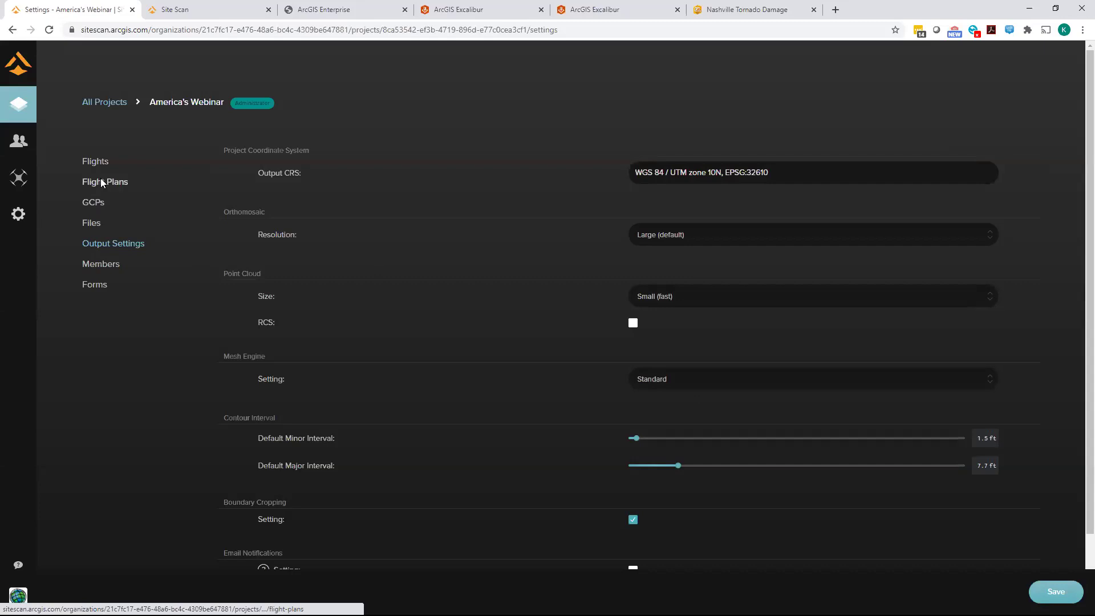
pyautogui.click(95, 160)
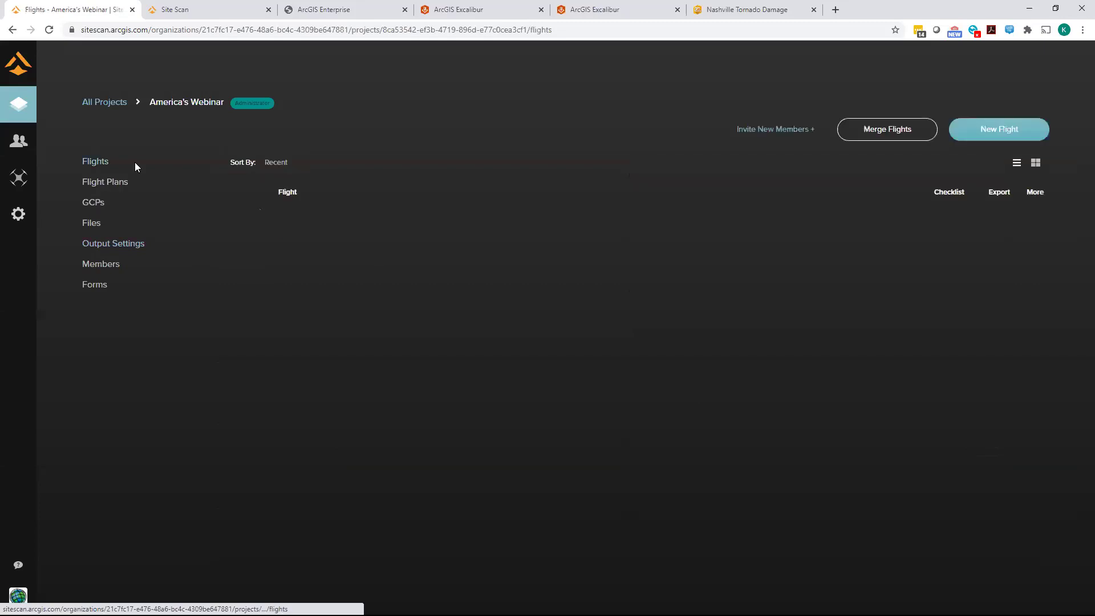
pyautogui.click(992, 129)
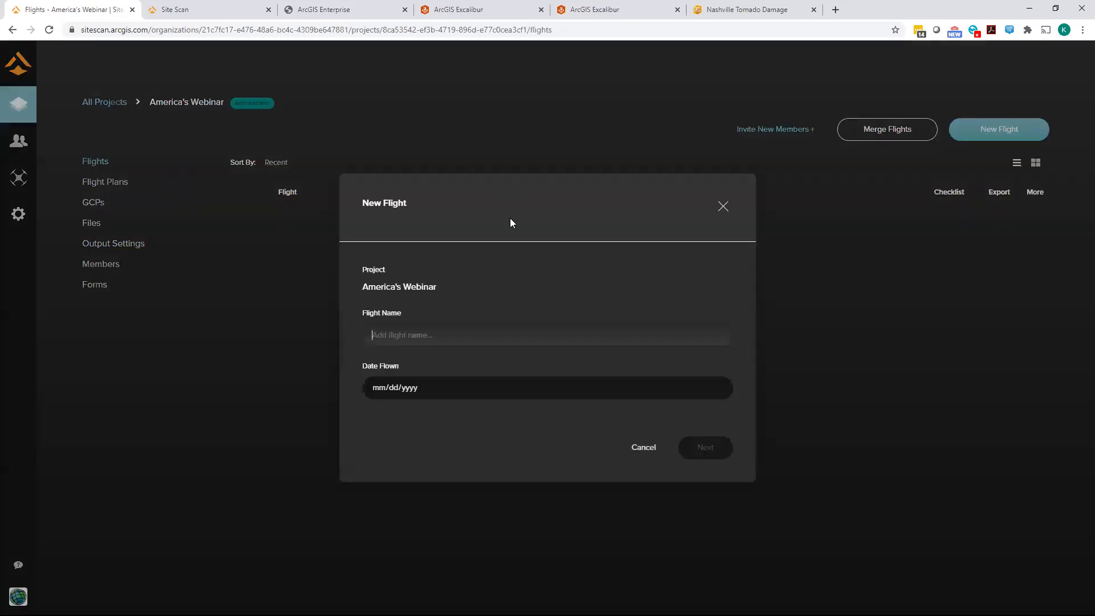
pyautogui.write('Flight 1')
pyautogui.click(475, 392)
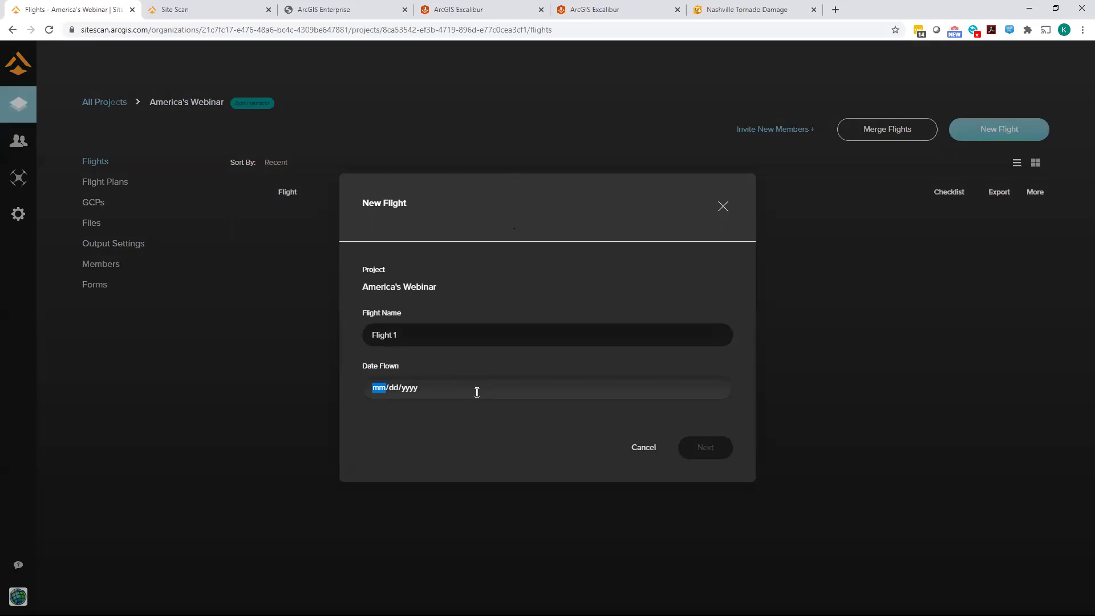
pyautogui.press('Escape')
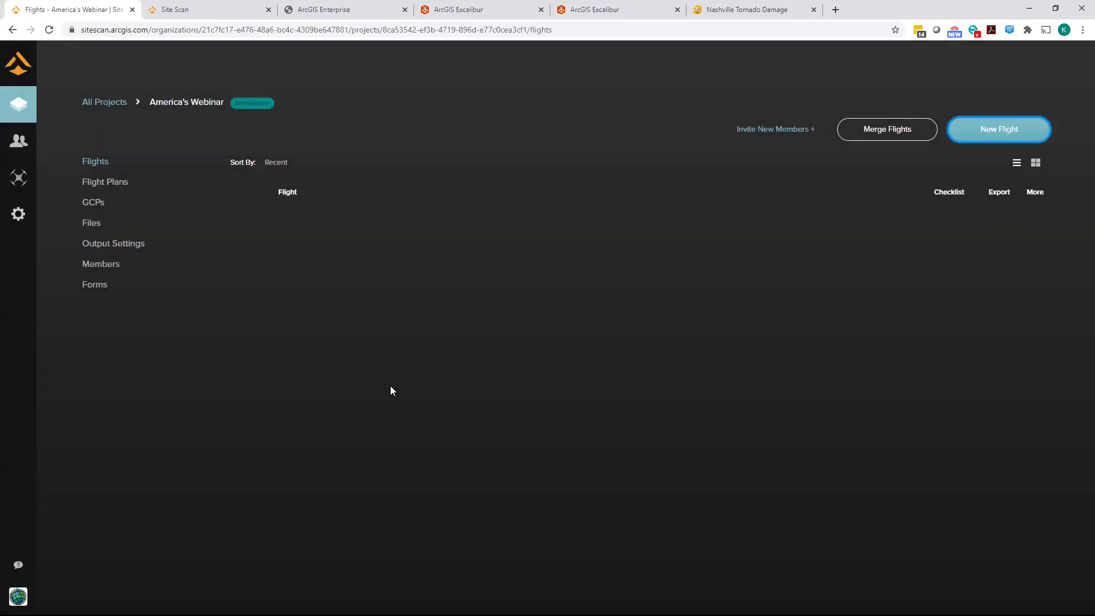
# Create a new flight named Flight 1 with the date flown 02/27/2020 and continue to the photo upload
pyautogui.click(1047, 128)
pyautogui.write('Flight 1')
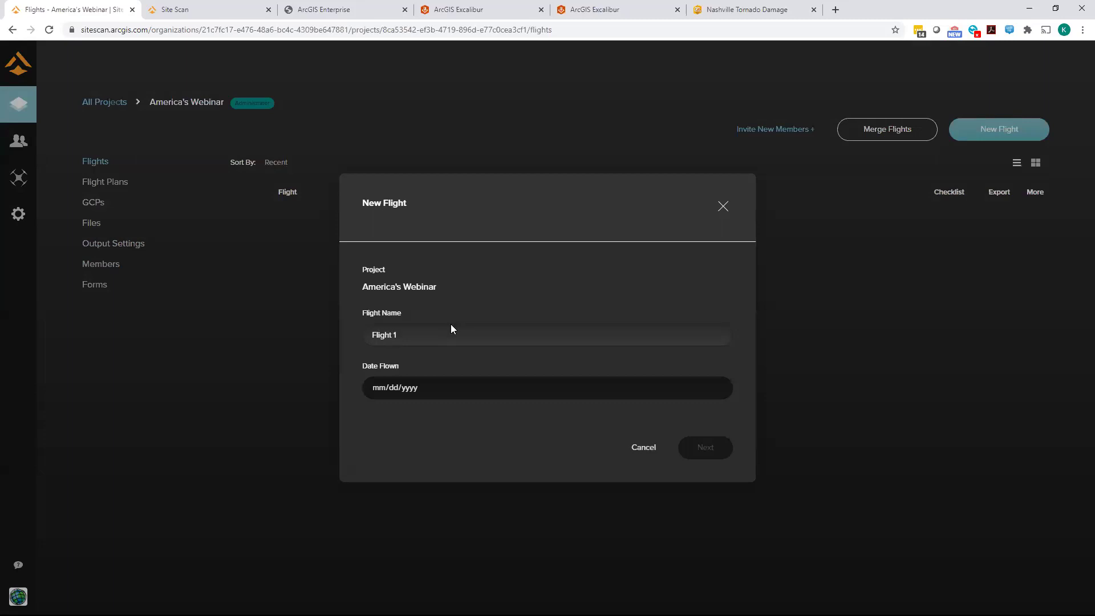
pyautogui.click(374, 385)
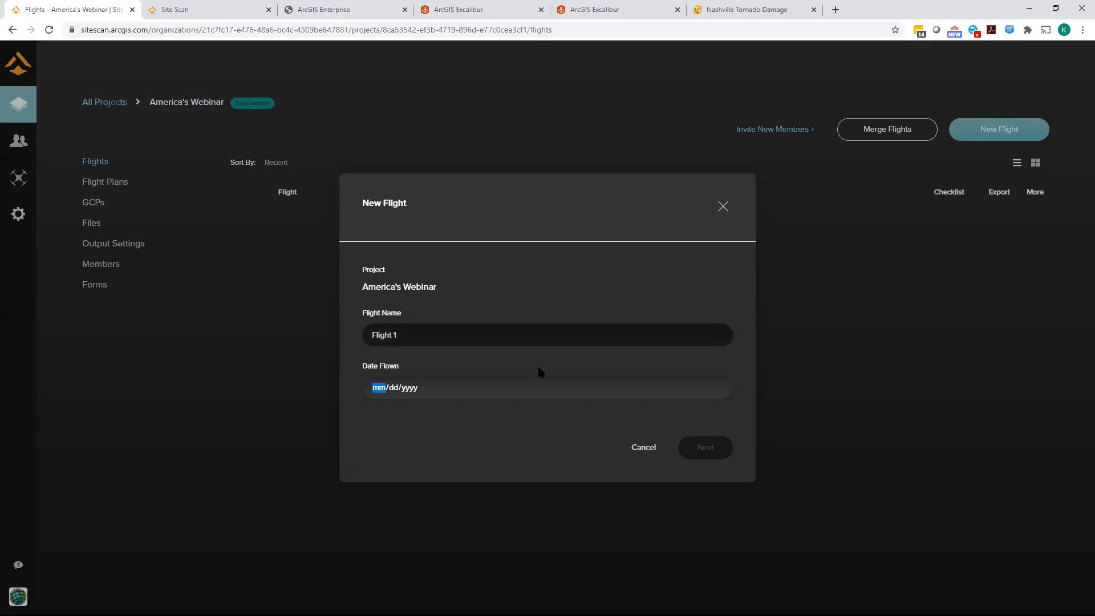
pyautogui.write('02/27/2020')
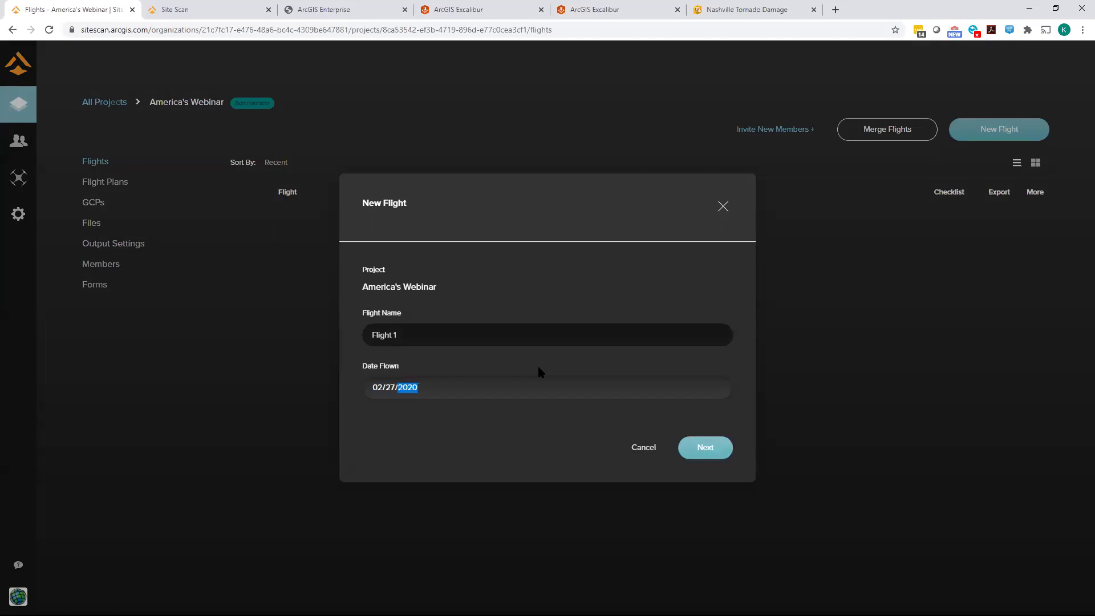
pyautogui.click(710, 450)
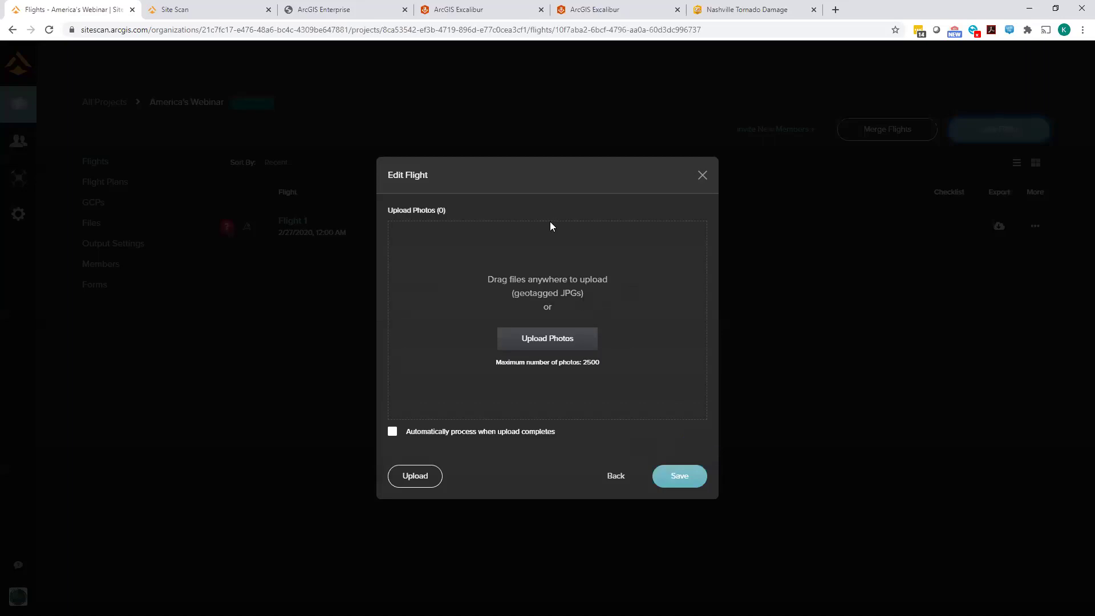
# Add all photos from FEMA California Wildfires > A Circle > RawImageSet1 on the Seagate drive to Flight 1 and enable automatic processing after upload
pyautogui.click(516, 346)
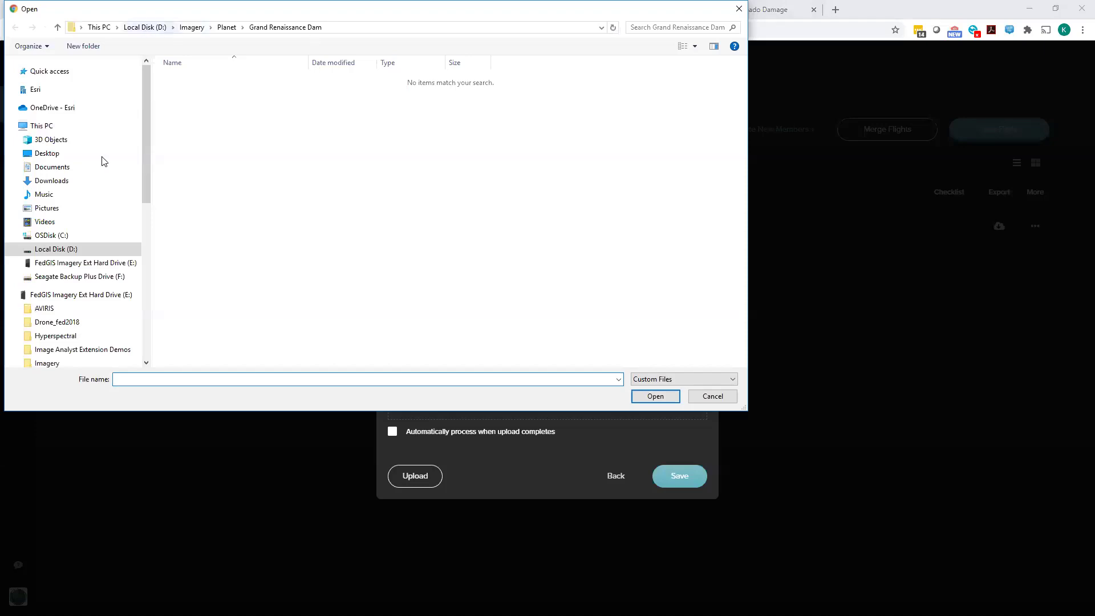
pyautogui.click(85, 278)
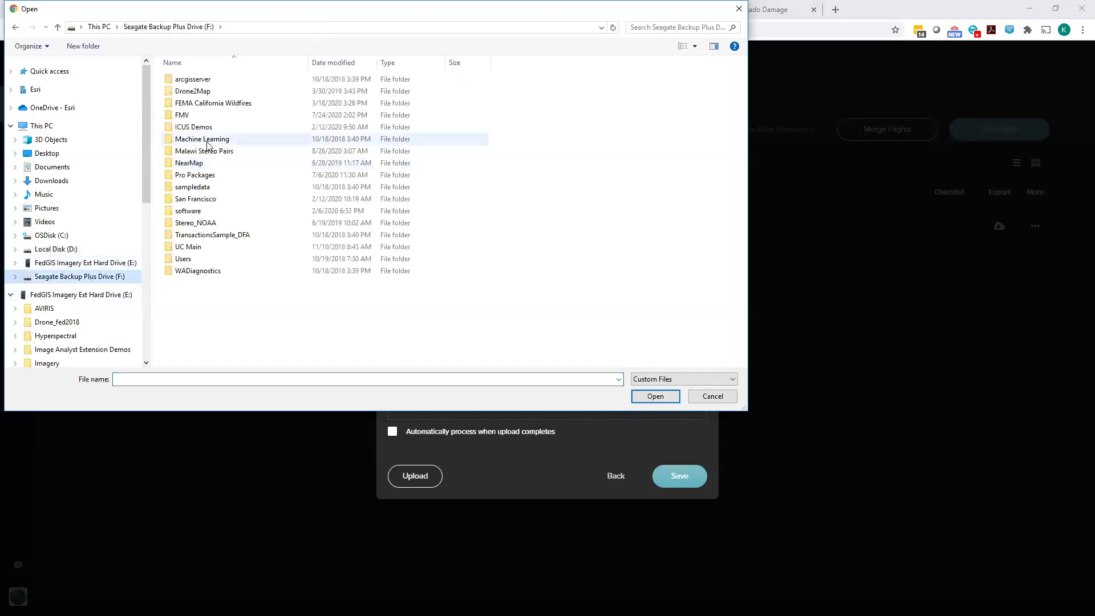
pyautogui.doubleClick(200, 104)
pyautogui.doubleClick(190, 80)
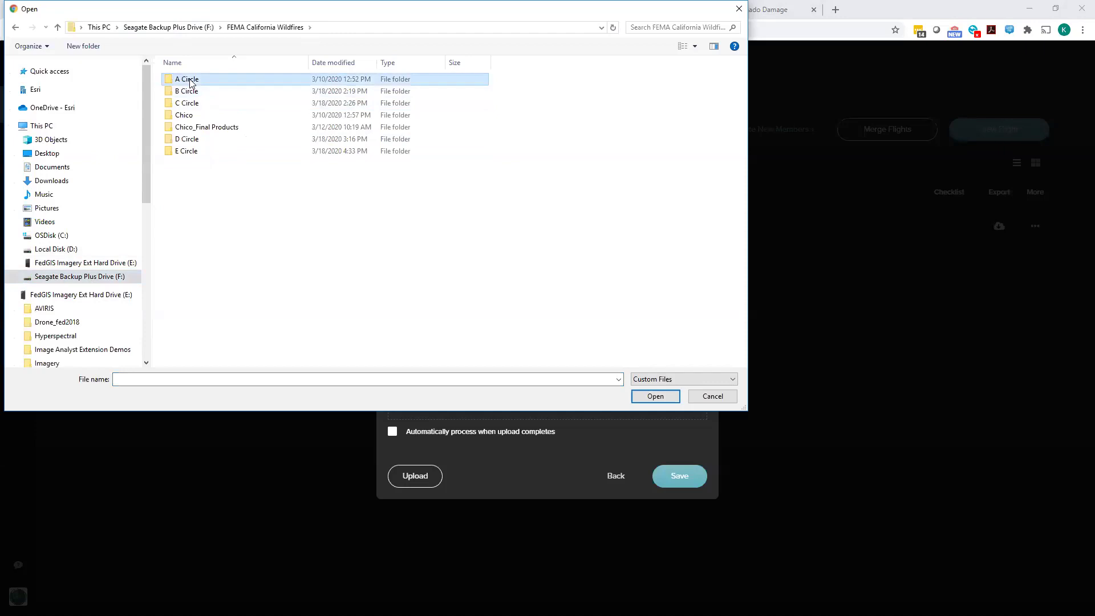
pyautogui.doubleClick(196, 82)
pyautogui.click(197, 86)
pyautogui.moveTo(743, 70); pyautogui.dragTo(743, 352)
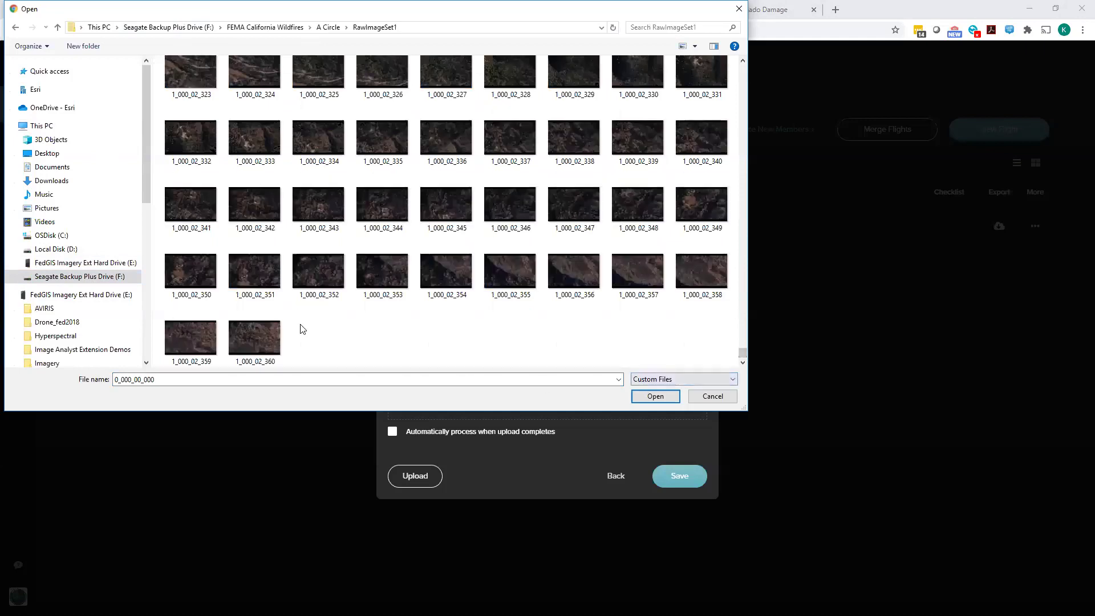
pyautogui.keyDown('shift'); pyautogui.click(268, 337); pyautogui.keyUp('shift')
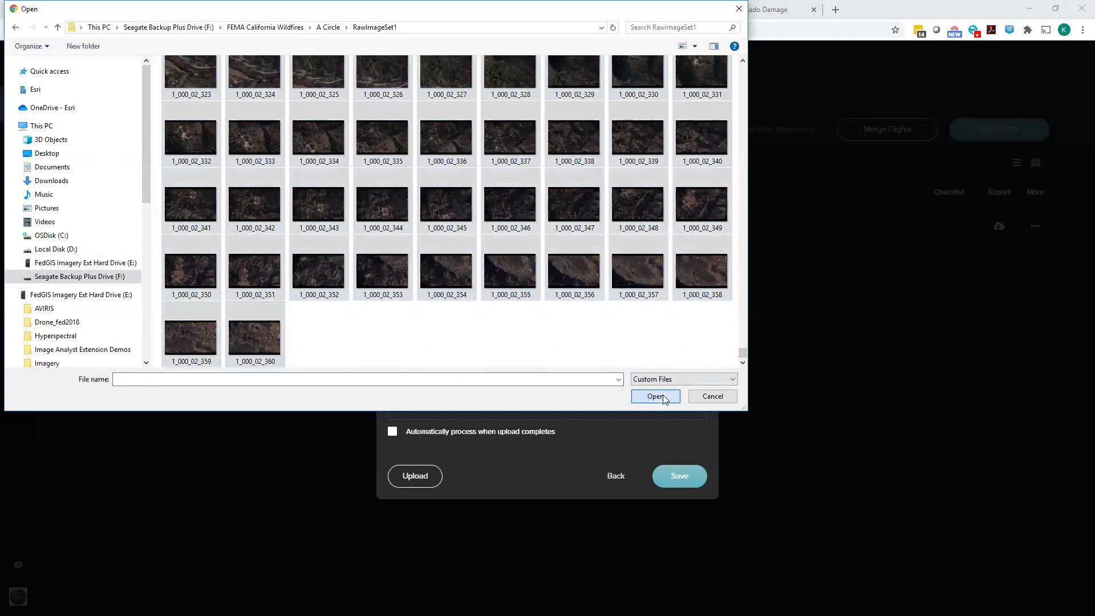
pyautogui.click(656, 396)
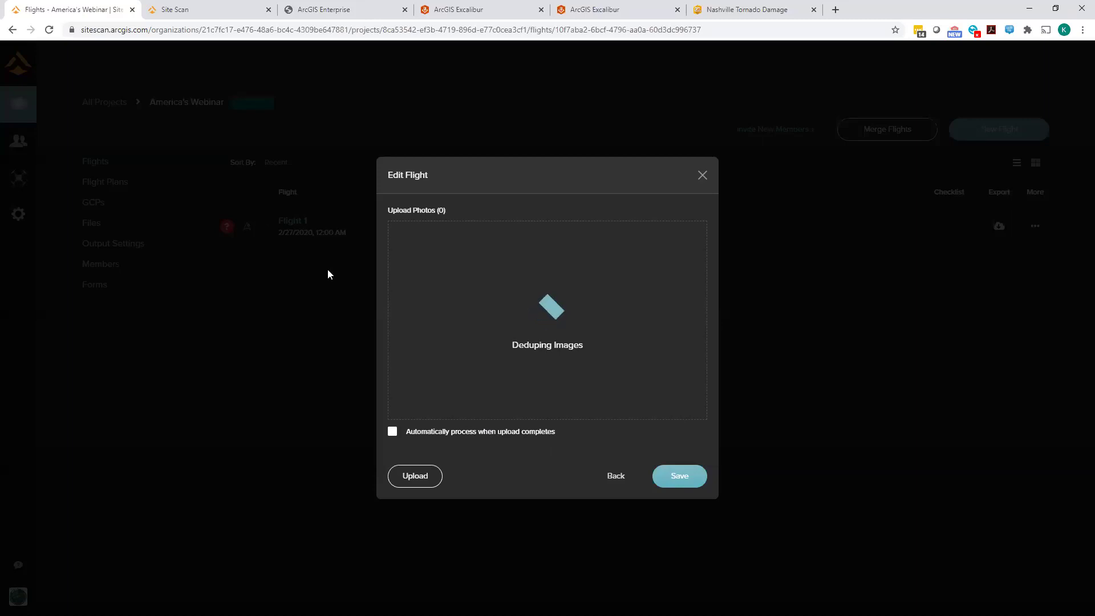
pyautogui.click(392, 432)
# Open the Bridge project in the other Site Scan session and look over its list of flights
pyautogui.click(212, 14)
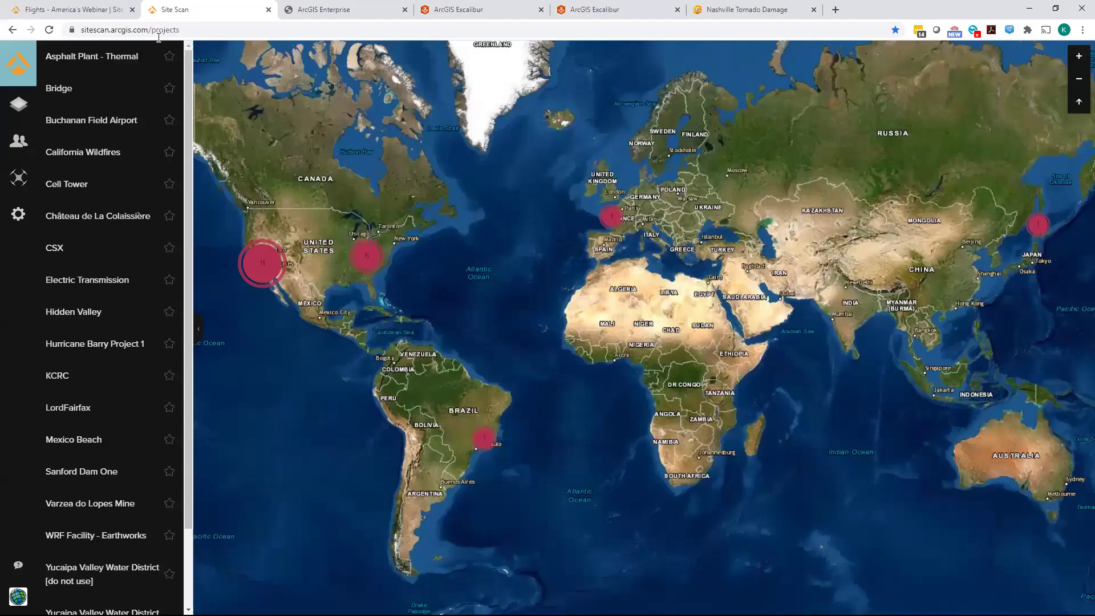
pyautogui.click(68, 94)
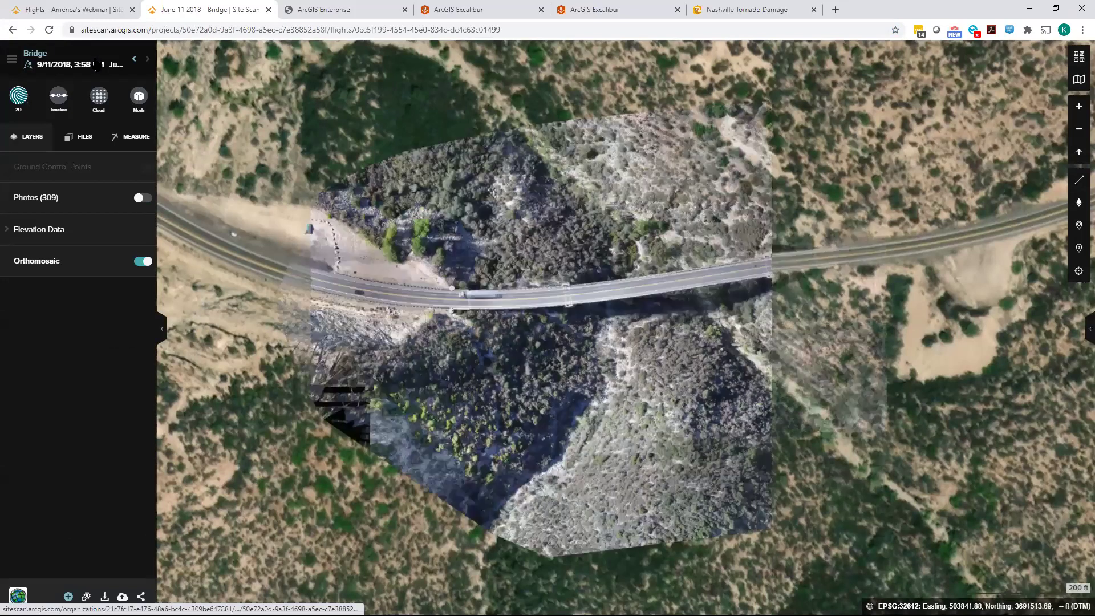
pyautogui.click(90, 65)
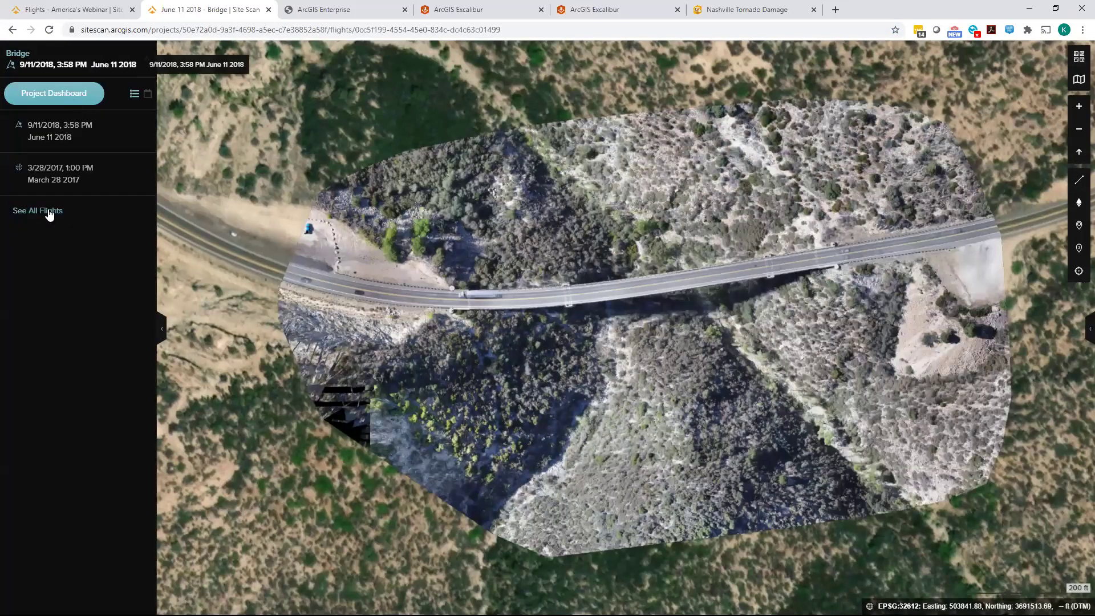
pyautogui.click(126, 66)
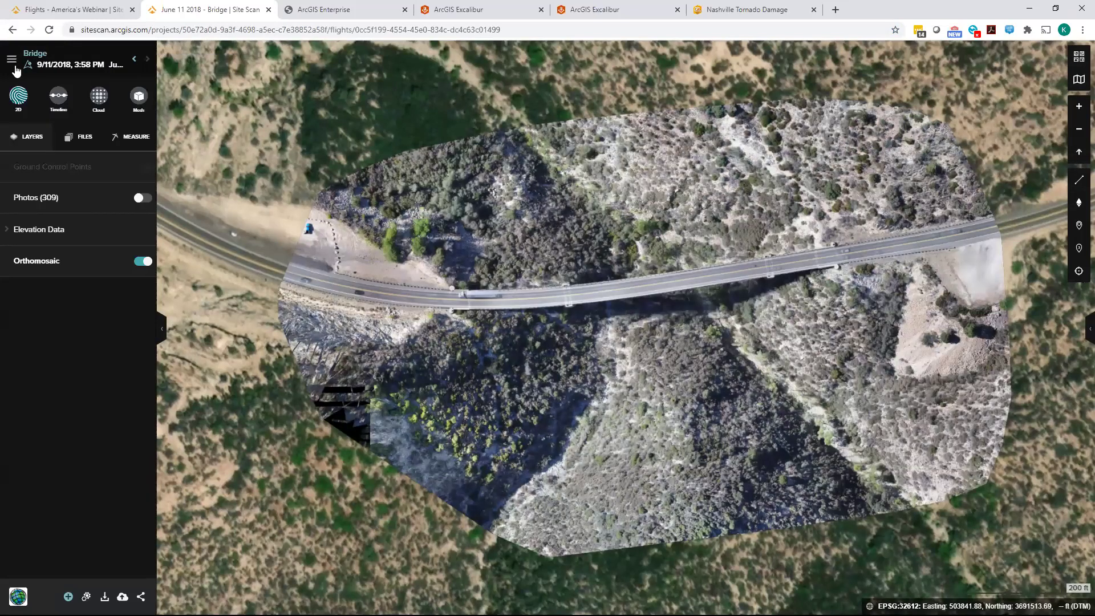
# Return to the full list of projects and open the Bridge project's flights page
pyautogui.click(13, 66)
pyautogui.click(61, 89)
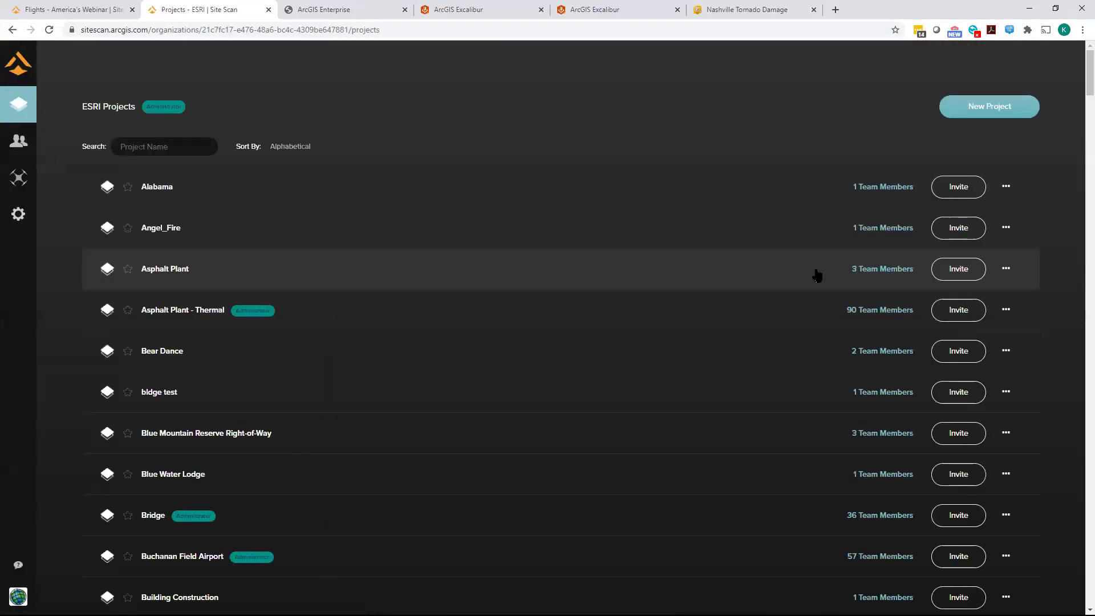
pyautogui.scroll(-3, 349, 247)
pyautogui.scroll(-3, 359, 252)
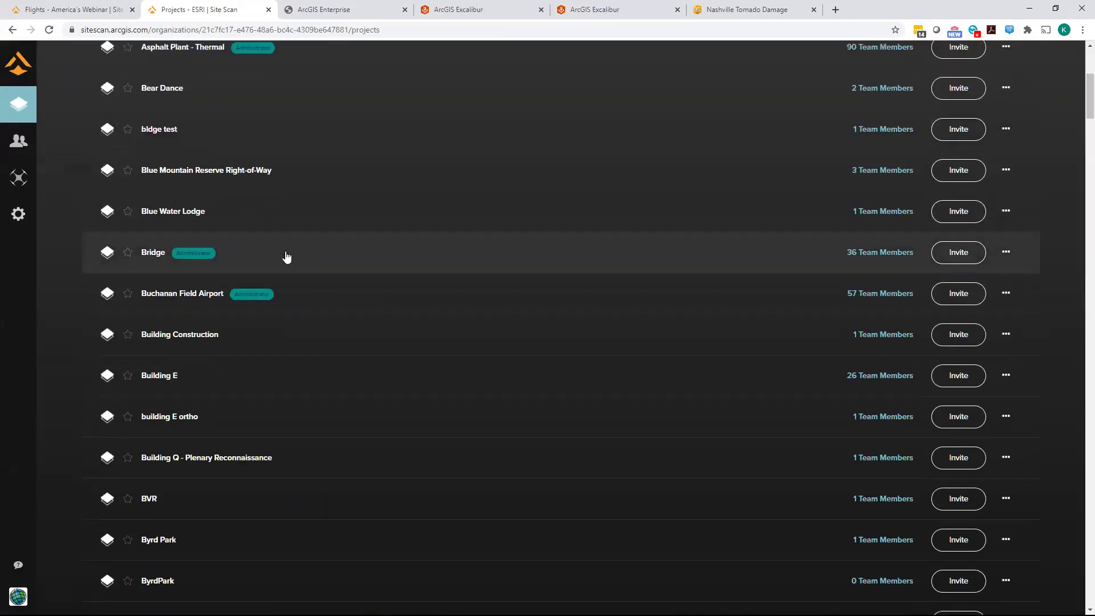
pyautogui.click(159, 255)
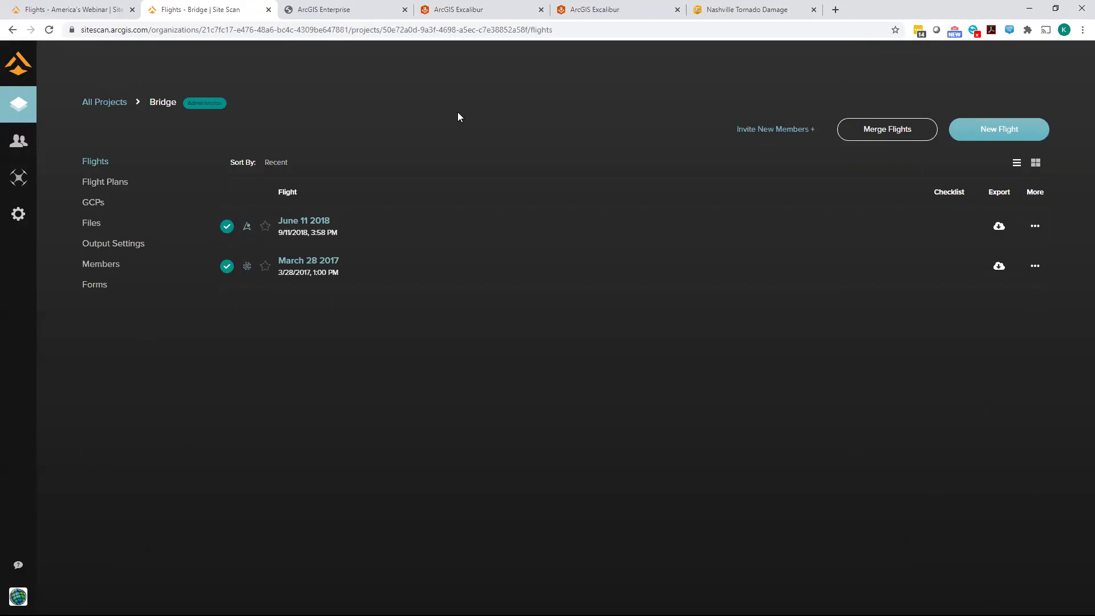
# Check the Flight 1 upload and look over the Bridge project's flight plans, GCPs, files, output settings and members
pyautogui.click(69, 11)
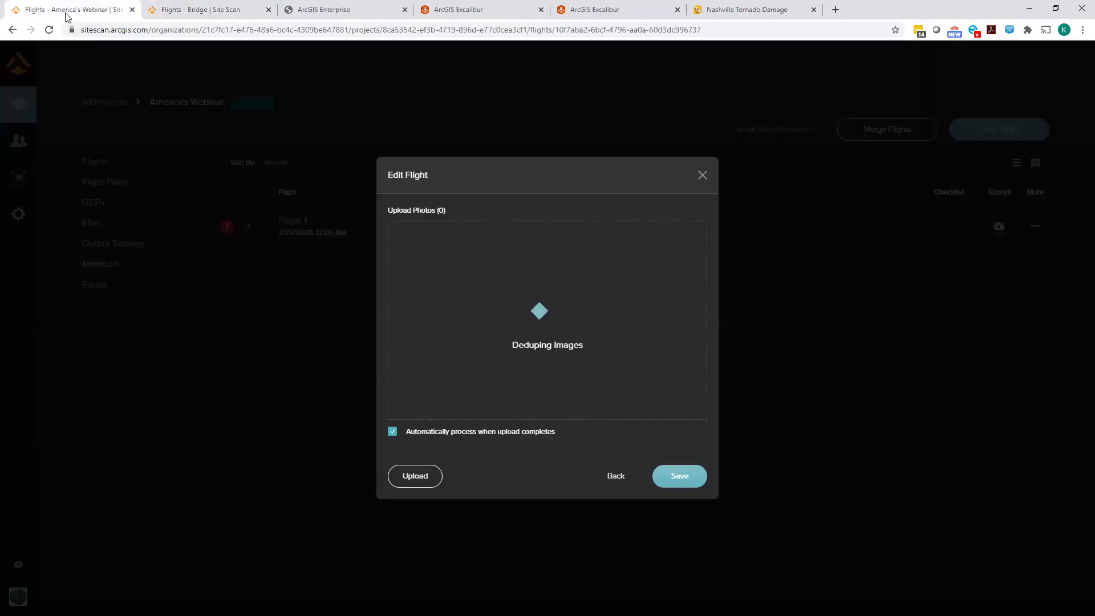
pyautogui.click(212, 11)
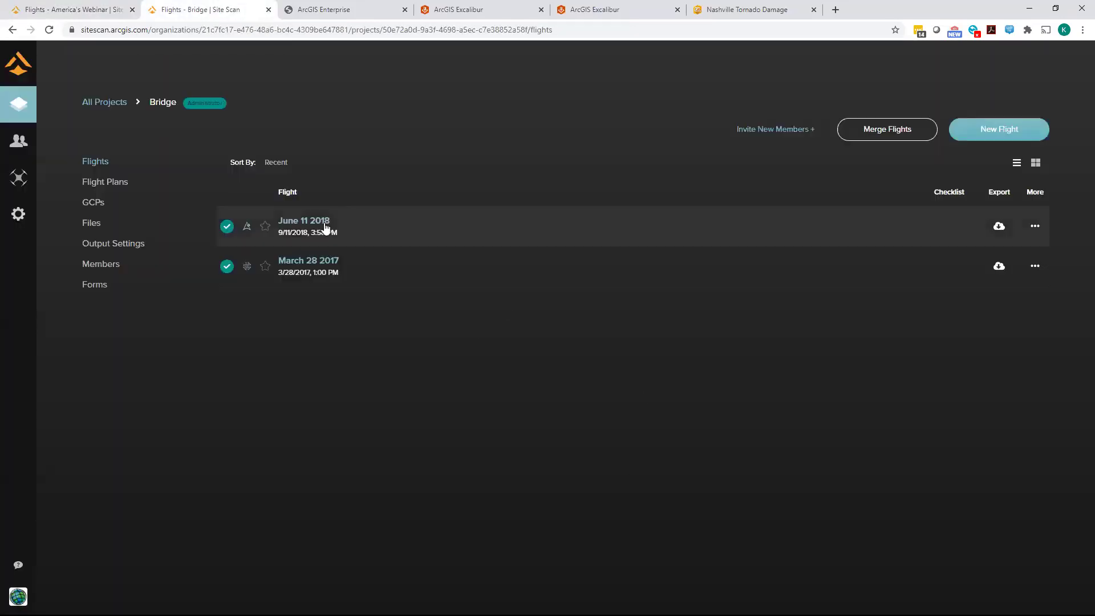
pyautogui.click(87, 182)
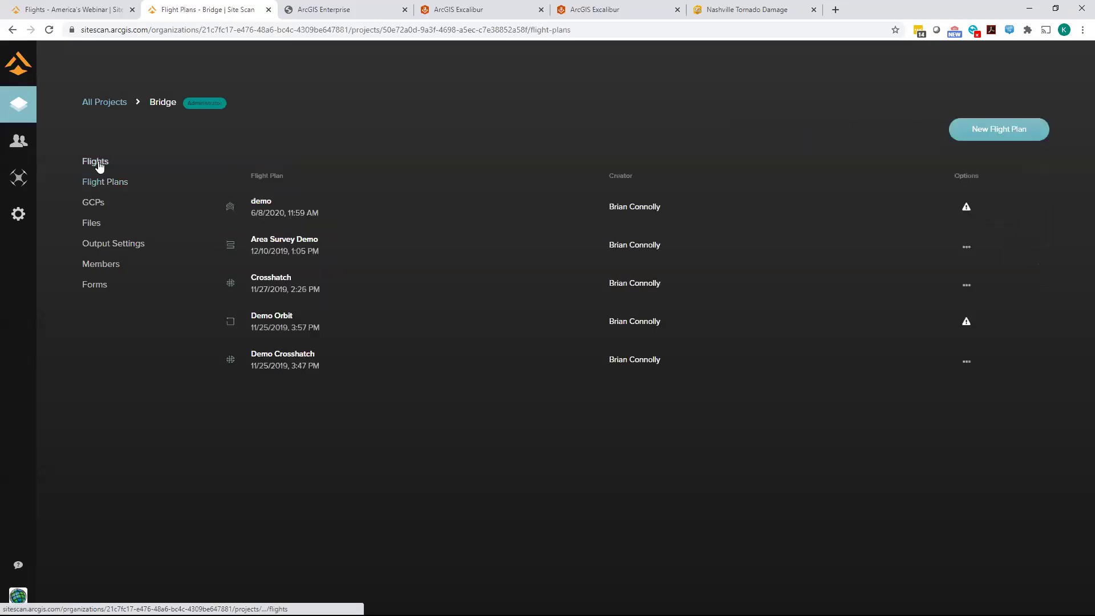
pyautogui.click(97, 204)
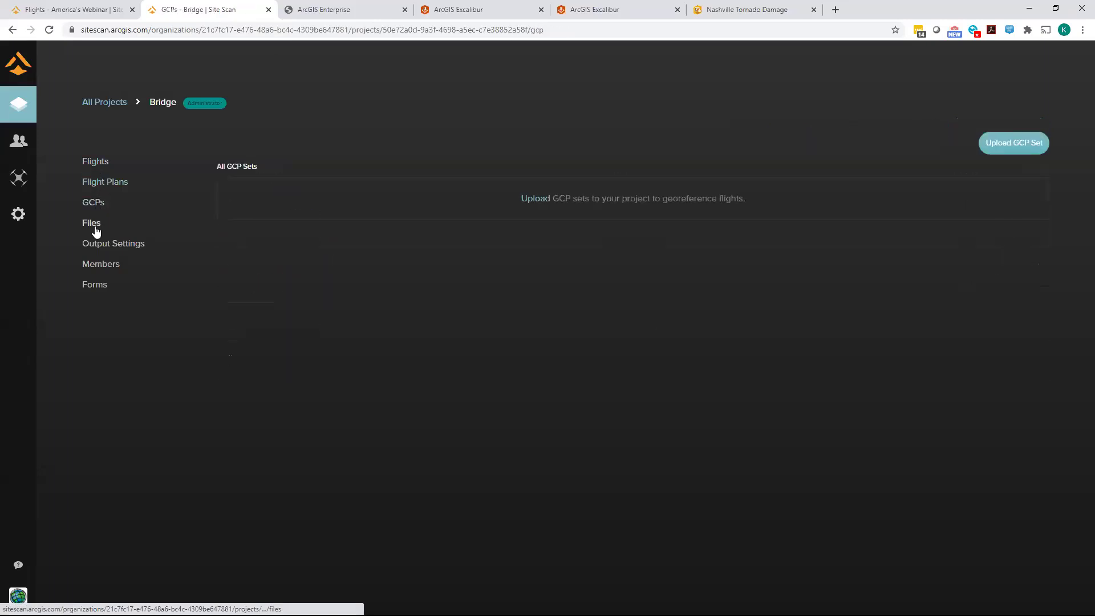
pyautogui.click(94, 228)
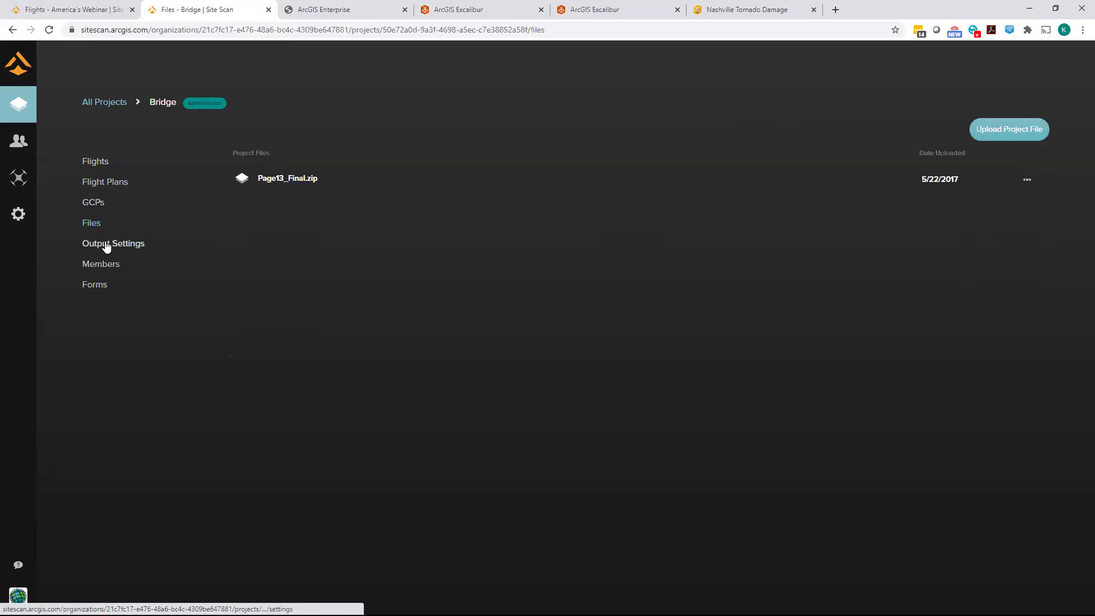
pyautogui.click(106, 245)
pyautogui.click(108, 268)
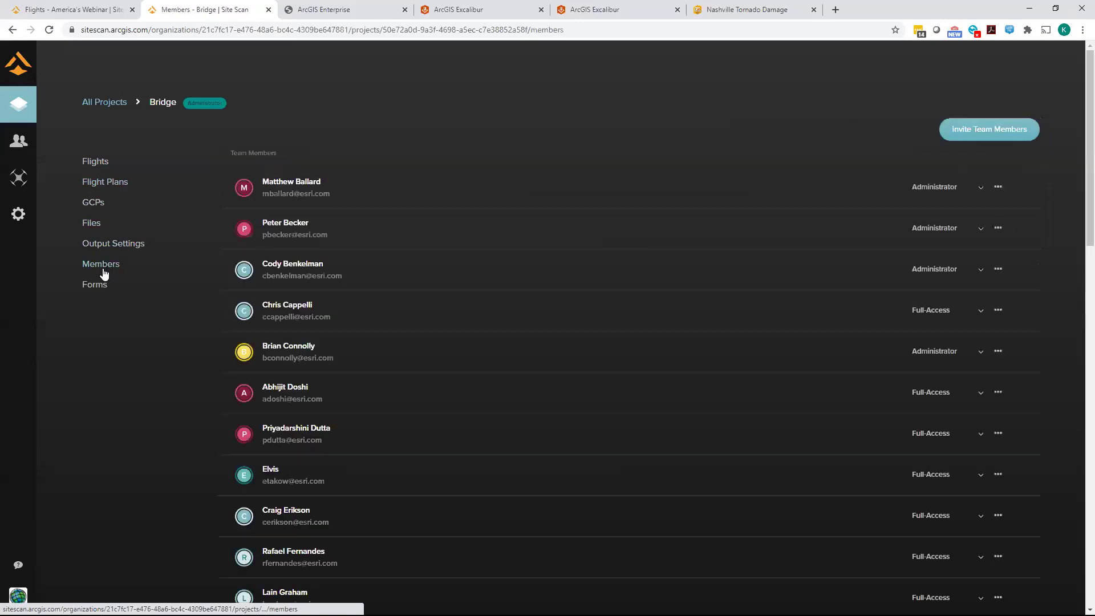
# Open the Bridge project's June 11 2018 flight and compare its orthomosaic with the basemap by hiding and reshowing the layer
pyautogui.click(98, 162)
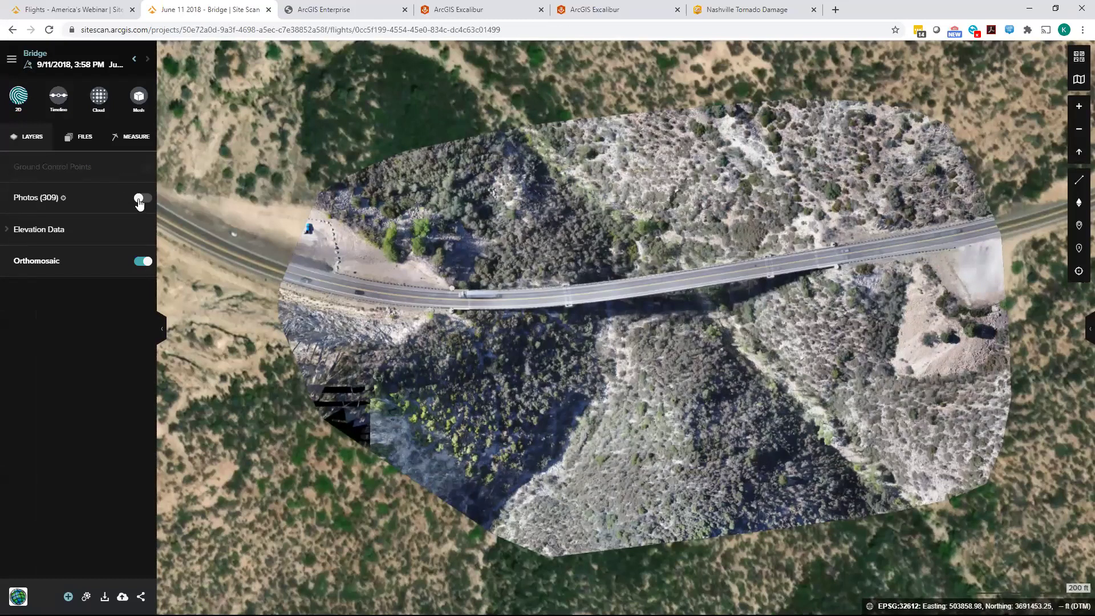
pyautogui.scroll(2, 654, 353)
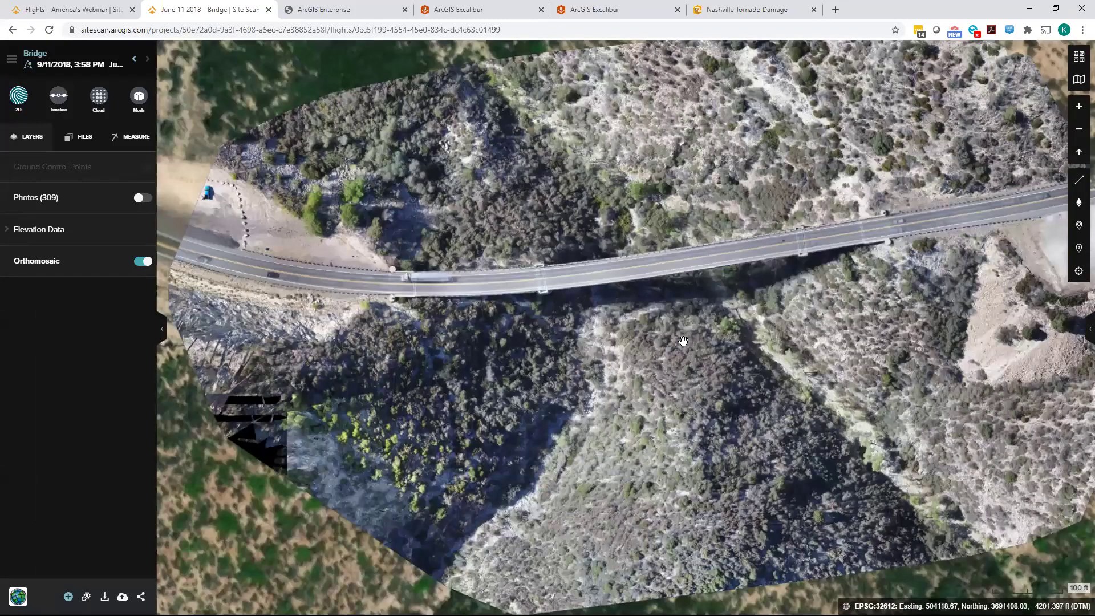
pyautogui.scroll(2, 670, 338)
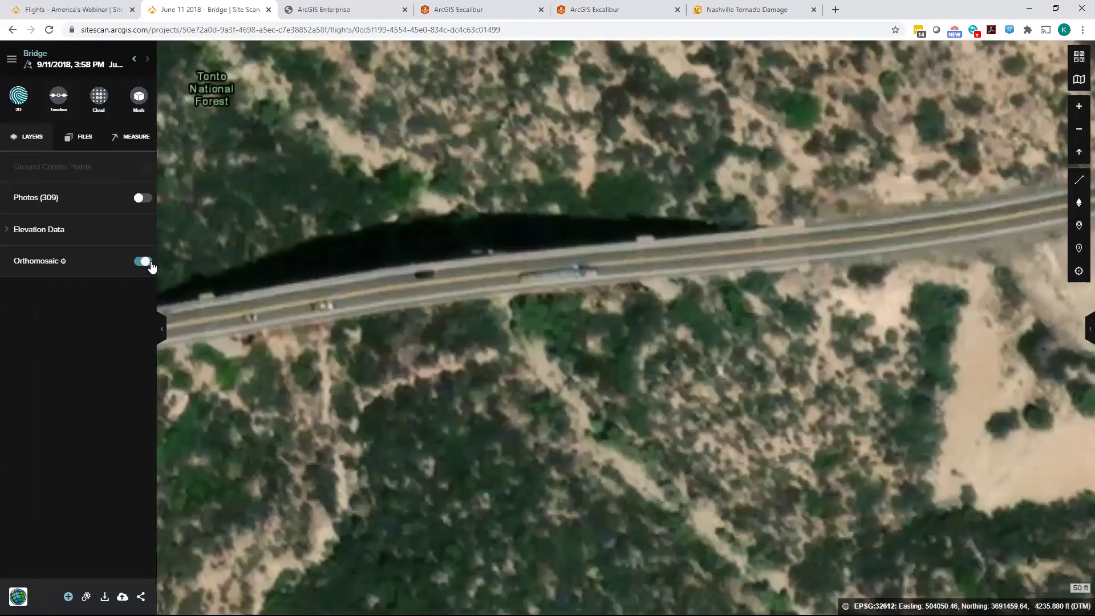
pyautogui.click(144, 261)
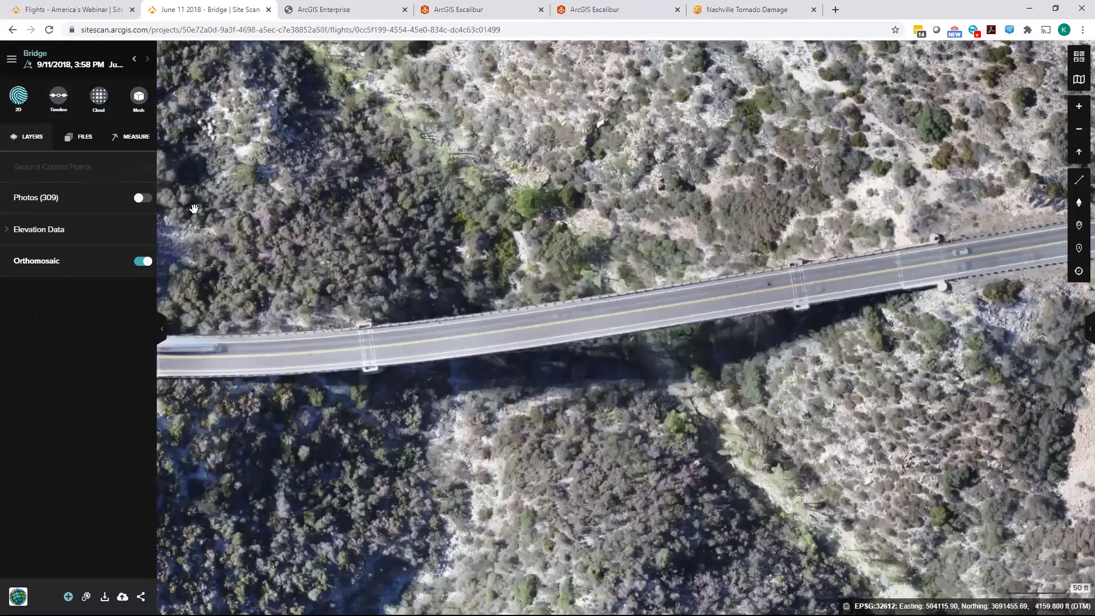
# Show the photo locations on the map, preview photo DJI_0875.JPG near the bridge, and hide the Photos layer again
pyautogui.click(142, 198)
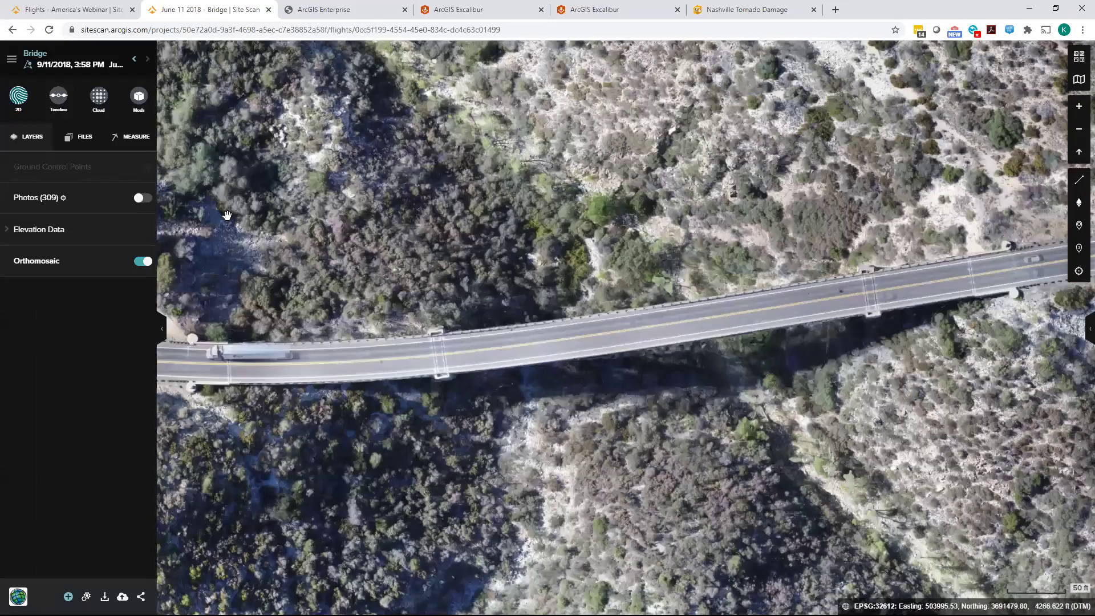
pyautogui.scroll(-2, 543, 272)
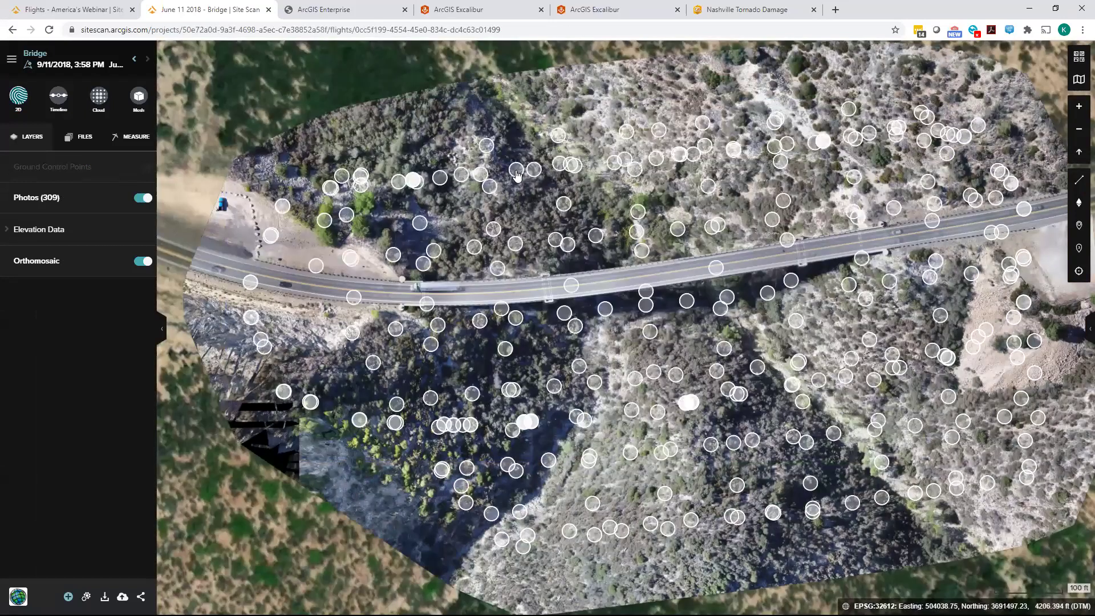
pyautogui.click(516, 171)
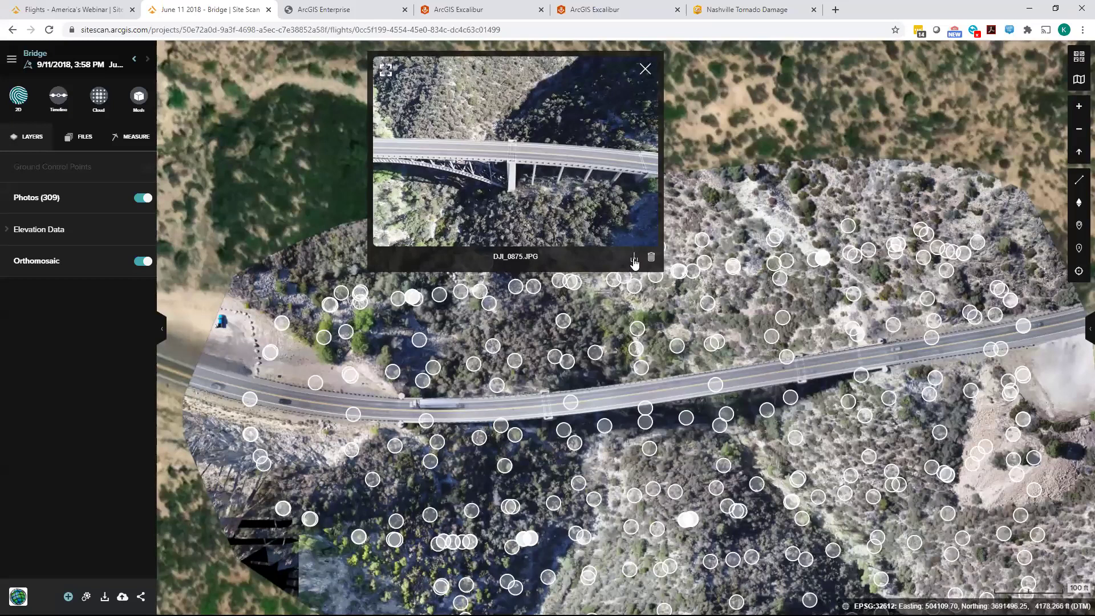
pyautogui.click(645, 69)
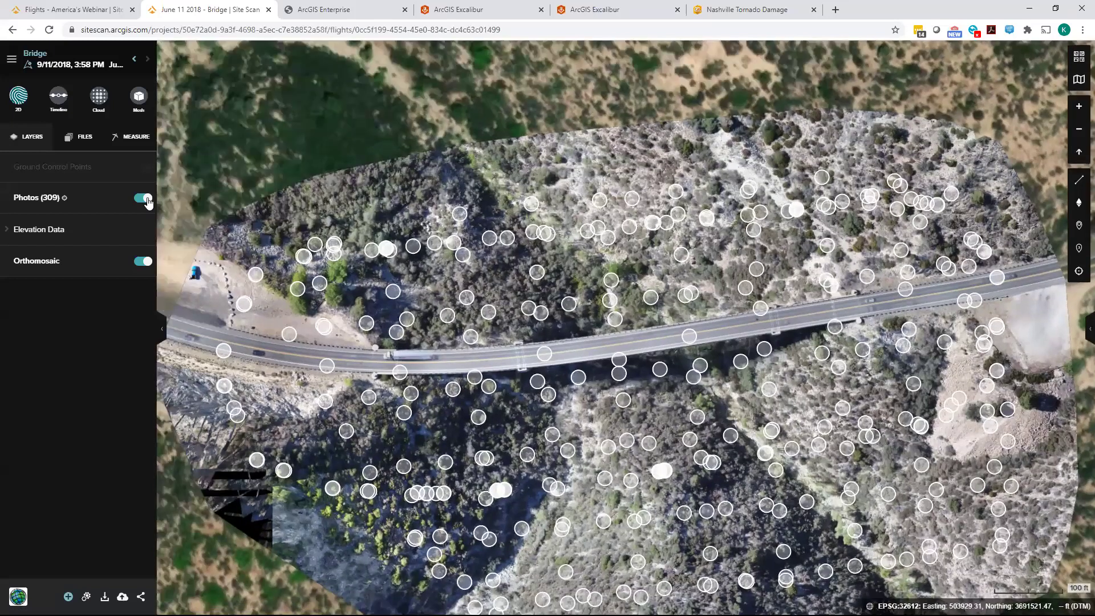
pyautogui.click(143, 198)
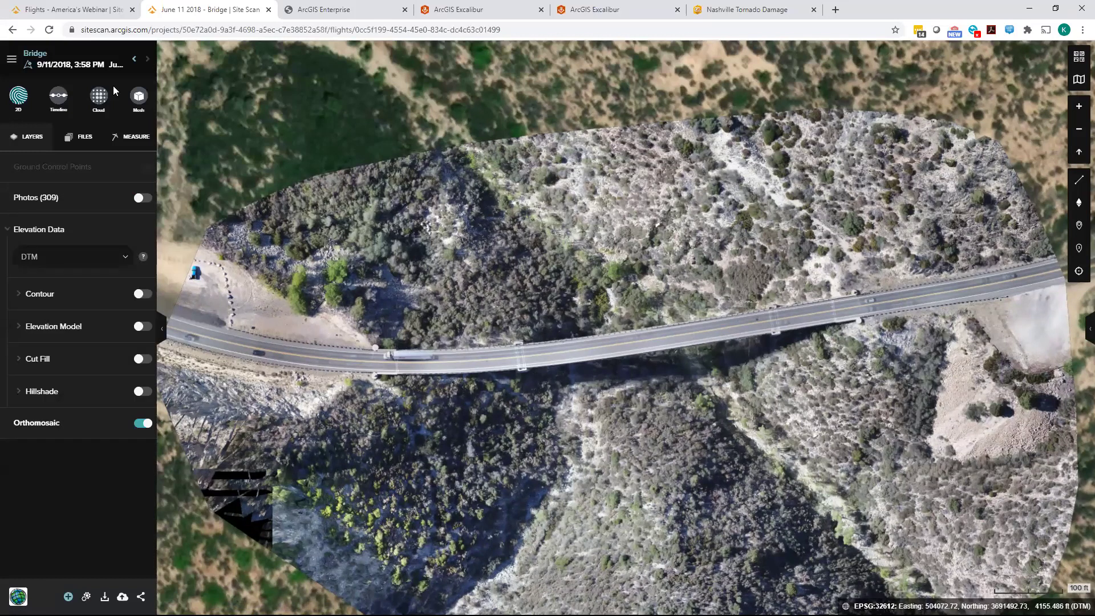
# Preview the contour, elevation model and hillshade layers of the DTM, leaving only the orthomosaic shown
pyautogui.click(141, 295)
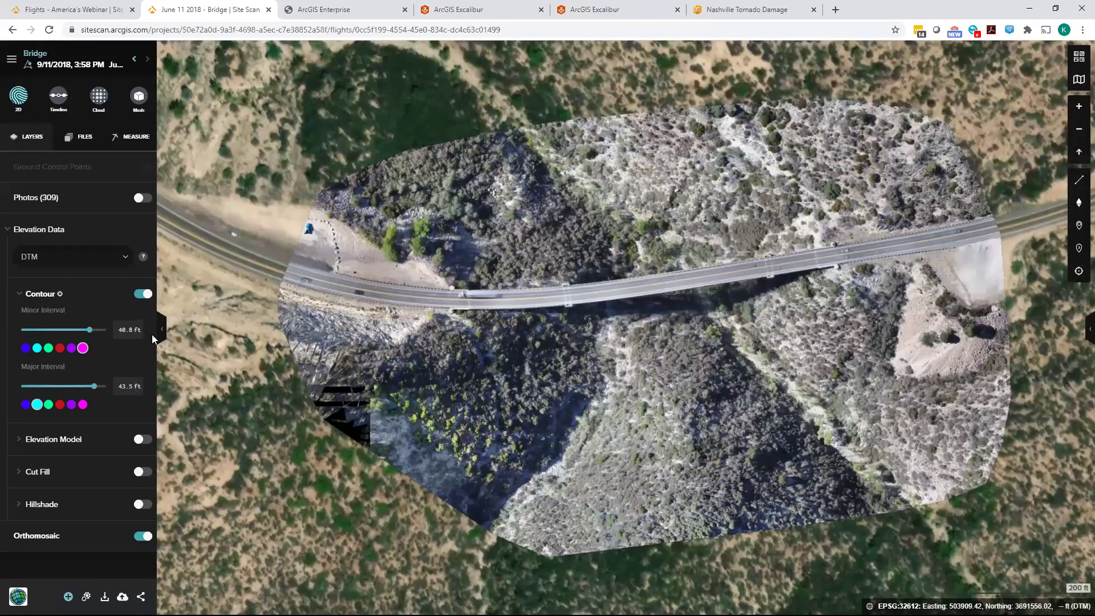
pyautogui.click(23, 331)
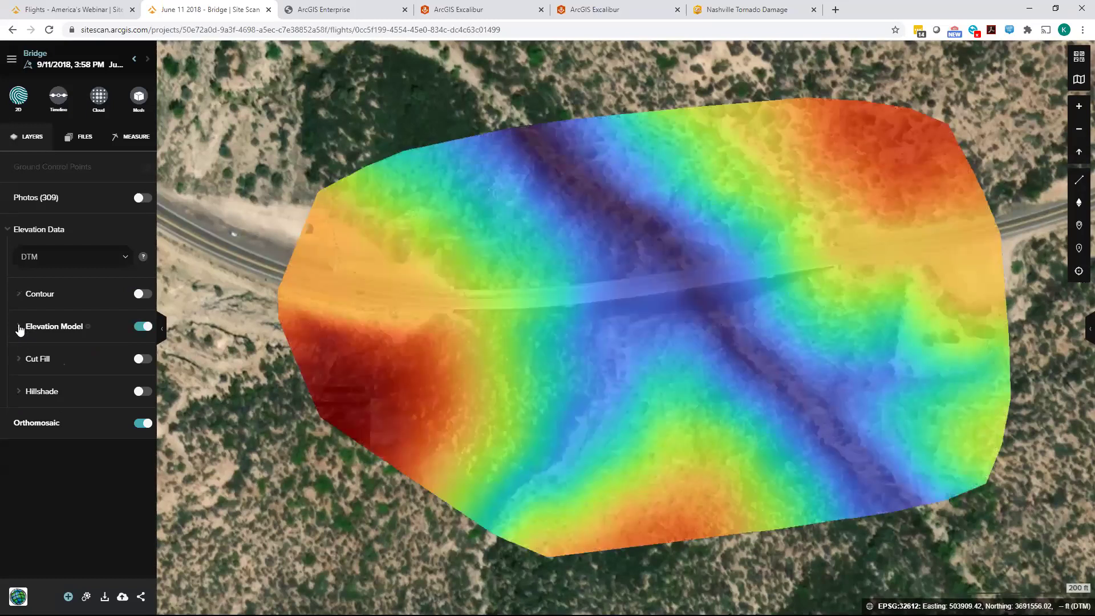
pyautogui.click(20, 328)
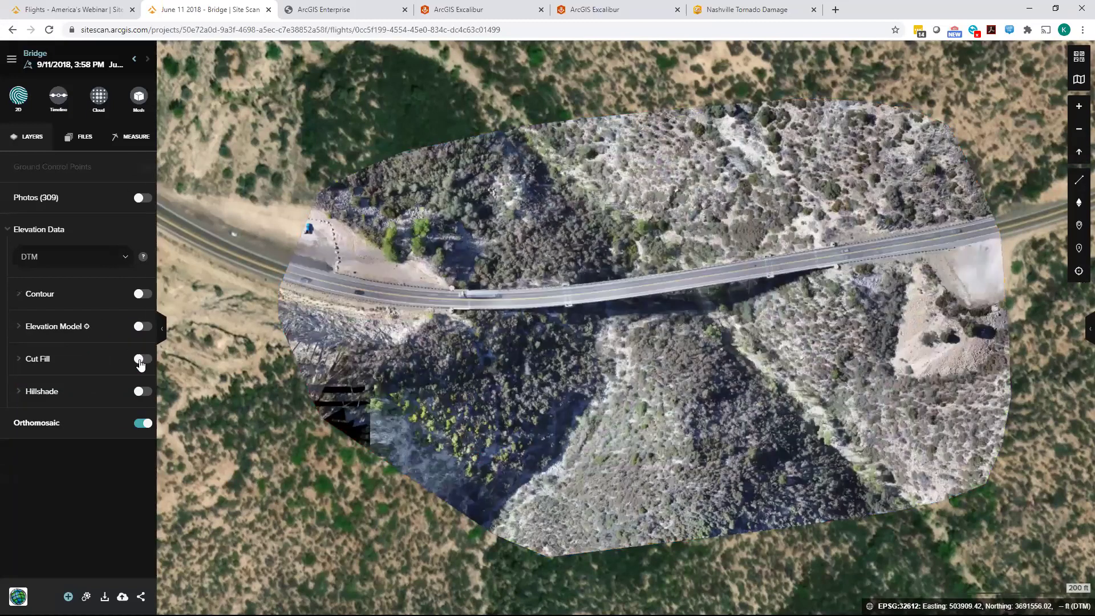
pyautogui.click(142, 393)
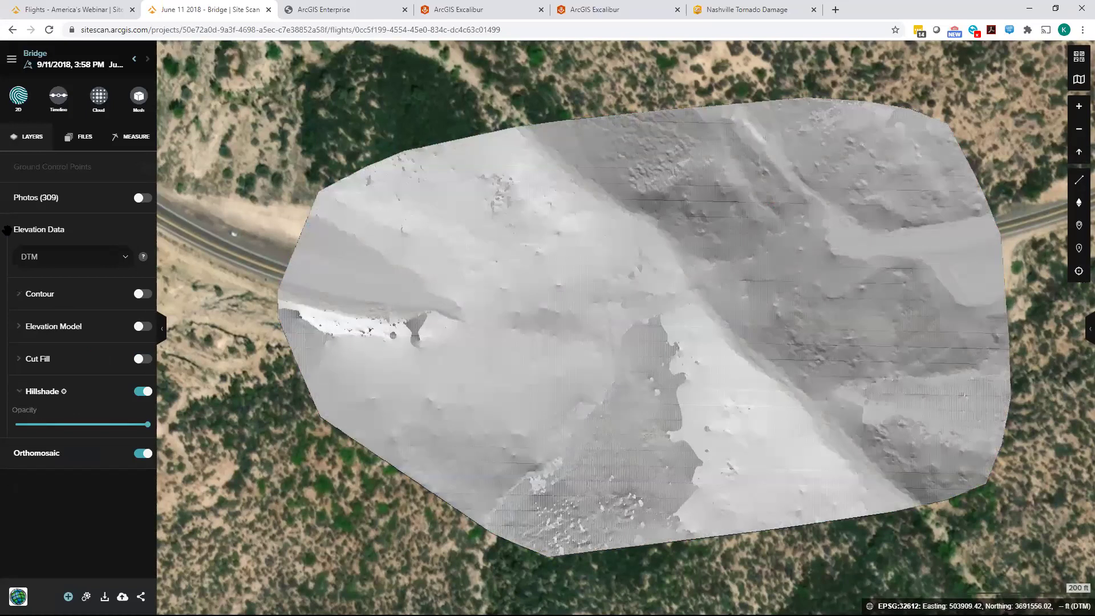
pyautogui.click(6, 229)
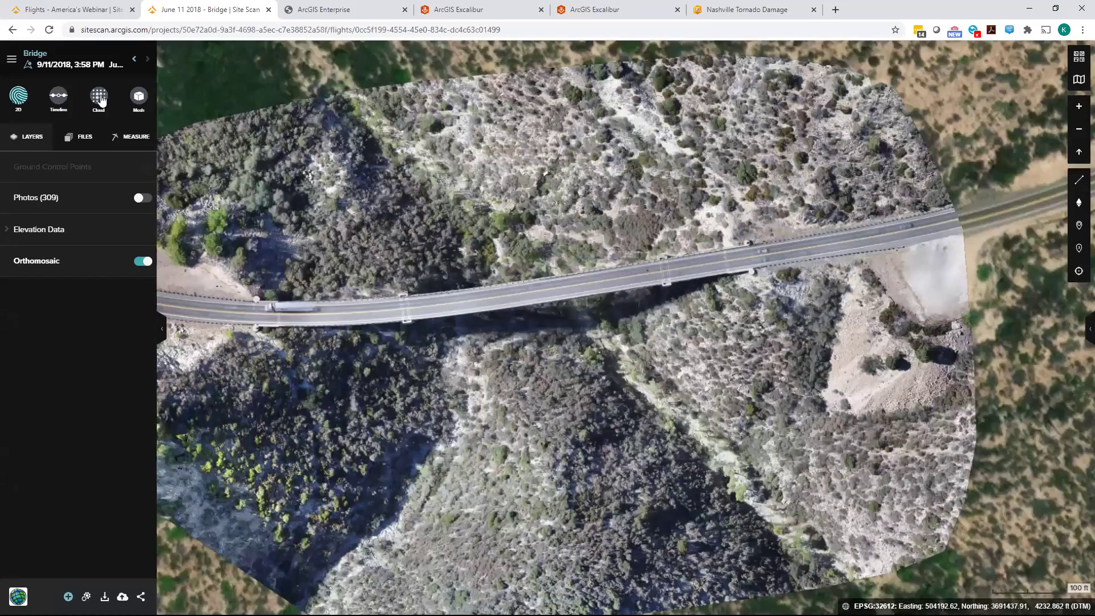
# Open the flight's point cloud and examine the bridge's arch and supports from several angles and distances
pyautogui.click(99, 97)
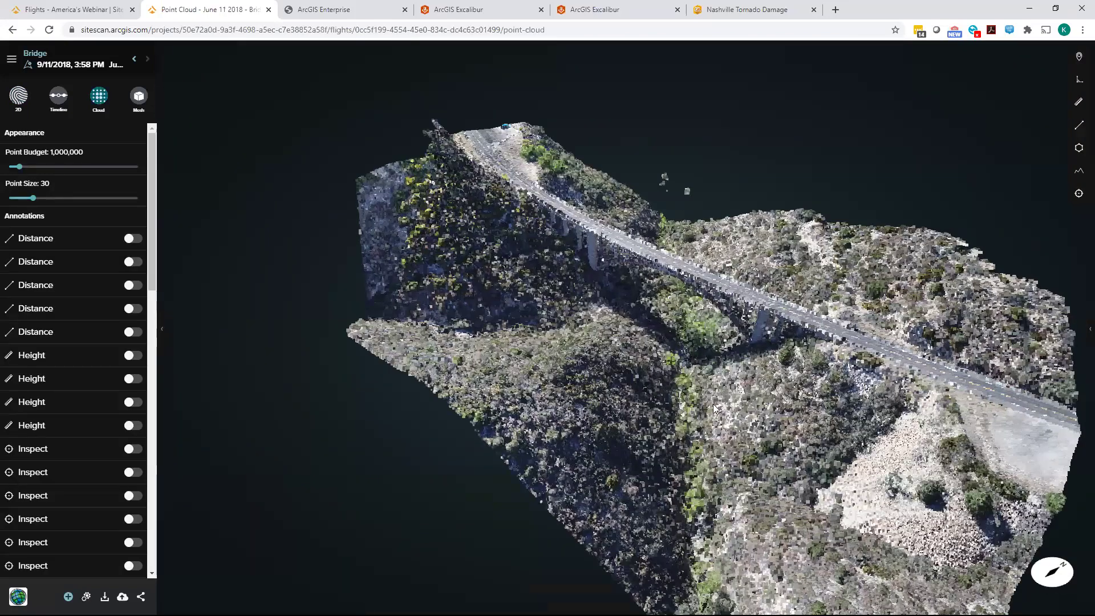
pyautogui.scroll(-4, 714, 408)
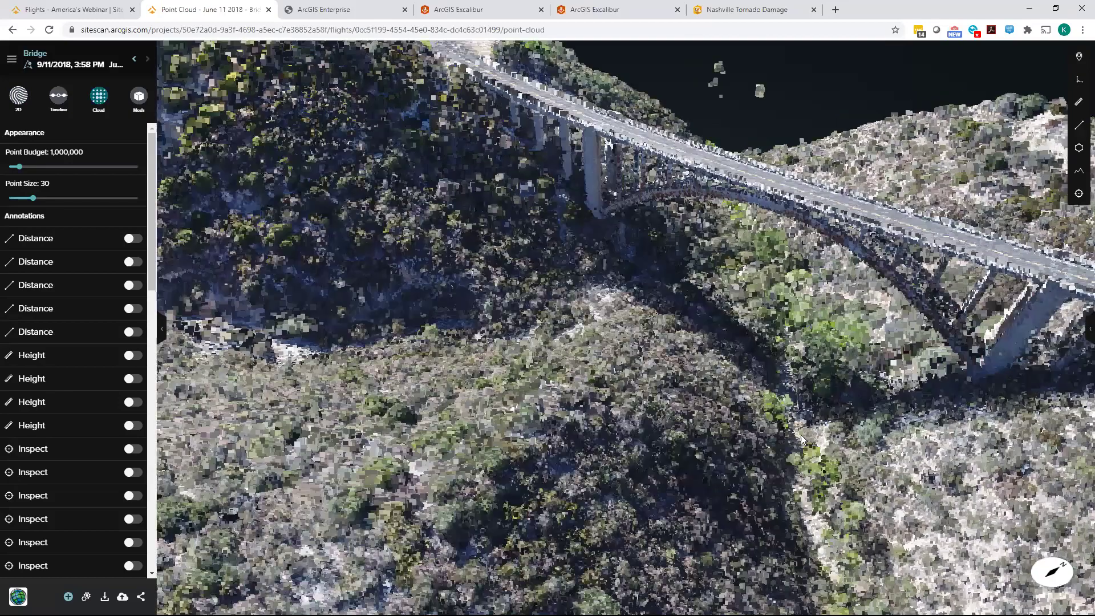
pyautogui.moveTo(834, 383); pyautogui.dragTo(749, 381)
pyautogui.scroll(3, 666, 371)
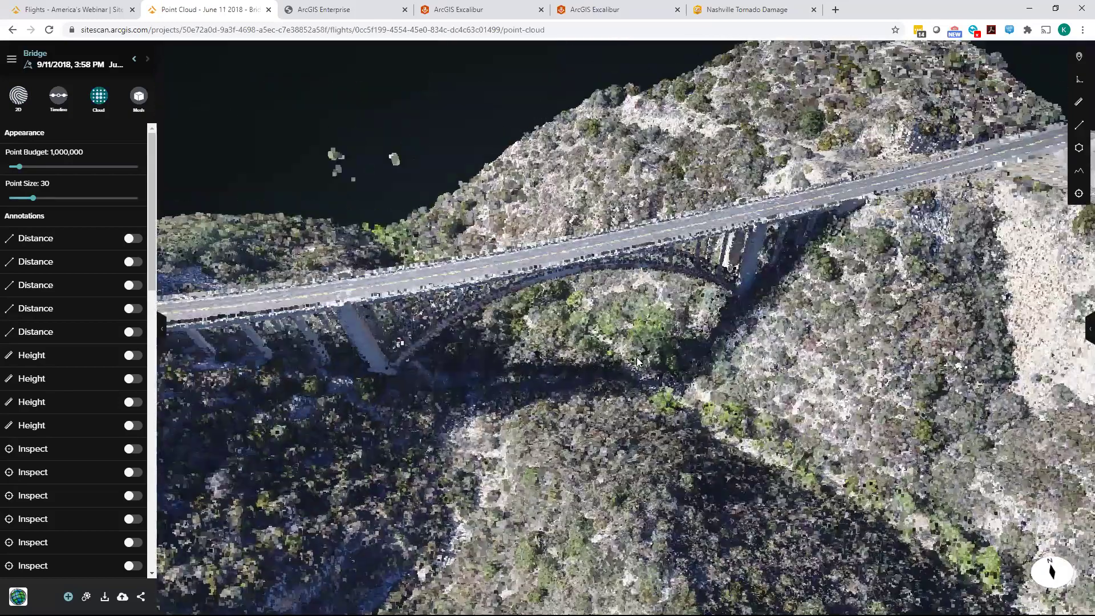
pyautogui.moveTo(638, 361); pyautogui.dragTo(648, 393)
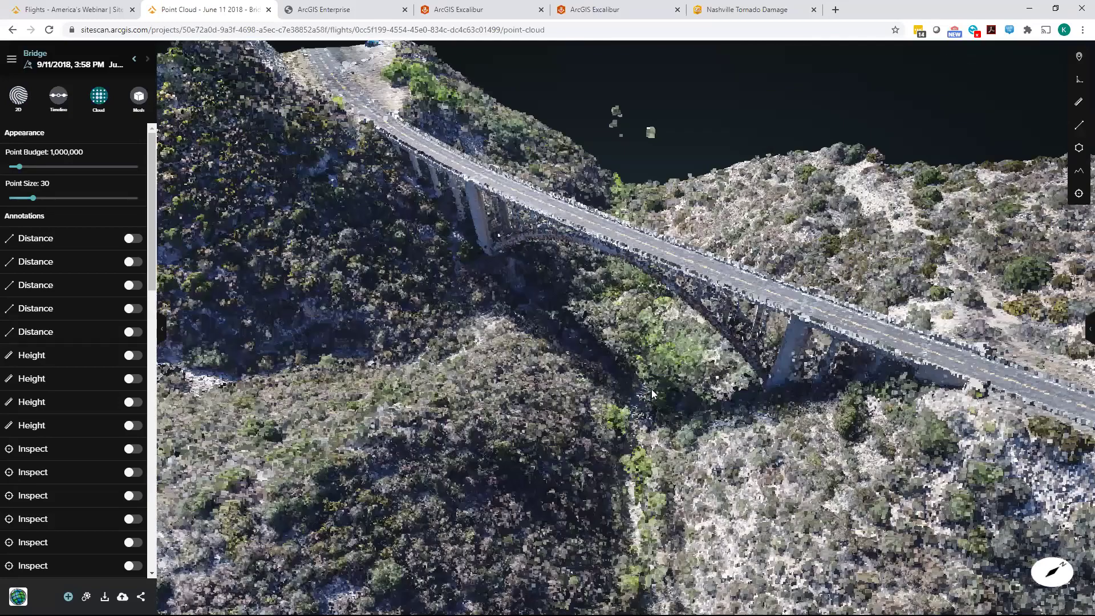
pyautogui.scroll(4, 654, 393)
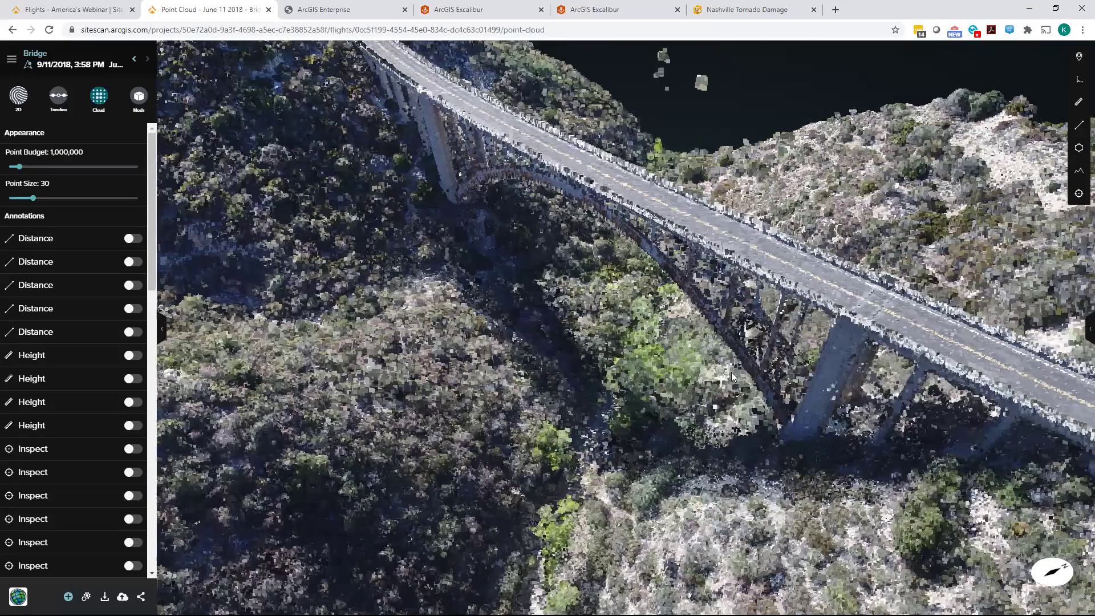
pyautogui.scroll(-4, 724, 368)
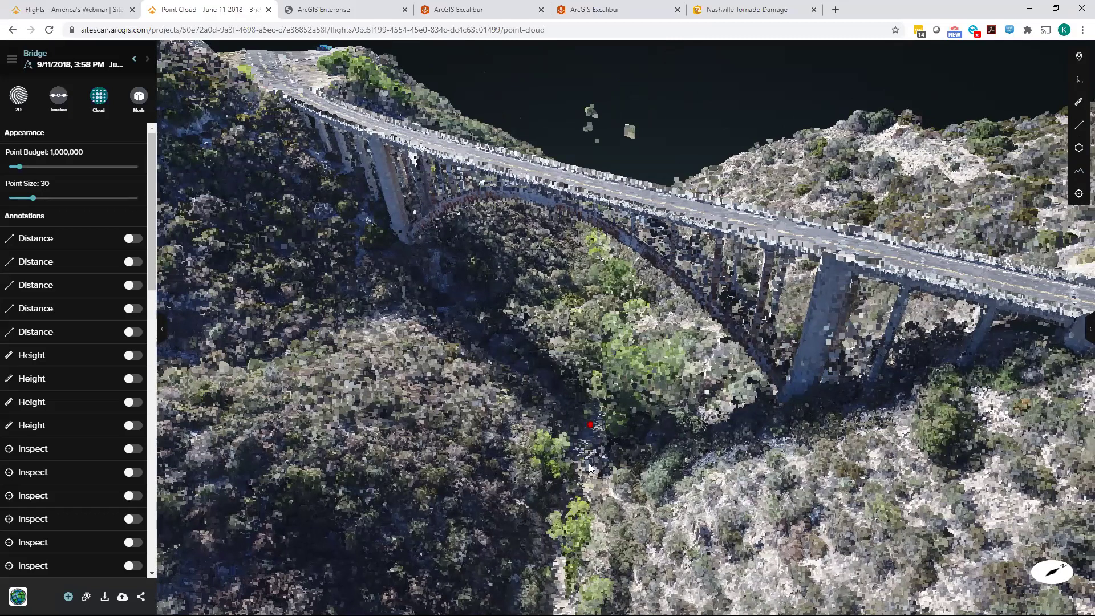
# Draw a height profile from the valley floor up the slope onto the road beside the bridge, and close its chart
pyautogui.moveTo(389, 240); pyautogui.dragTo(743, 415)
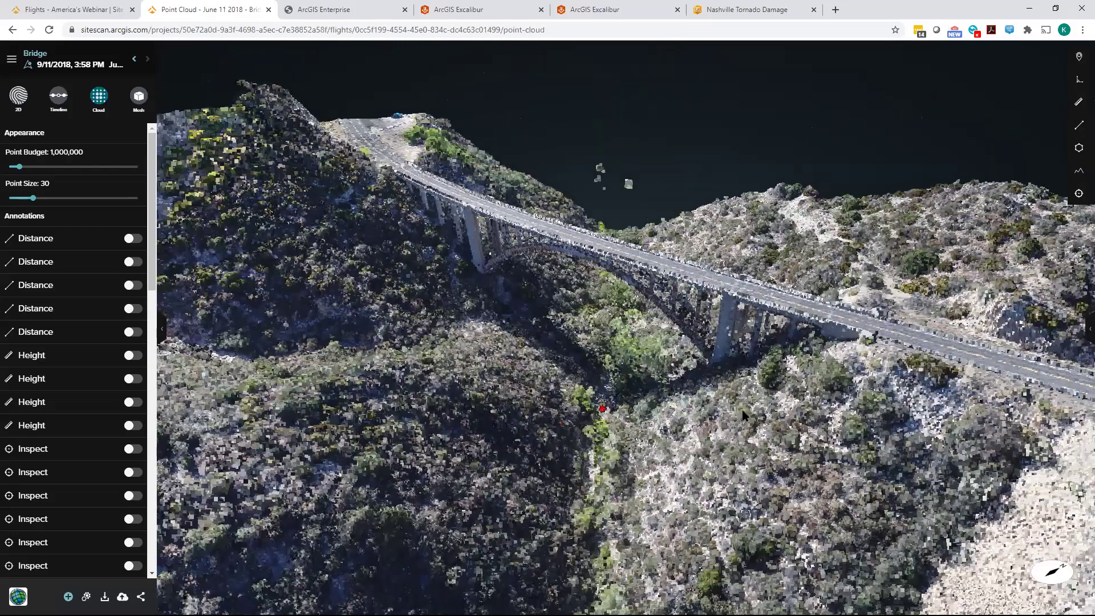
pyautogui.click(858, 408)
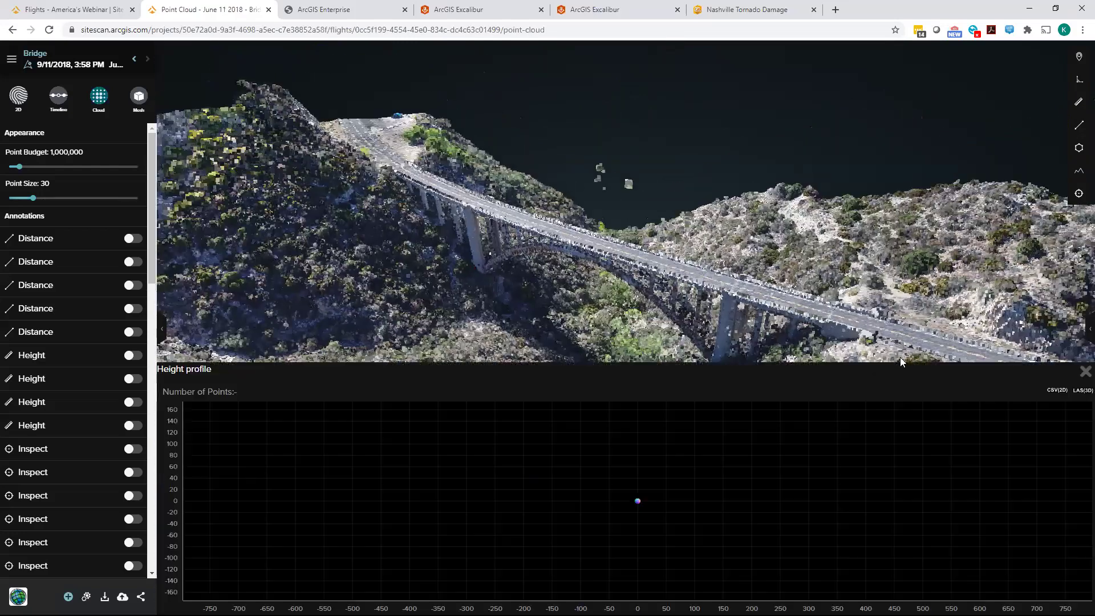
pyautogui.doubleClick(947, 361)
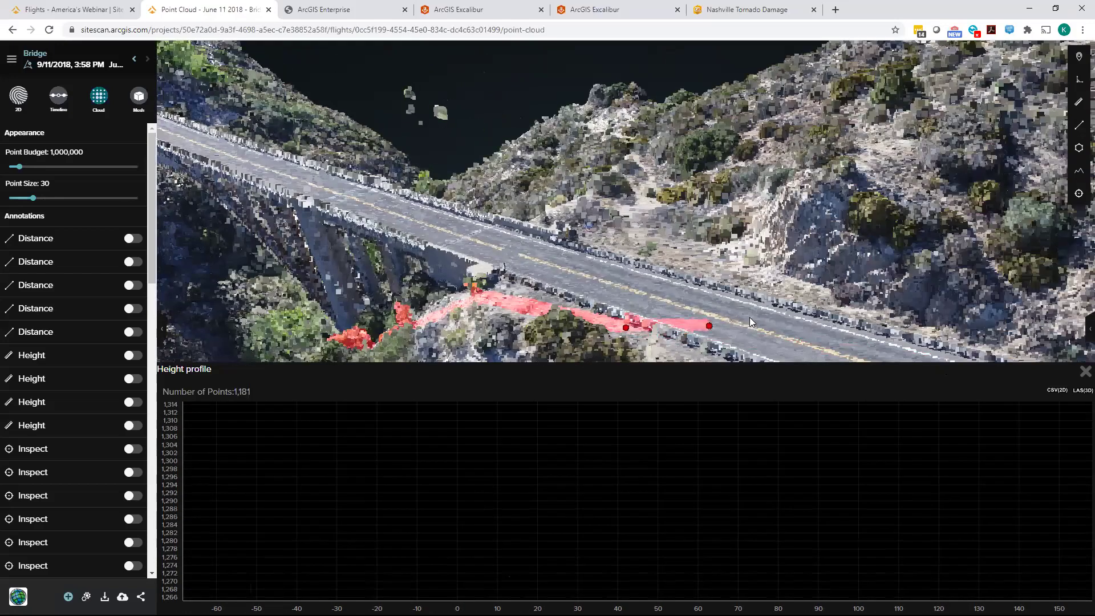
pyautogui.click(750, 317)
pyautogui.click(888, 290)
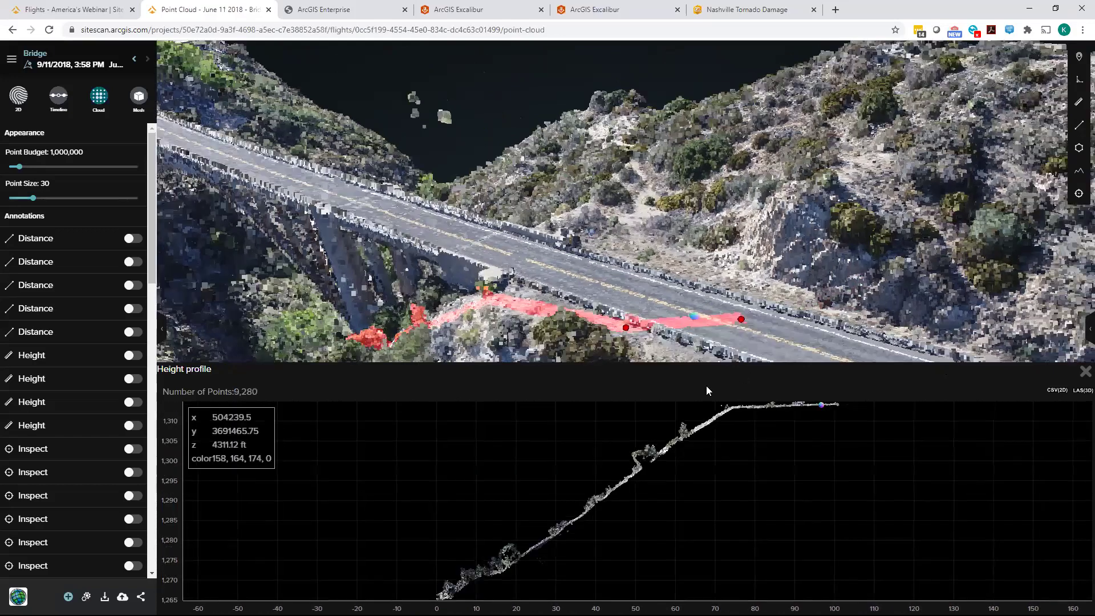
pyautogui.click(1084, 372)
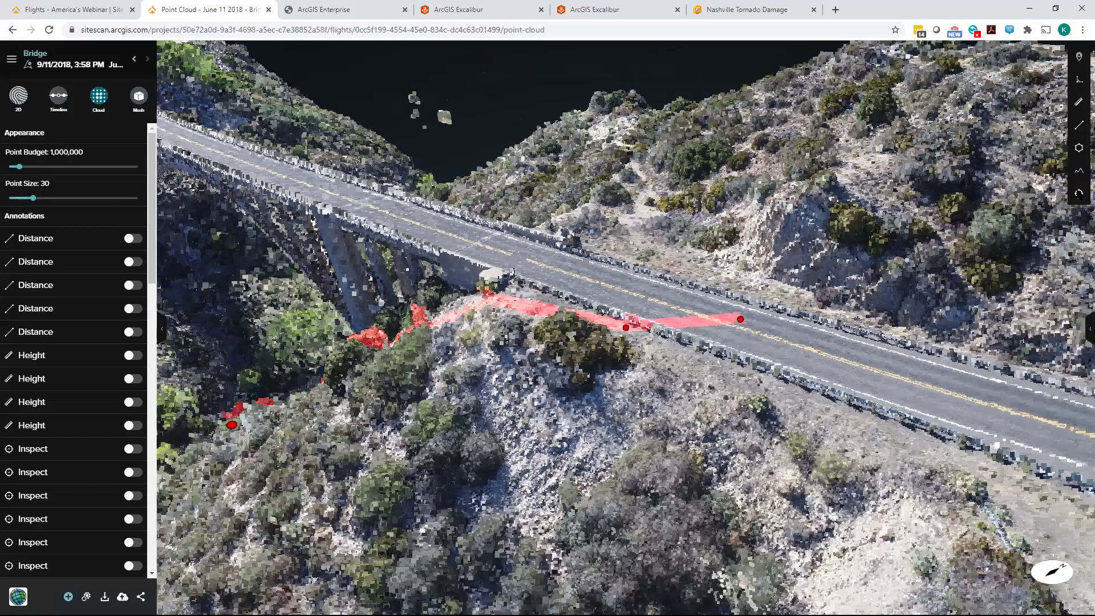
# Place a Photo Inspect point on the edge of the bridge deck and view the second nearby image of that spot
pyautogui.moveTo(382, 443); pyautogui.dragTo(1044, 198)
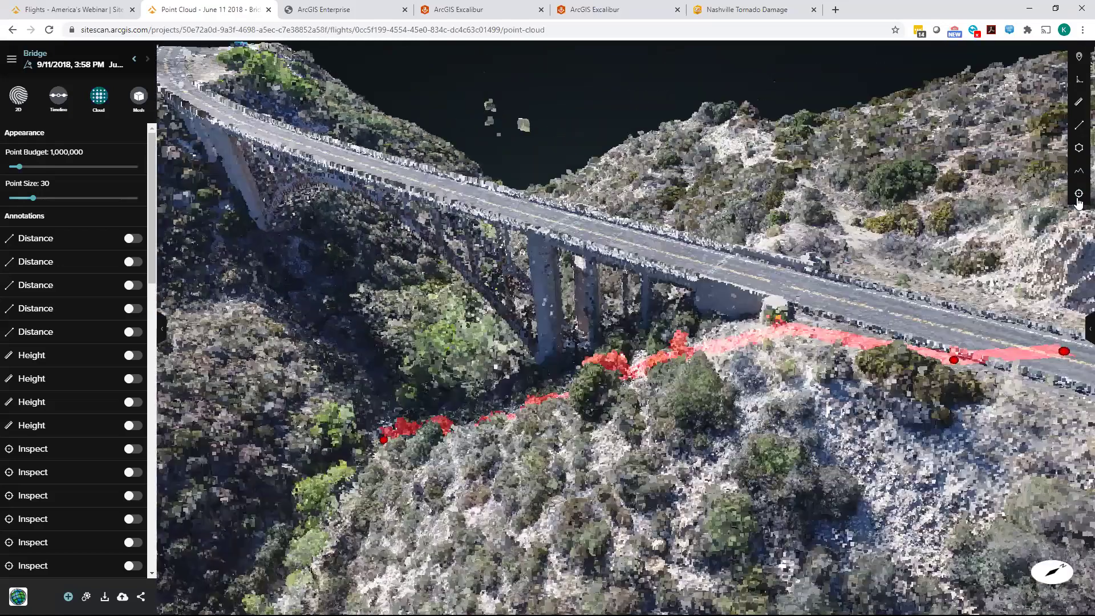
pyautogui.click(1079, 193)
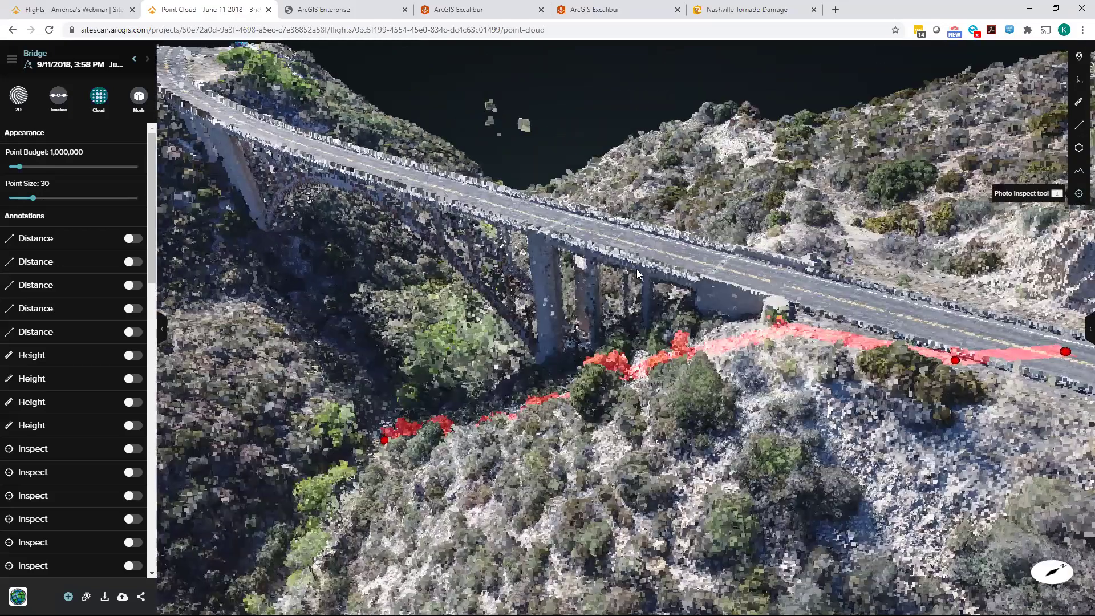
pyautogui.click(463, 213)
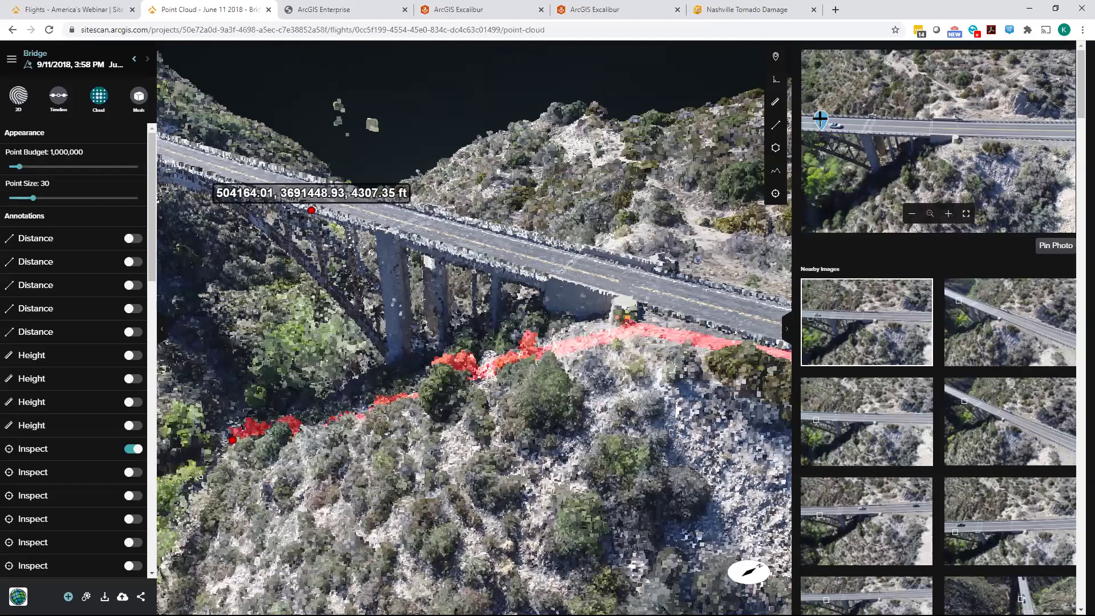
pyautogui.click(1014, 314)
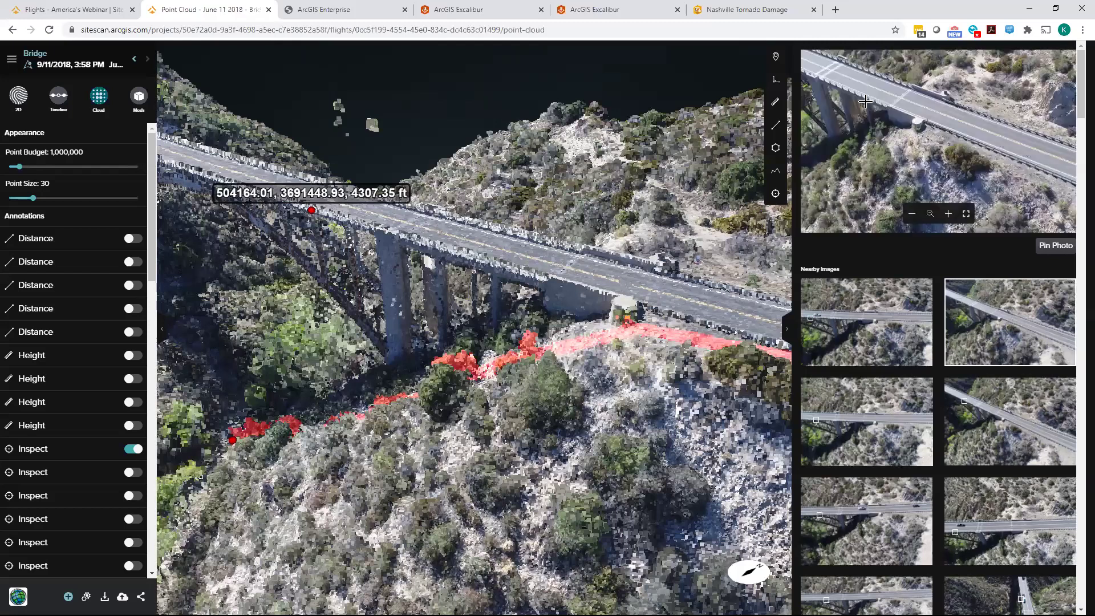
# Examine the marked bridge deck spot up close in the second nearby image, and view the third nearby image
pyautogui.scroll(3, 870, 101)
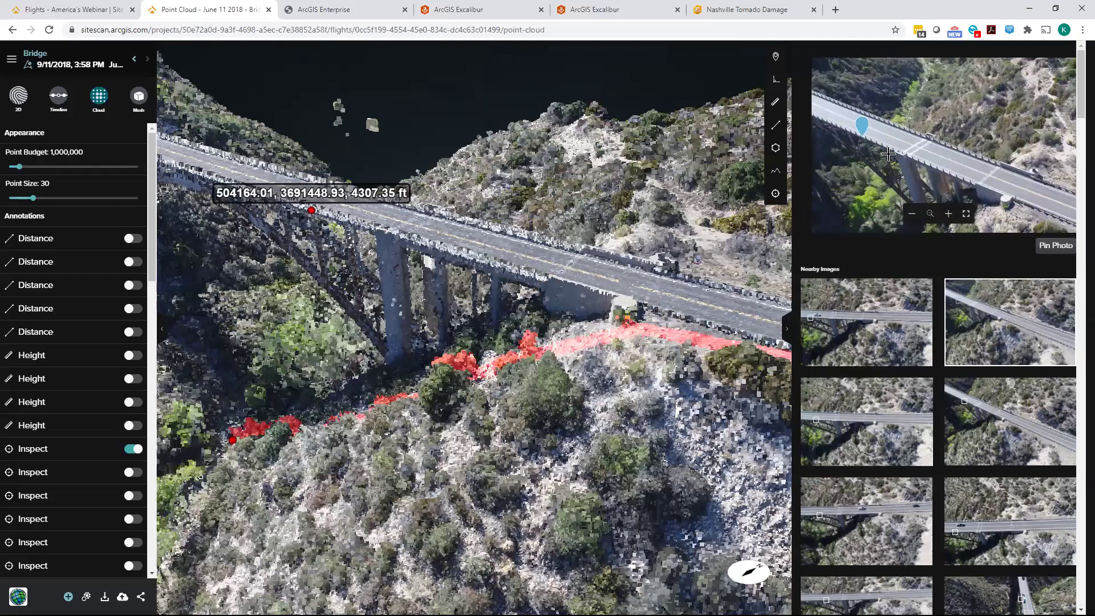
pyautogui.moveTo(929, 150); pyautogui.dragTo(1011, 175)
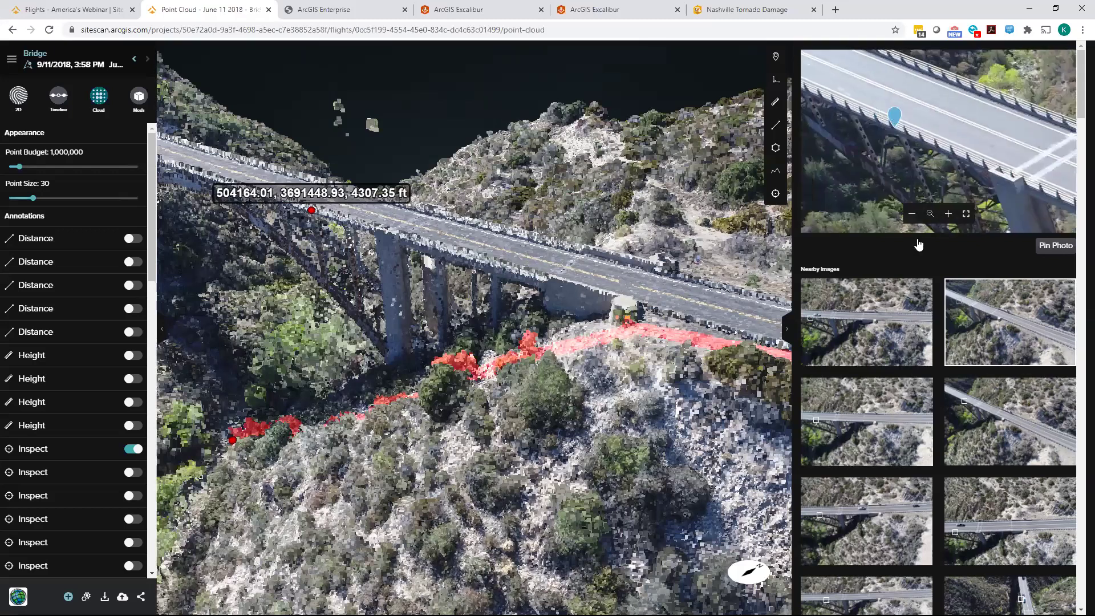
pyautogui.click(904, 418)
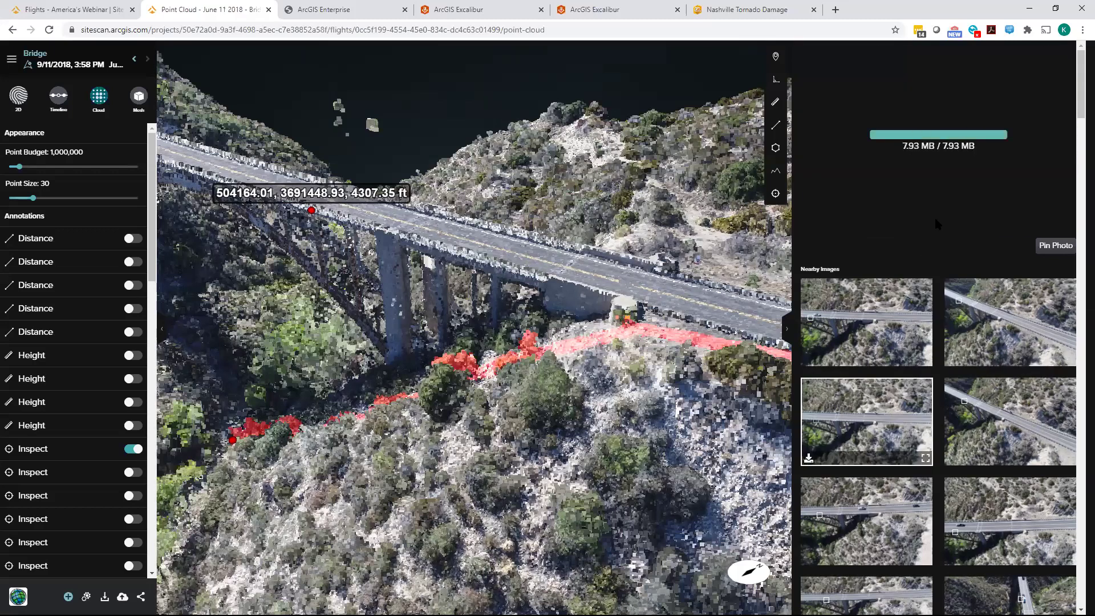
pyautogui.scroll(3, 927, 161)
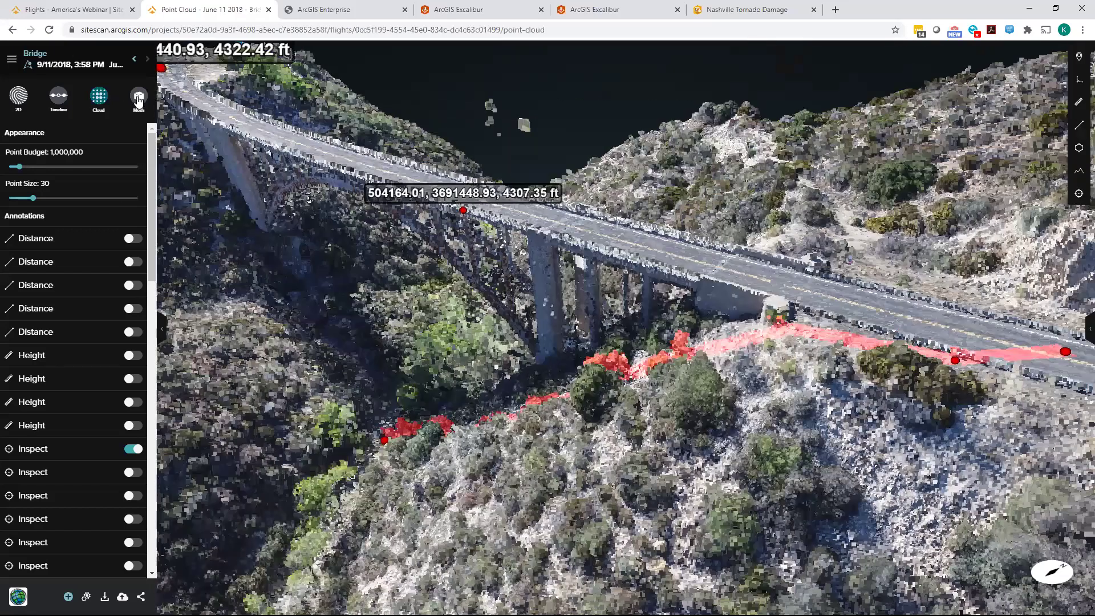
# Open the flight's 3D mesh and examine the bridge's deck, arch and supports from both sides
pyautogui.click(139, 98)
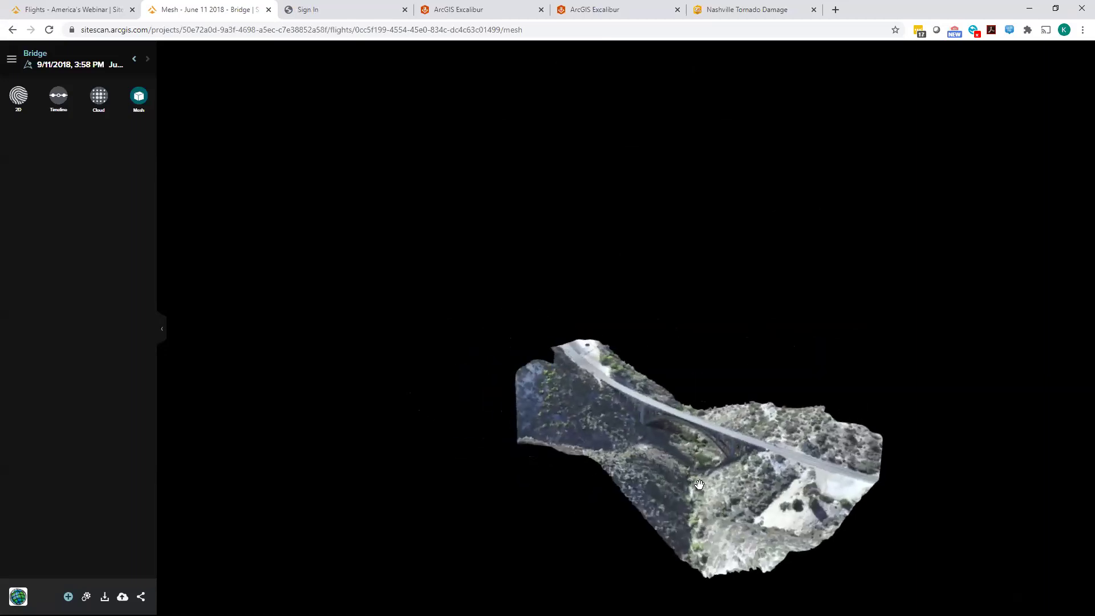
pyautogui.scroll(-3, 729, 528)
pyautogui.scroll(5, 673, 536)
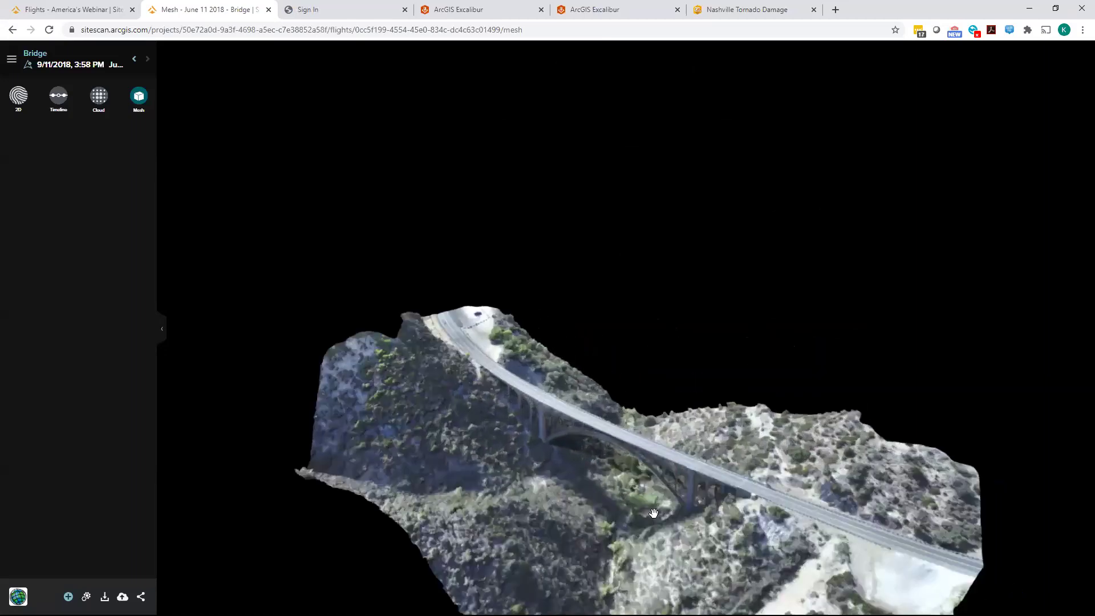
pyautogui.moveTo(621, 545); pyautogui.dragTo(560, 417)
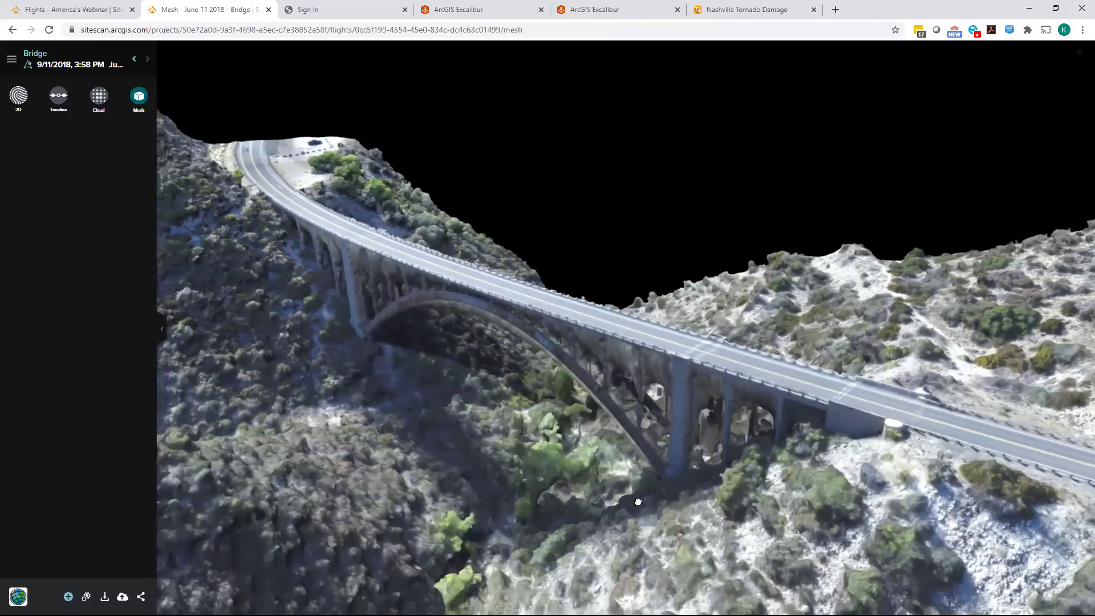
pyautogui.moveTo(639, 502); pyautogui.dragTo(678, 400, button='right')
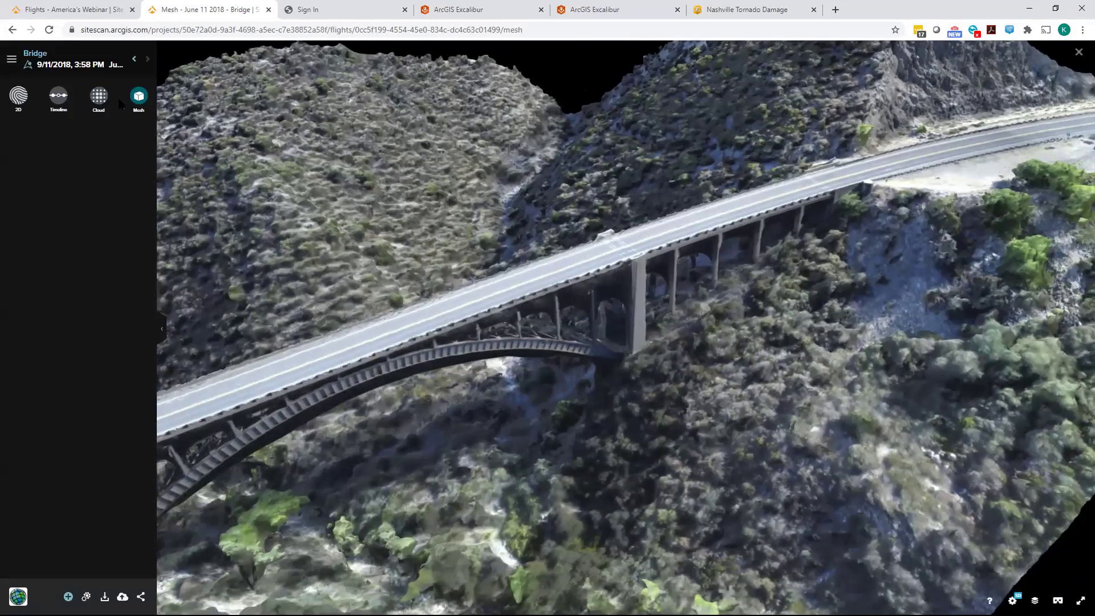
# Open the Sanford 3D flight of the Sanford Dam One project from the list of all projects
pyautogui.click(11, 59)
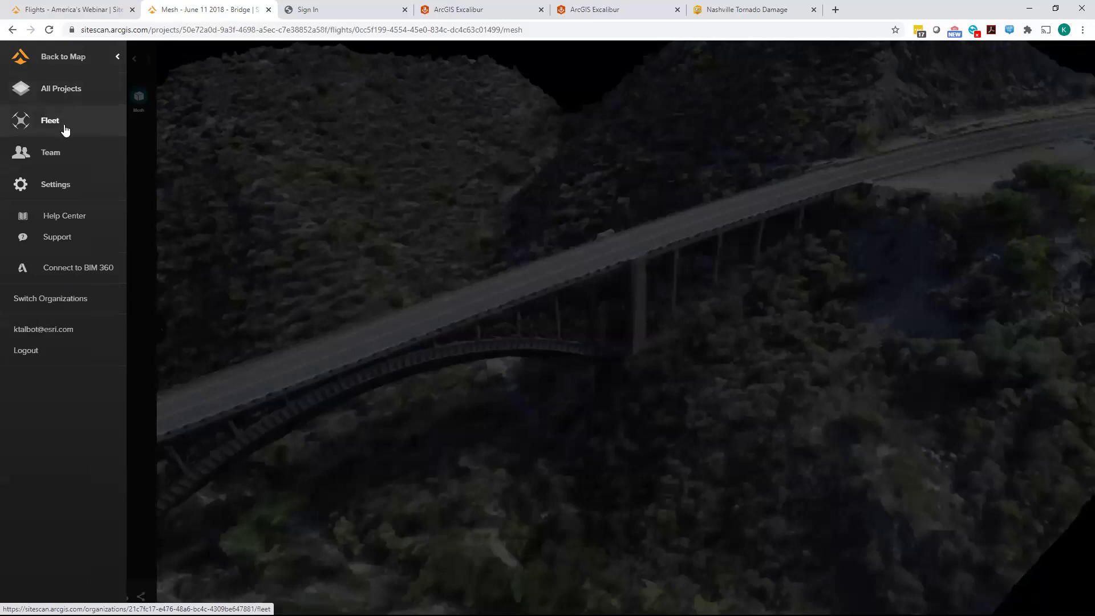
pyautogui.click(56, 96)
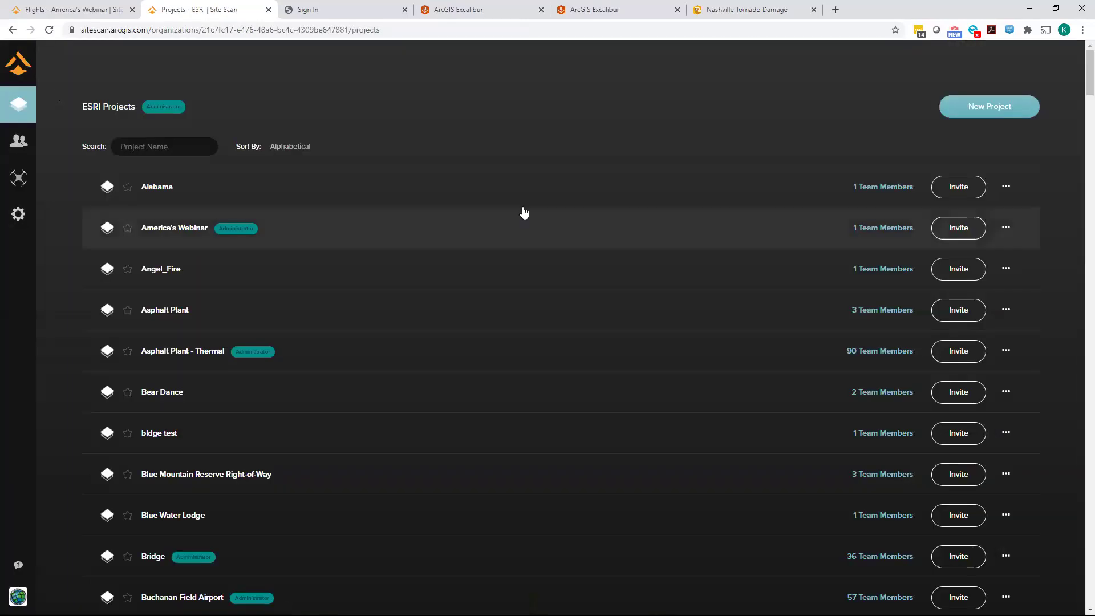
pyautogui.scroll(-10, 603, 272)
pyautogui.scroll(-2, 577, 268)
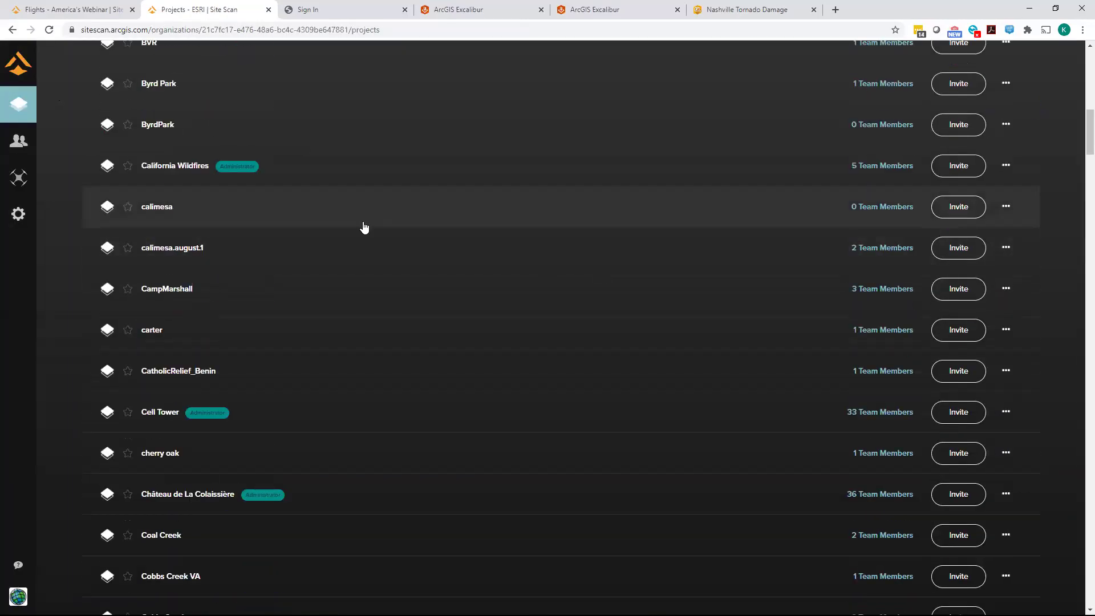
pyautogui.scroll(-15, 362, 228)
pyautogui.scroll(-15, 443, 302)
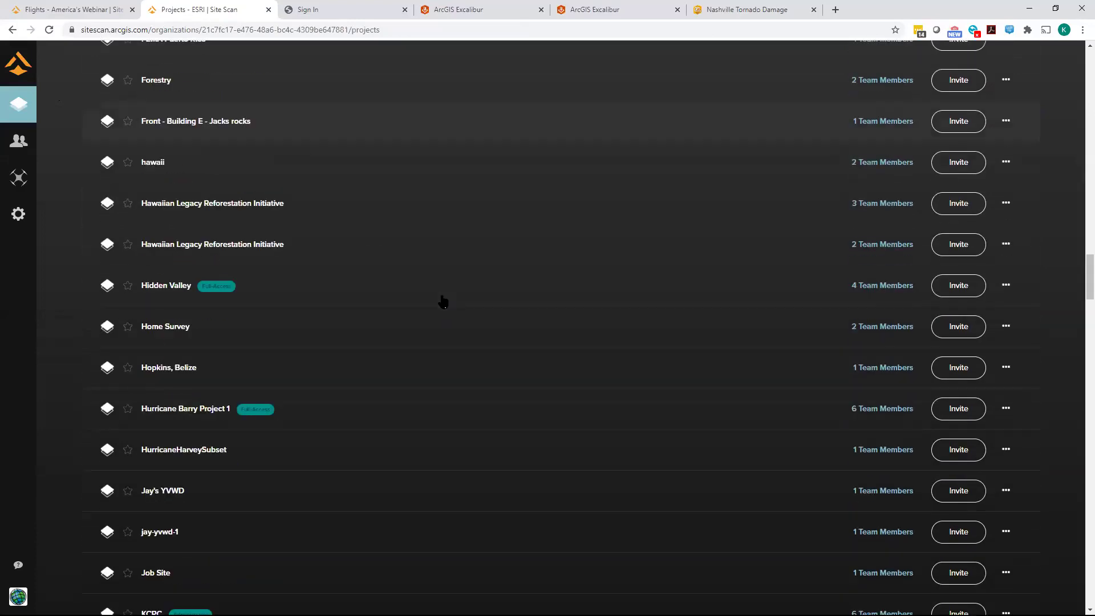
pyautogui.scroll(-14, 444, 301)
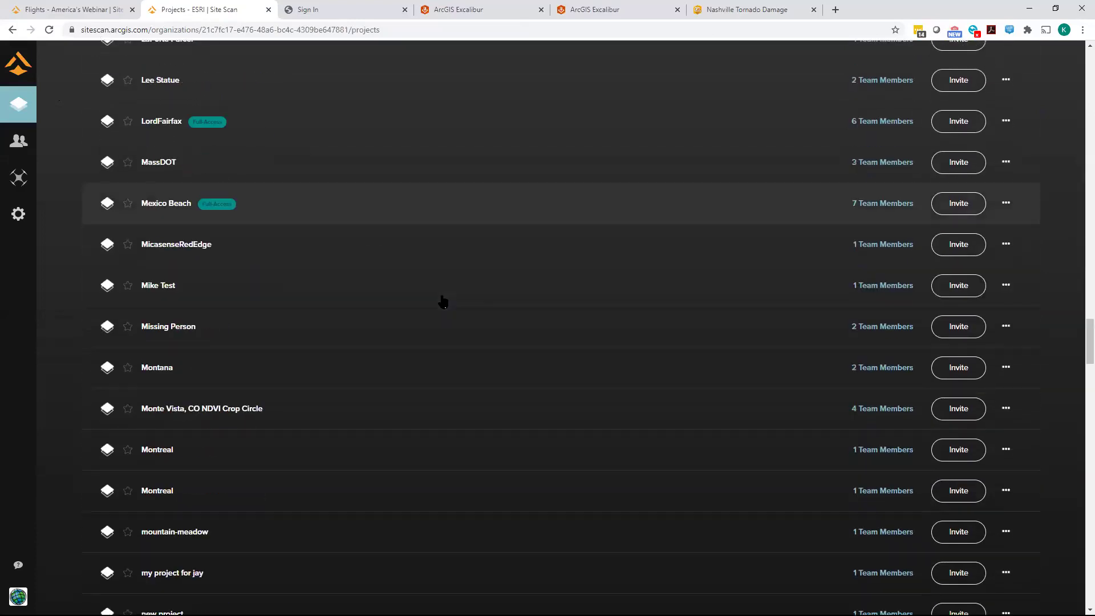
pyautogui.scroll(-10, 444, 301)
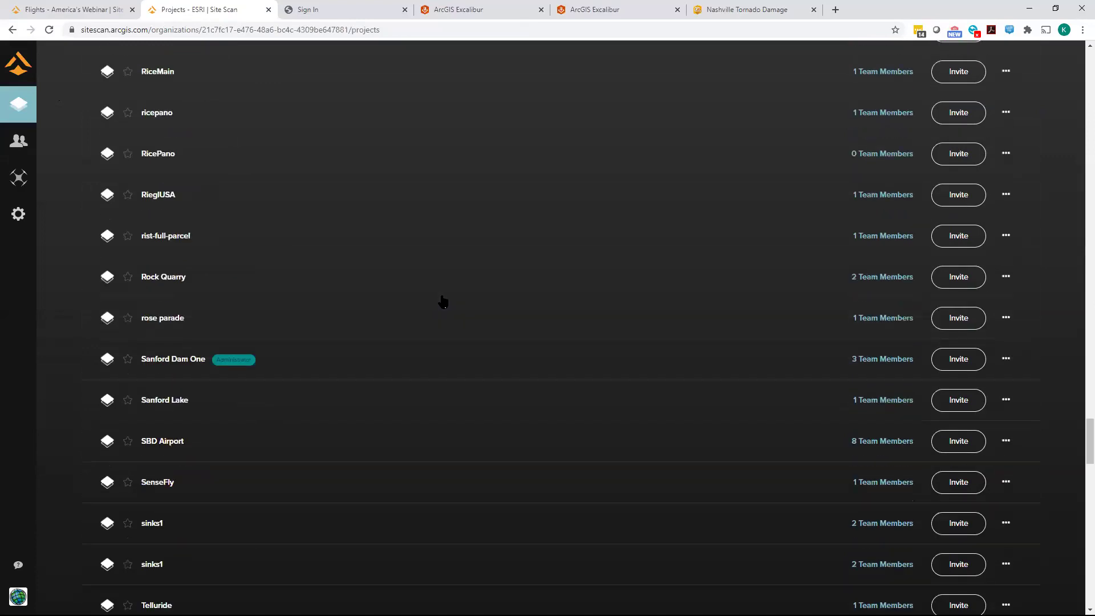
pyautogui.click(169, 361)
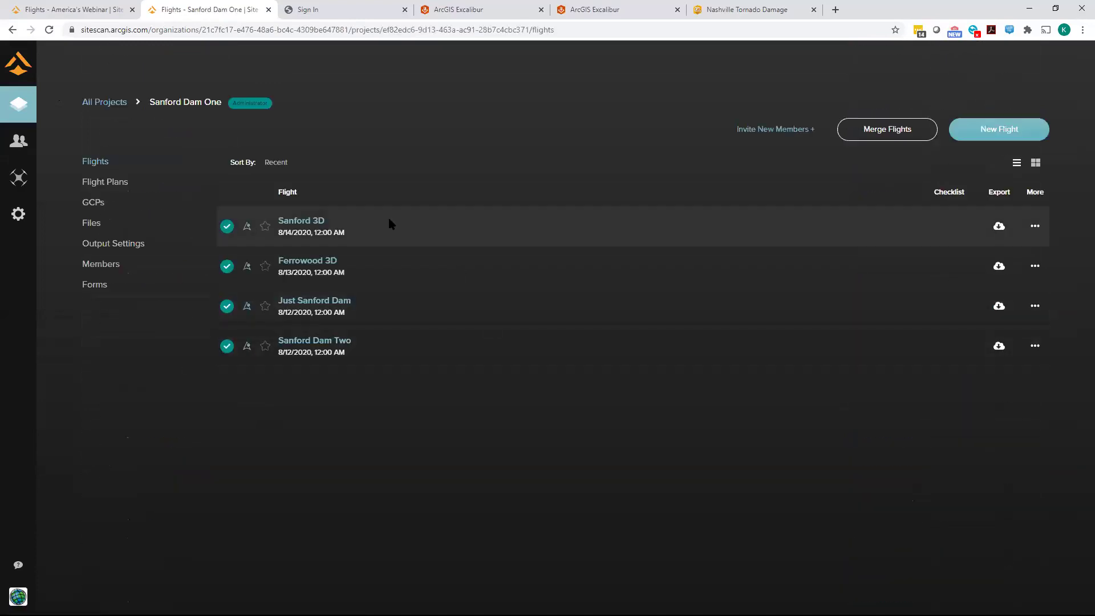
pyautogui.click(308, 222)
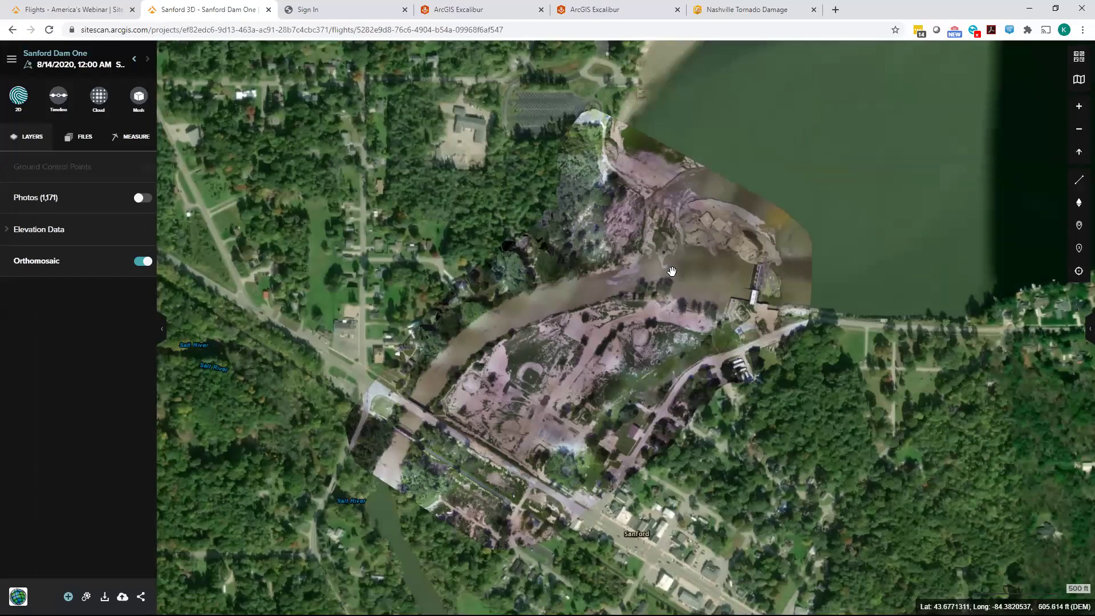
# Compare the flooded river area with the basemap by hiding the orthomosaic and showing it again
pyautogui.scroll(2, 693, 270)
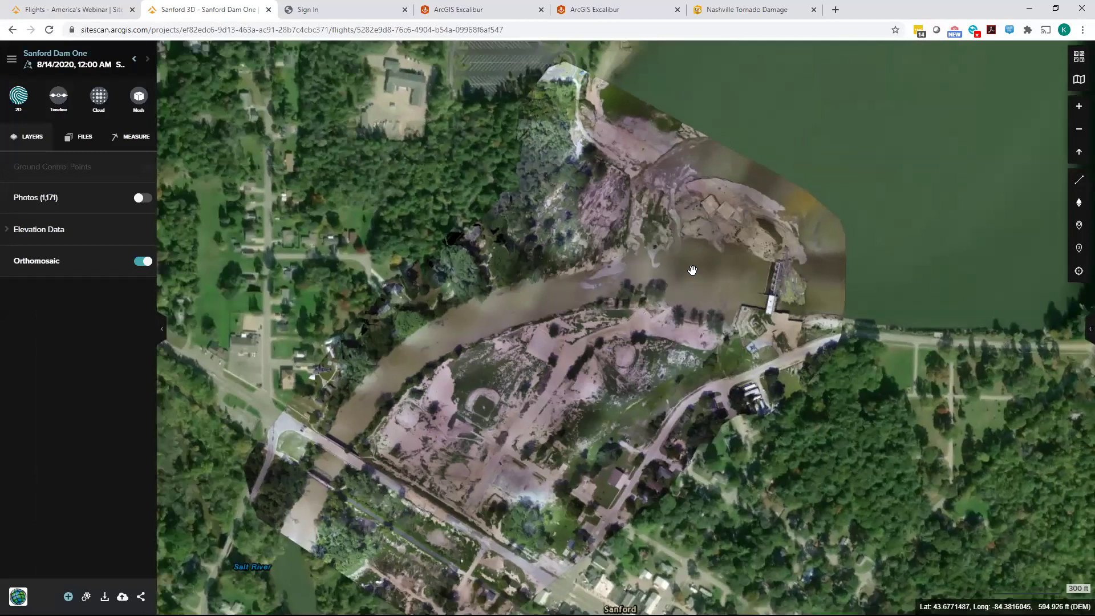
pyautogui.moveTo(692, 301); pyautogui.dragTo(677, 286)
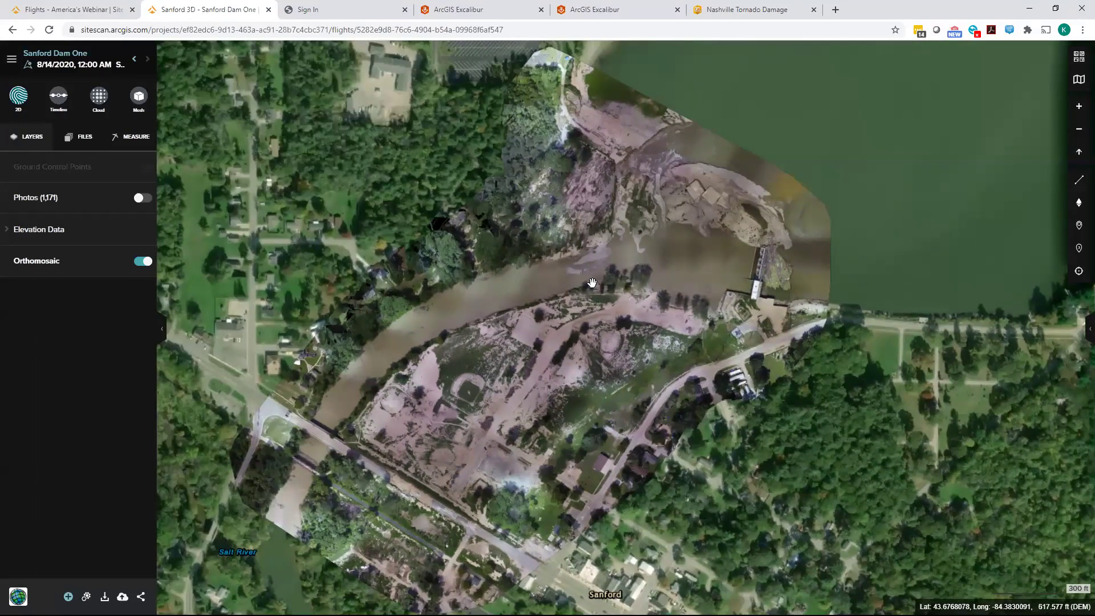
pyautogui.scroll(1, 592, 283)
pyautogui.click(144, 266)
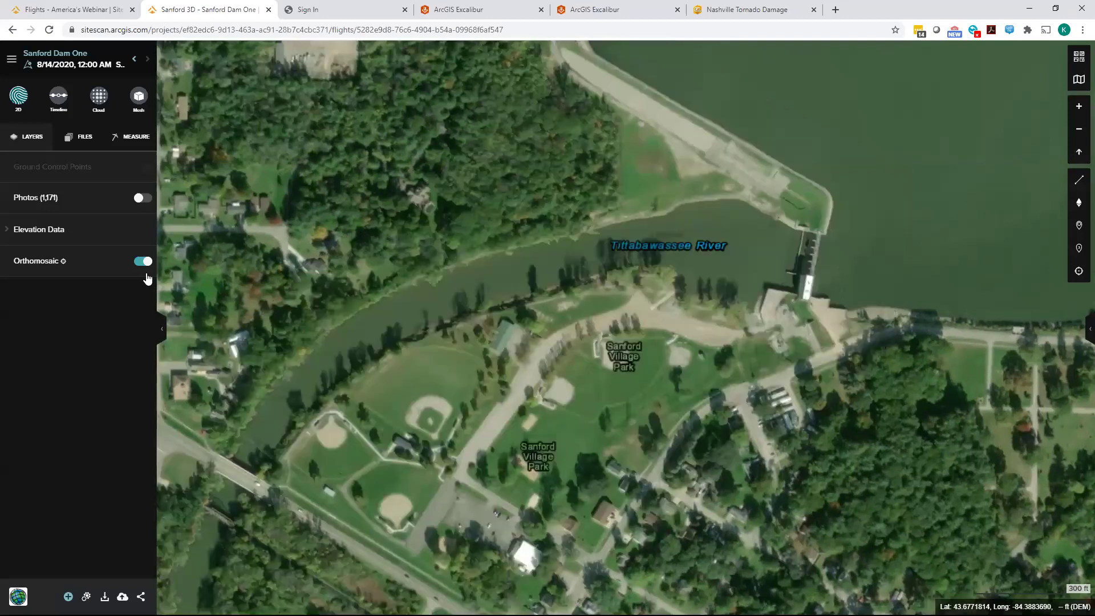
pyautogui.click(143, 263)
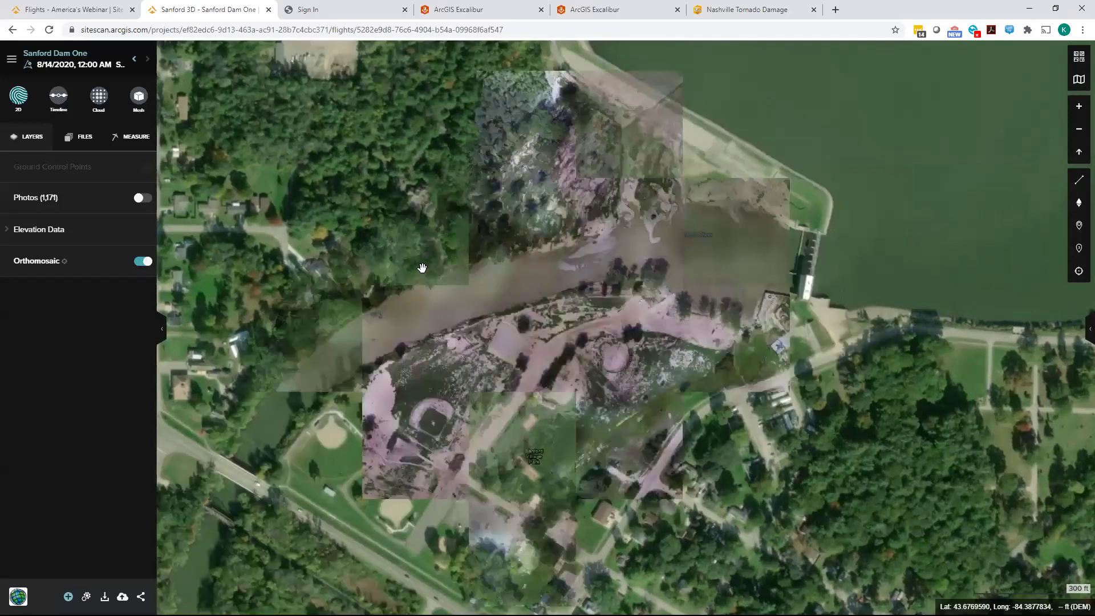
pyautogui.scroll(1, 547, 264)
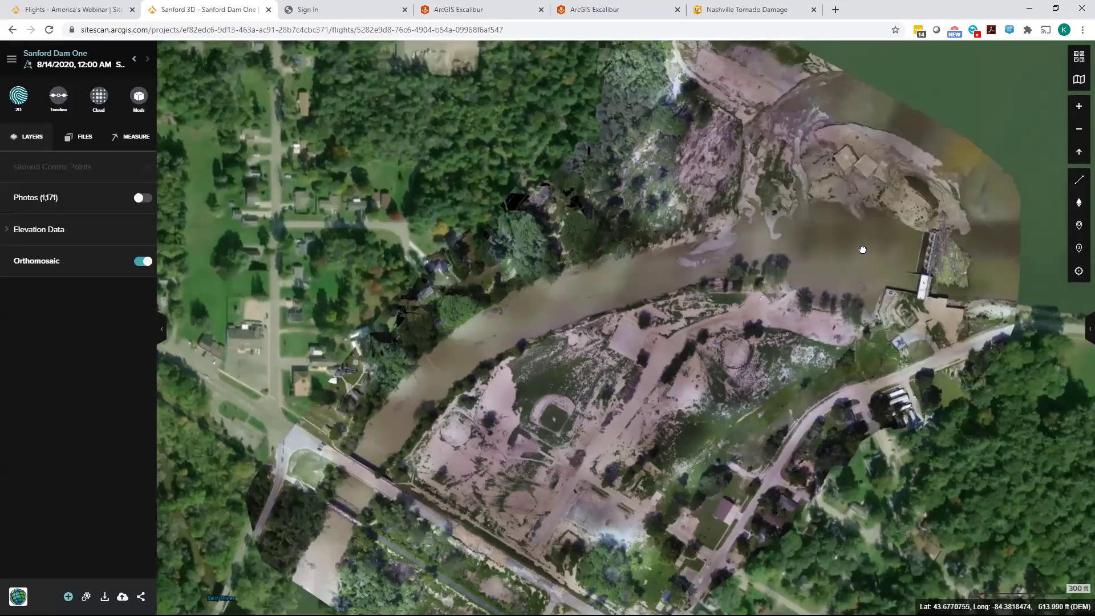
pyautogui.moveTo(861, 250); pyautogui.dragTo(778, 286)
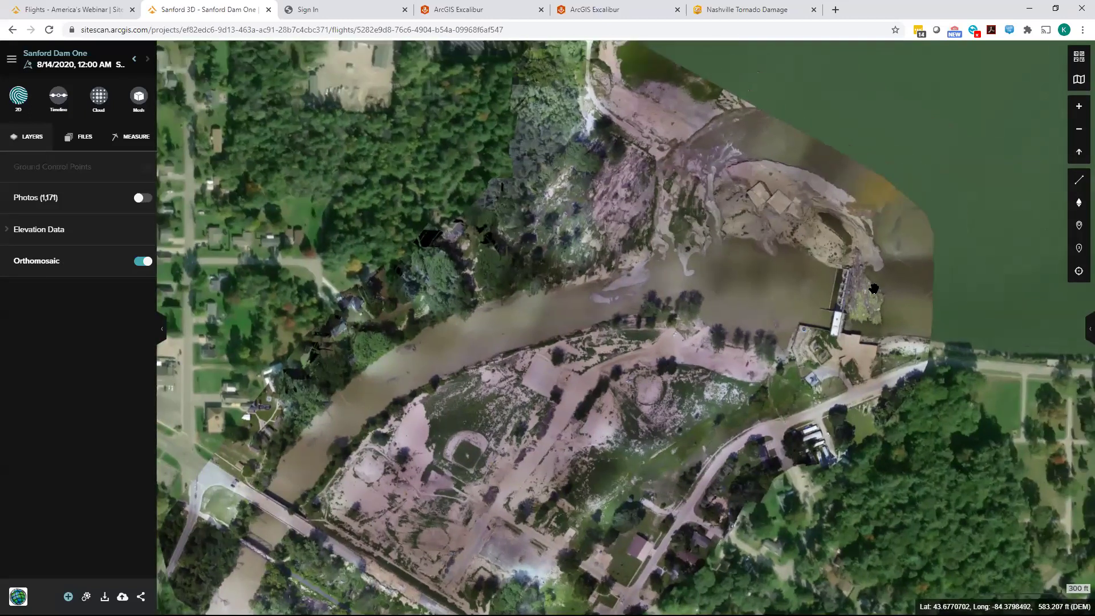
# Open the timeline comparison and set Ferrowood 3D - 8/13/2020 as the flight compared against Sanford 3D - 8/14/2020
pyautogui.click(60, 96)
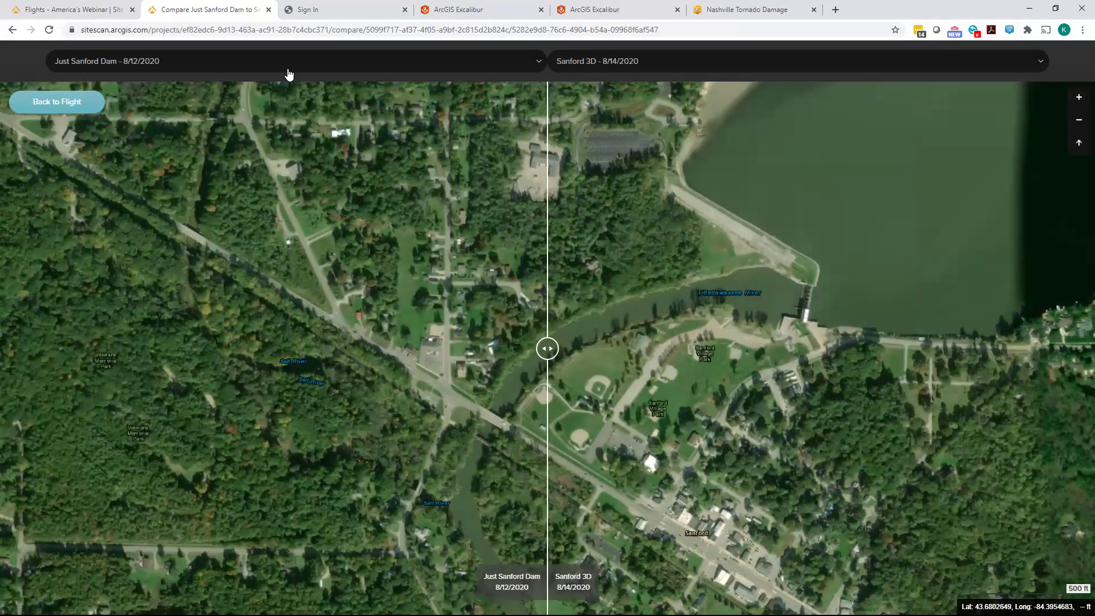
pyautogui.click(538, 62)
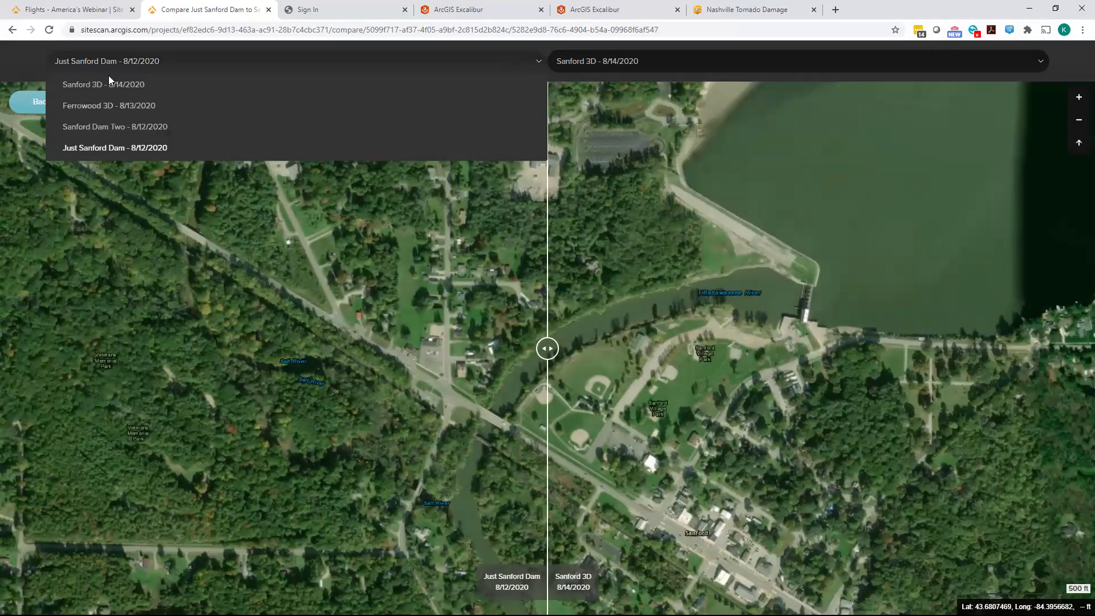
pyautogui.click(106, 105)
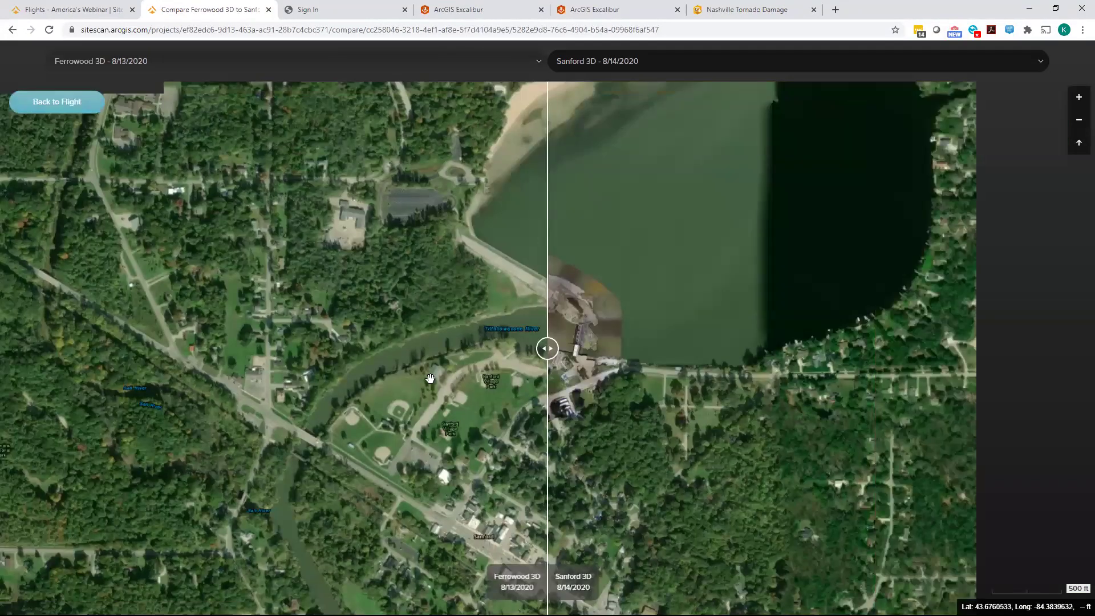
# Swipe between the two flights and examine the ball fields, road and village up close, and return to the flight
pyautogui.scroll(3, 402, 379)
pyautogui.moveTo(547, 349); pyautogui.dragTo(854, 349)
pyautogui.moveTo(854, 295); pyautogui.dragTo(503, 348)
pyautogui.rightClick(146, 396)
pyautogui.click(143, 354)
pyautogui.scroll(4, 367, 490)
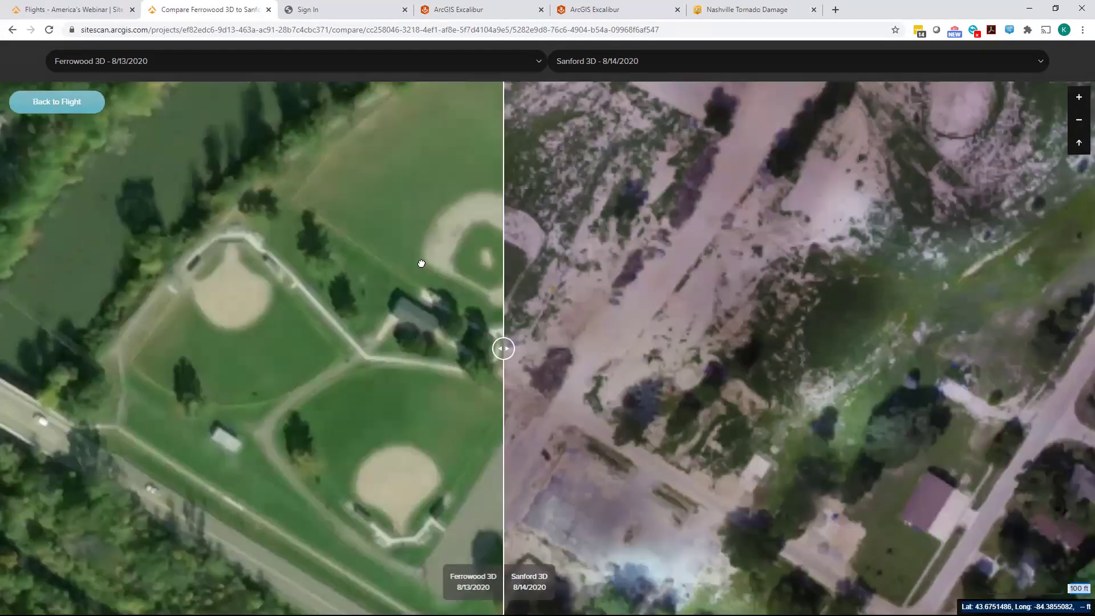
pyautogui.moveTo(420, 366); pyautogui.dragTo(415, 249)
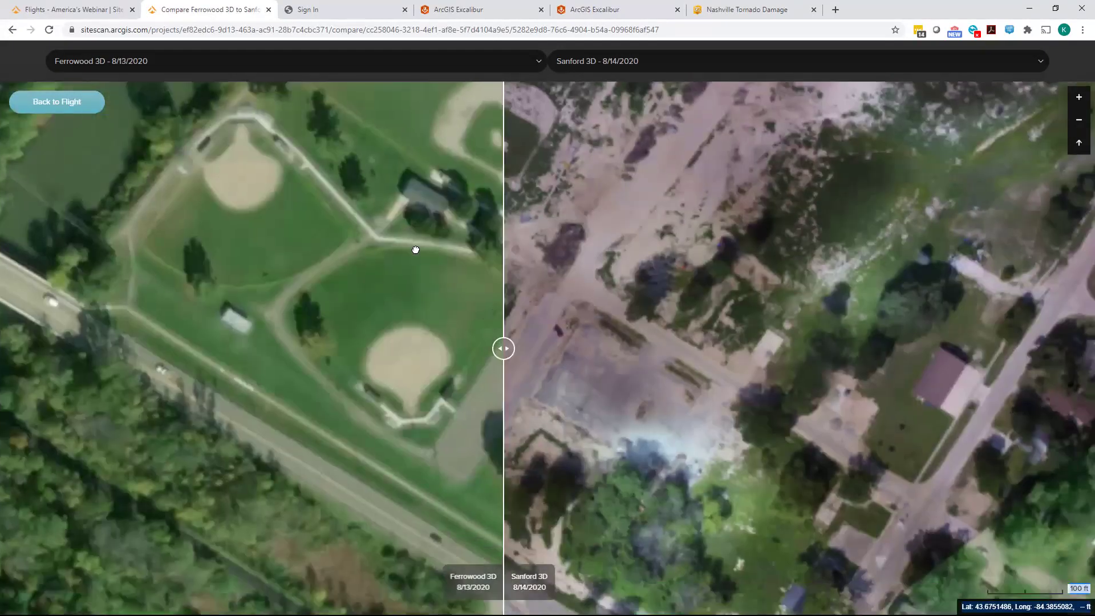
pyautogui.moveTo(371, 506); pyautogui.dragTo(349, 354)
pyautogui.moveTo(427, 486); pyautogui.dragTo(209, 340)
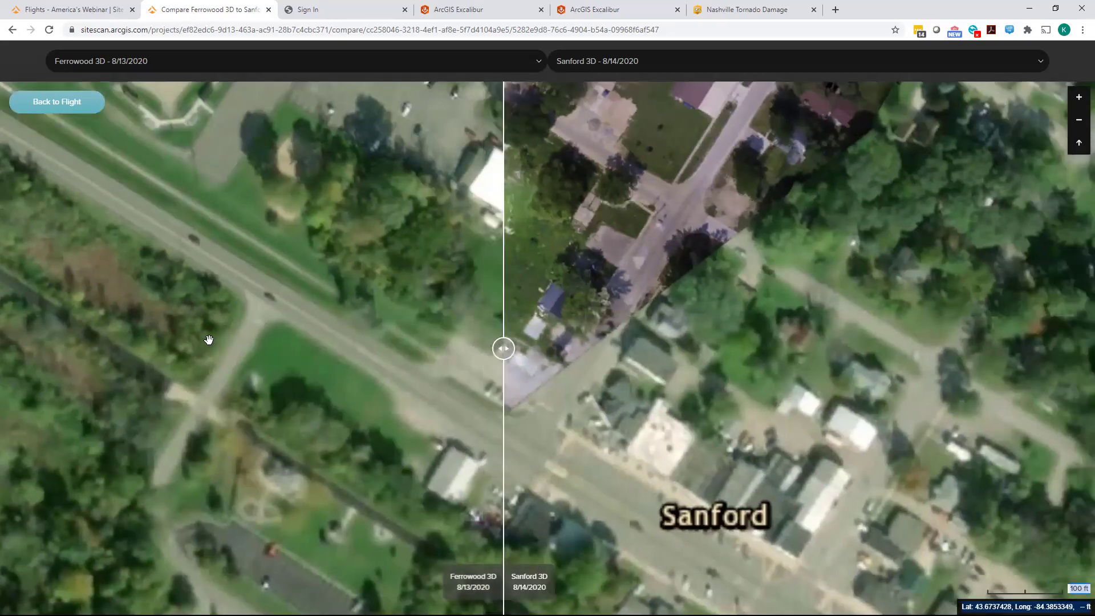
pyautogui.moveTo(276, 372); pyautogui.dragTo(228, 502)
pyautogui.moveTo(318, 237); pyautogui.dragTo(305, 435)
pyautogui.moveTo(251, 63); pyautogui.dragTo(240, 232)
pyautogui.click(57, 102)
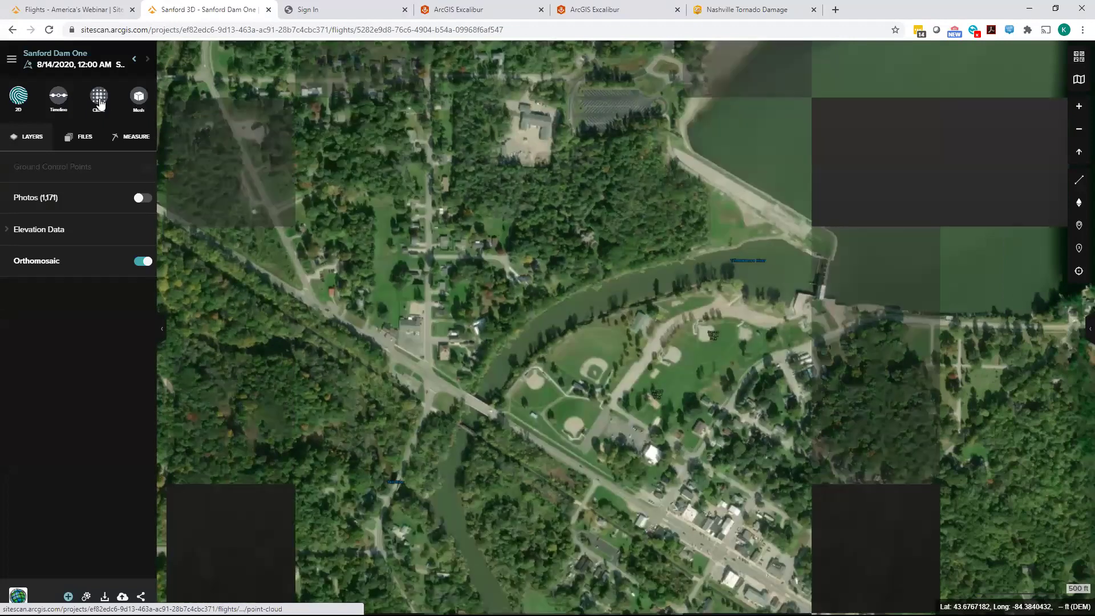
# Open the Sanford 3D mesh and examine the ball field, debris piles and road from several low angles
pyautogui.click(139, 96)
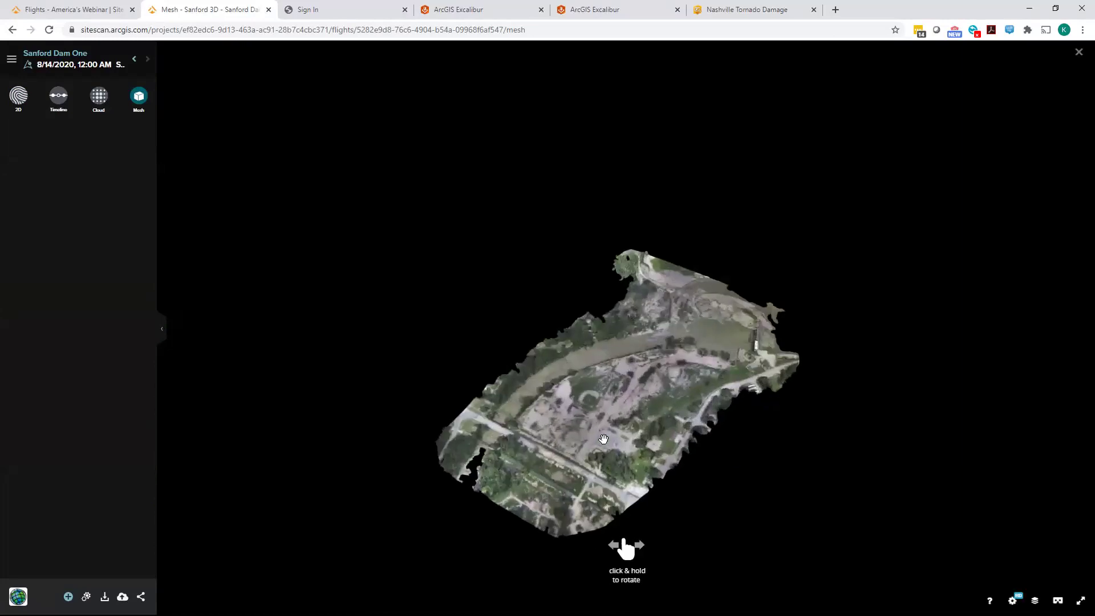
pyautogui.moveTo(593, 458); pyautogui.dragTo(608, 415)
pyautogui.scroll(5, 608, 411)
pyautogui.moveTo(621, 465); pyautogui.dragTo(578, 378)
pyautogui.scroll(3, 627, 393)
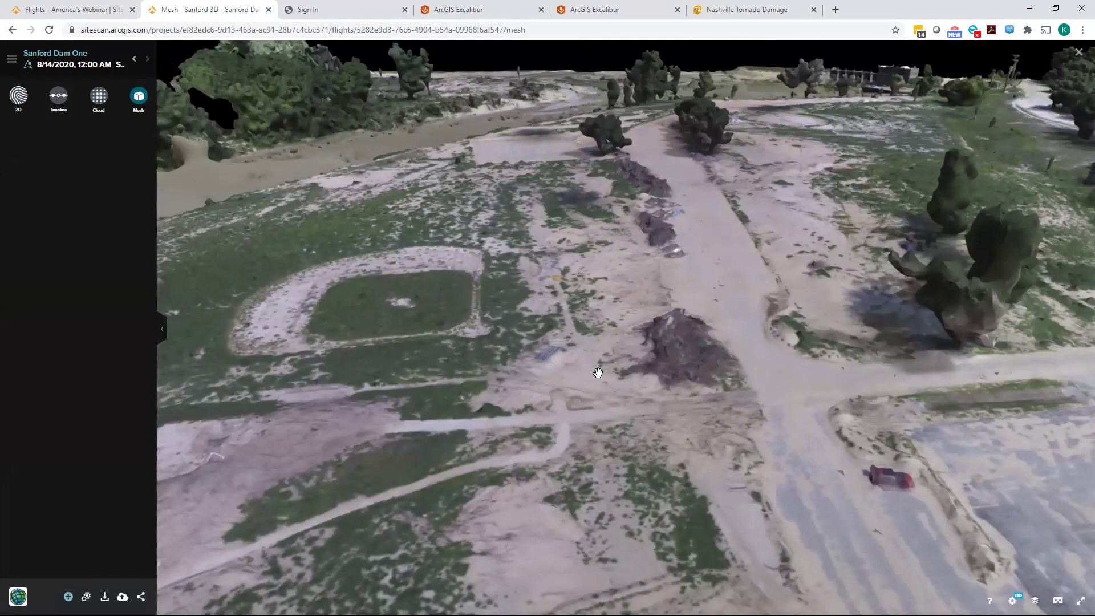
pyautogui.moveTo(778, 290); pyautogui.dragTo(577, 287)
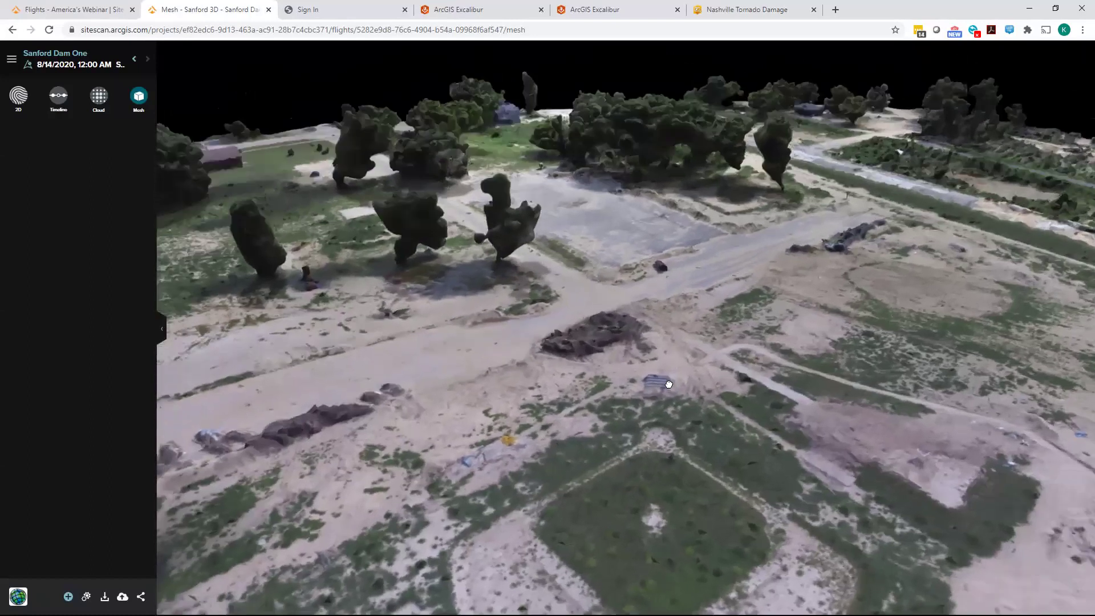
pyautogui.moveTo(669, 385); pyautogui.dragTo(570, 396)
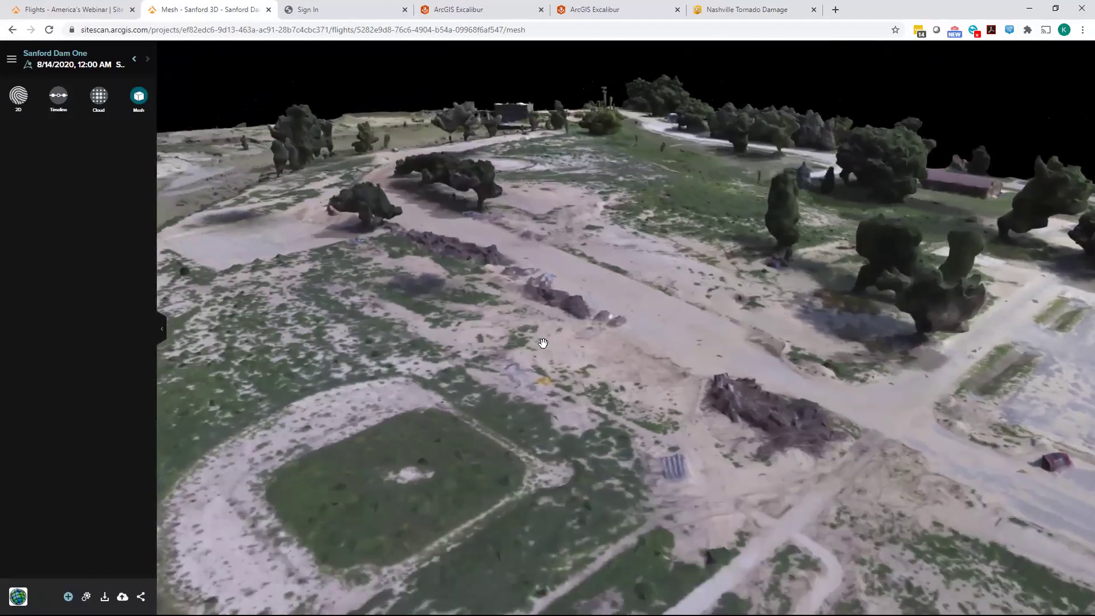
pyautogui.moveTo(543, 343)
pyautogui.mouseDown()
pyautogui.moveTo(606, 384)
pyautogui.moveTo(519, 409)
pyautogui.moveTo(541, 340)
pyautogui.mouseUp()
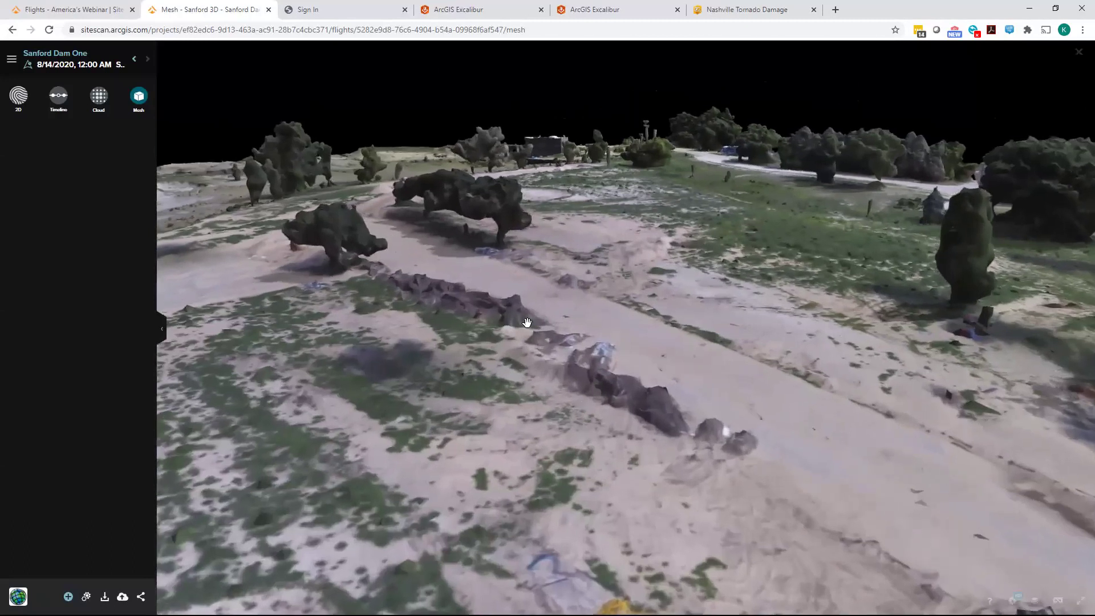
pyautogui.moveTo(821, 454); pyautogui.dragTo(810, 448)
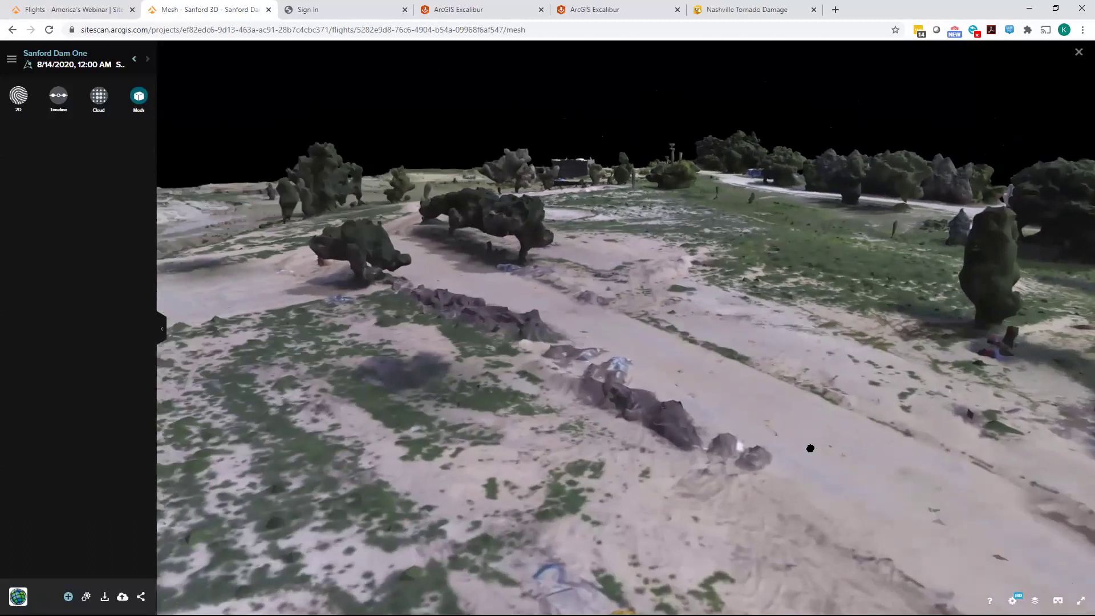
# Examine the debris piles along the road in the mesh, and return to the flight's 2D map
pyautogui.scroll(-5, 827, 462)
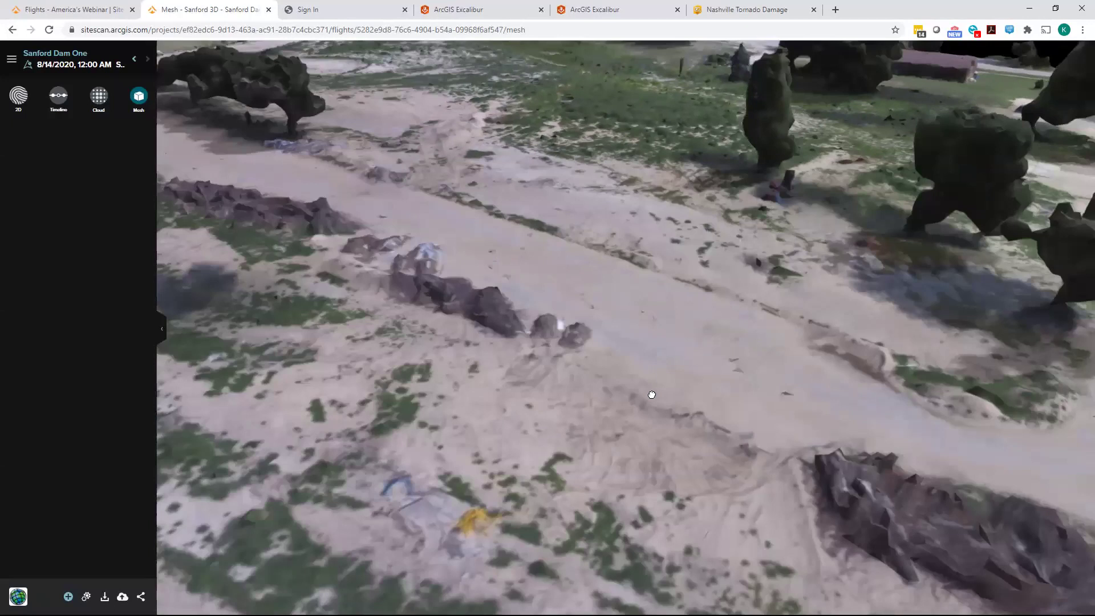
pyautogui.moveTo(652, 395); pyautogui.dragTo(617, 382)
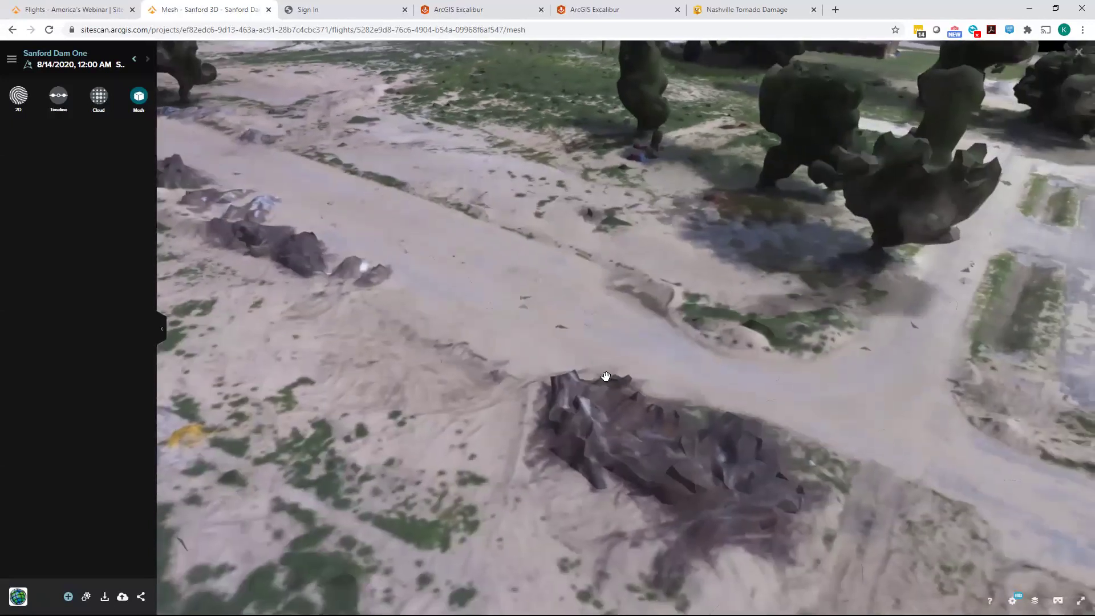
pyautogui.click(19, 98)
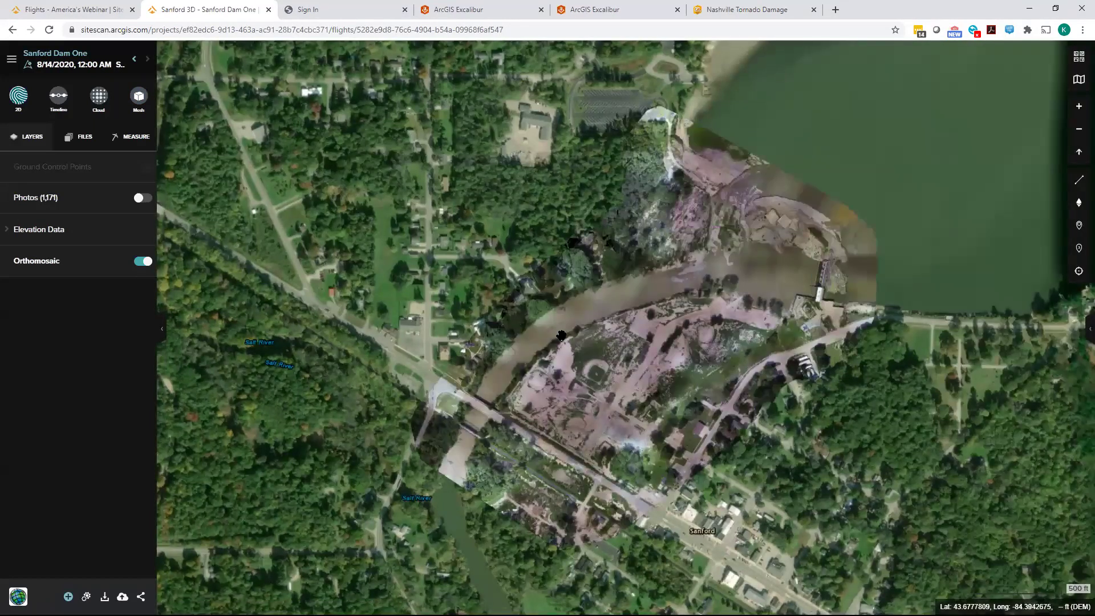
# Expand the elevation data, show the DEM Elevation Model over the ball fields to examine it, and hide it again
pyautogui.scroll(3, 702, 357)
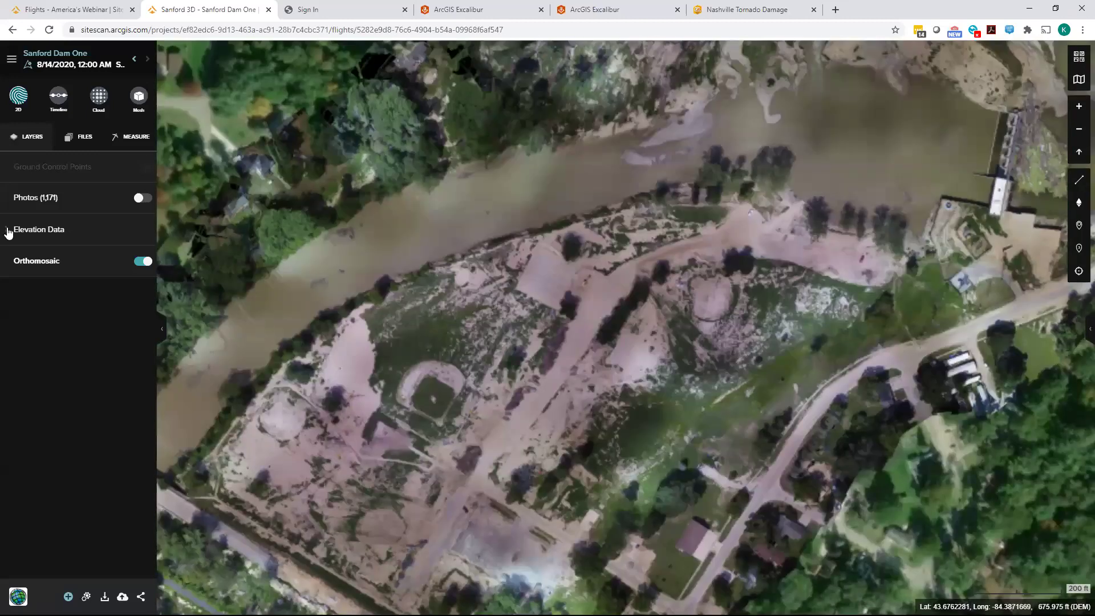
pyautogui.click(8, 231)
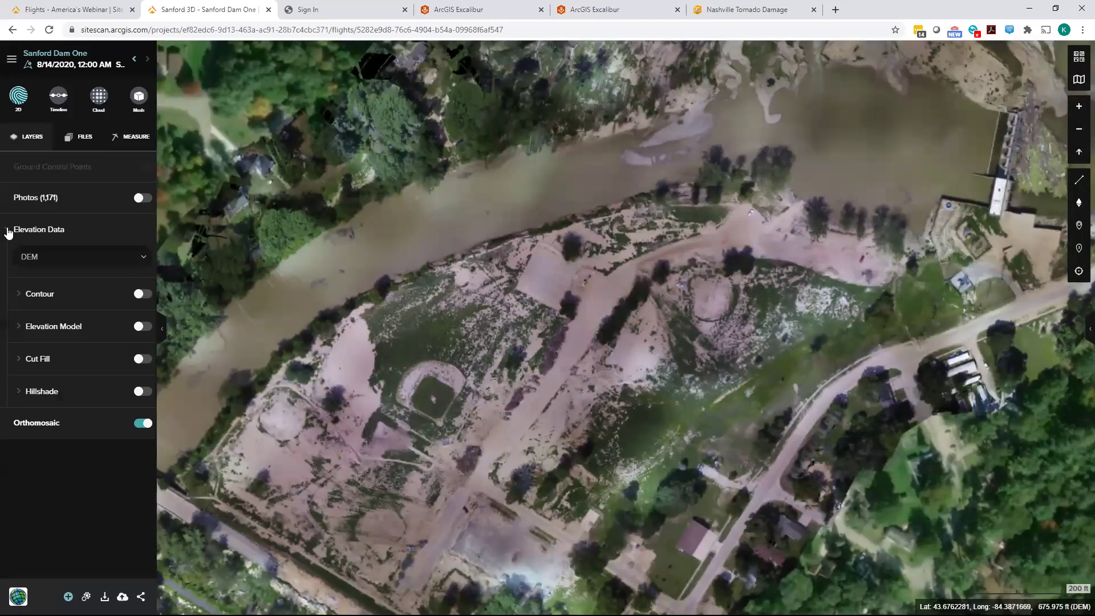
pyautogui.click(139, 327)
pyautogui.scroll(-2, 94, 400)
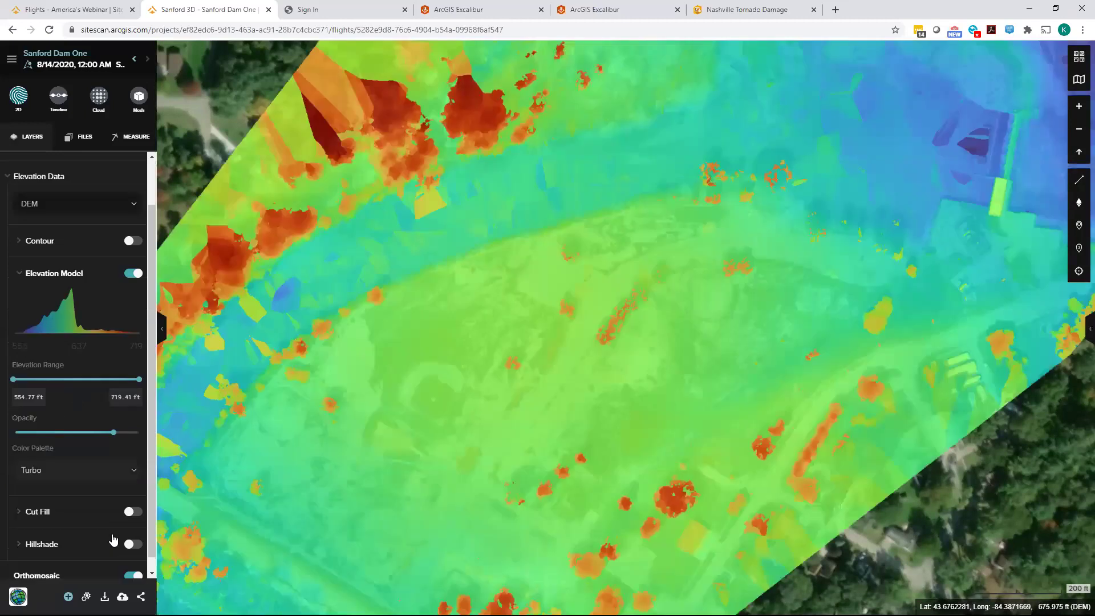
pyautogui.click(21, 264)
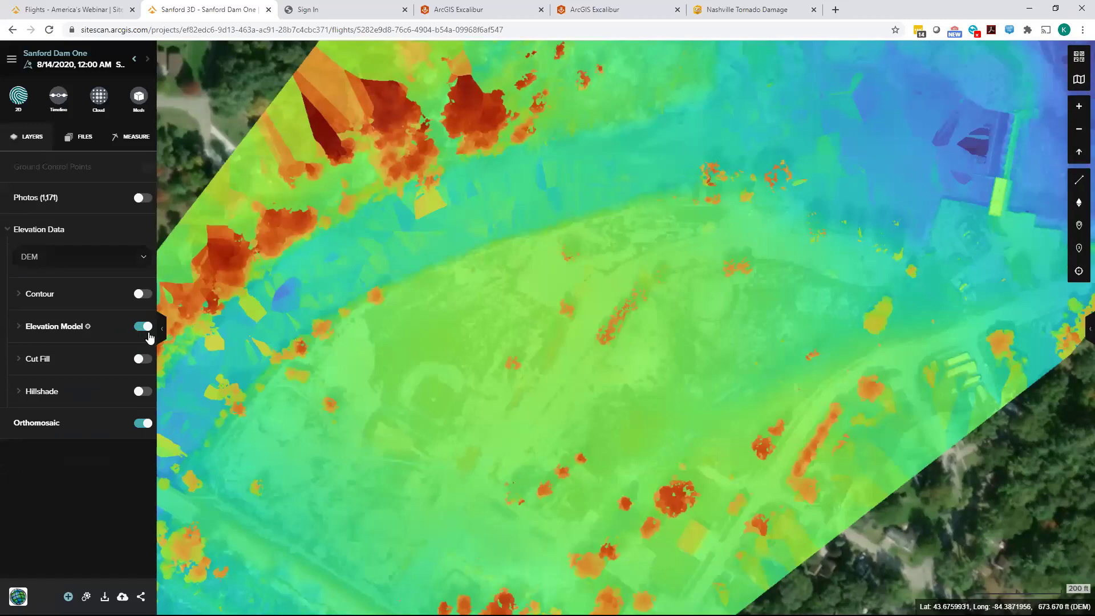
pyautogui.moveTo(622, 429); pyautogui.dragTo(610, 382)
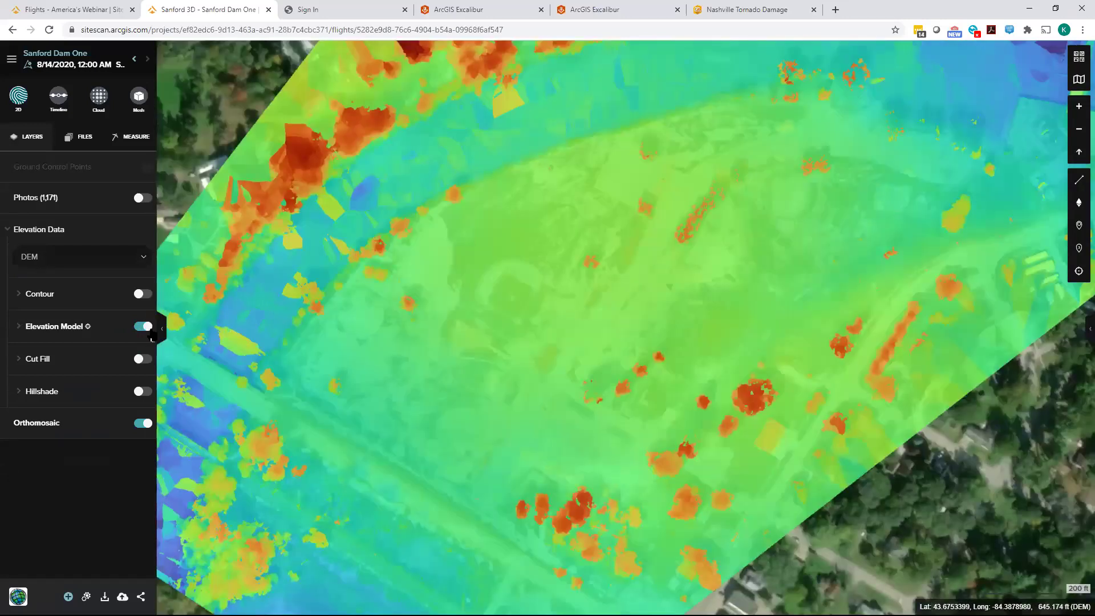
pyautogui.click(143, 327)
pyautogui.moveTo(219, 302); pyautogui.dragTo(282, 311)
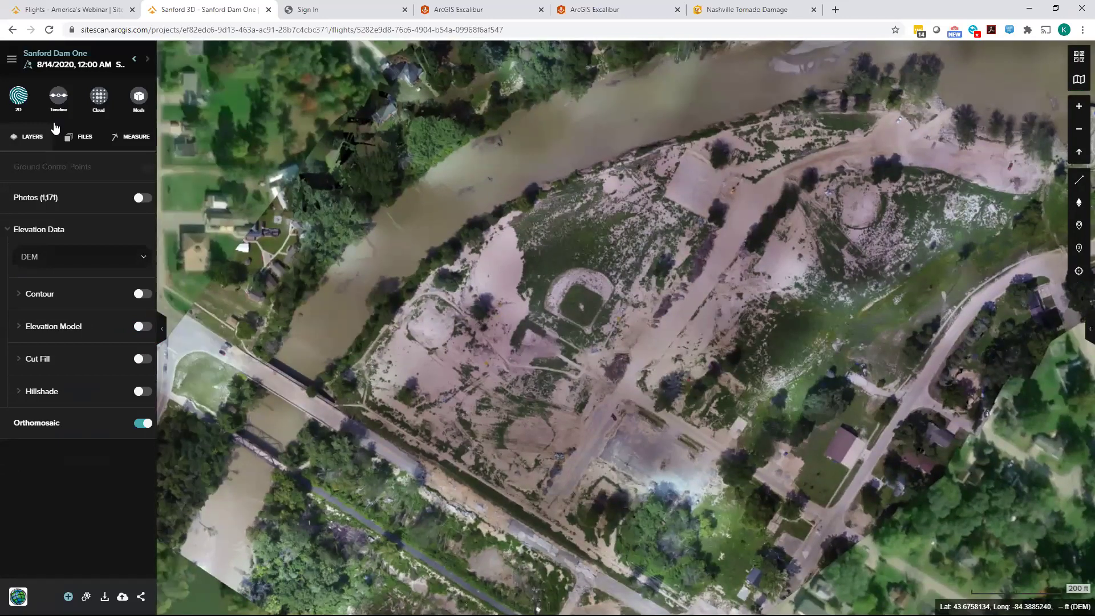
# List the flight measurements and show 2020.08.25_v8 over the debris pile beside the road
pyautogui.click(136, 139)
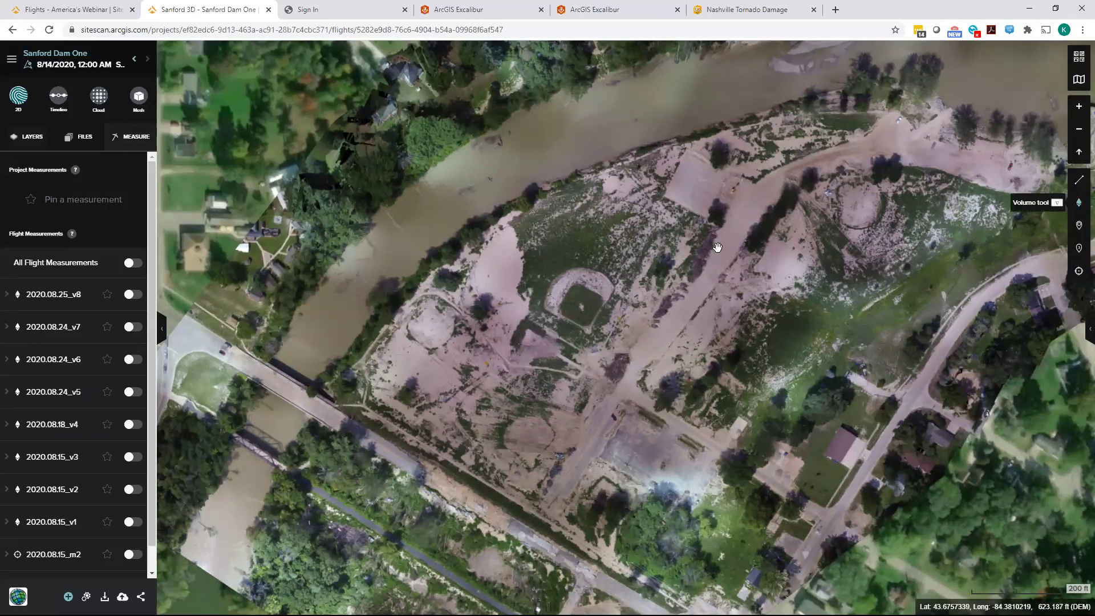
pyautogui.scroll(5, 617, 366)
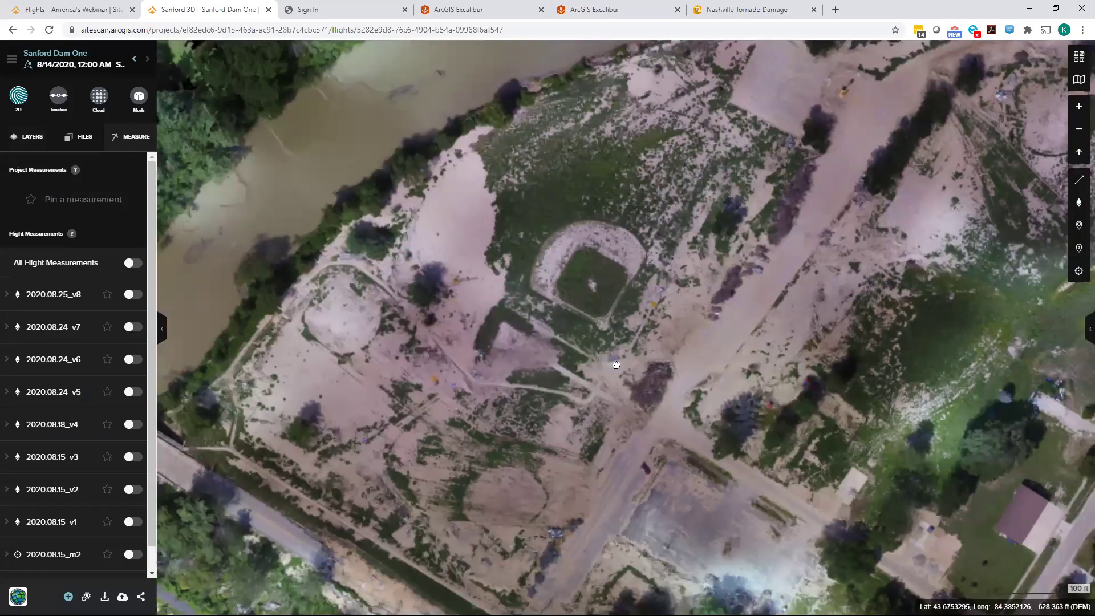
pyautogui.scroll(3, 587, 345)
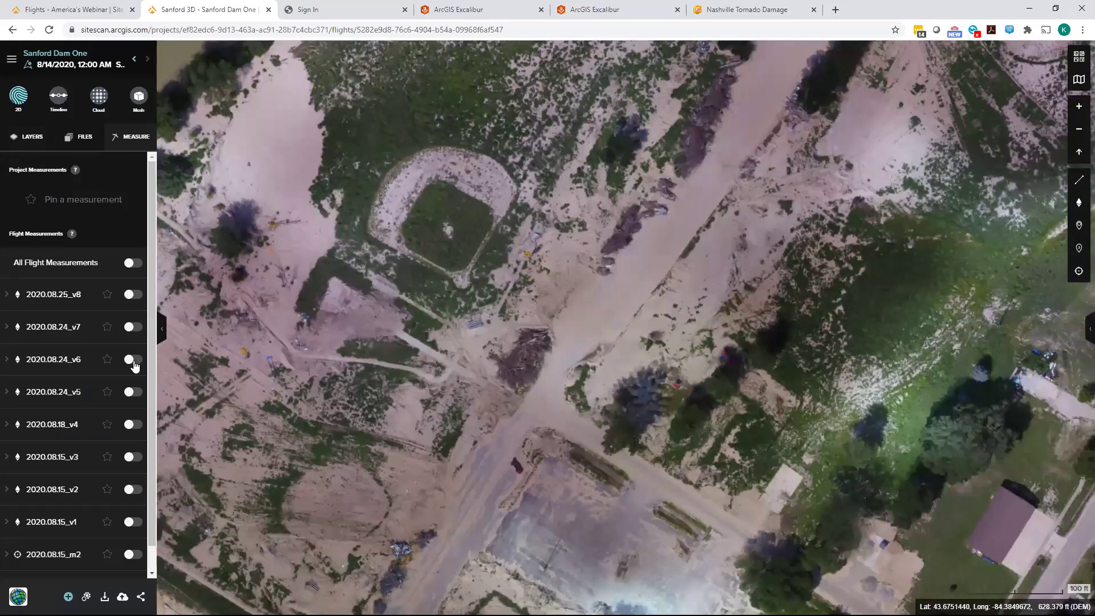
pyautogui.click(129, 294)
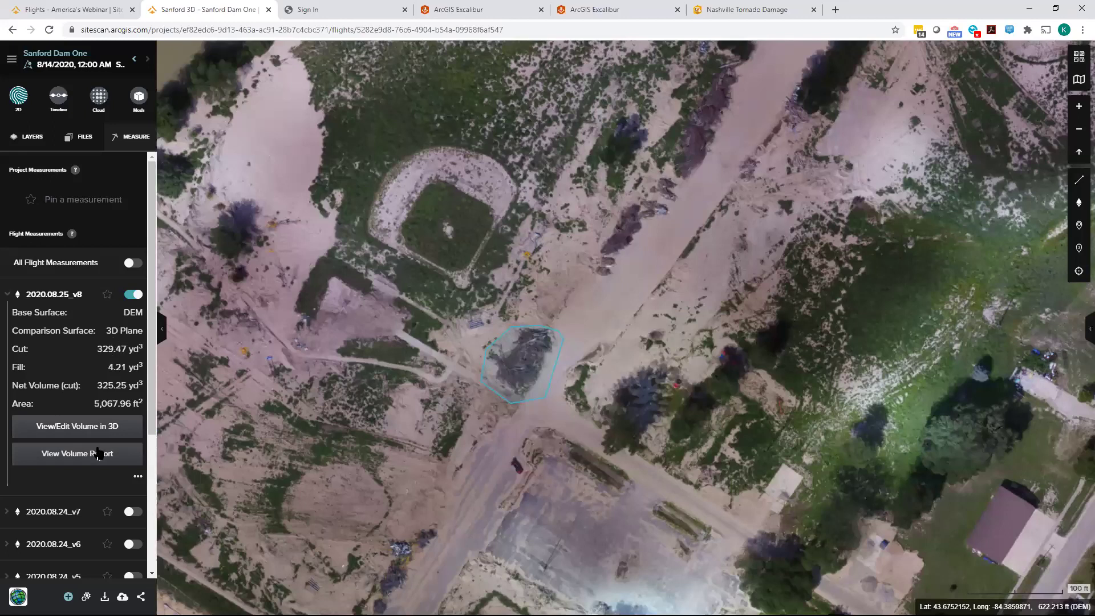
# View the 2020.08.25_v8 volume in 3D, orbit the debris pile surfaces and check the base surface options
pyautogui.click(92, 426)
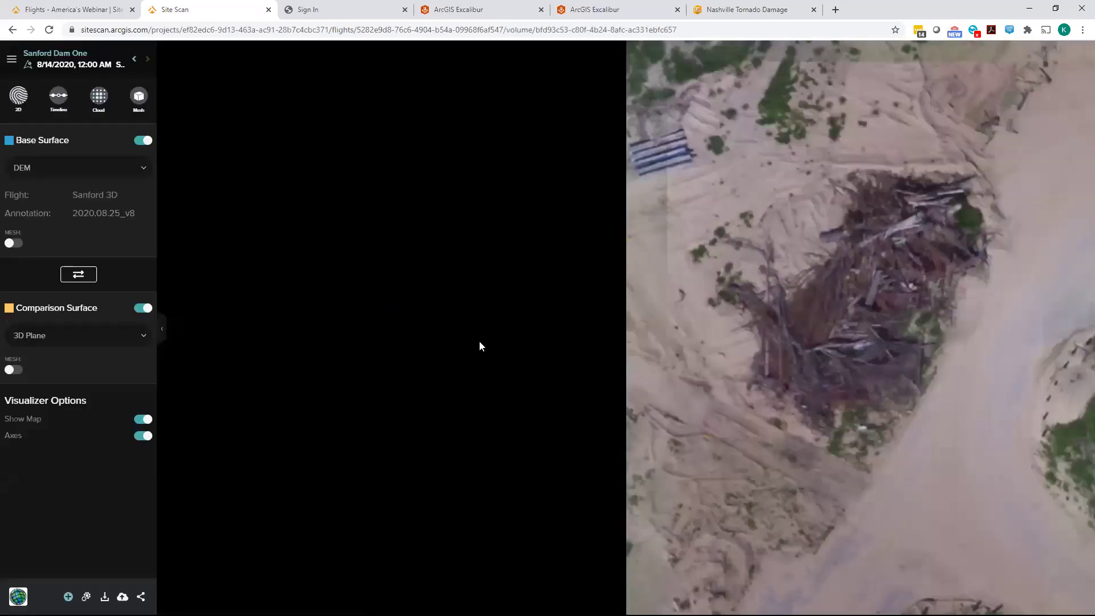
pyautogui.moveTo(378, 409); pyautogui.dragTo(429, 375)
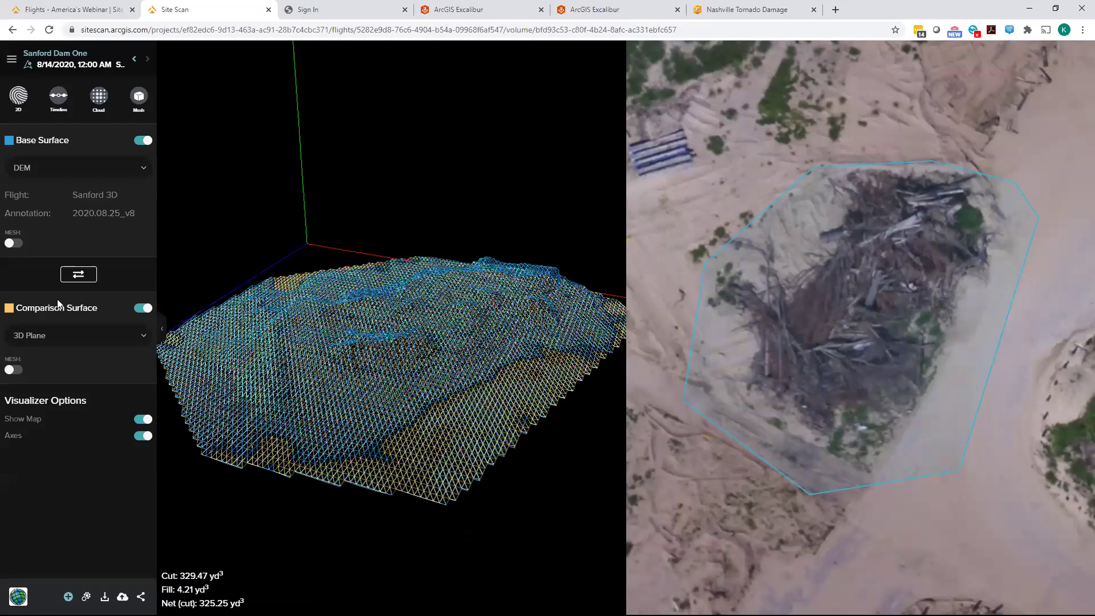
pyautogui.click(145, 173)
pyautogui.click(144, 167)
# Return to the flight's 2D layers and recentre the map on the flooded river area
pyautogui.click(22, 104)
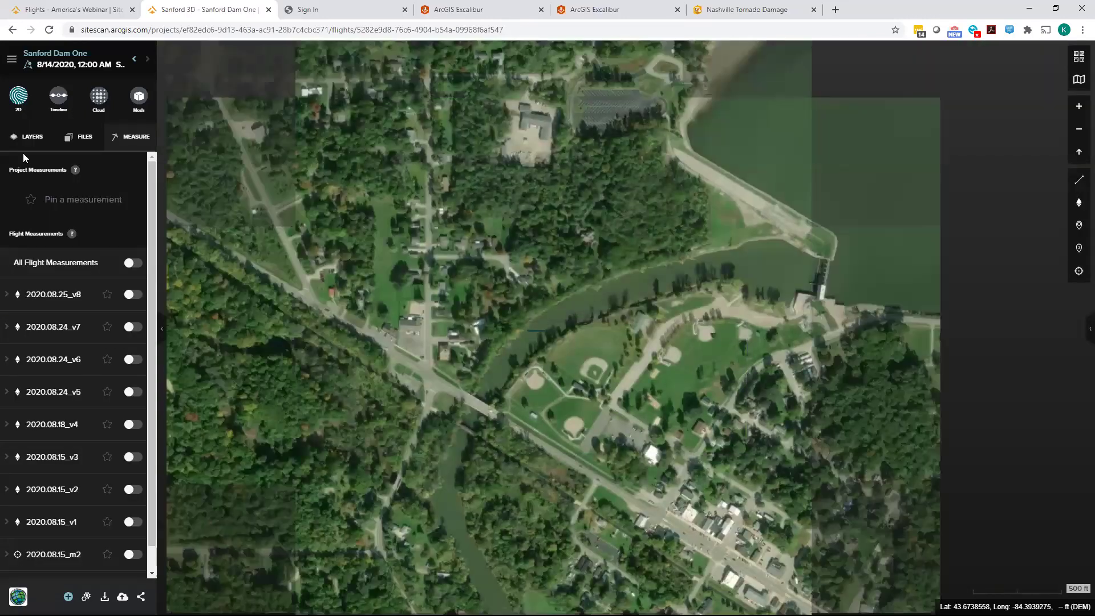
pyautogui.click(25, 137)
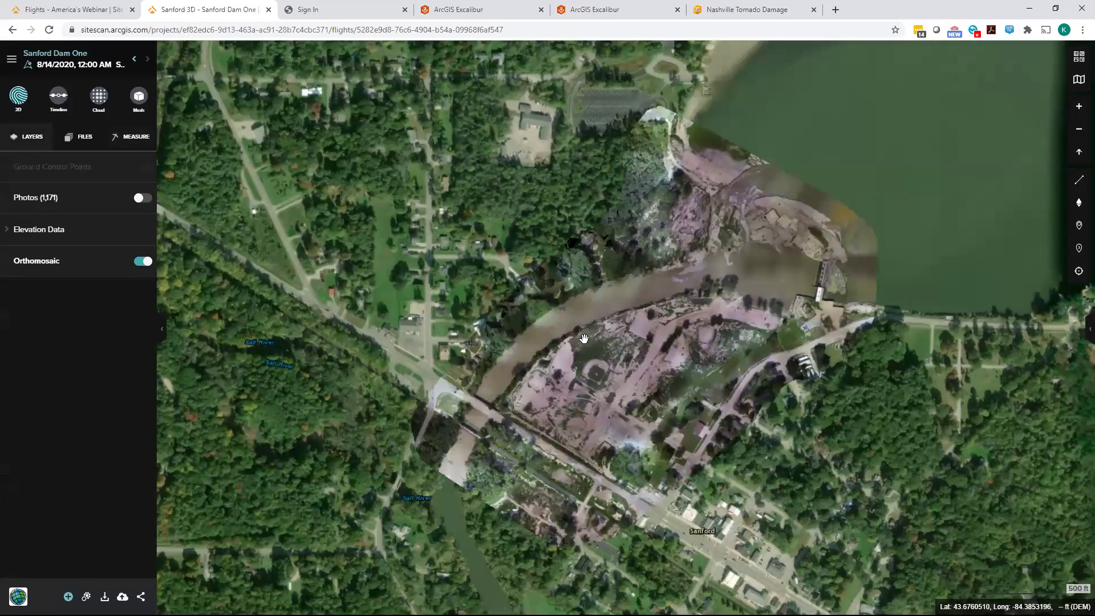
pyautogui.moveTo(584, 339); pyautogui.dragTo(502, 313)
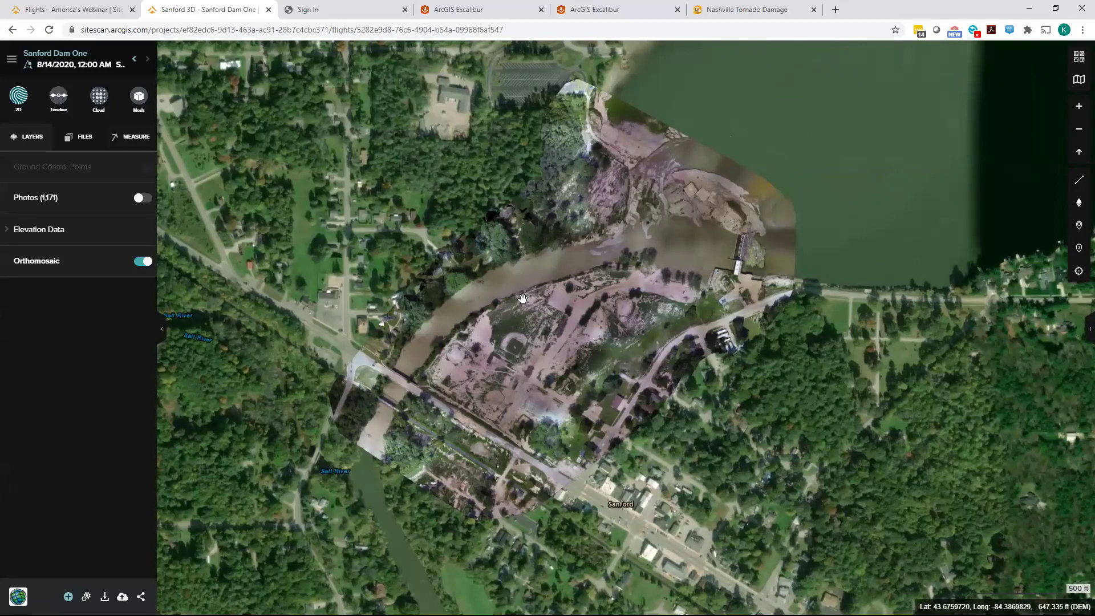
pyautogui.moveTo(538, 299); pyautogui.dragTo(543, 303)
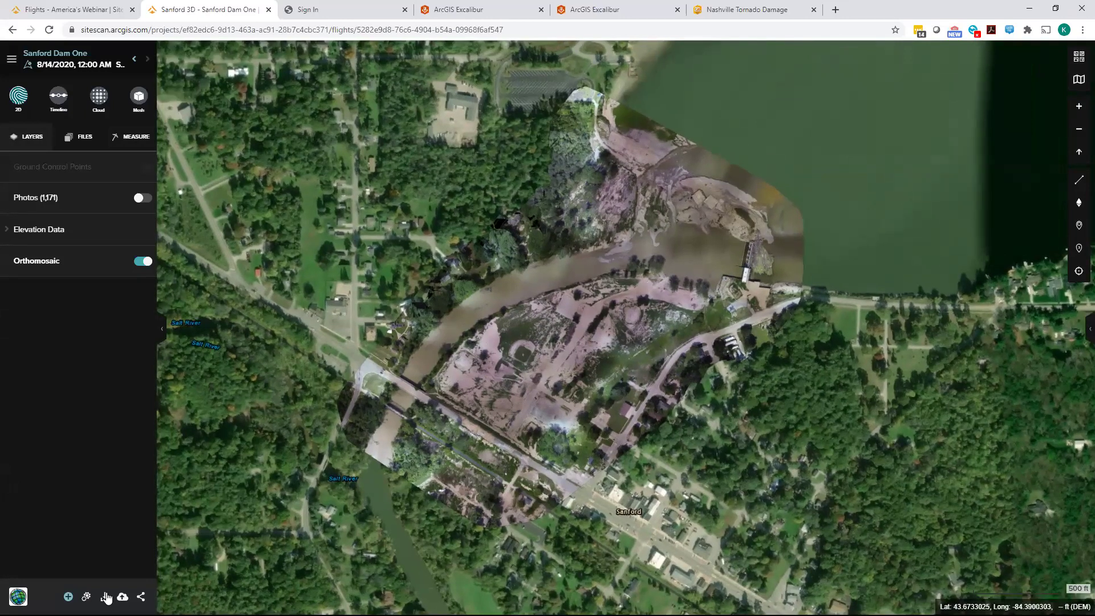
# Review the flight's data exports, from raster data and contours to PDF, photos and measurements, and close the list
pyautogui.click(104, 596)
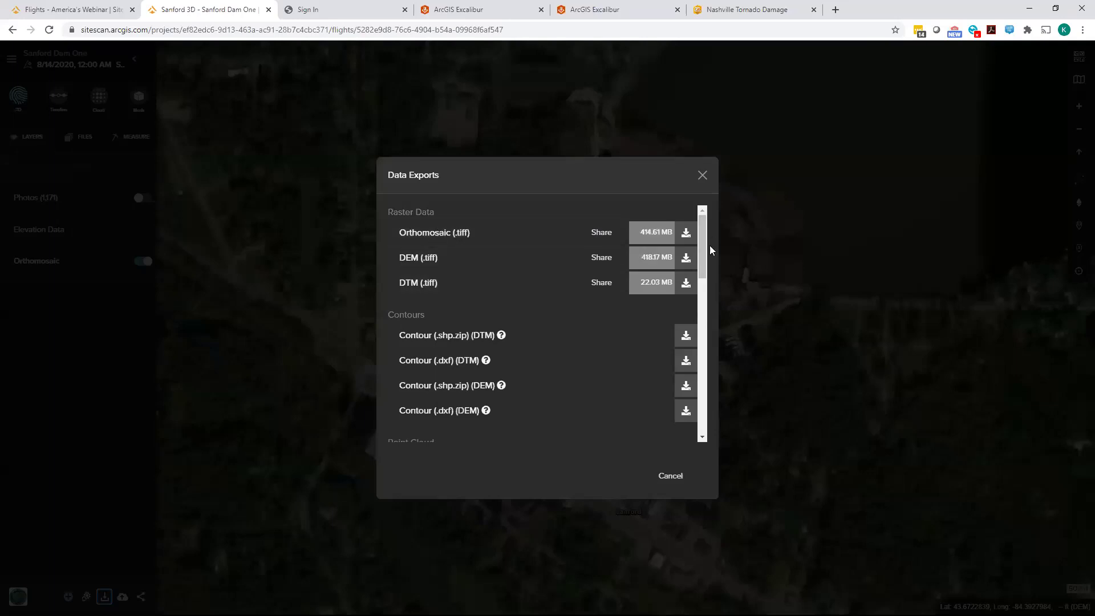
pyautogui.moveTo(704, 258); pyautogui.dragTo(699, 378)
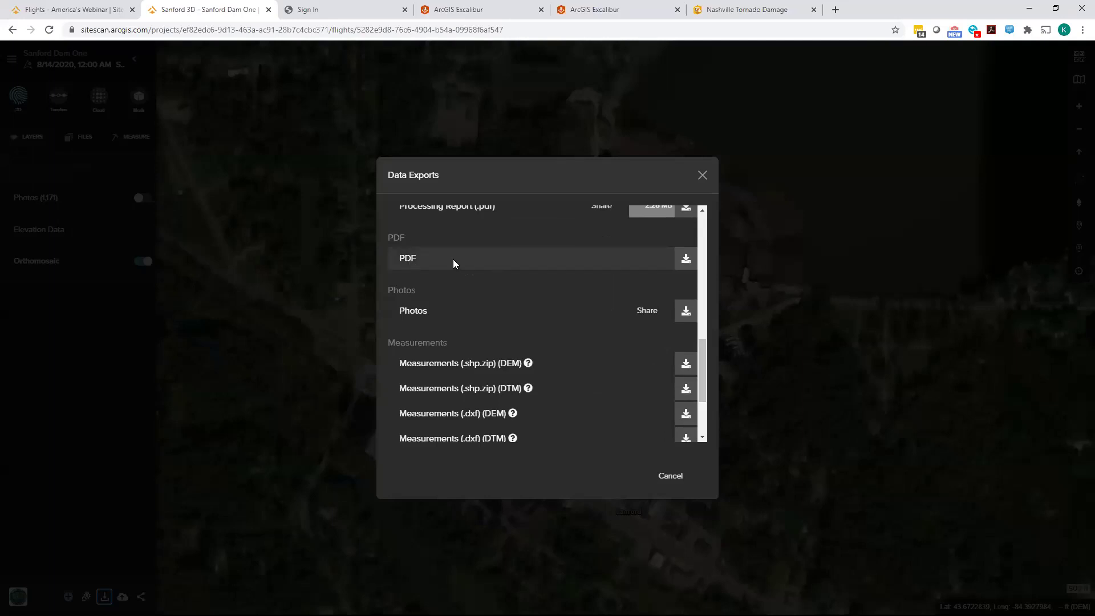
pyautogui.scroll(-1, 571, 324)
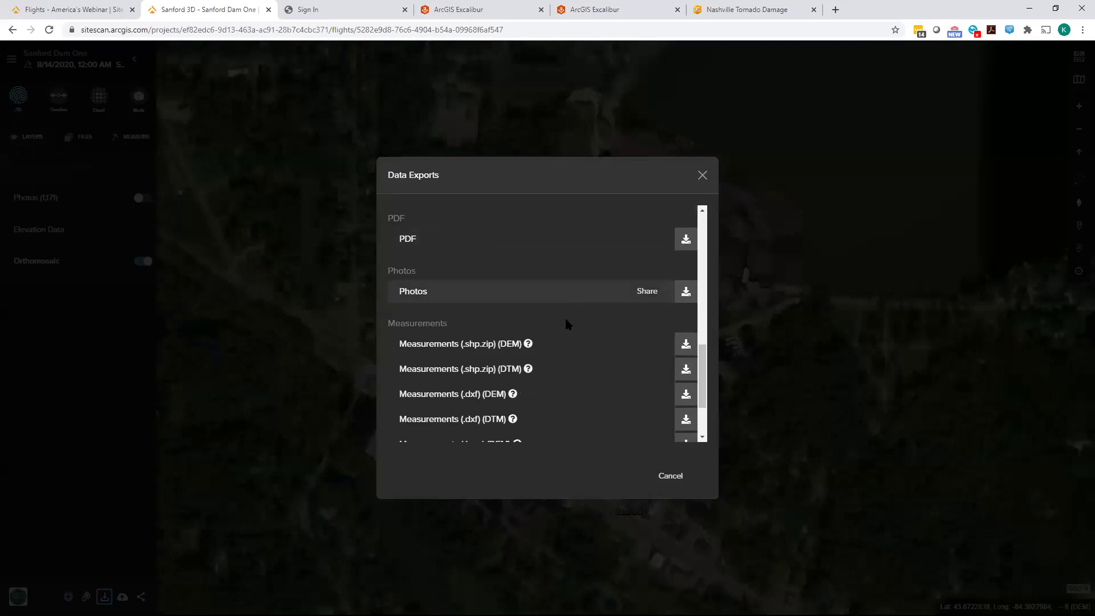
pyautogui.scroll(-3, 565, 323)
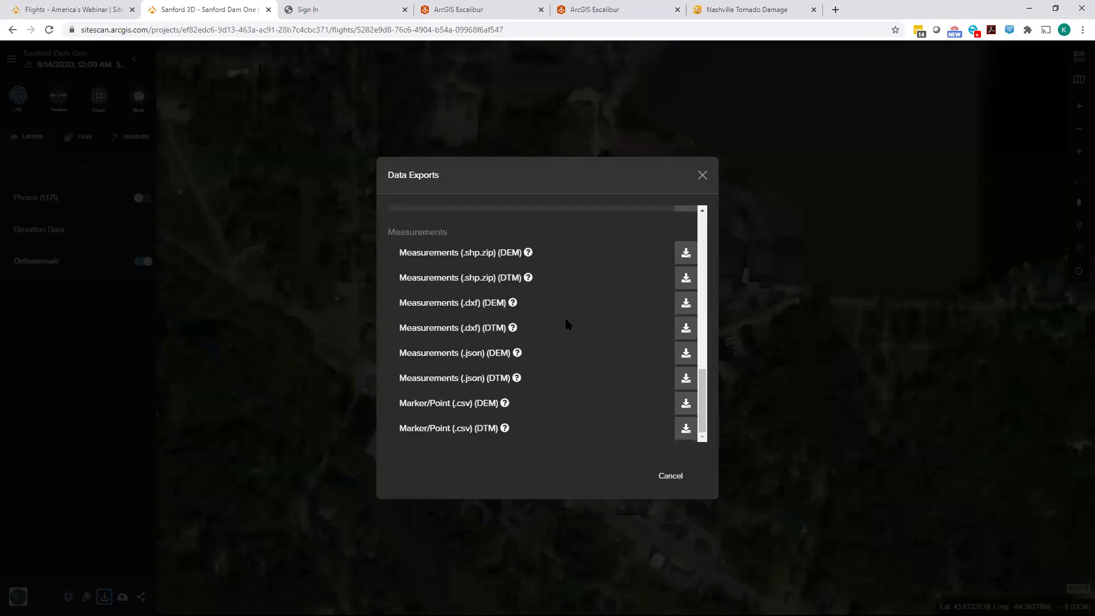
pyautogui.click(701, 175)
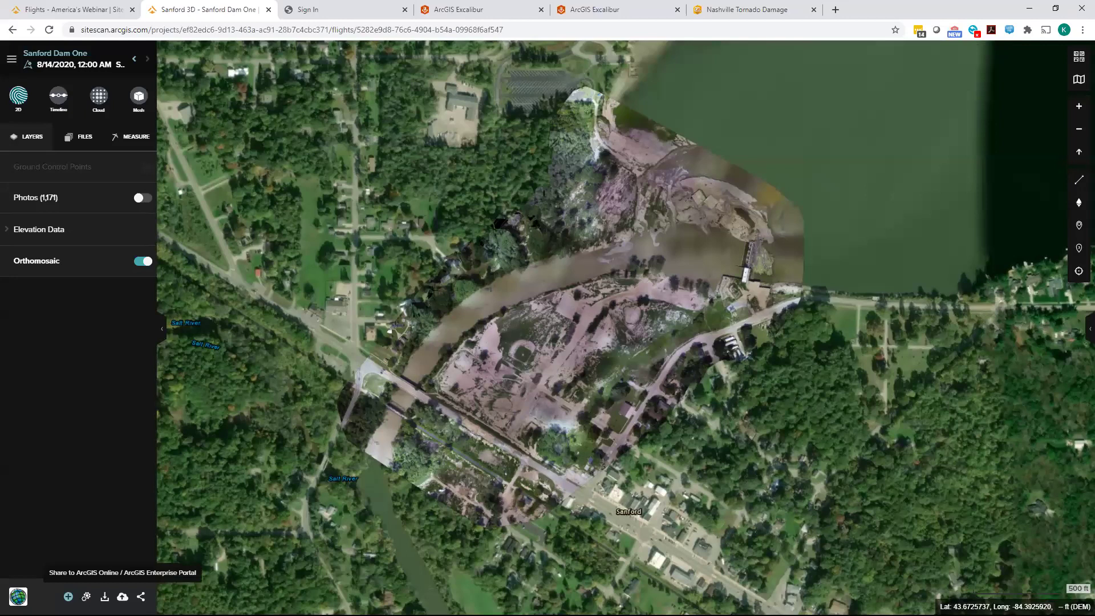
# Sign in to ArcGIS Online for sharing the flight, review the publishable products and close the sharing dialog
pyautogui.click(122, 597)
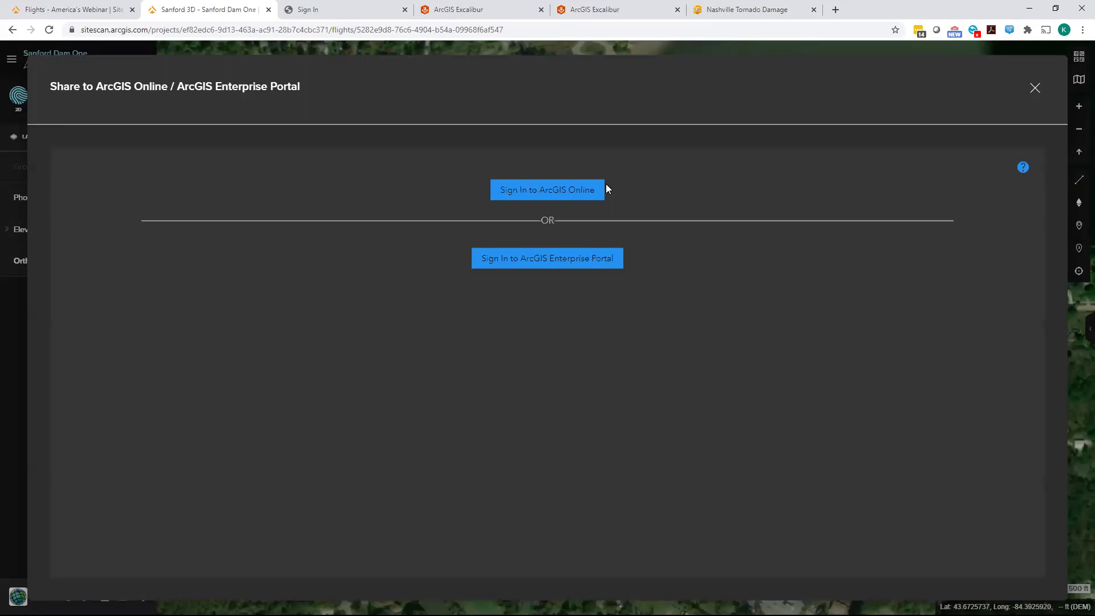
pyautogui.click(603, 188)
pyautogui.click(189, 195)
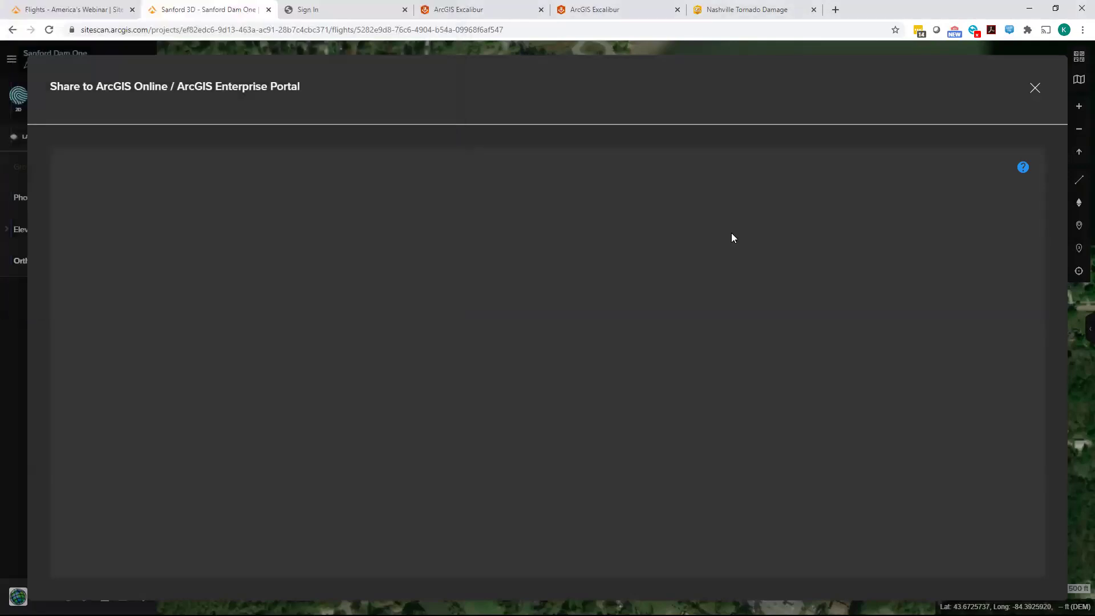
pyautogui.scroll(-3, 240, 370)
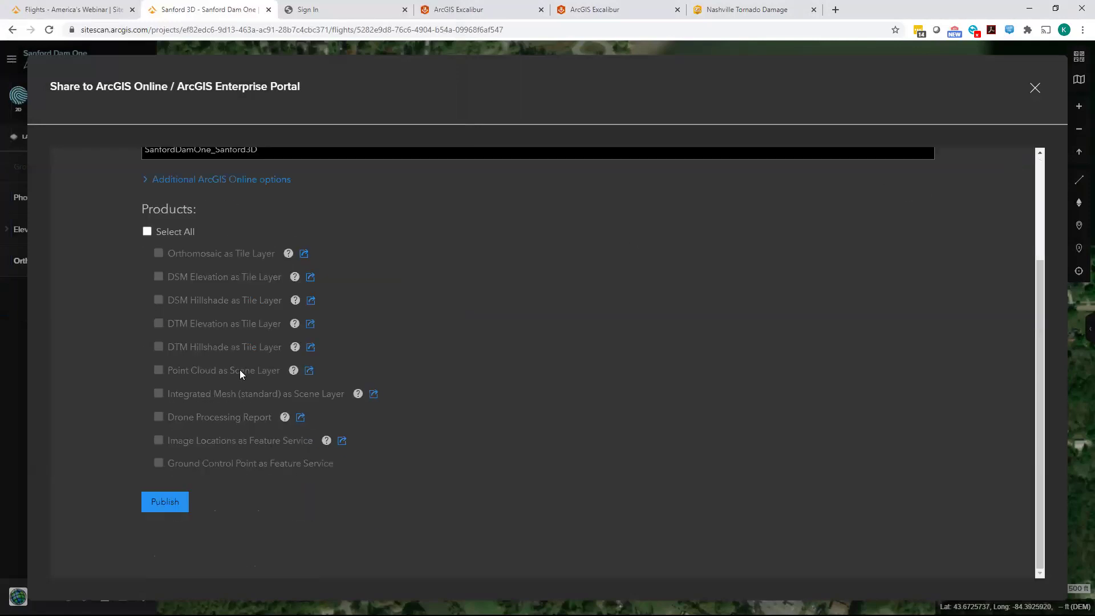
pyautogui.scroll(2, 215, 269)
pyautogui.scroll(-2, 215, 270)
pyautogui.click(1035, 88)
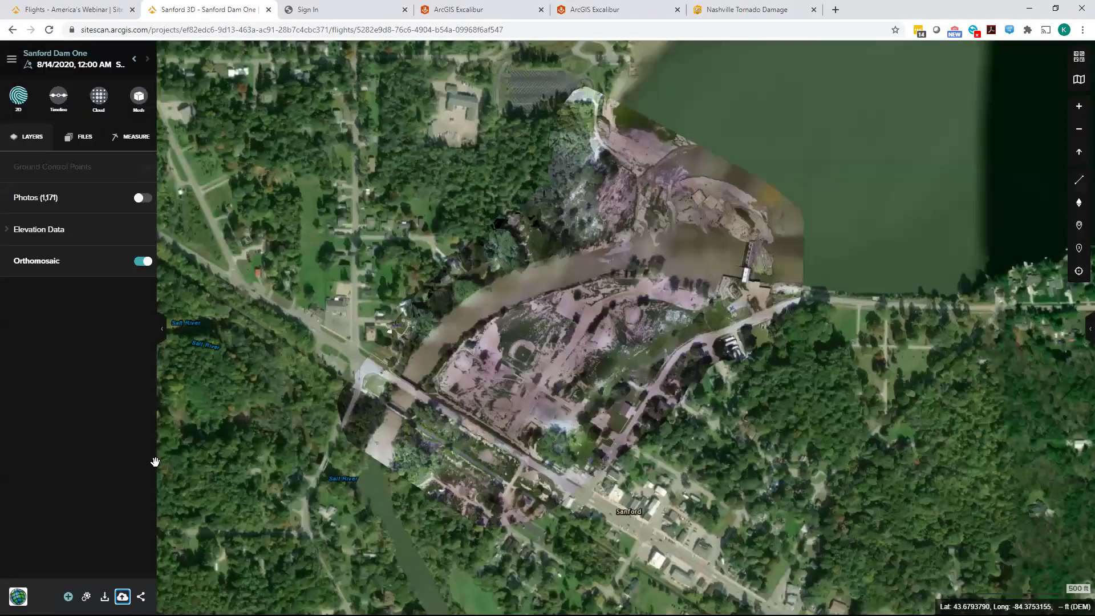
# Reopen the sharing dialog, sign out of ArcGIS Online and sign in to ArcGIS Enterprise Portal through Esri Imagery & Remote Sensing
pyautogui.click(122, 596)
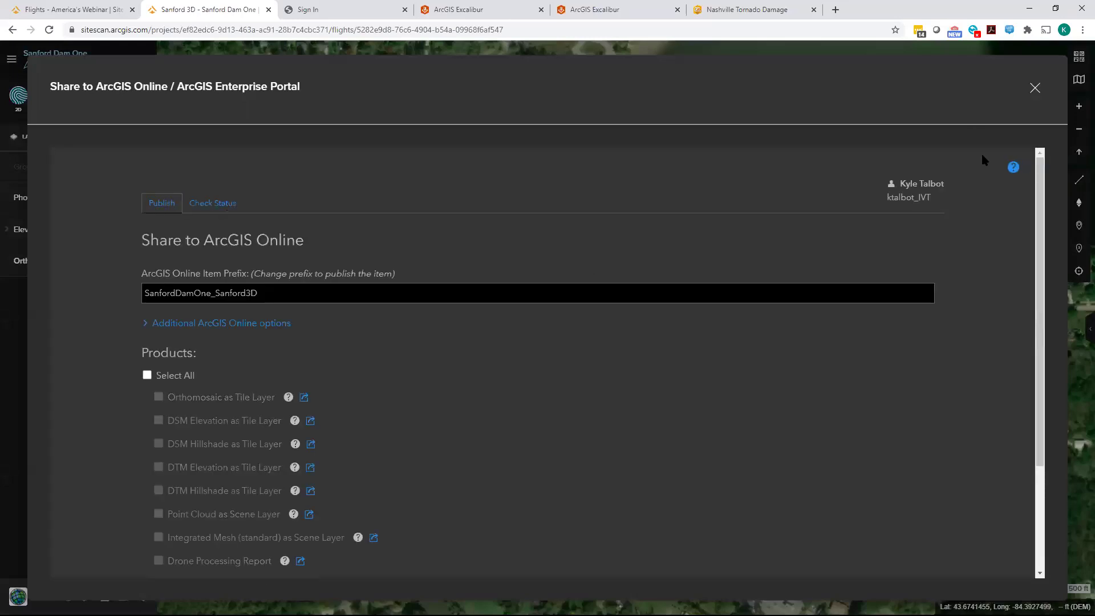
pyautogui.click(923, 203)
pyautogui.click(864, 250)
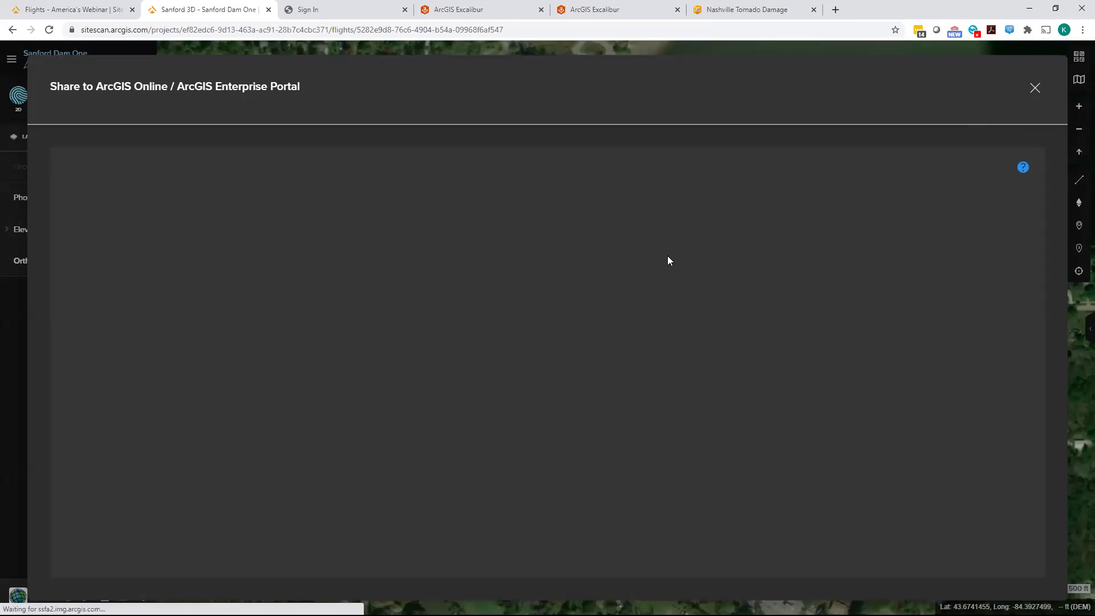
pyautogui.click(566, 261)
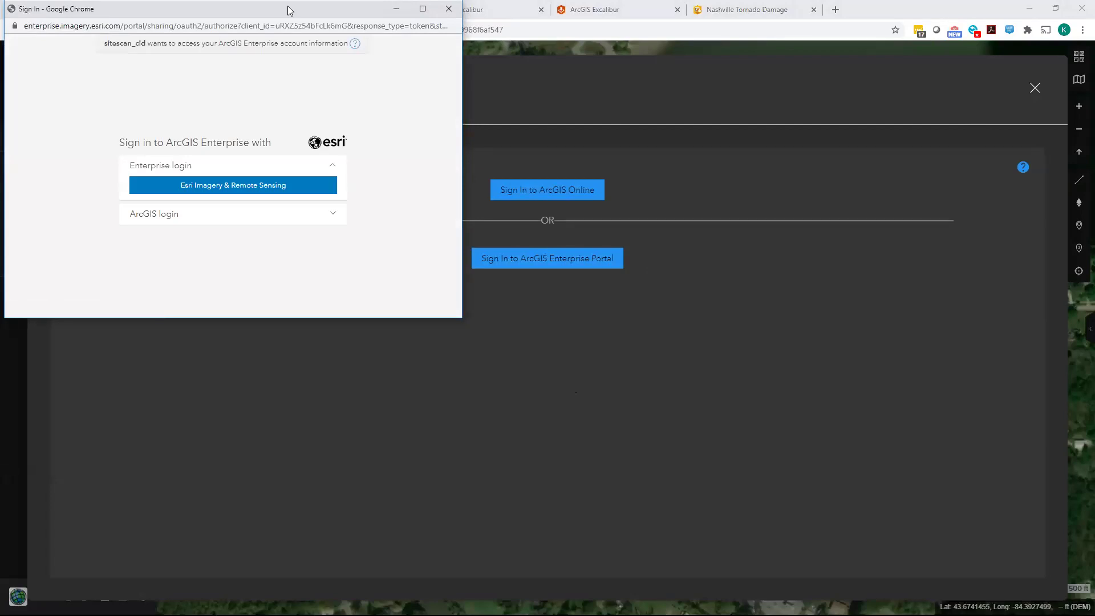
pyautogui.click(266, 184)
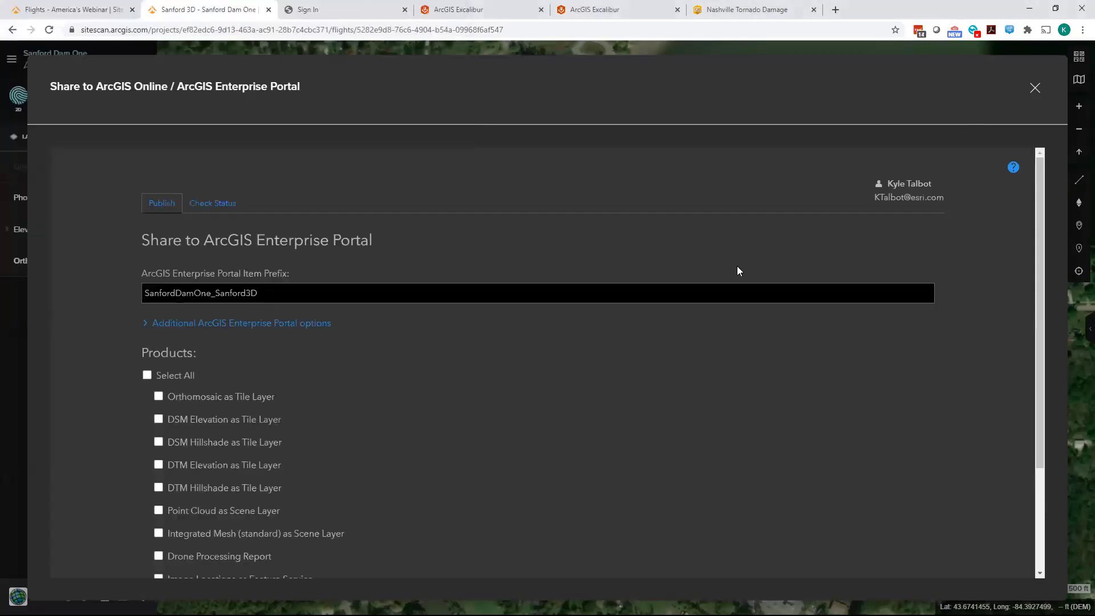
# Review the item prefix and the products available for publishing to ArcGIS Enterprise Portal
pyautogui.scroll(-1, 400, 296)
pyautogui.scroll(-2, 399, 296)
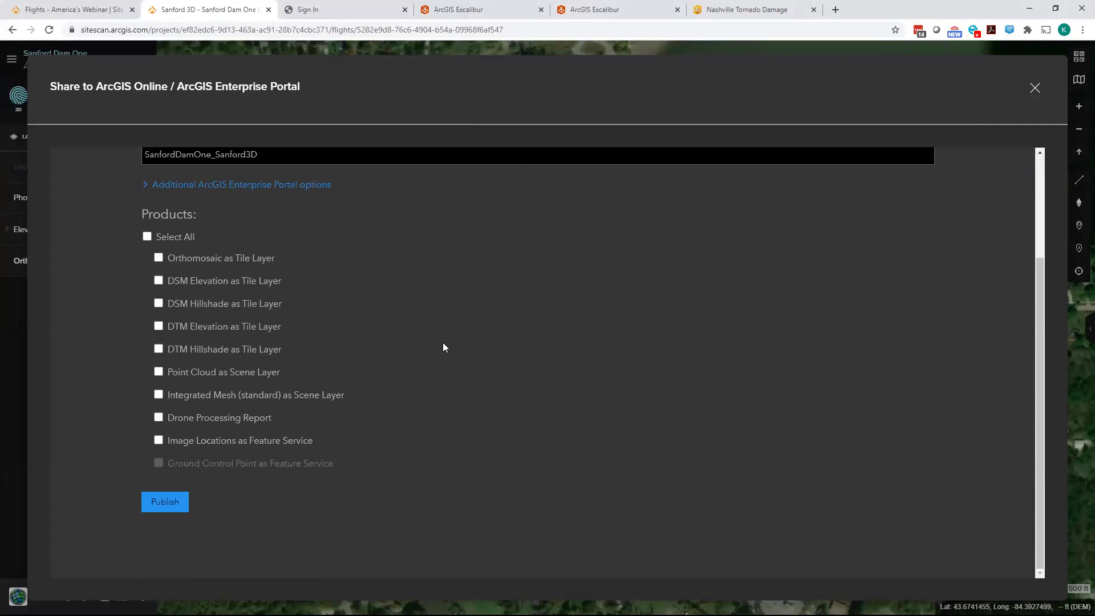
pyautogui.scroll(3, 541, 368)
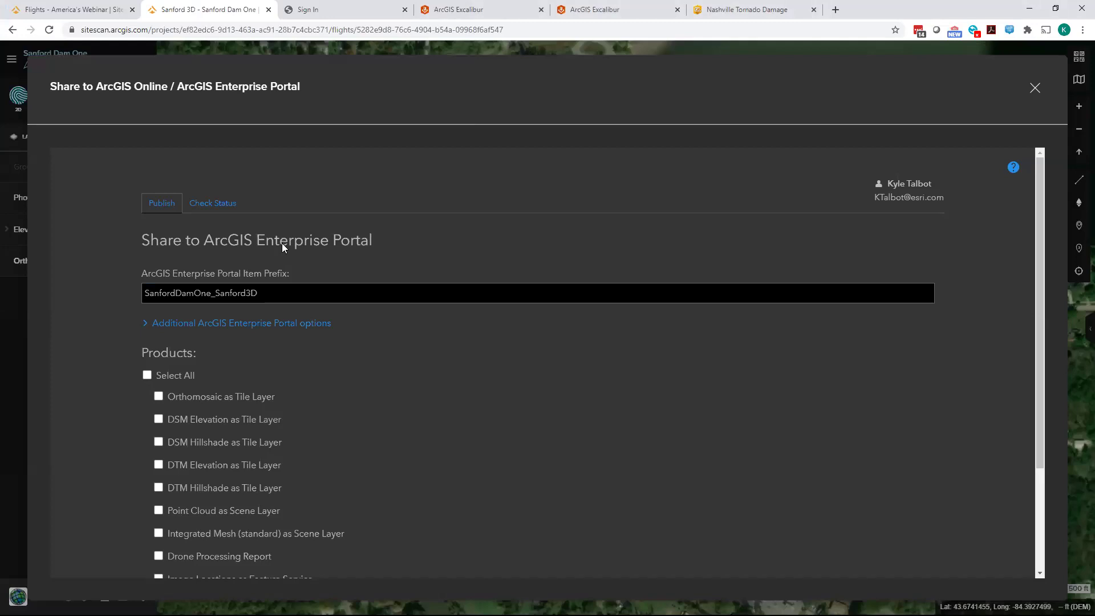
pyautogui.scroll(-3, 344, 303)
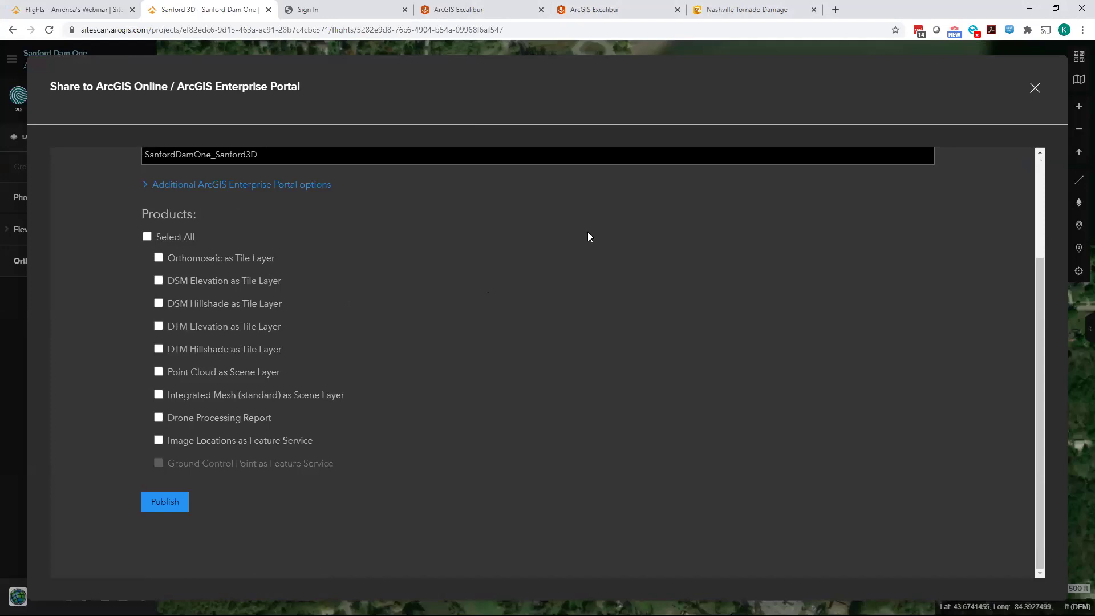
# Close the portal sharing dialog and check the photo upload of the America's Webinar flight
pyautogui.scroll(3, 692, 393)
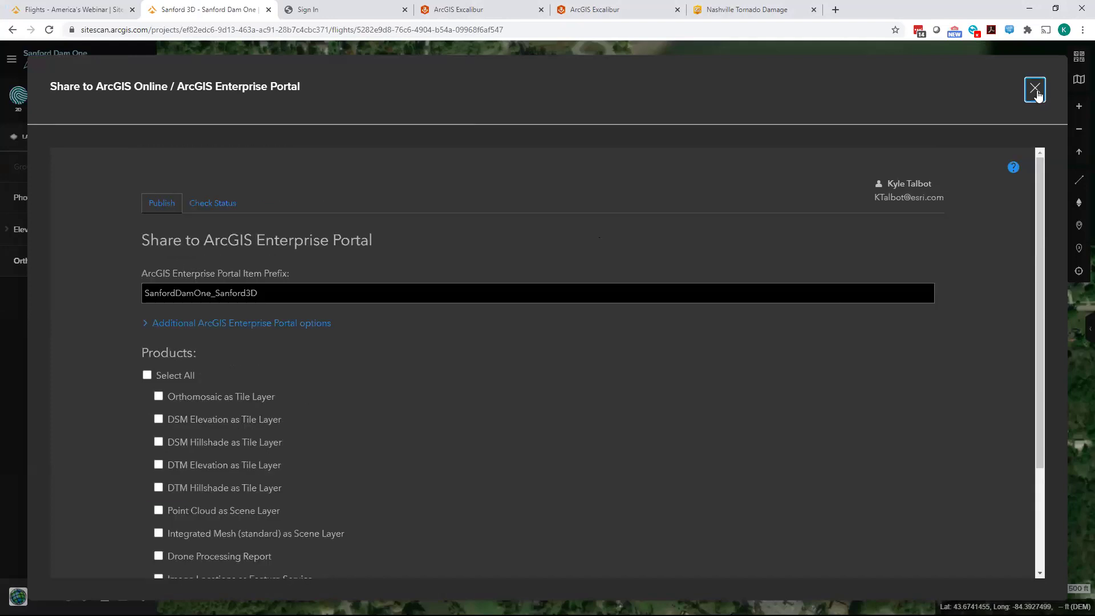
pyautogui.click(1039, 94)
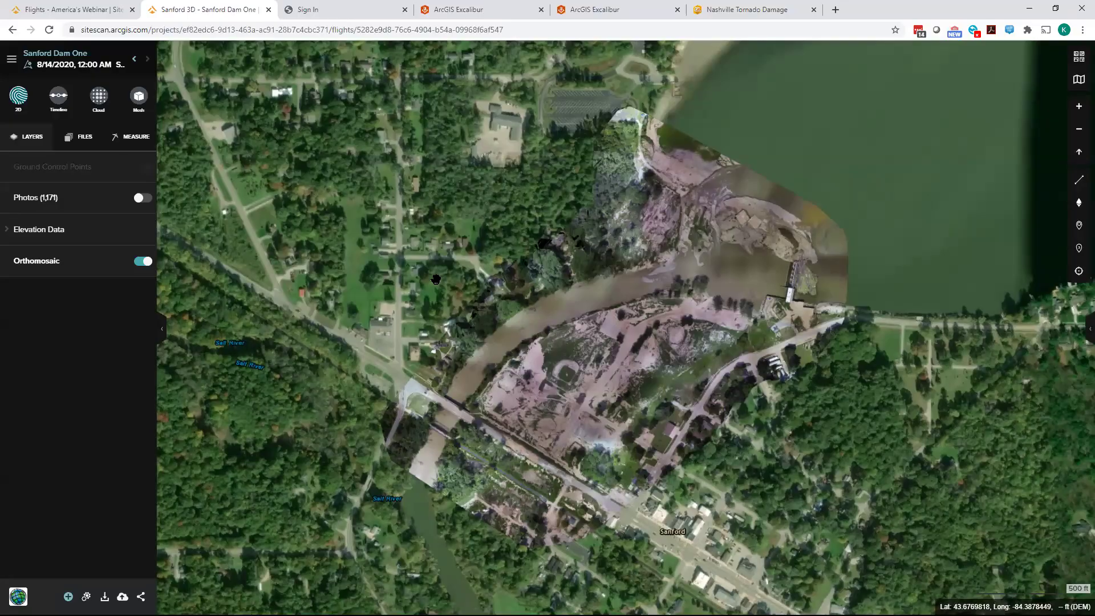
pyautogui.click(90, 9)
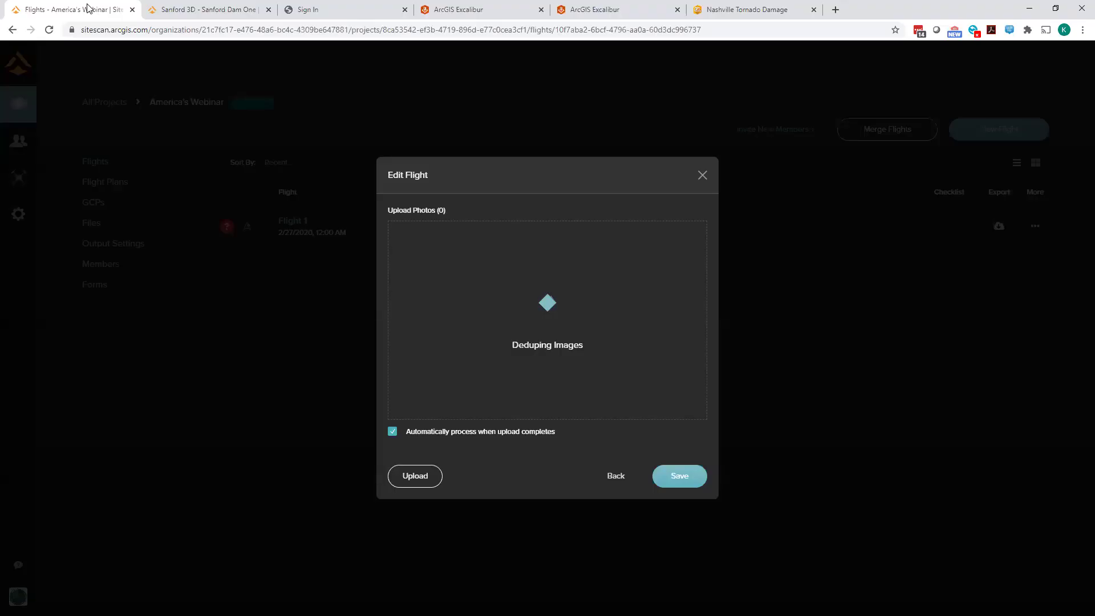
pyautogui.click(233, 8)
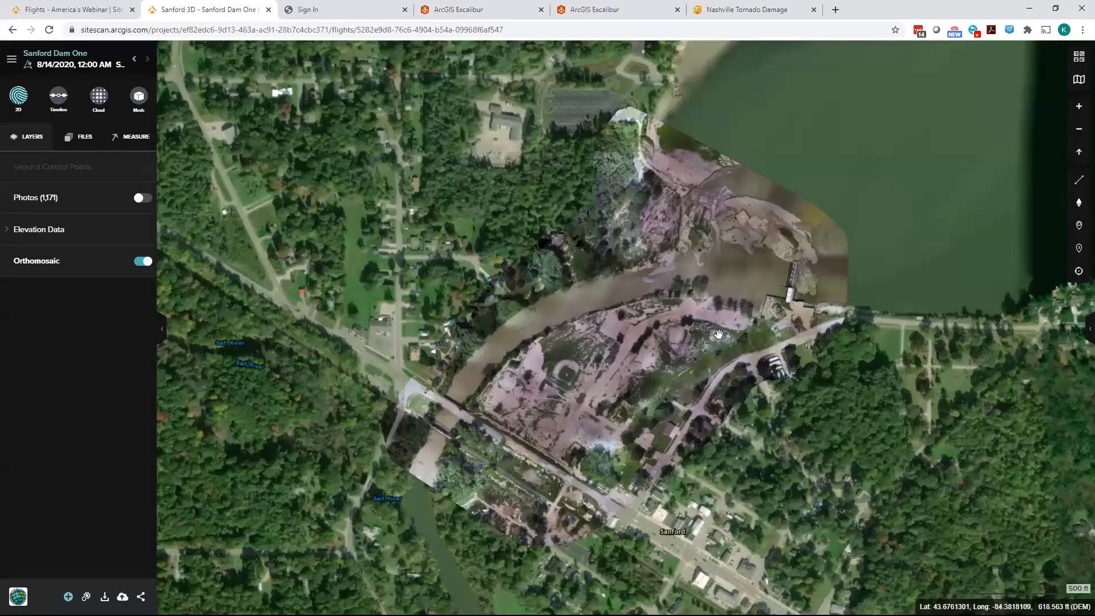
pyautogui.click(60, 11)
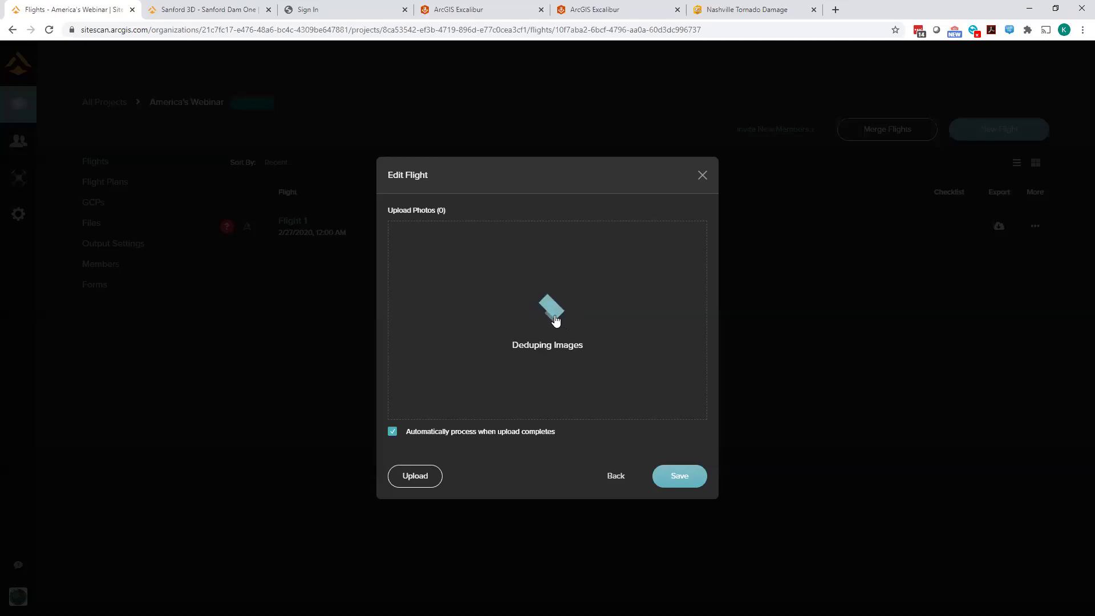
pyautogui.click(223, 14)
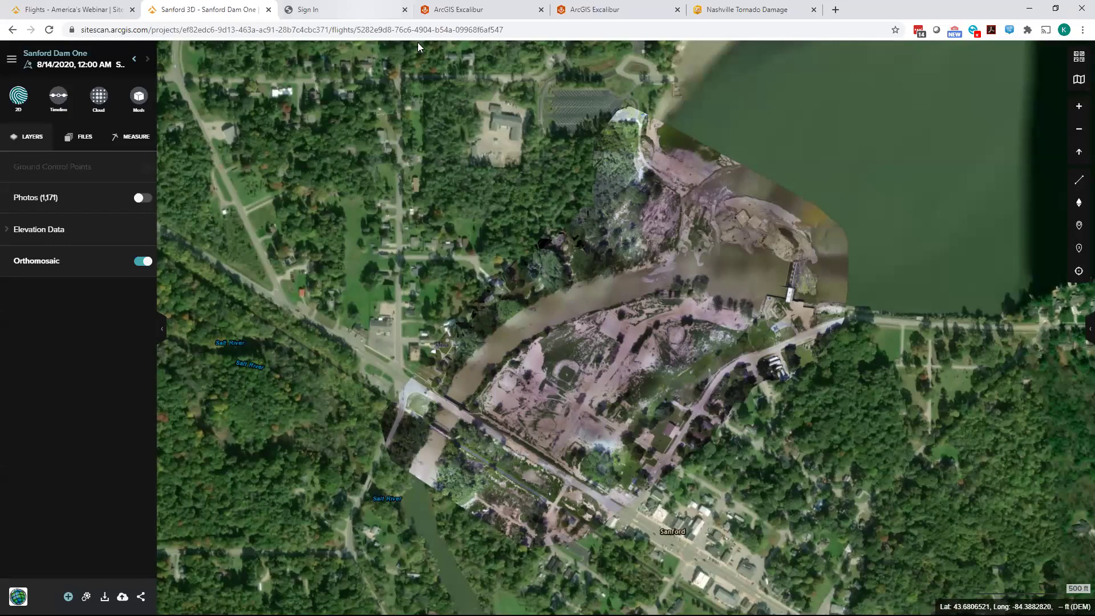
# Switch to ArcGIS Enterprise, sign in through Esri Imagery & Remote Sensing and launch ArcGIS Excalibur
pyautogui.click(366, 10)
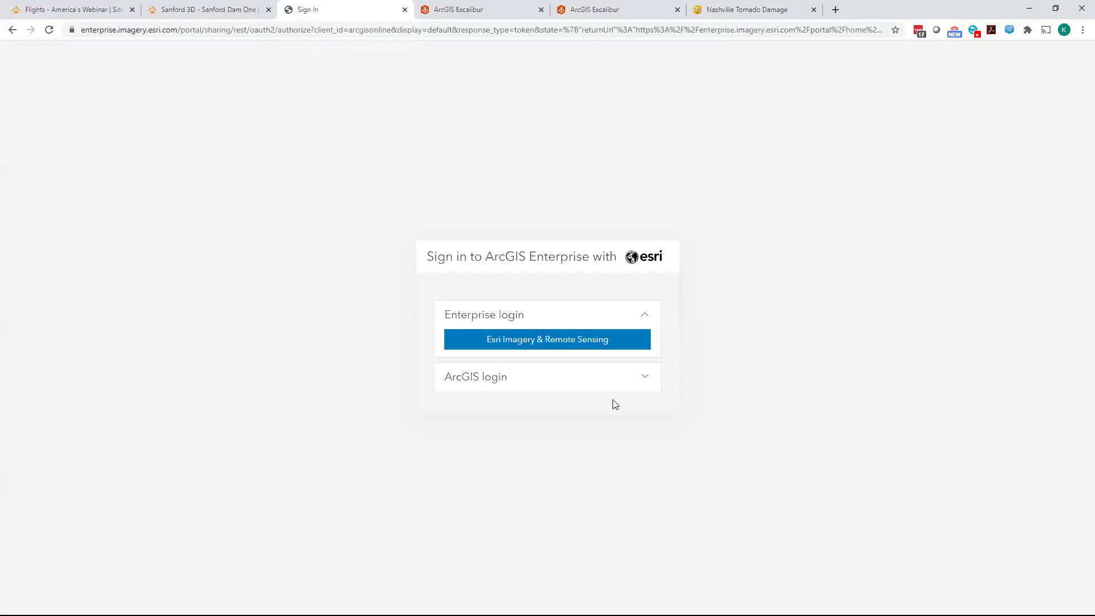
pyautogui.click(559, 339)
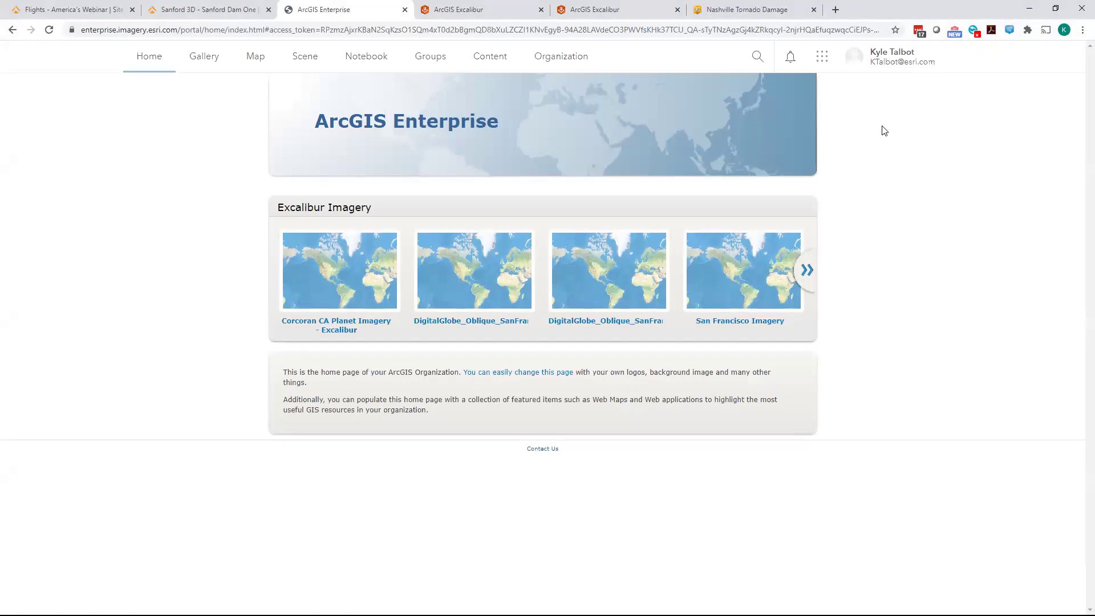
pyautogui.click(824, 59)
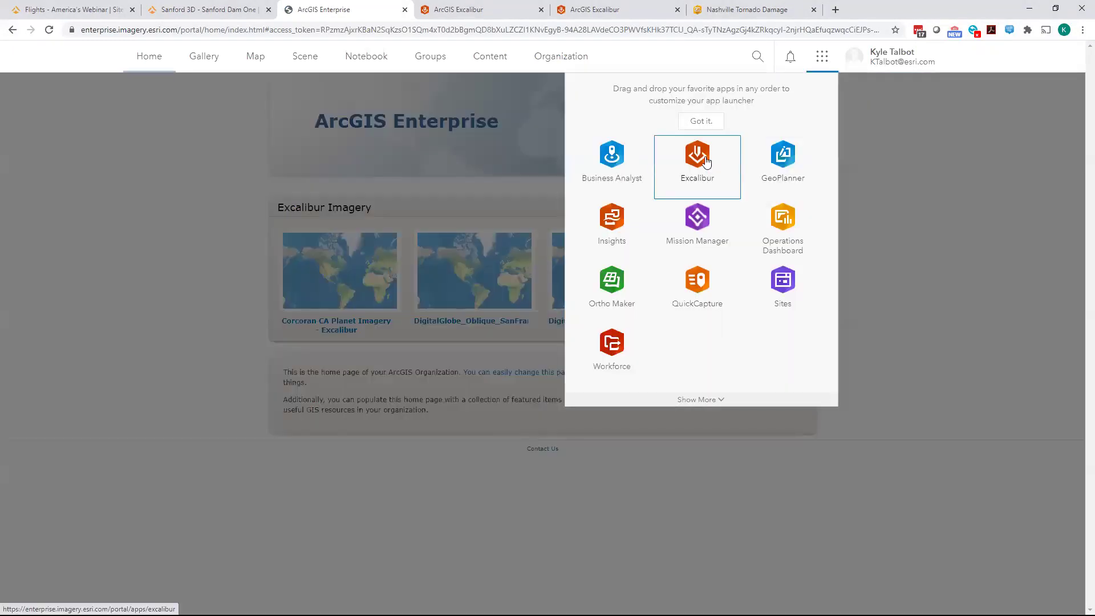
pyautogui.click(706, 161)
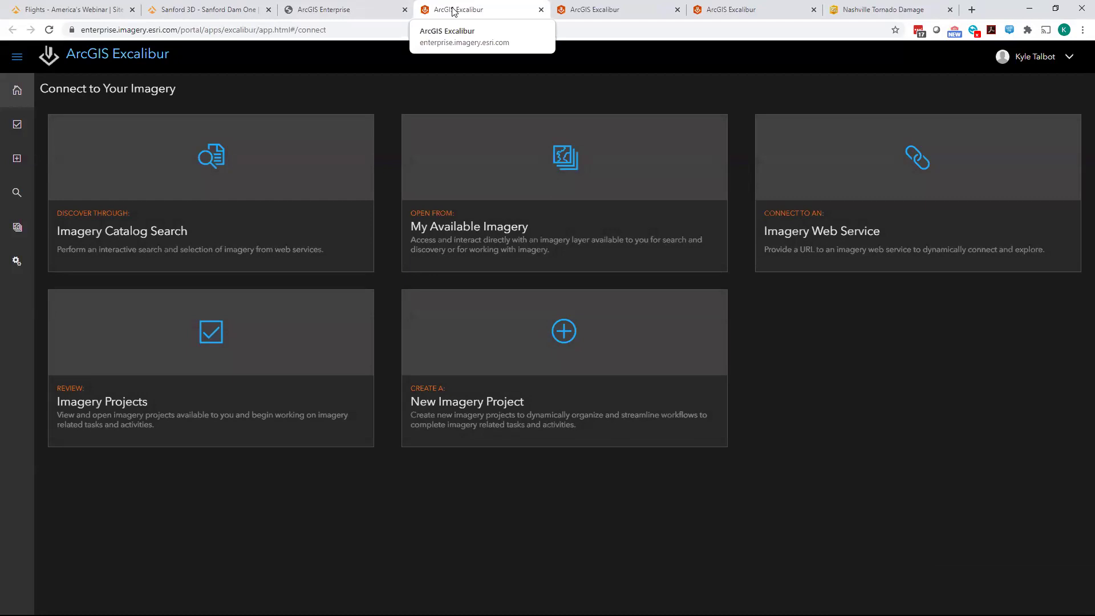
# Open My Available Imagery and look through the imagery layers offered for connection
pyautogui.click(601, 171)
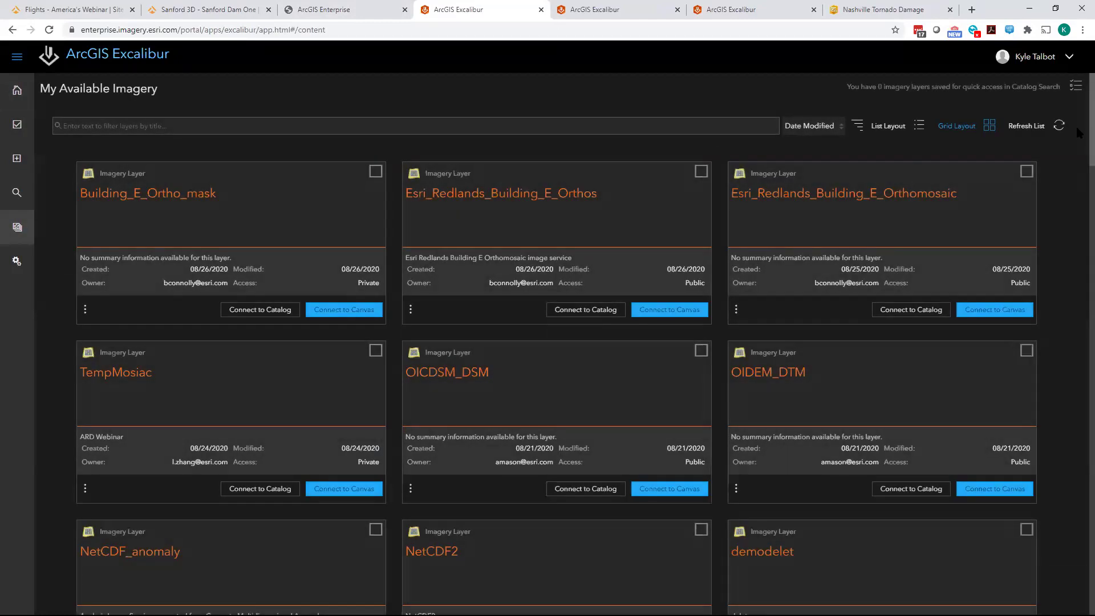
pyautogui.scroll(-3, 1079, 133)
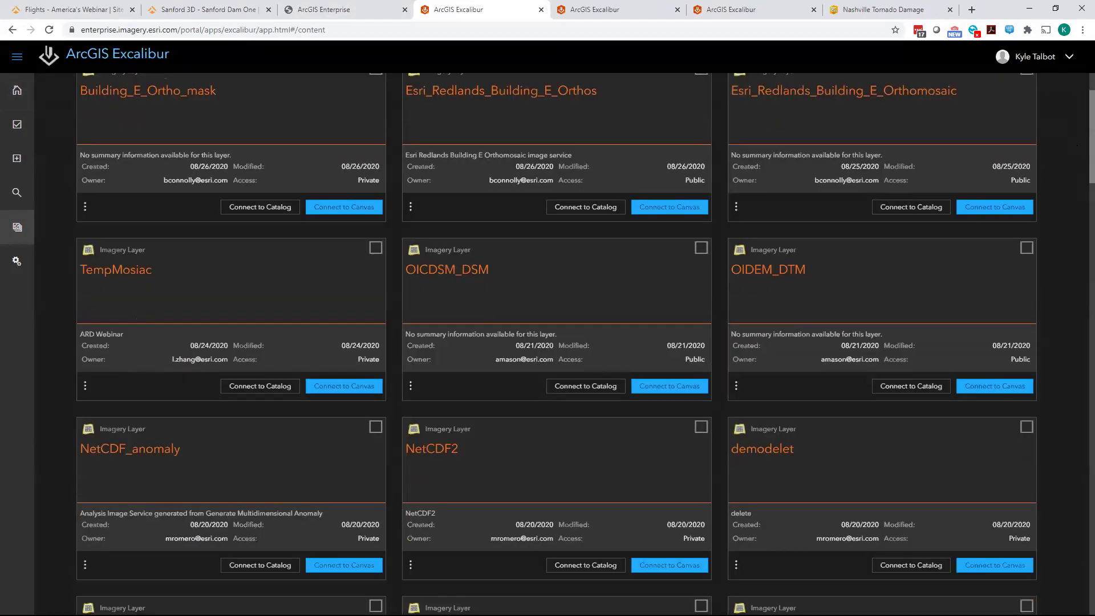
pyautogui.scroll(2, 1080, 150)
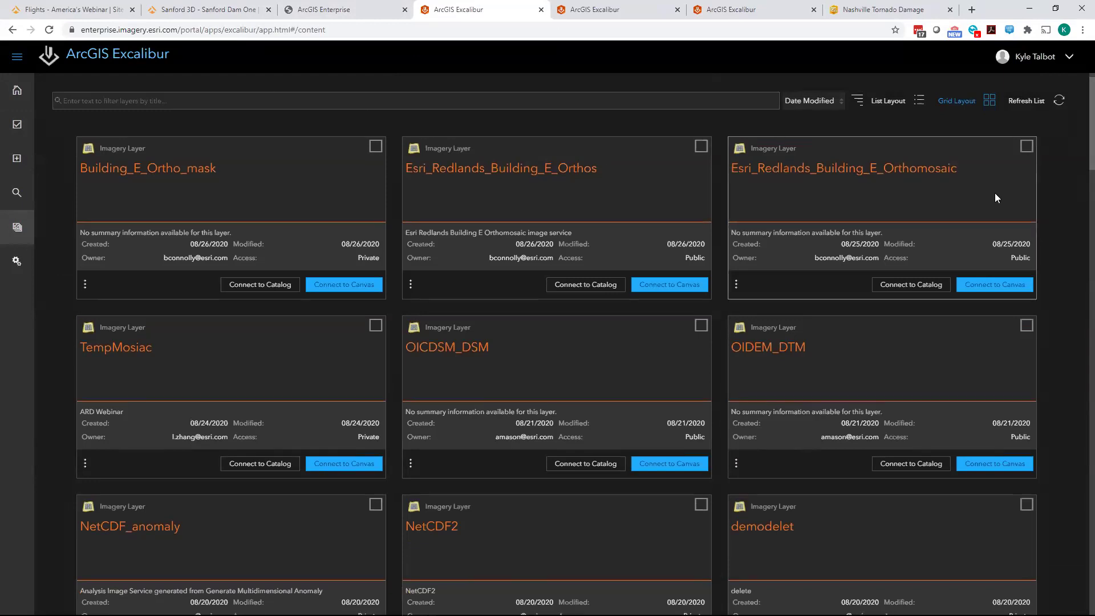
pyautogui.scroll(1, 1066, 234)
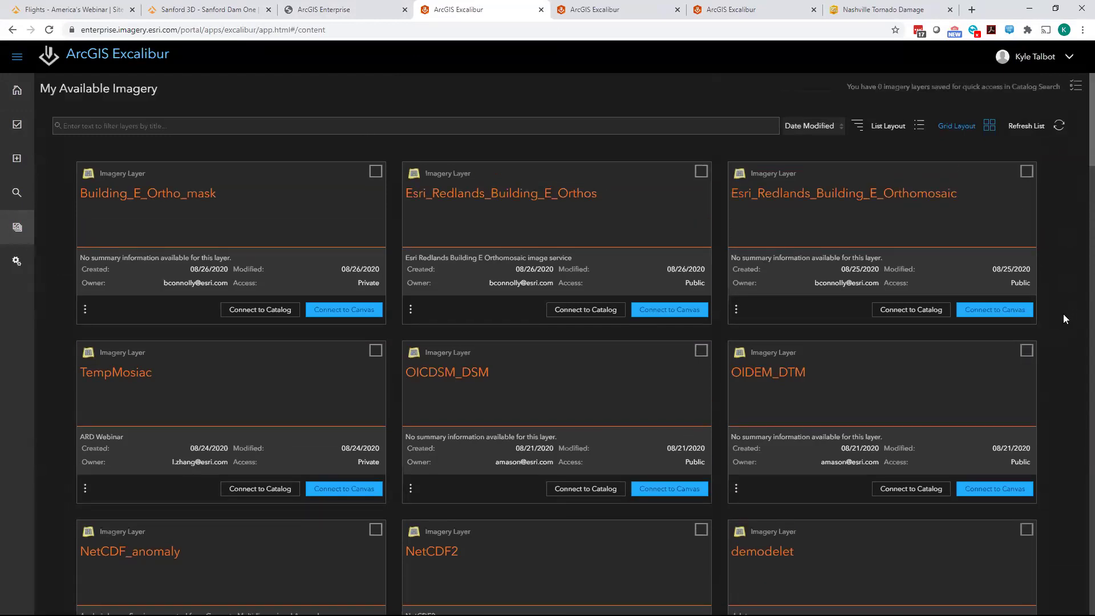
pyautogui.scroll(-10, 1064, 313)
pyautogui.scroll(-10, 1062, 316)
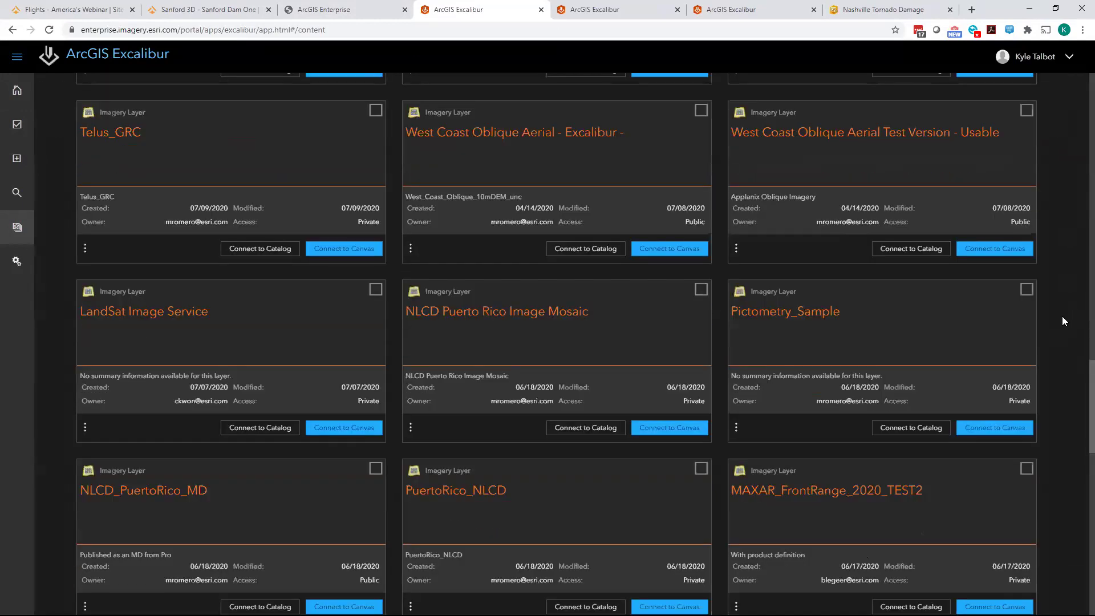
pyautogui.scroll(10, 1062, 316)
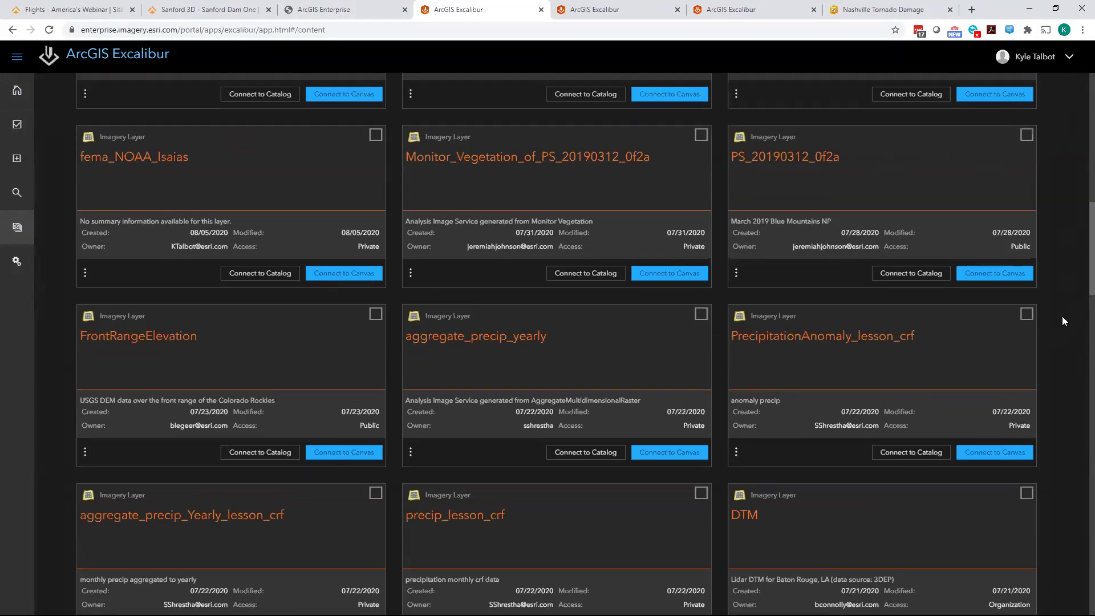
pyautogui.scroll(10, 1063, 316)
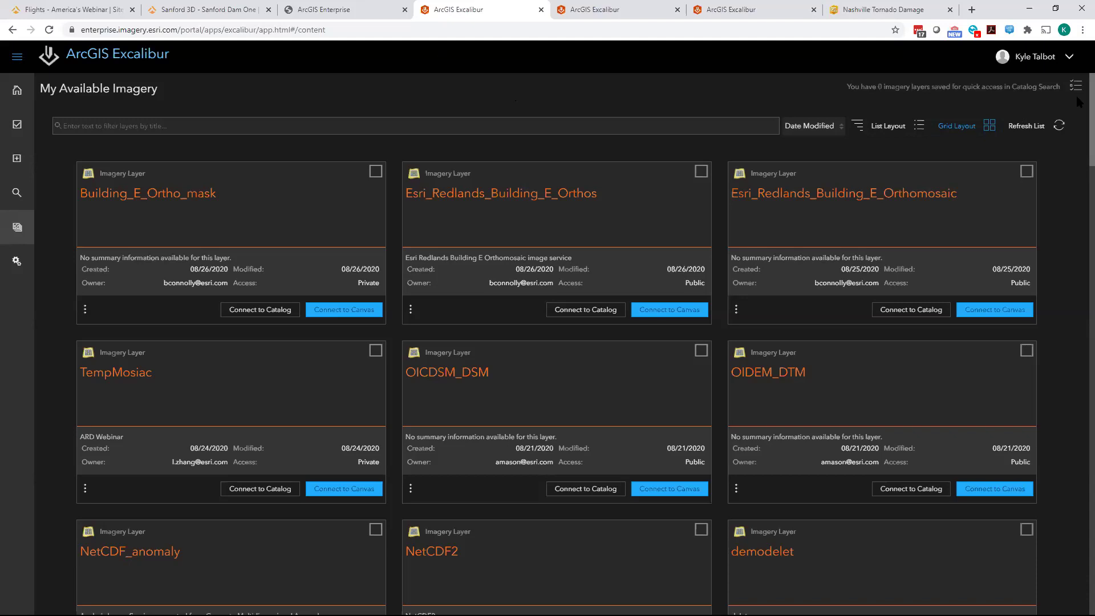
pyautogui.scroll(-1, 1078, 102)
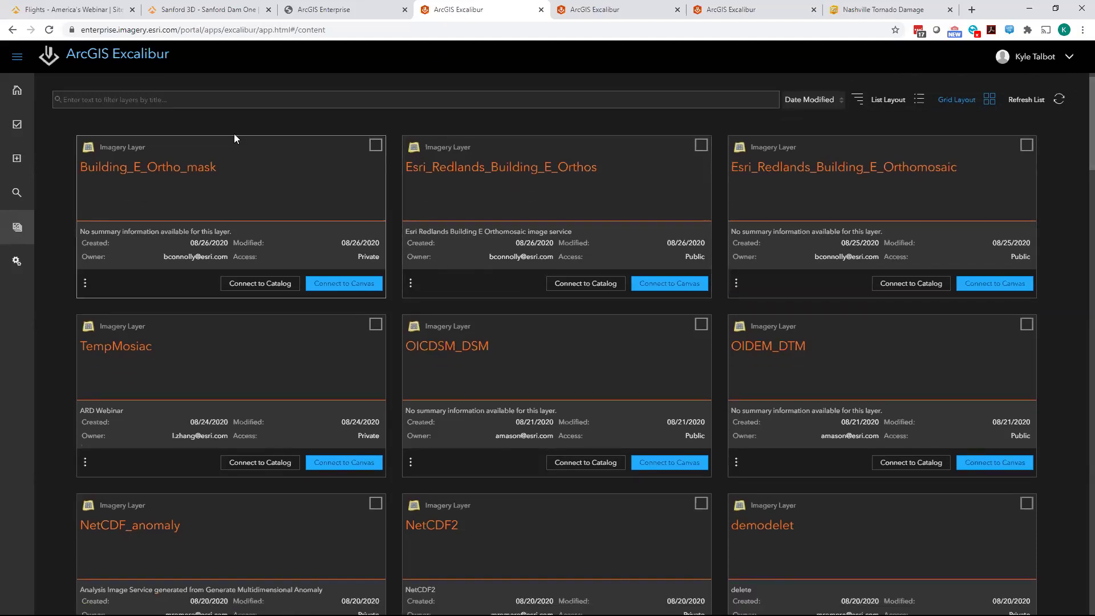
pyautogui.scroll(1, 330, 108)
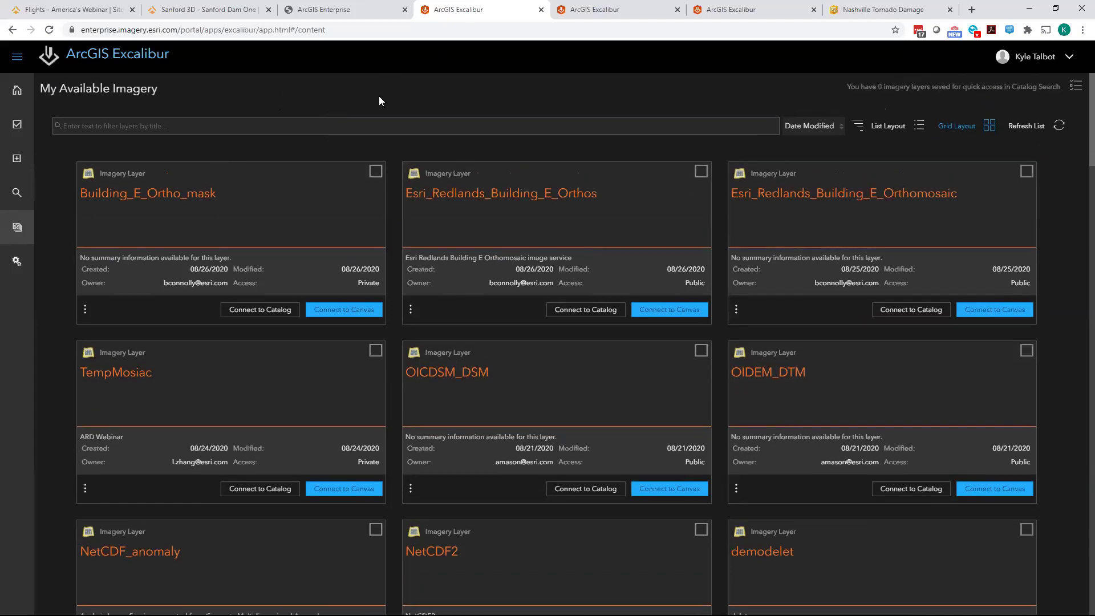
pyautogui.scroll(-5, 57, 365)
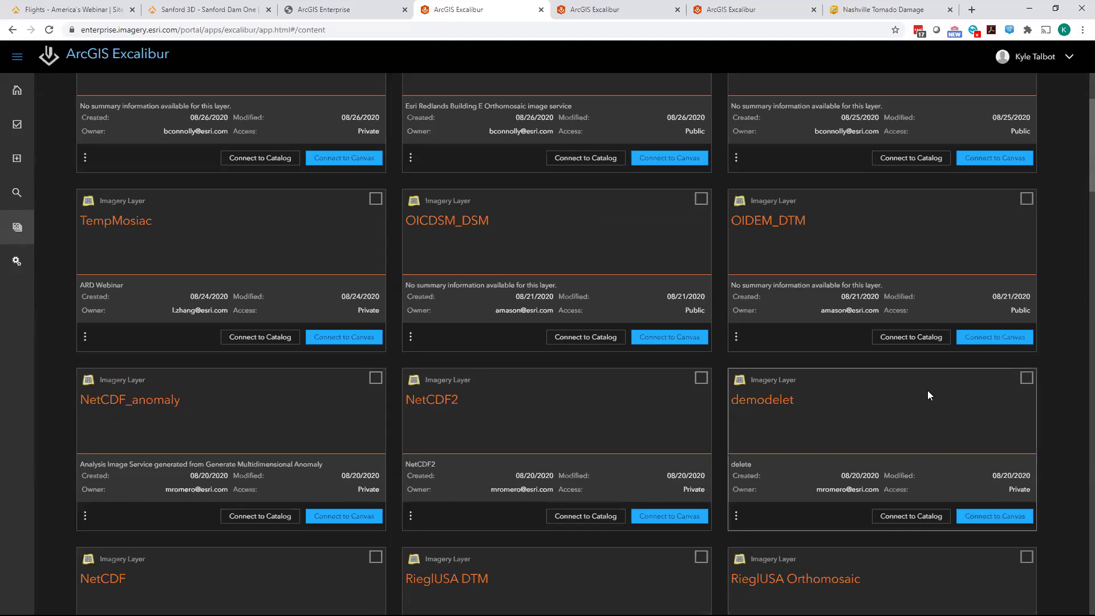
pyautogui.scroll(-5, 970, 394)
pyautogui.scroll(-6, 1065, 264)
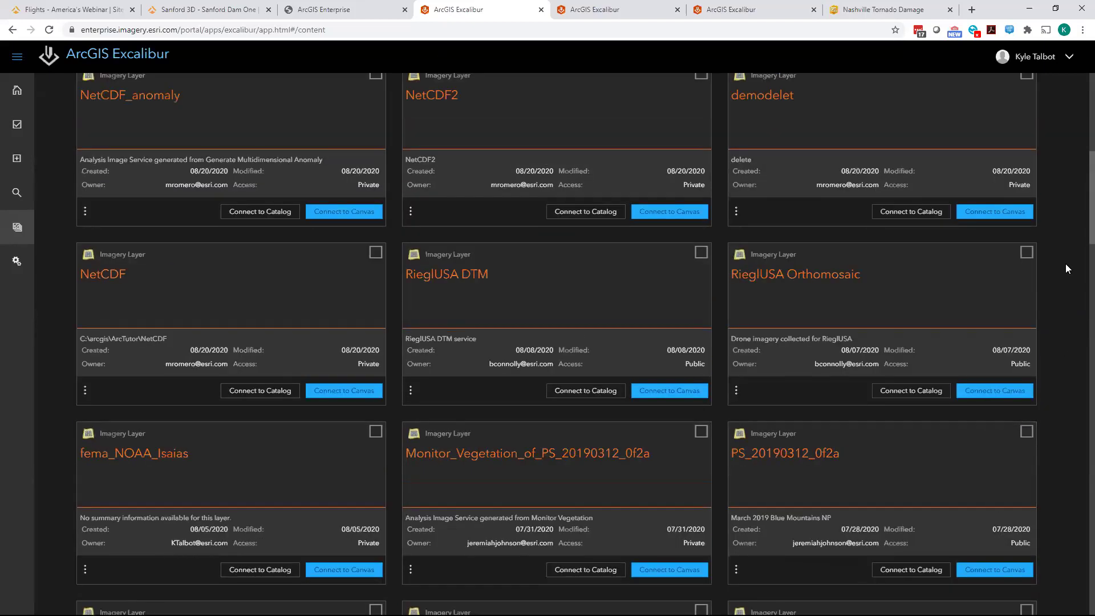
# Filter the available imagery layers by the title text s3
pyautogui.scroll(16, 1064, 269)
pyautogui.click(130, 133)
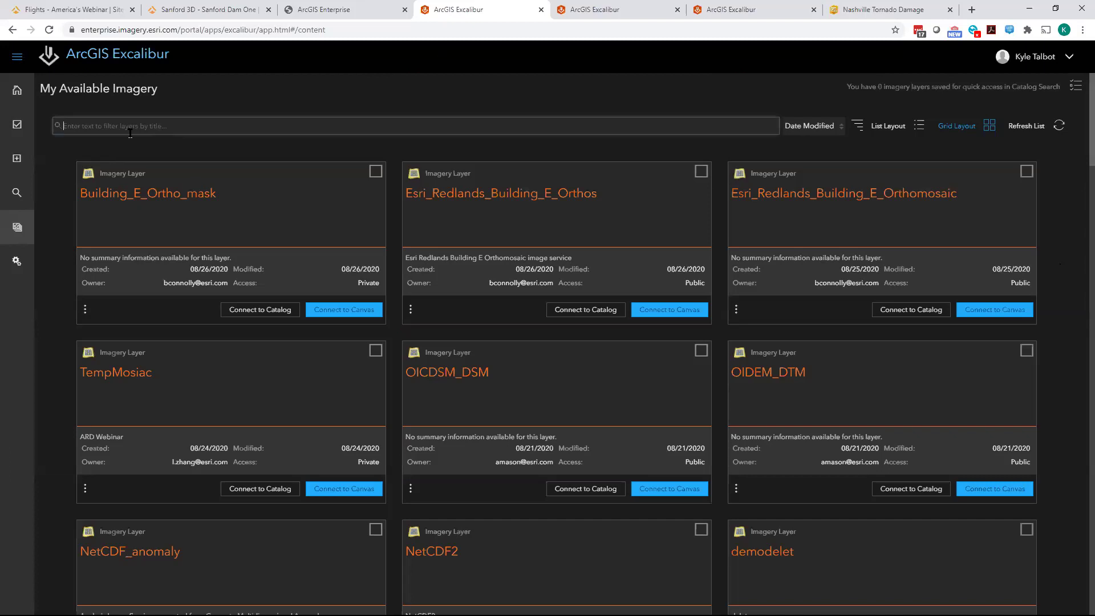
pyautogui.write('s3')
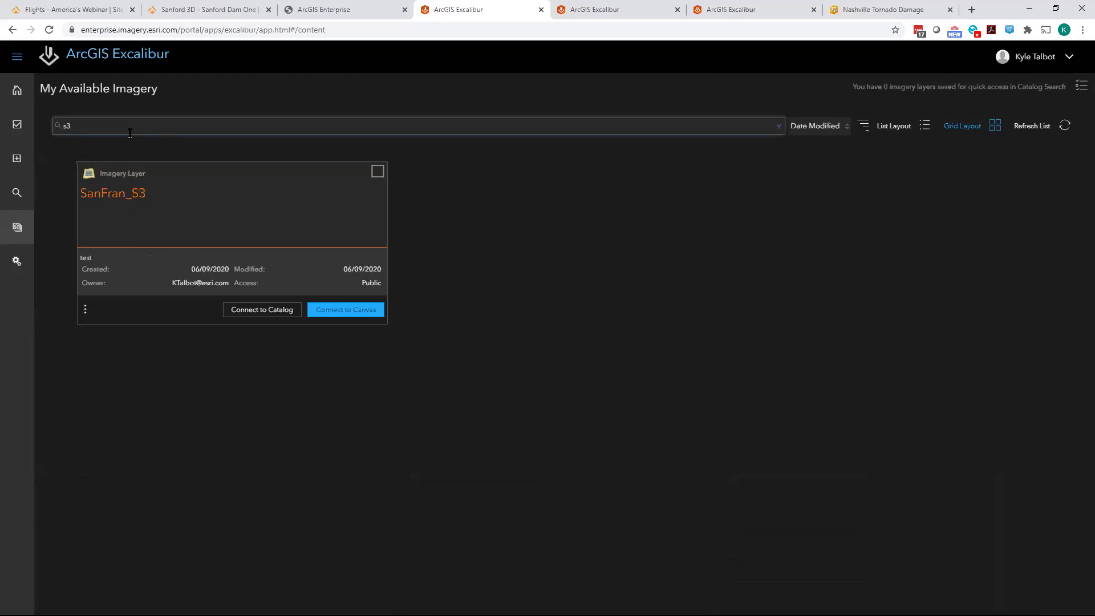
# Connect the SanFran_S3 imagery layer to the catalog, run an imagery search over the map area and look through the results
pyautogui.click(266, 315)
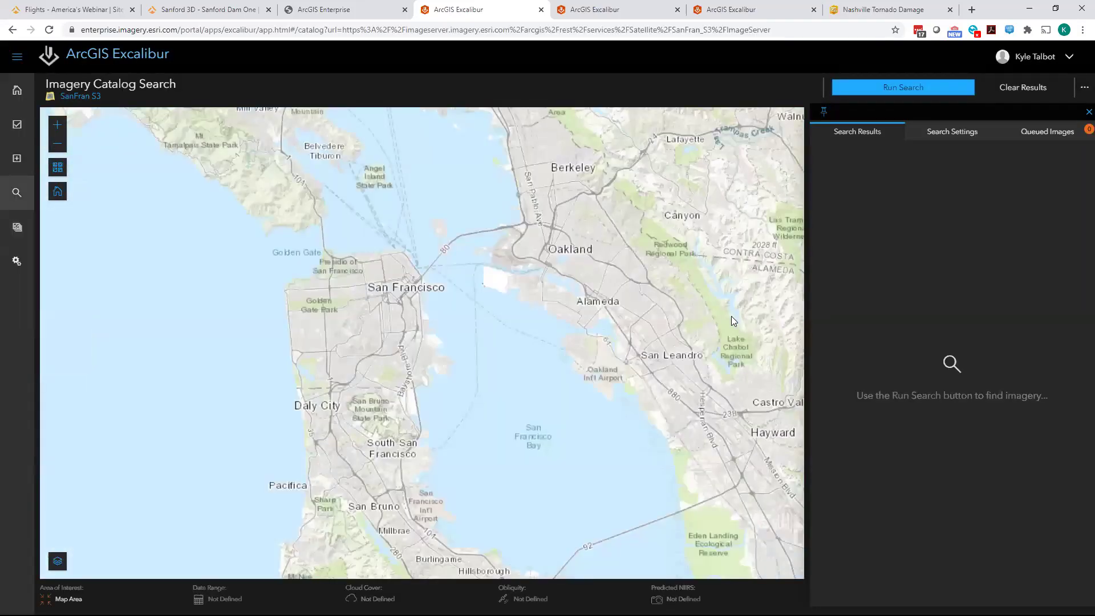
pyautogui.click(914, 87)
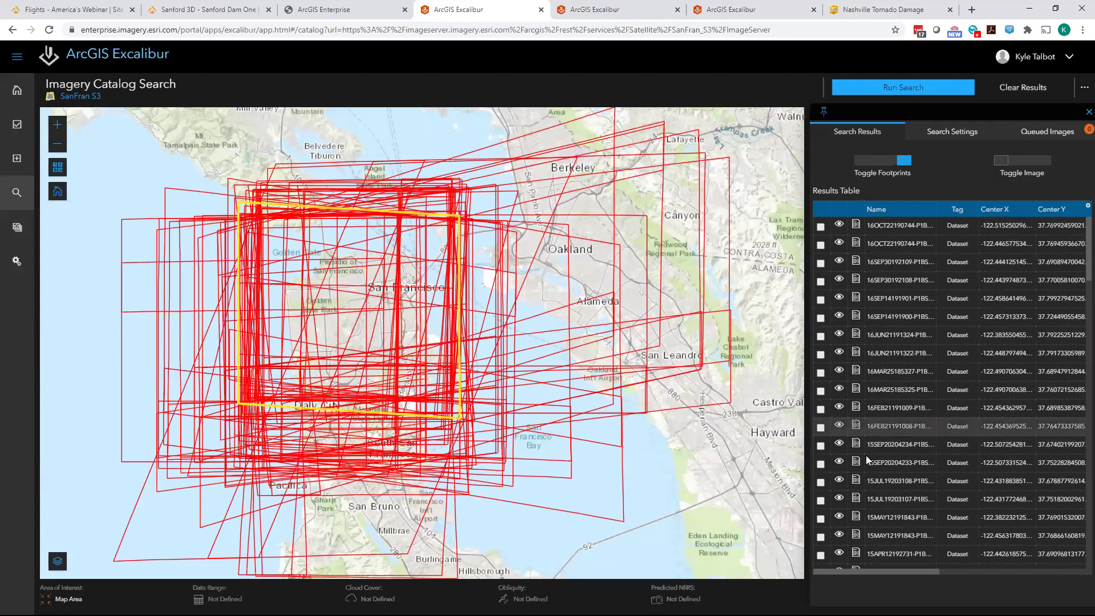
pyautogui.scroll(-3, 867, 460)
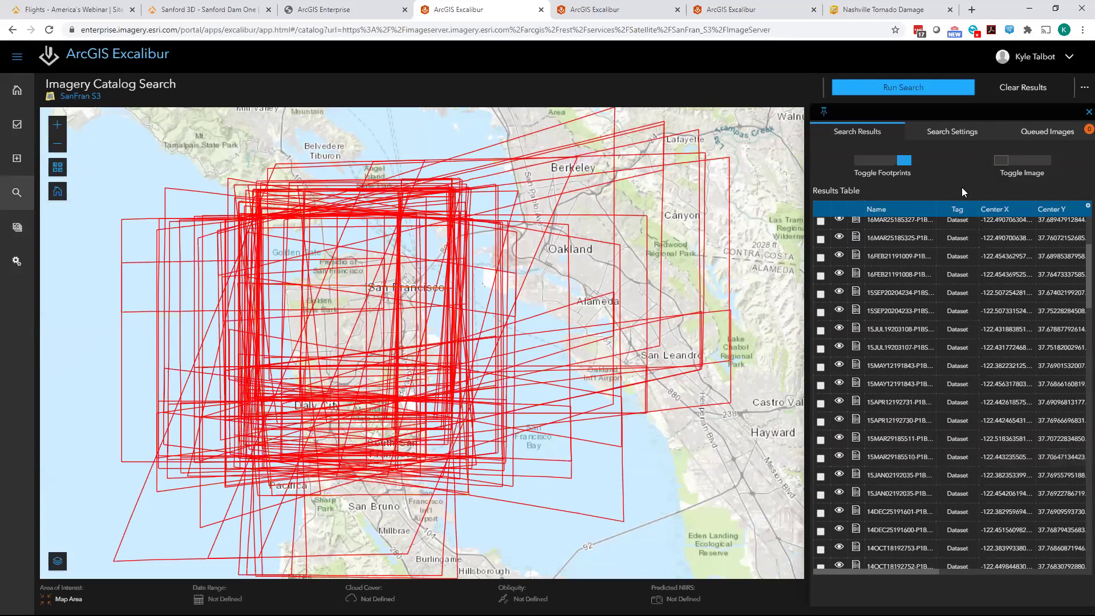
# Review the search settings for the area of interest, date range and cloud cover filters
pyautogui.click(961, 136)
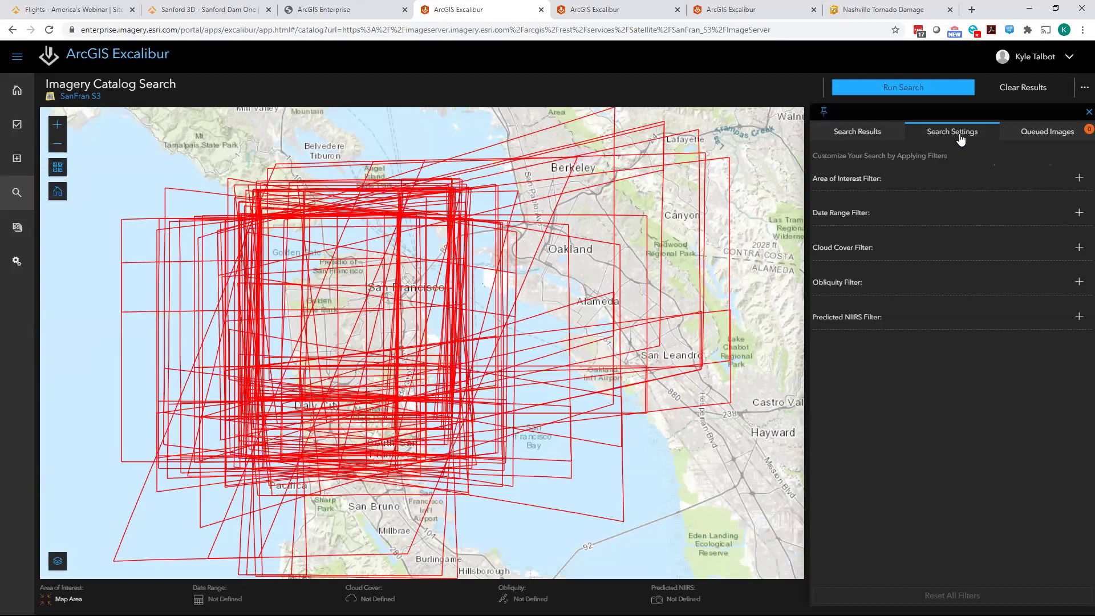
pyautogui.click(1078, 181)
pyautogui.click(1078, 181)
pyautogui.click(1080, 214)
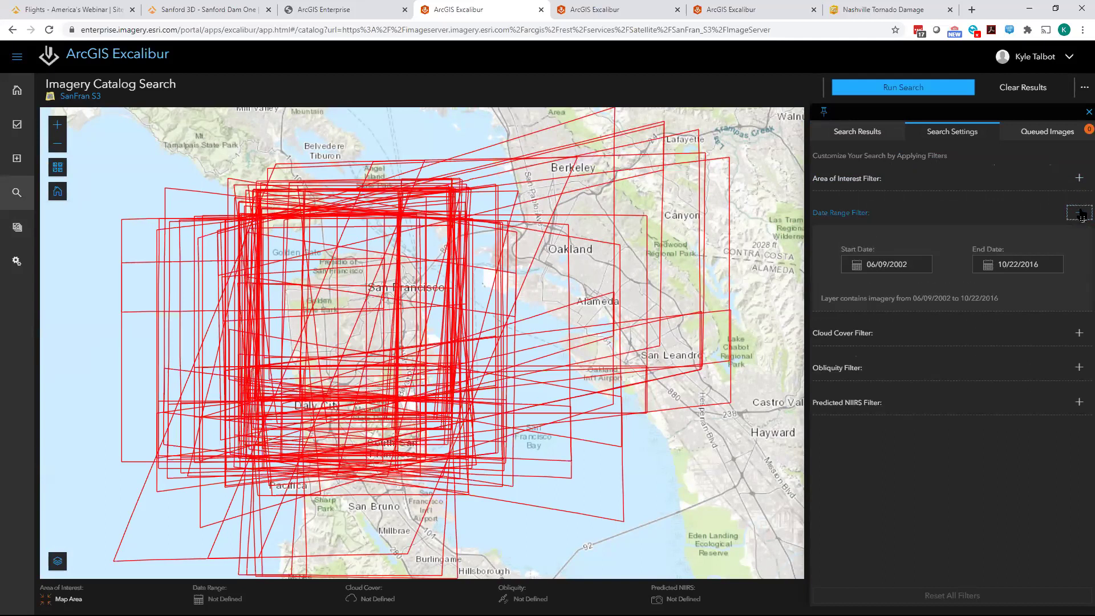
pyautogui.click(1081, 213)
pyautogui.click(1078, 249)
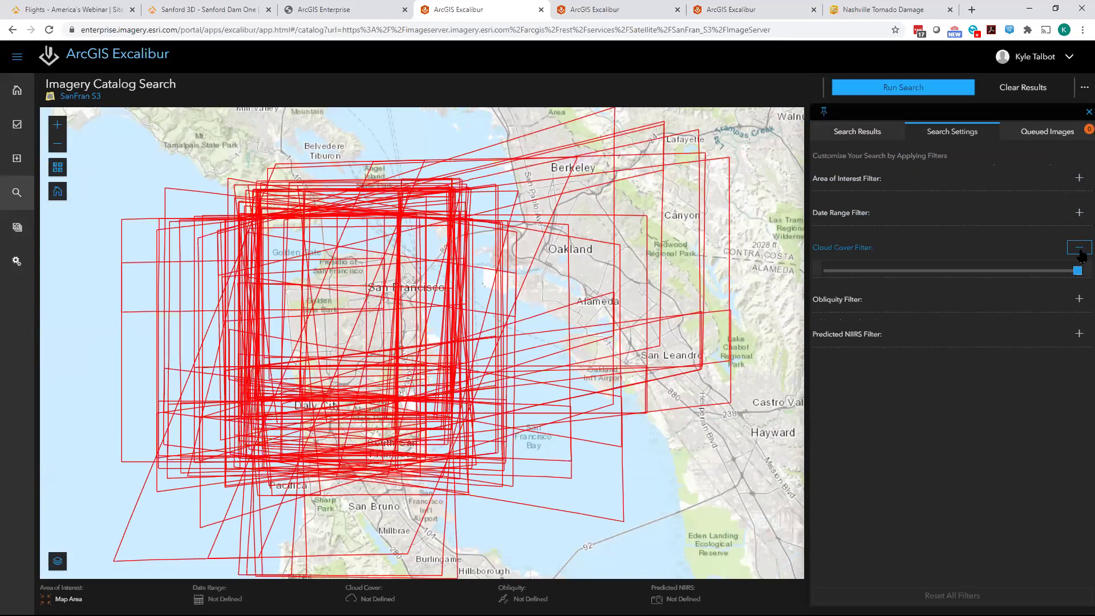
pyautogui.click(1080, 250)
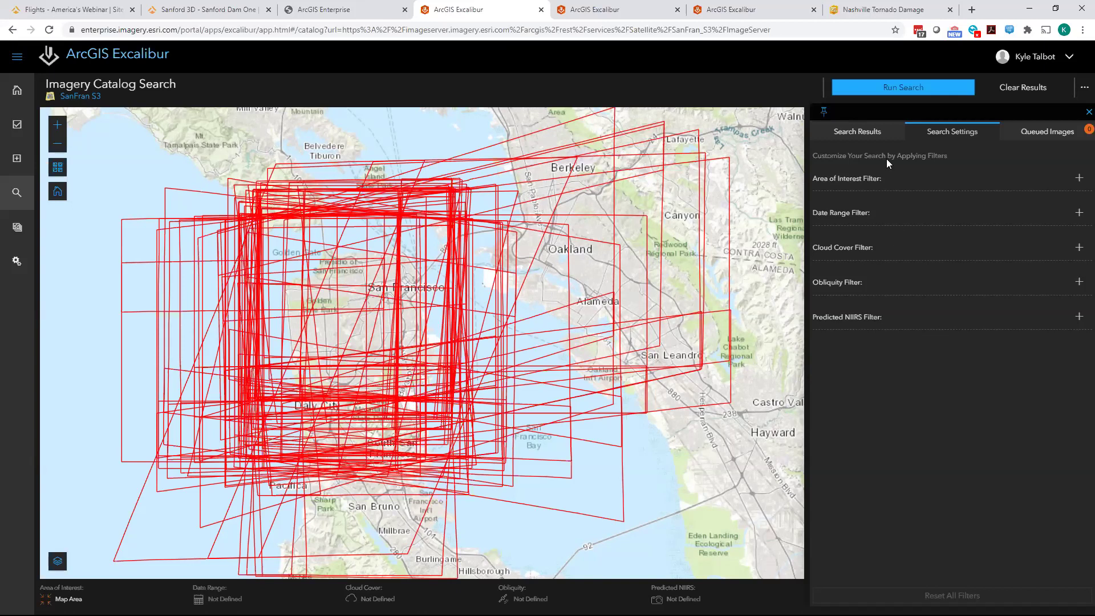
# Return to the search results and open the preview of image 16FEB21191009-P1BS
pyautogui.click(857, 134)
pyautogui.scroll(1, 1080, 235)
pyautogui.scroll(3, 1080, 236)
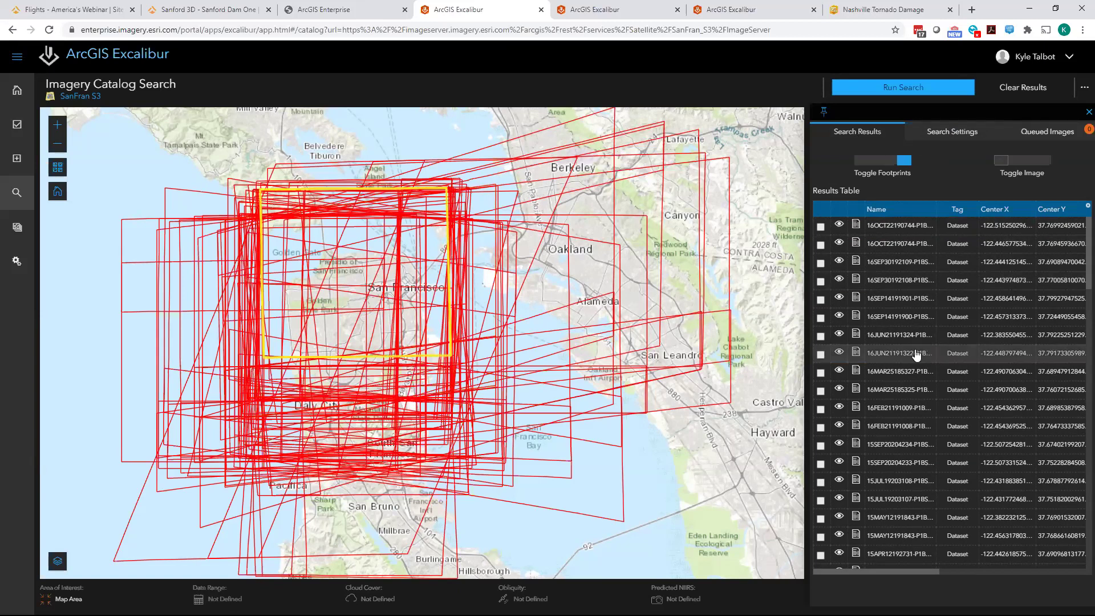
pyautogui.click(855, 354)
pyautogui.moveTo(805, 346); pyautogui.dragTo(808, 136)
pyautogui.click(803, 112)
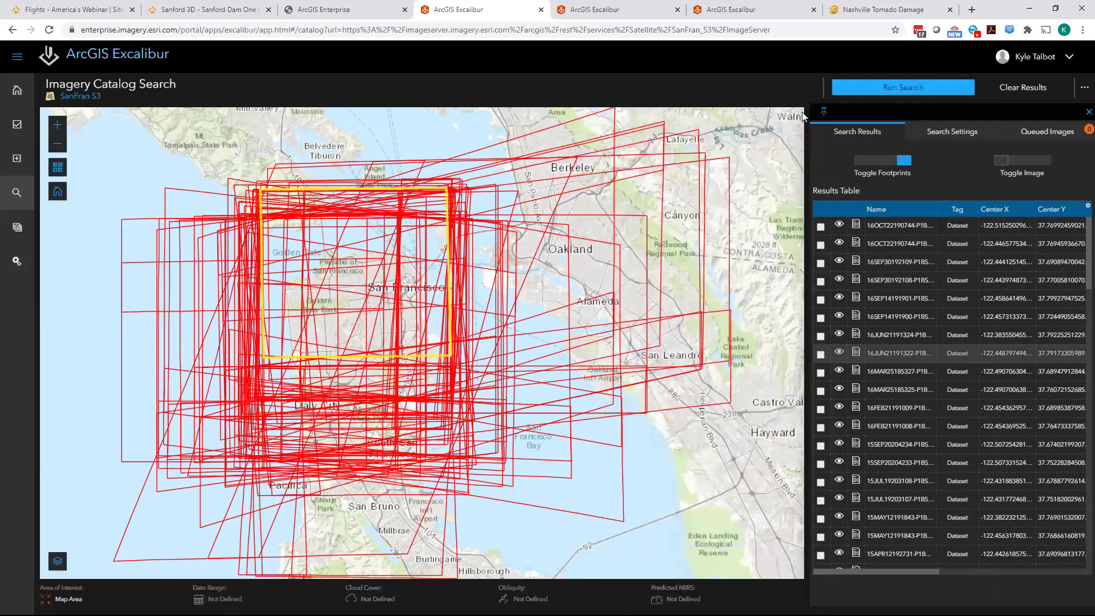
pyautogui.click(840, 408)
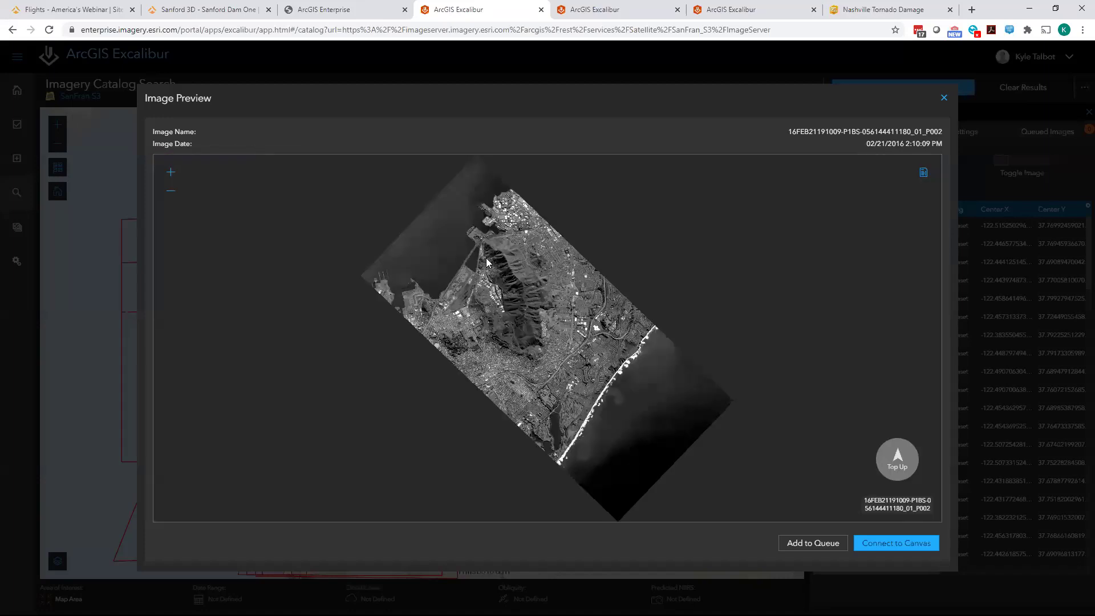
# Examine the marina and surrounding buildings up close in the image preview
pyautogui.scroll(5, 486, 258)
pyautogui.moveTo(717, 265); pyautogui.dragTo(640, 431)
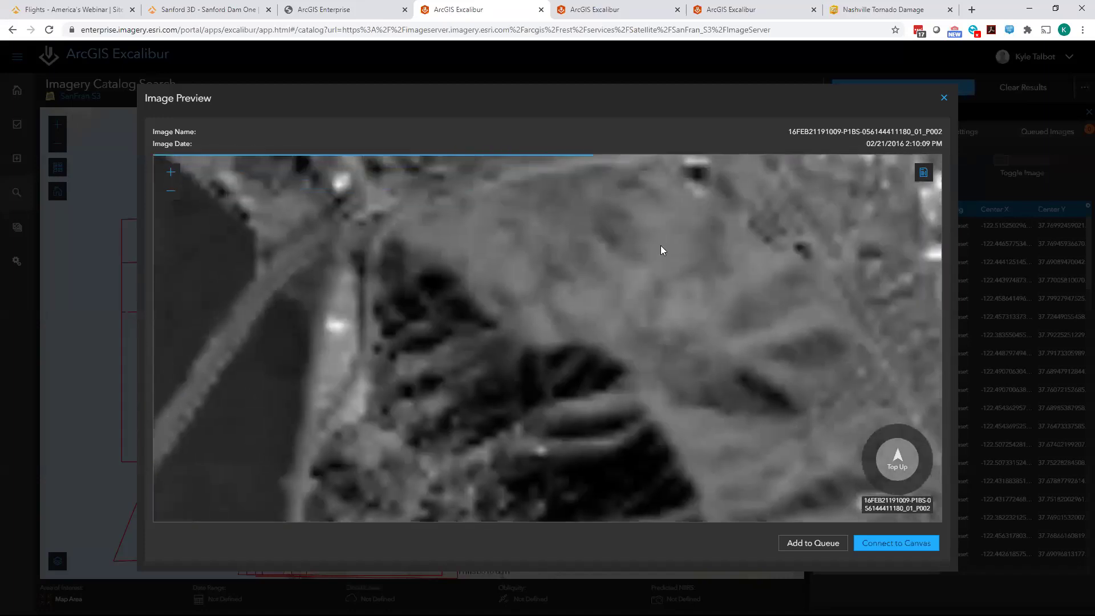
pyautogui.moveTo(655, 215); pyautogui.dragTo(590, 420)
pyautogui.scroll(-6, 630, 224)
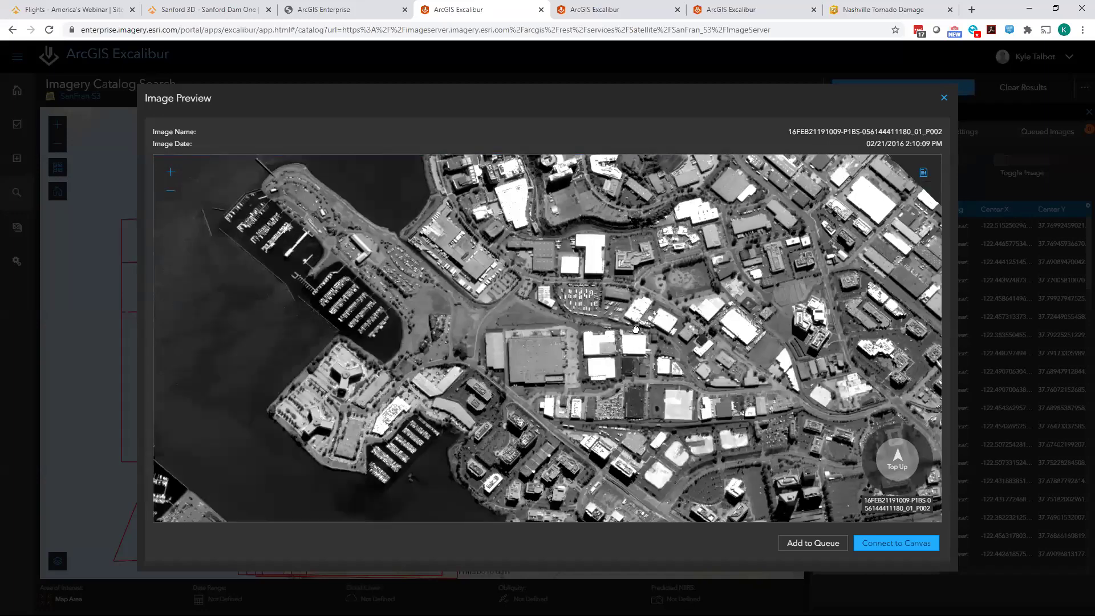
# Close the image preview and switch to the Venoge SenseFly image collection canvas, reloading it
pyautogui.moveTo(636, 330); pyautogui.dragTo(724, 374)
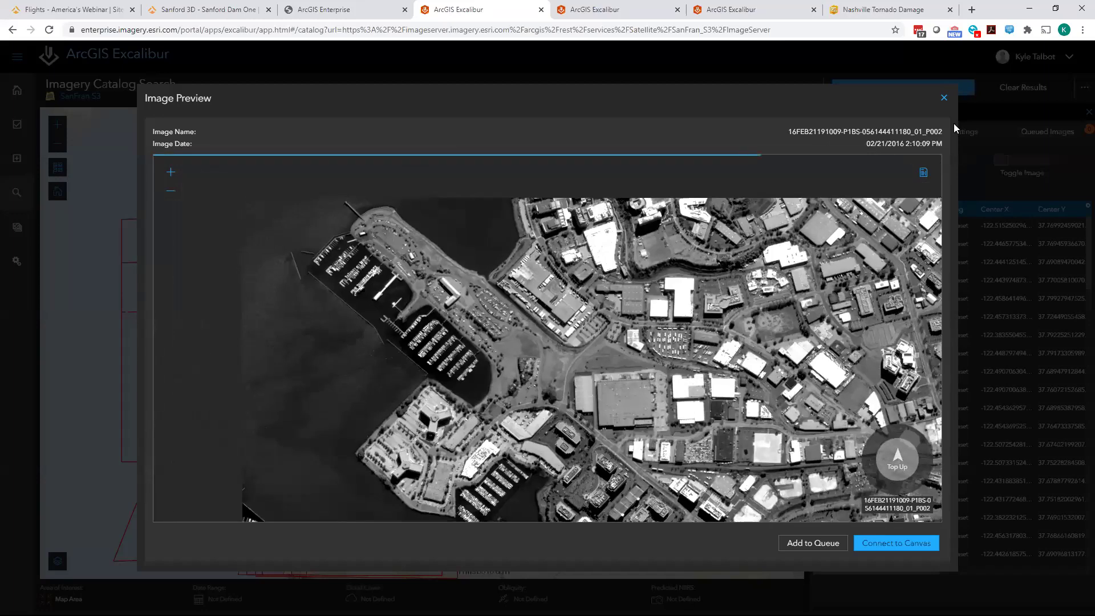
pyautogui.click(944, 98)
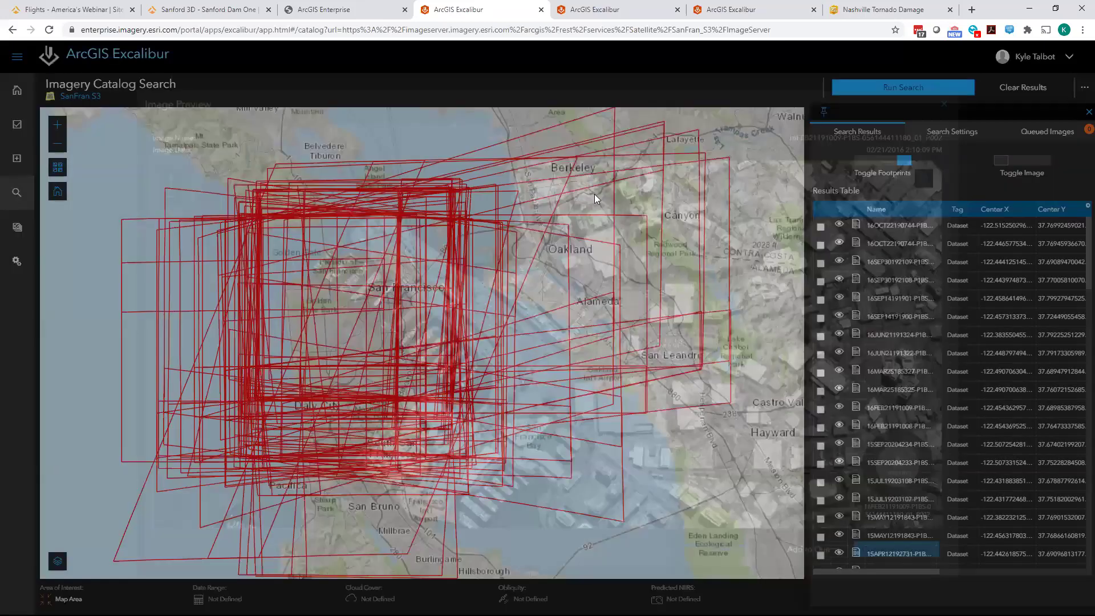
pyautogui.click(615, 13)
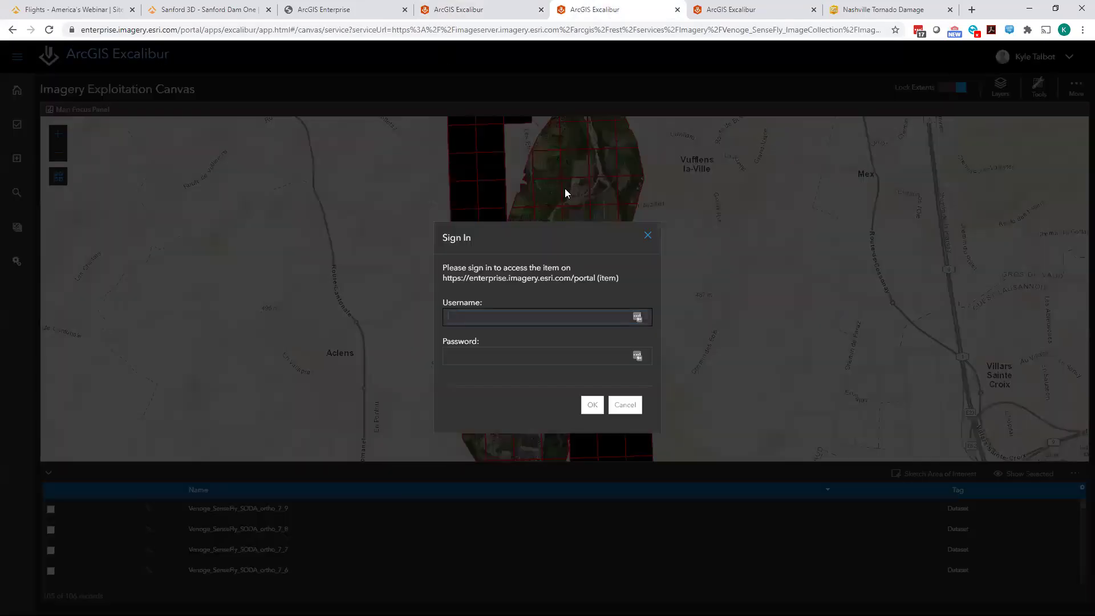
pyautogui.click(49, 30)
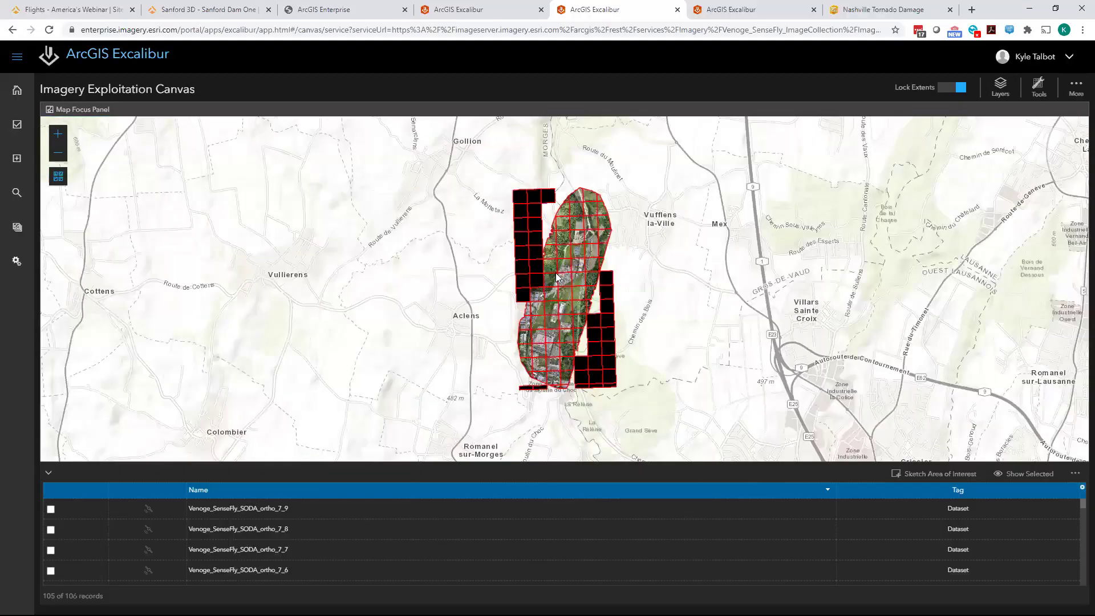
# Look over the Venoge SenseFly ortho tiles on the map and match the image list entries to their footprints
pyautogui.scroll(1, 571, 279)
pyautogui.scroll(1, 560, 289)
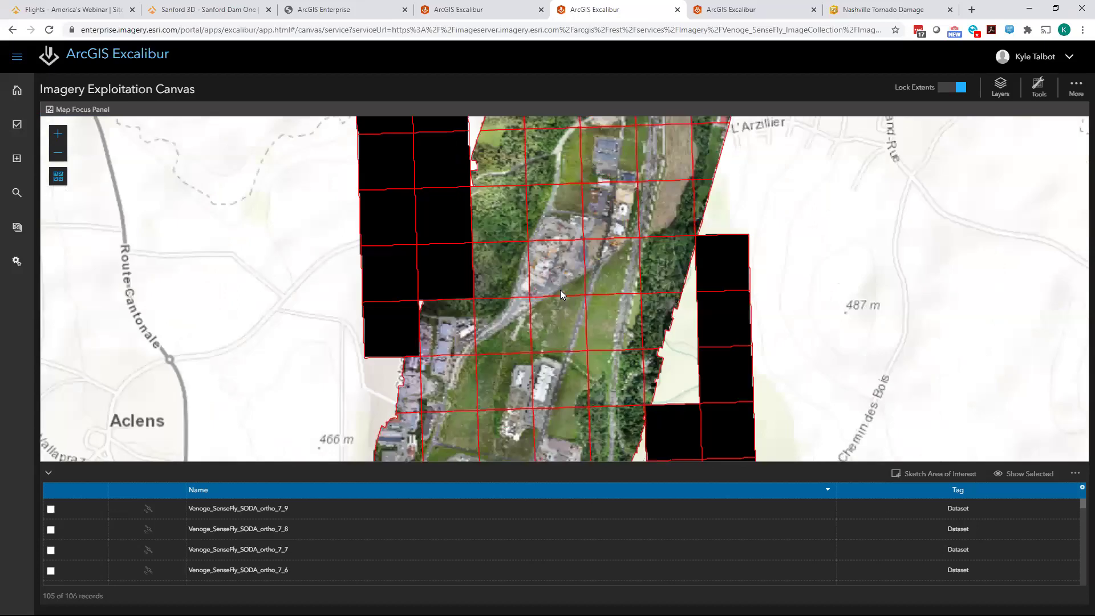
pyautogui.scroll(3, 297, 519)
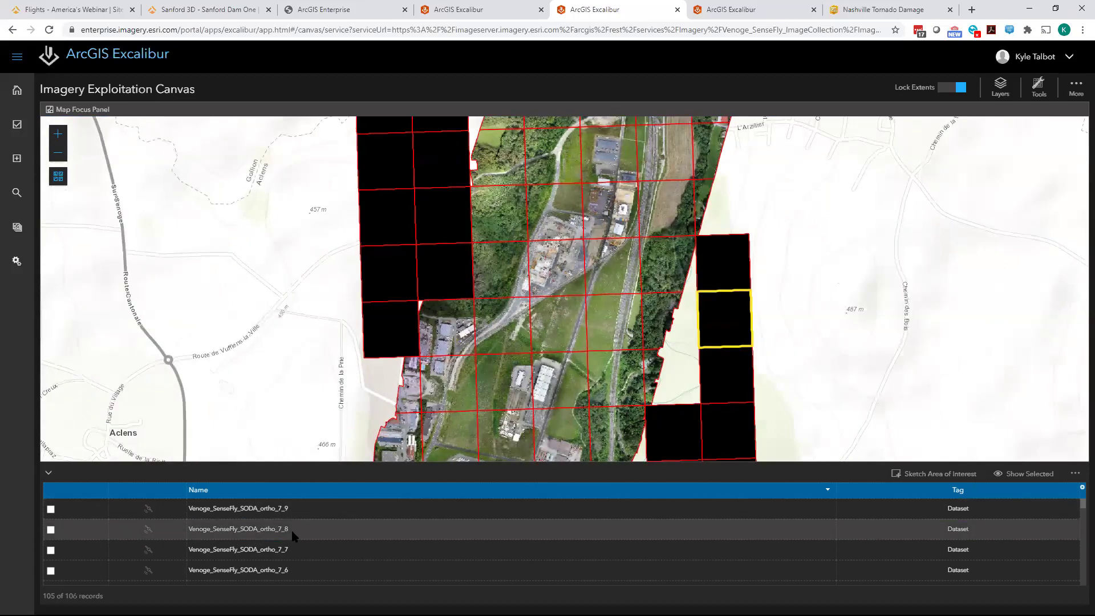
pyautogui.scroll(-5, 293, 542)
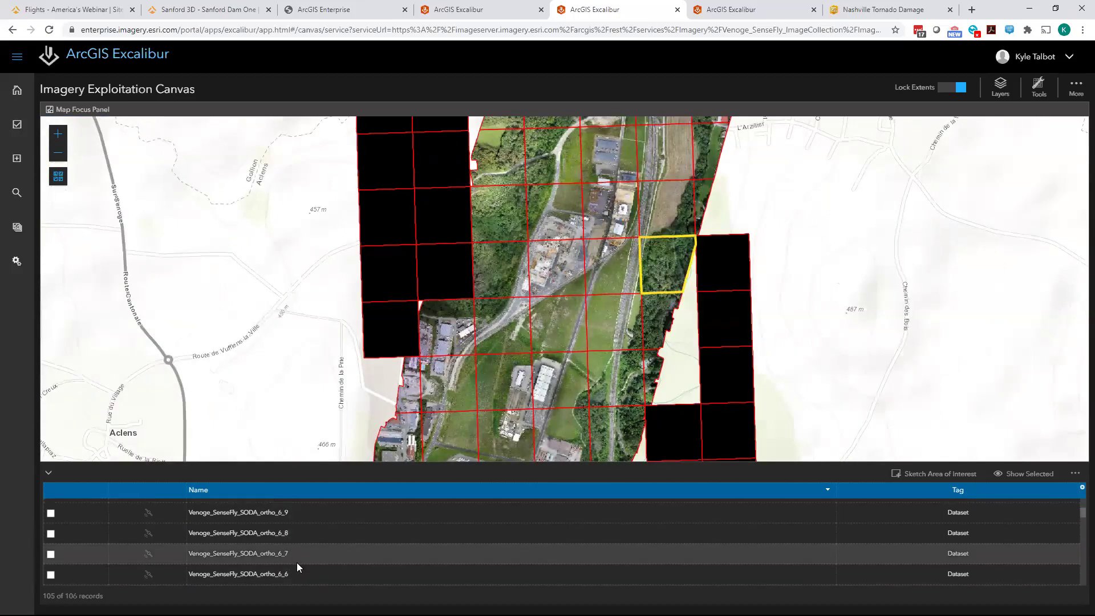
pyautogui.scroll(3, 294, 524)
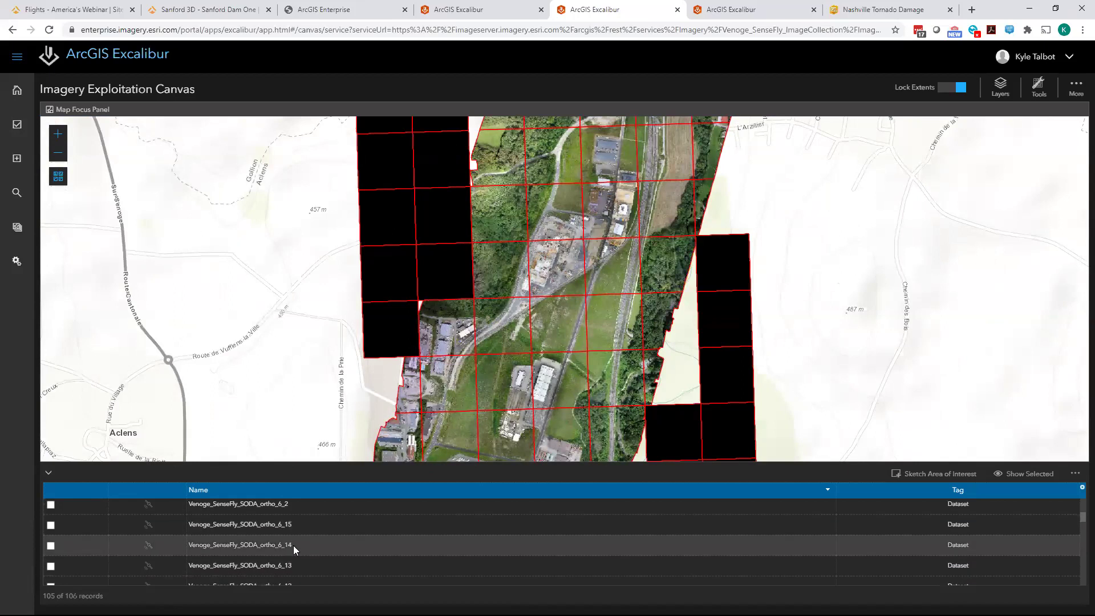
pyautogui.scroll(1, 293, 549)
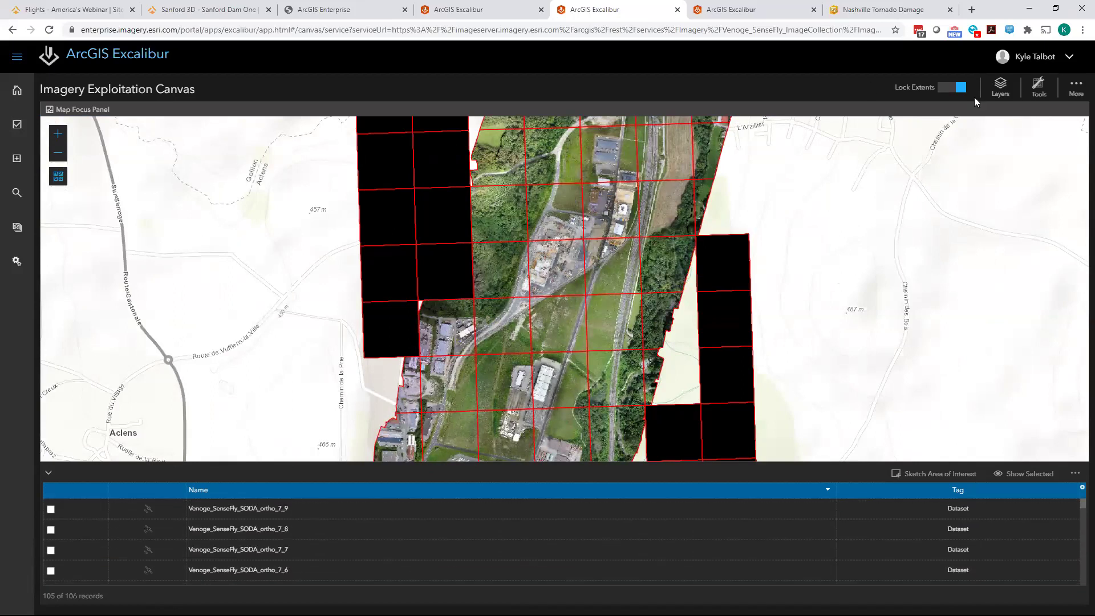
# Hide the Image Footprints layer on the Venoge imagery canvas
pyautogui.click(1013, 91)
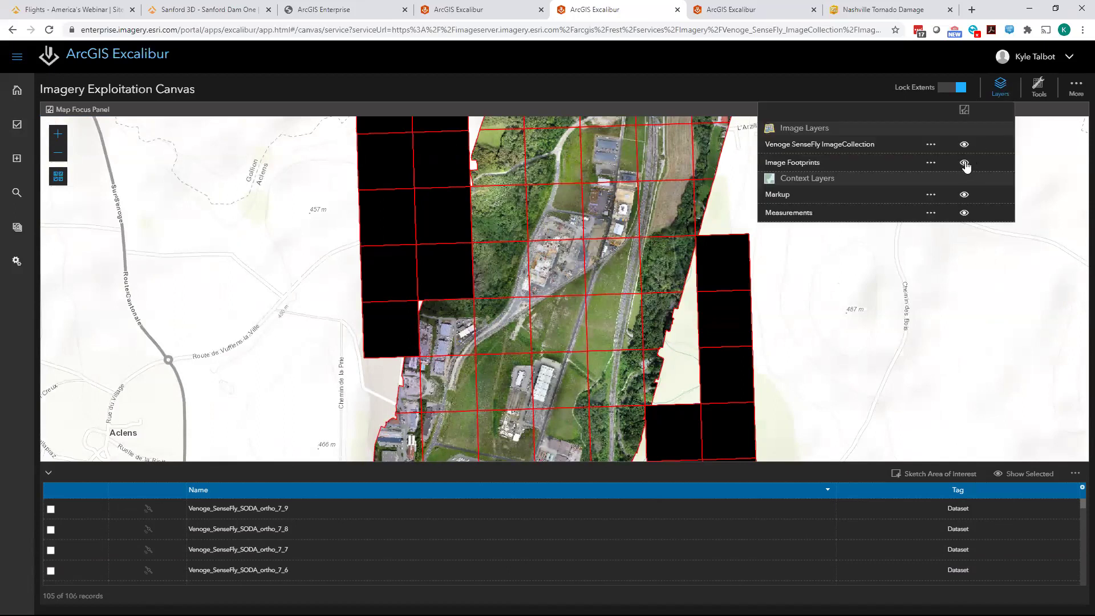
pyautogui.click(965, 164)
pyautogui.click(1001, 87)
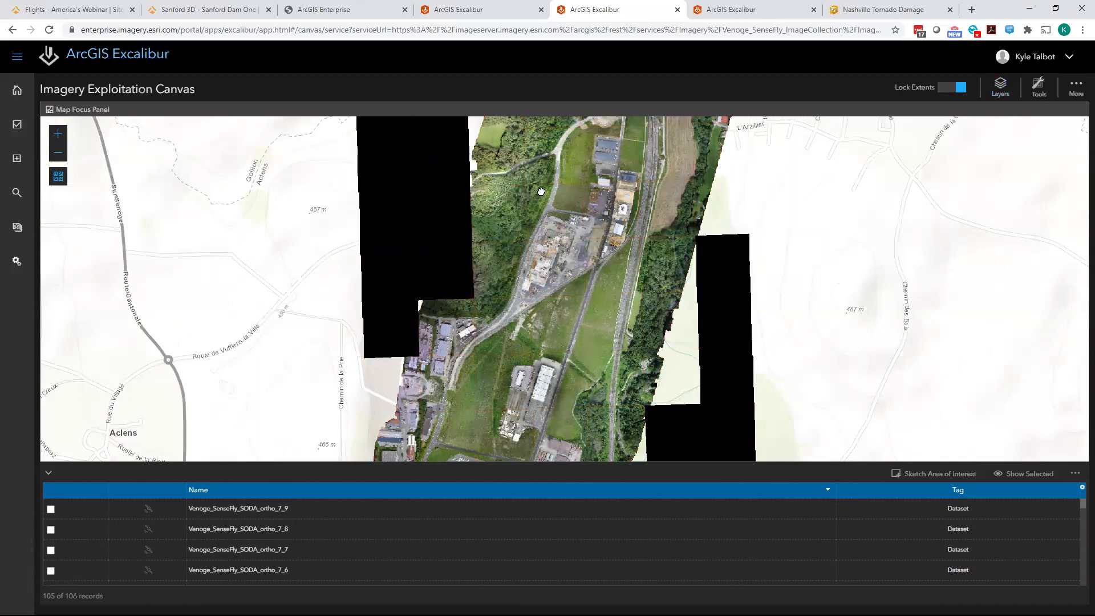
# Examine the construction yard and parking area up close and review the available display, exploitation and export tools
pyautogui.scroll(5, 627, 293)
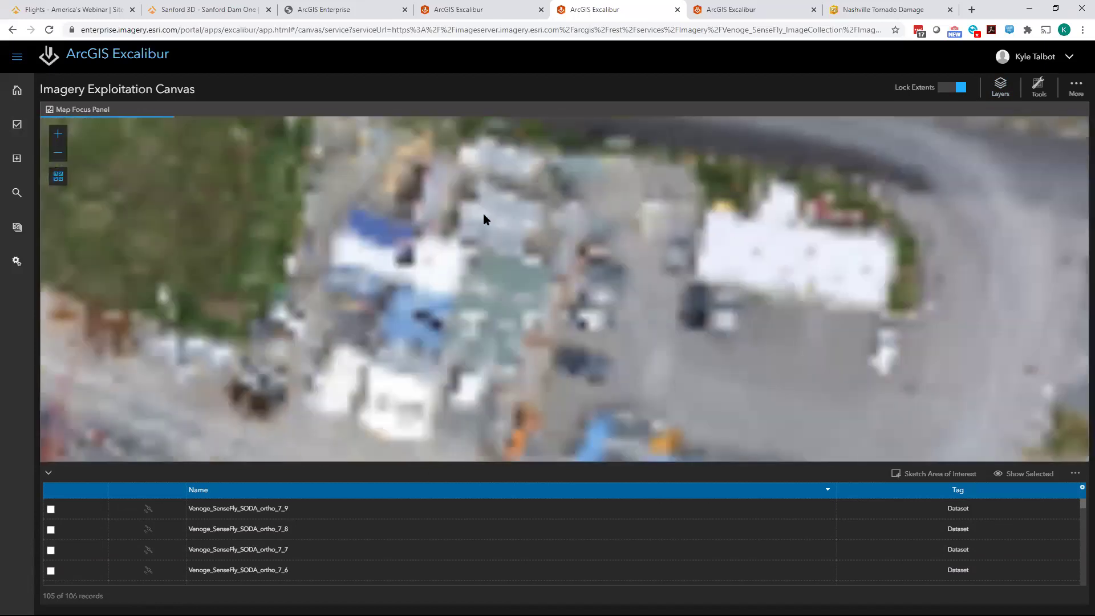
pyautogui.moveTo(484, 219); pyautogui.dragTo(546, 254)
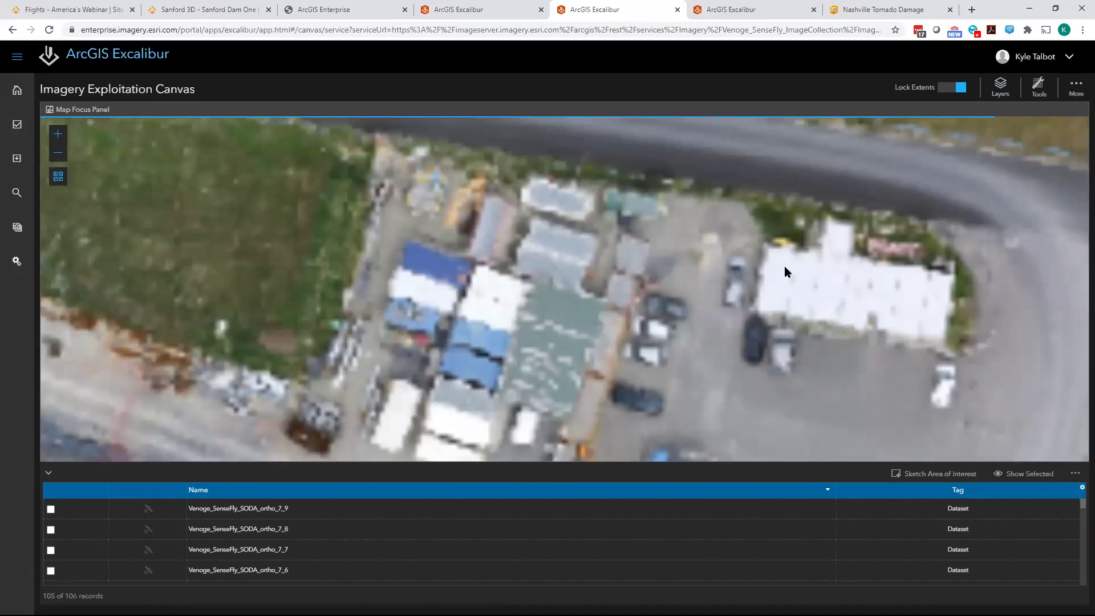
pyautogui.moveTo(787, 281); pyautogui.dragTo(692, 248)
pyautogui.click(1024, 90)
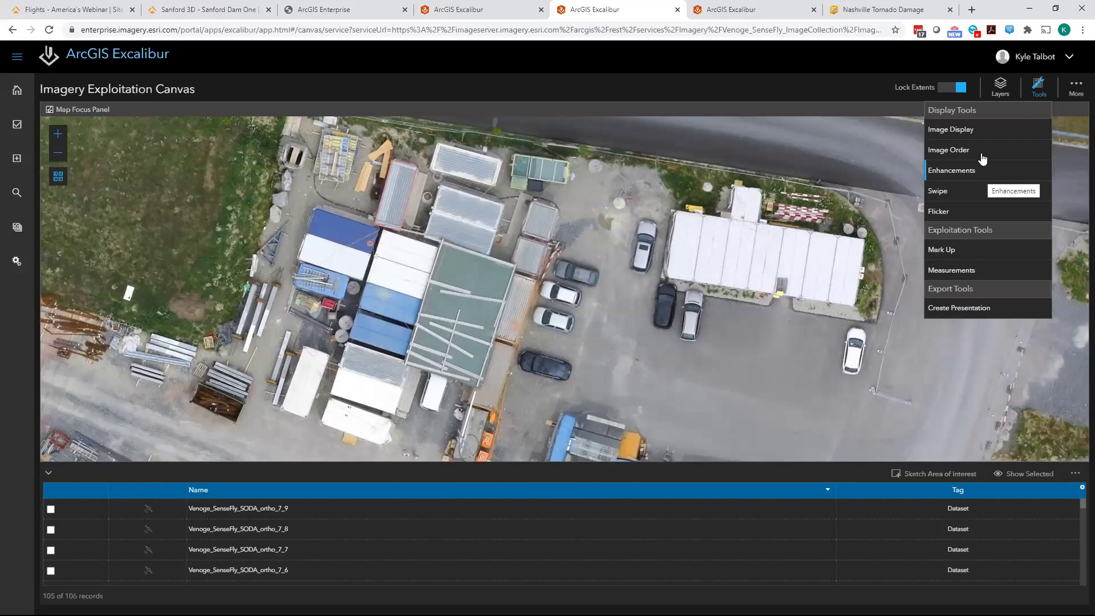
pyautogui.click(1007, 91)
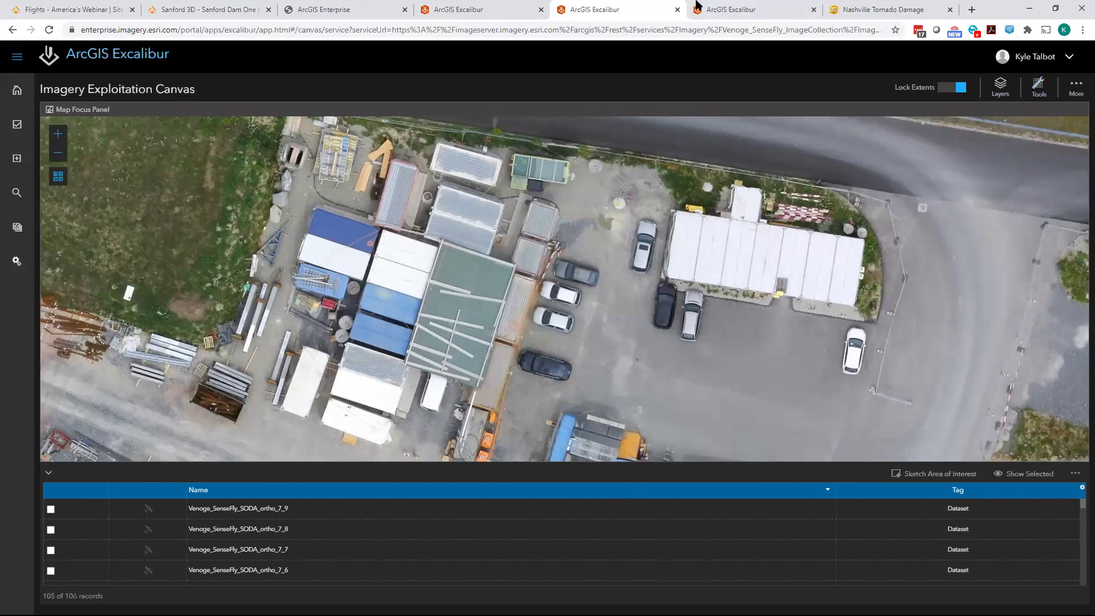
# Switch to the canvas holding the Venoge_SenseFly_SODA_dsm surface model and reload it
pyautogui.click(750, 11)
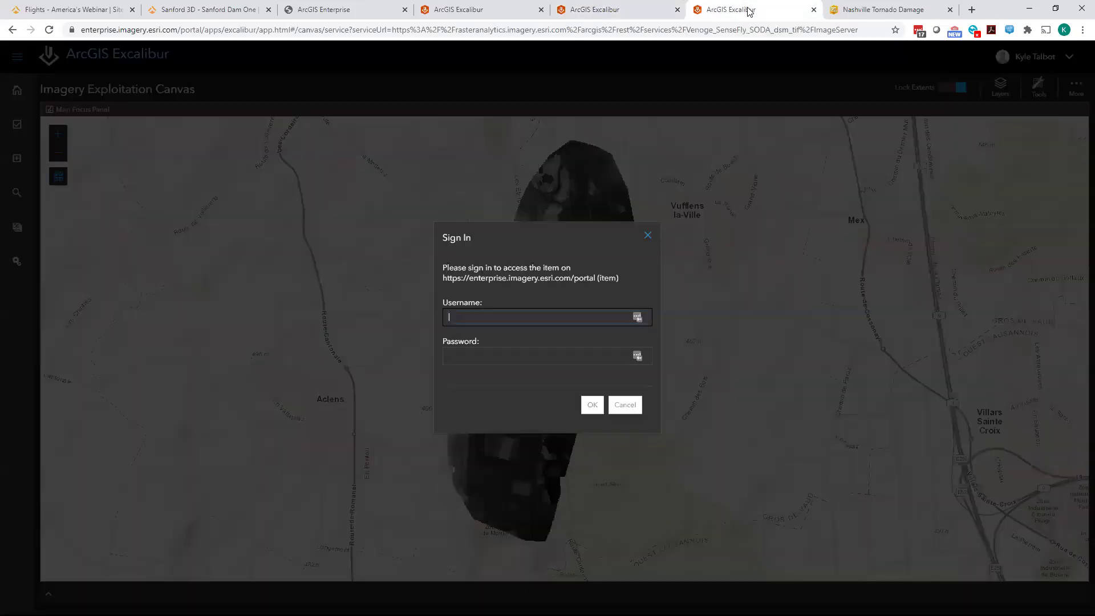
pyautogui.click(49, 29)
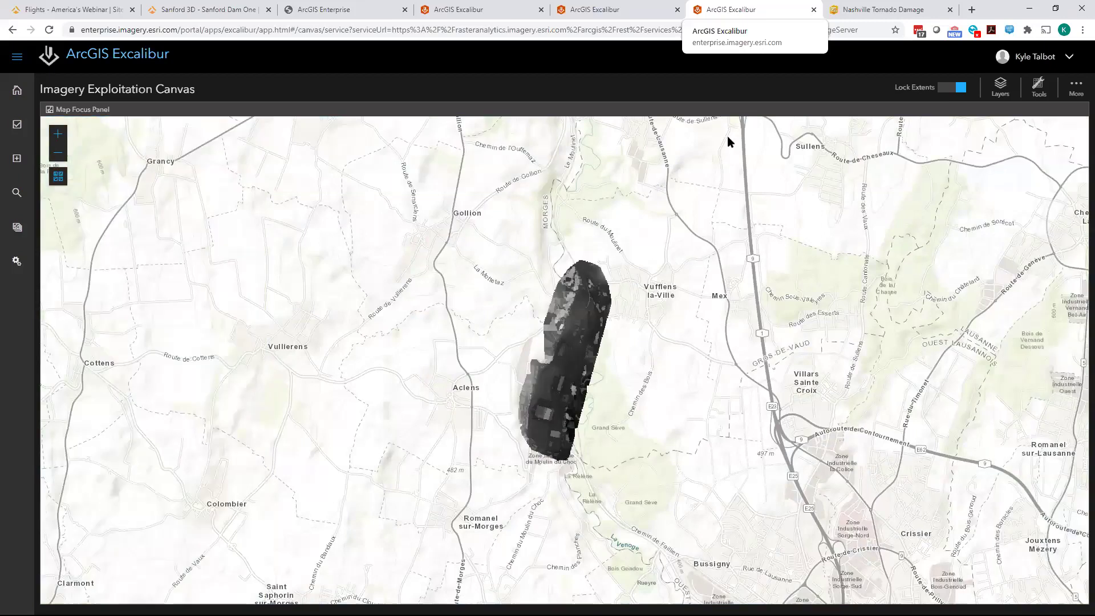
pyautogui.scroll(3, 559, 291)
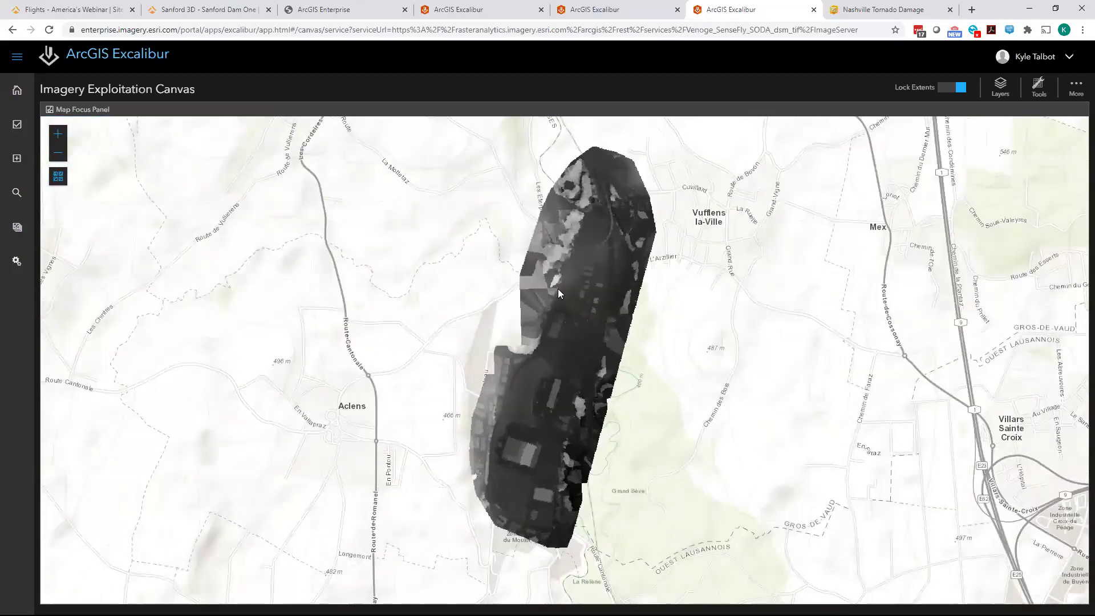
# Examine the buildings, trees and terrain along the Venoge digital surface model
pyautogui.moveTo(585, 275); pyautogui.dragTo(561, 343)
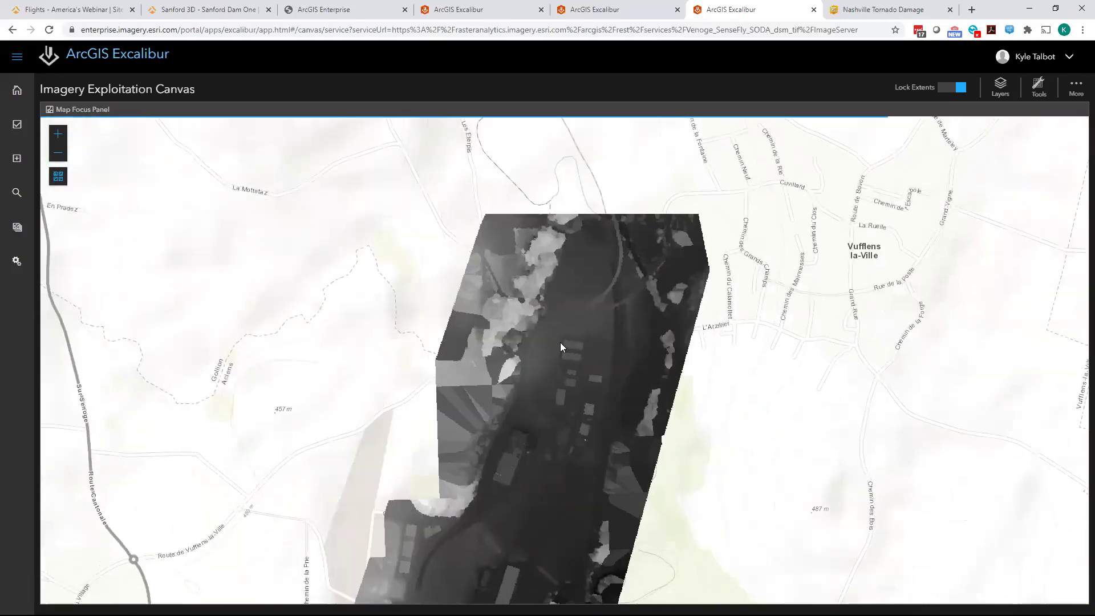
pyautogui.moveTo(572, 288); pyautogui.dragTo(558, 179)
pyautogui.moveTo(521, 362); pyautogui.dragTo(525, 267)
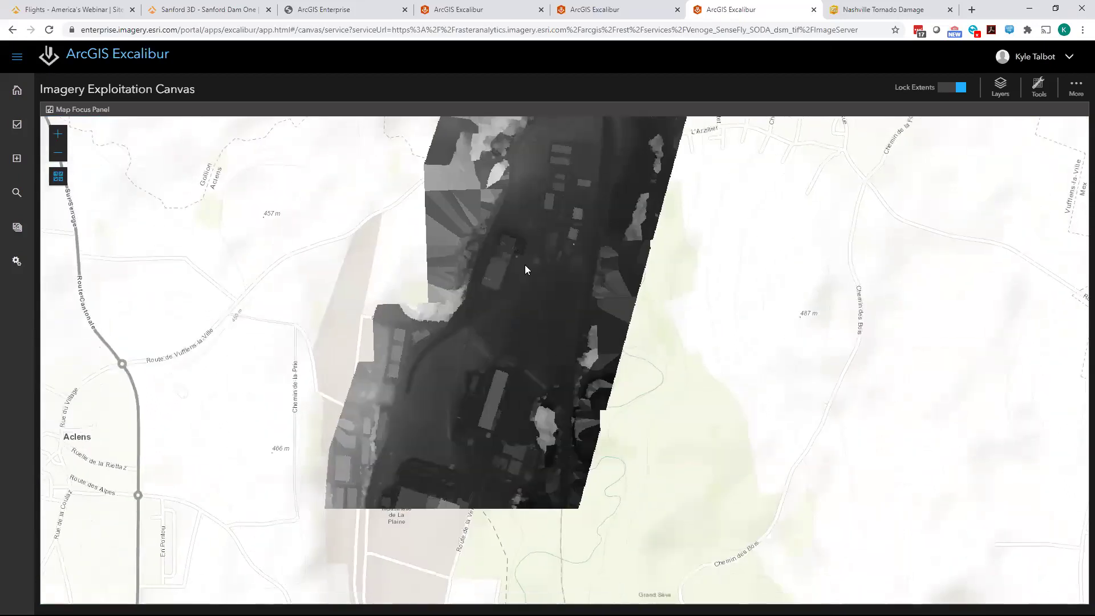
pyautogui.scroll(2, 517, 423)
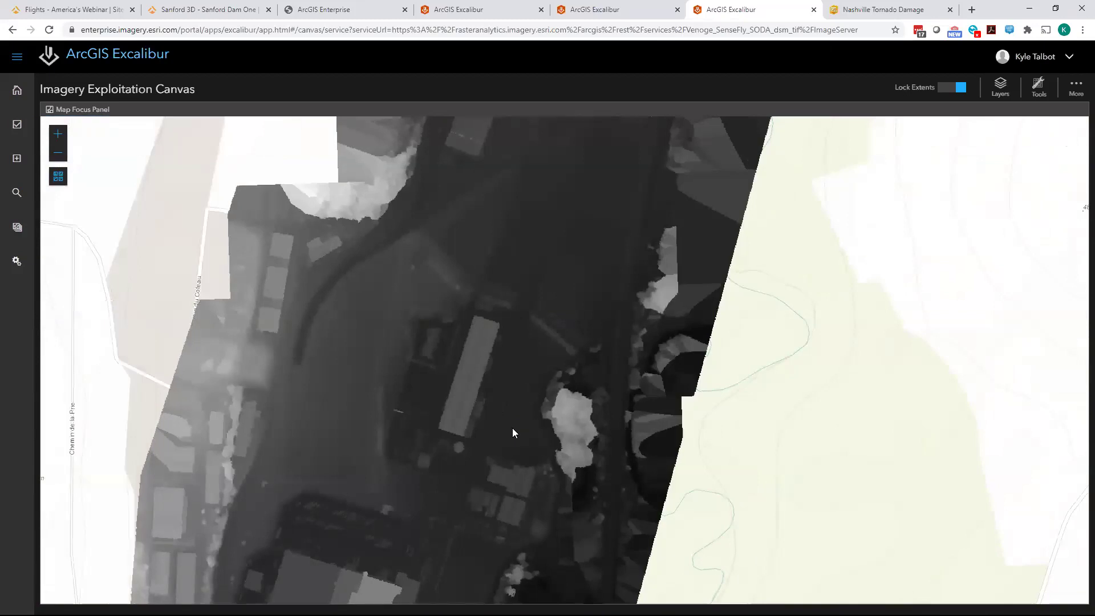
pyautogui.moveTo(489, 460); pyautogui.dragTo(523, 314)
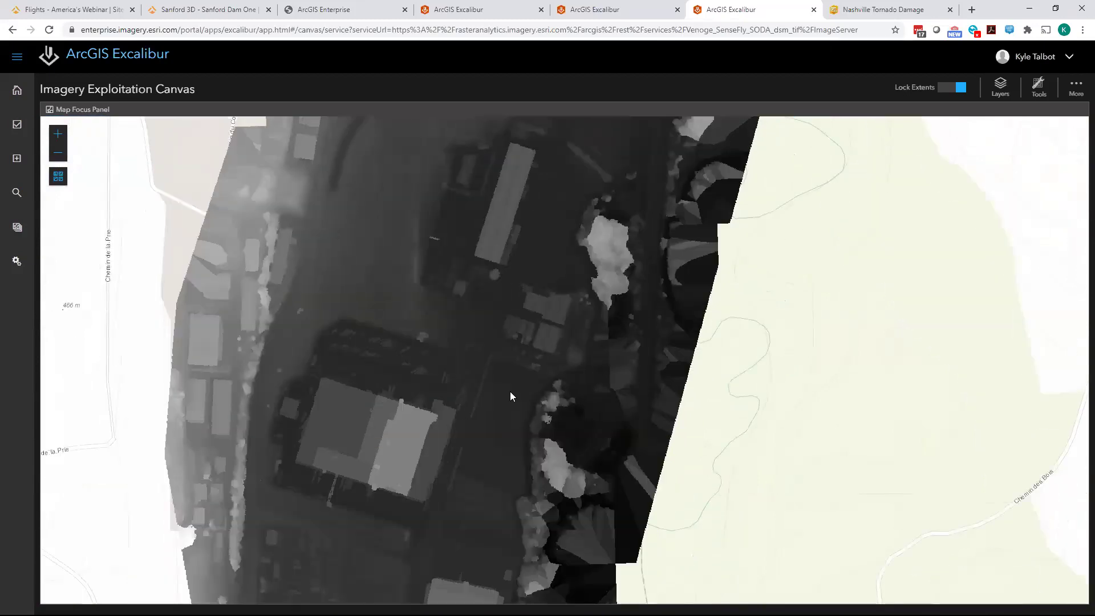
pyautogui.moveTo(510, 391); pyautogui.dragTo(509, 375)
pyautogui.moveTo(519, 245); pyautogui.dragTo(472, 453)
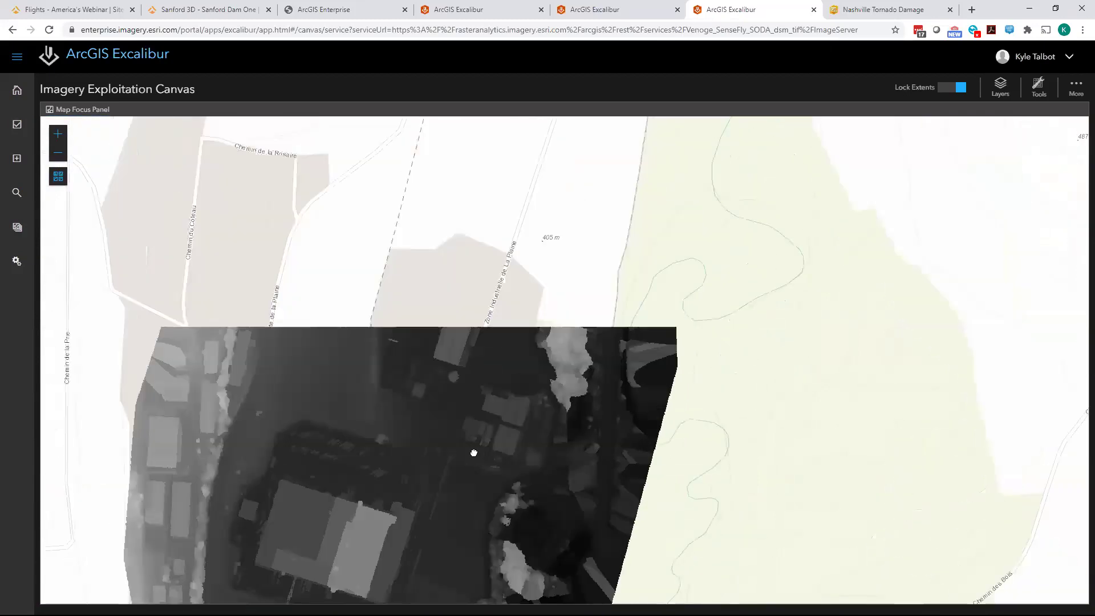
pyautogui.moveTo(548, 269); pyautogui.dragTo(538, 384)
pyautogui.scroll(-2, 538, 382)
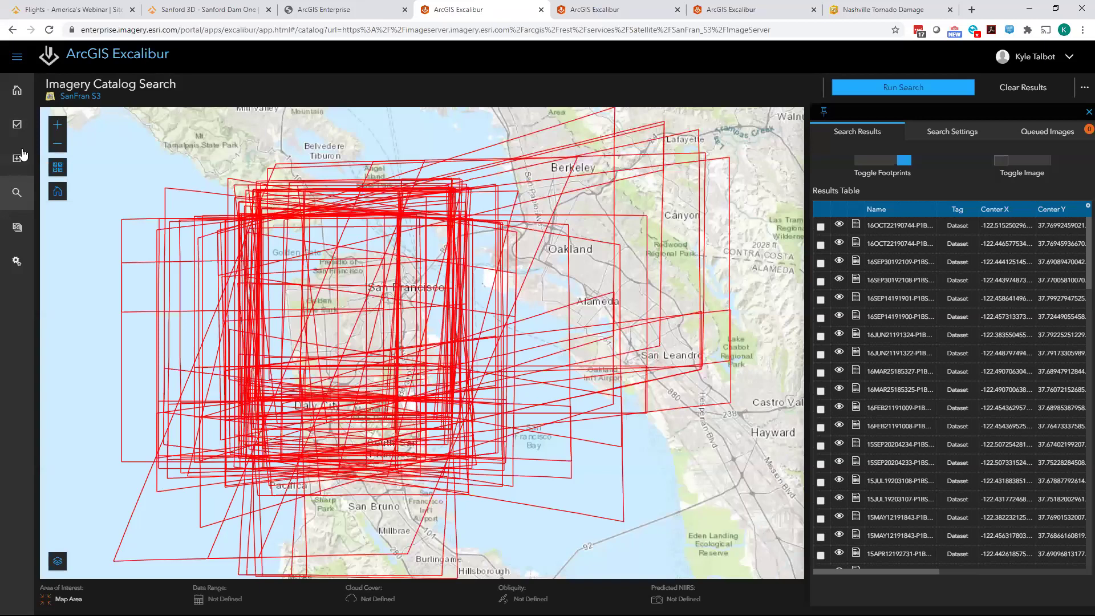
# Browse the imagery projects list from the home page and try to open the Nashville Tornado Damage project
pyautogui.click(17, 90)
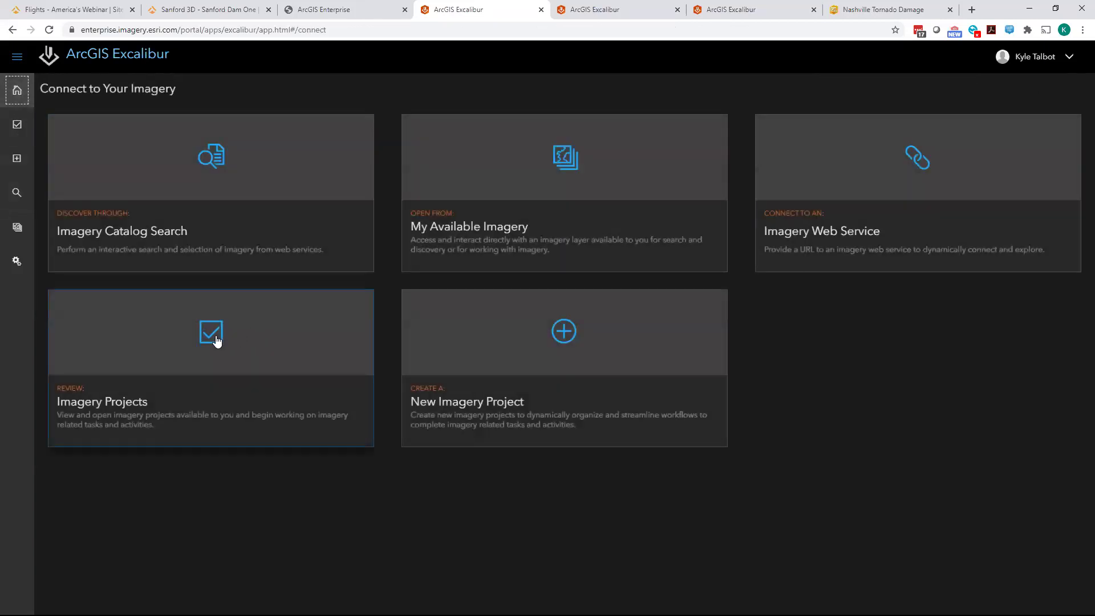
pyautogui.click(217, 338)
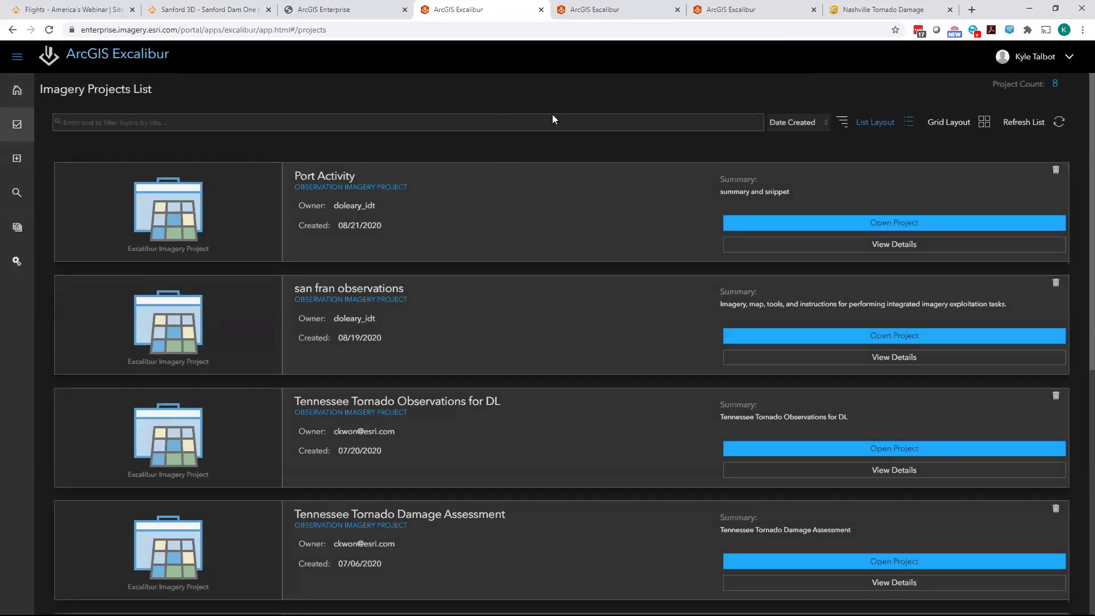
pyautogui.scroll(-3, 513, 234)
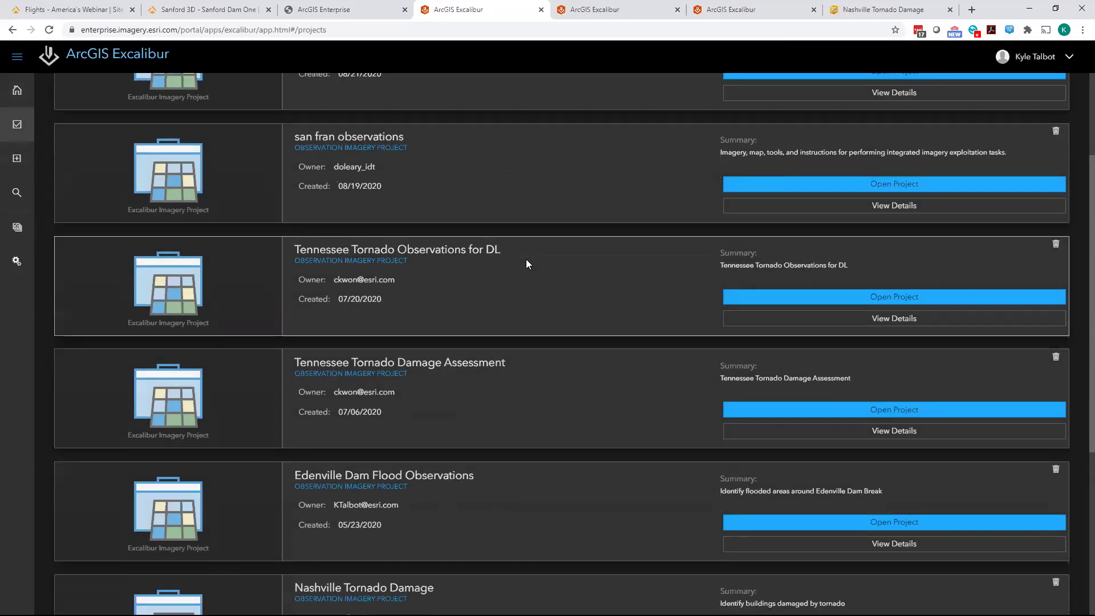
pyautogui.scroll(-3, 533, 270)
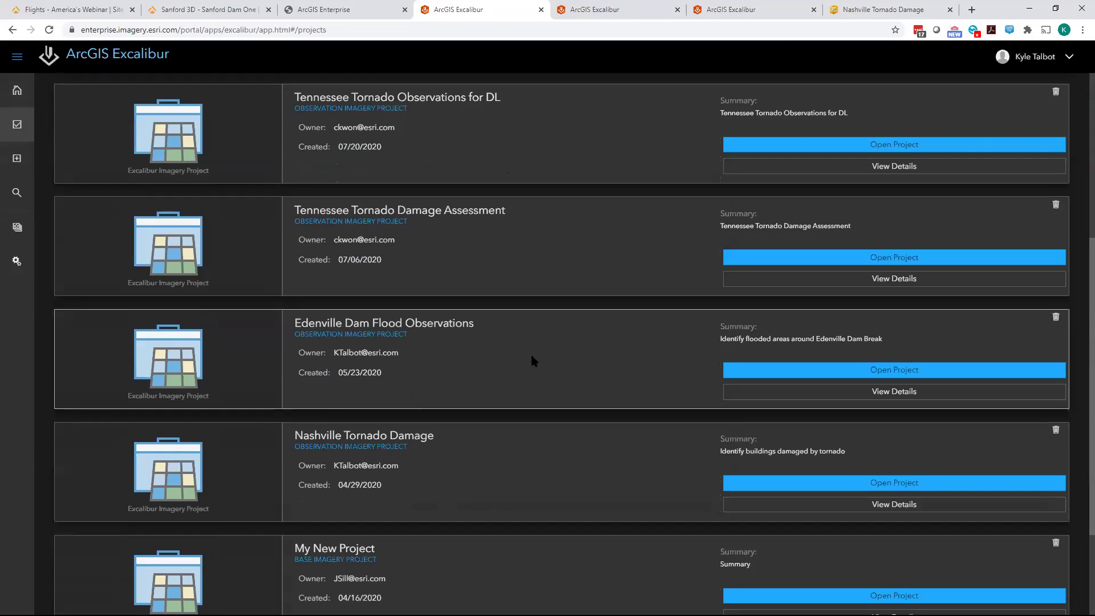
pyautogui.scroll(-3, 533, 314)
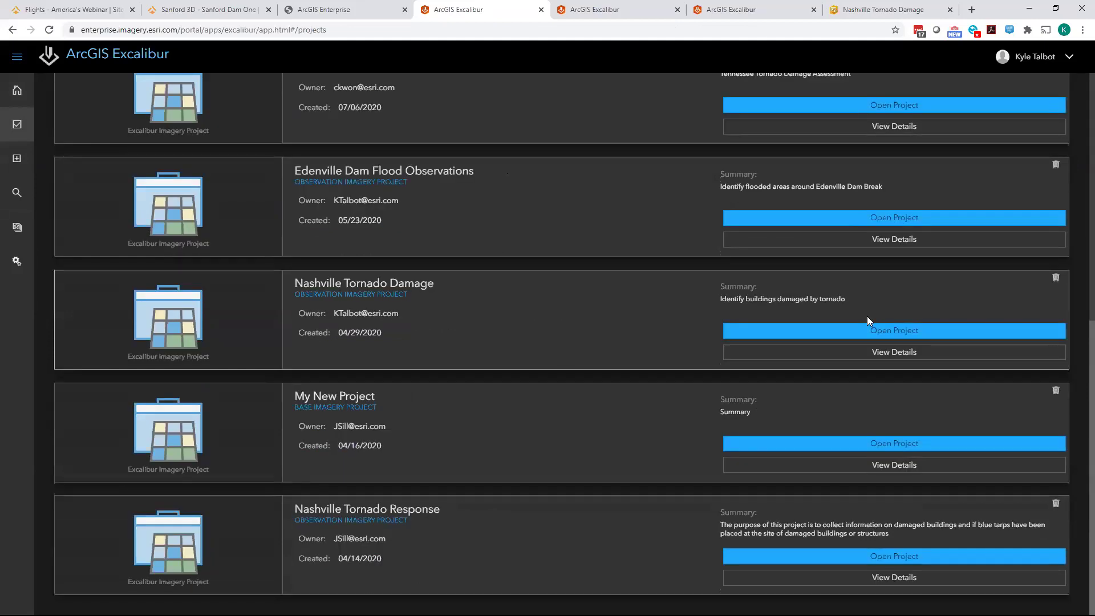
pyautogui.click(907, 334)
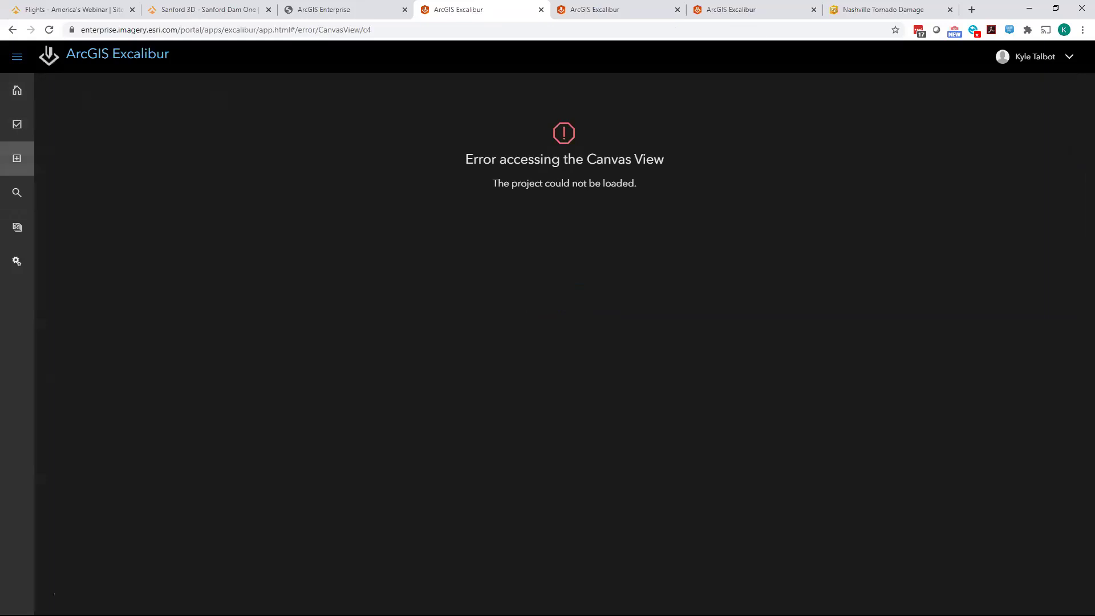
# Reload the application, return to the imagery projects list and try again to open the Nashville Tornado Damage project
pyautogui.click(50, 31)
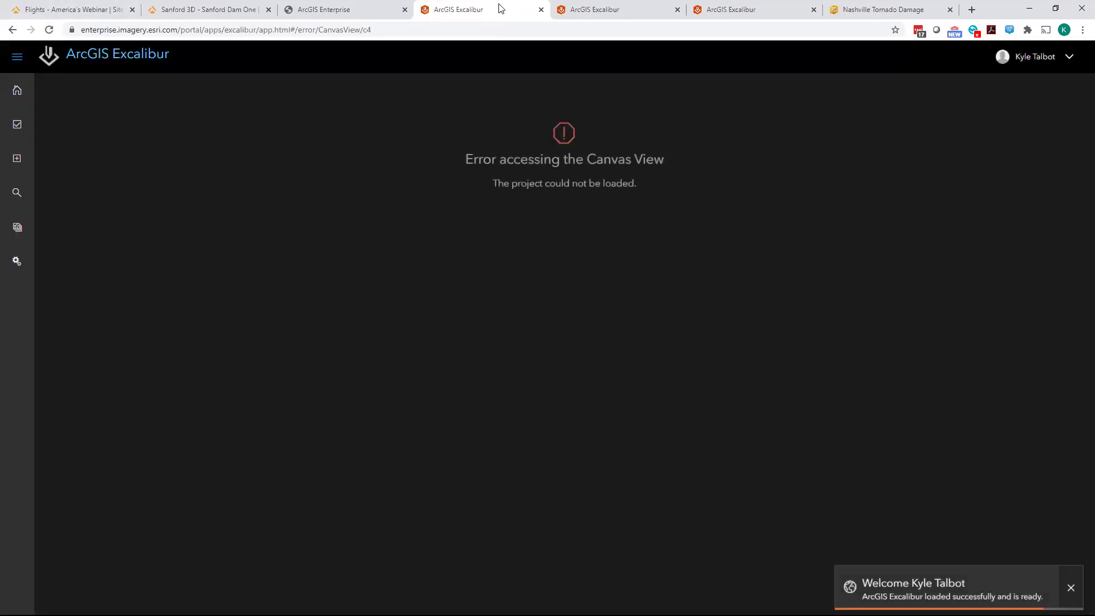
pyautogui.click(17, 227)
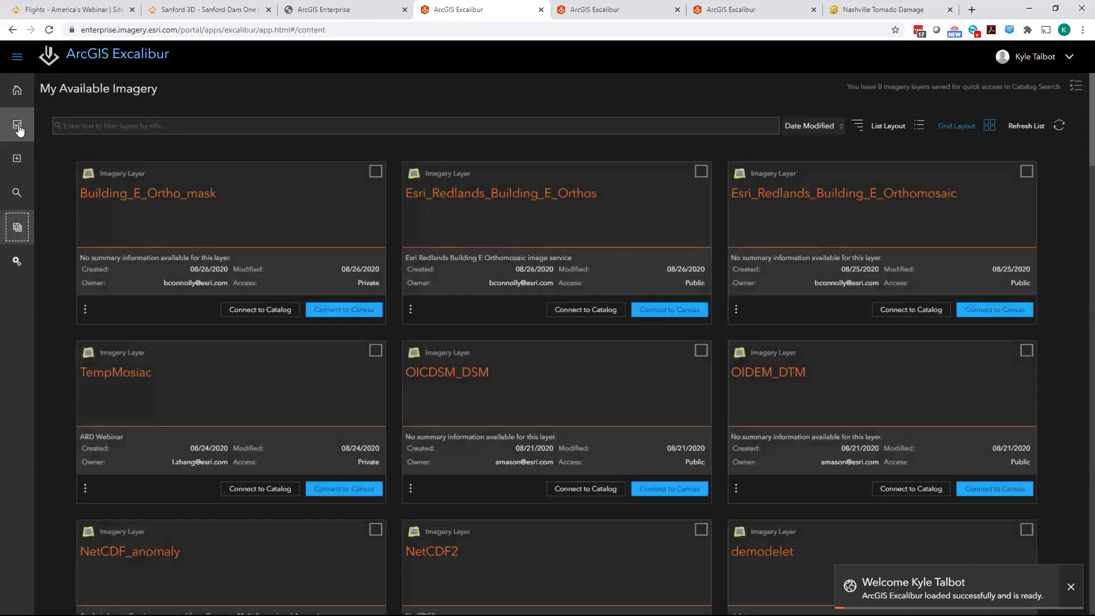
pyautogui.click(18, 123)
pyautogui.scroll(-5, 653, 291)
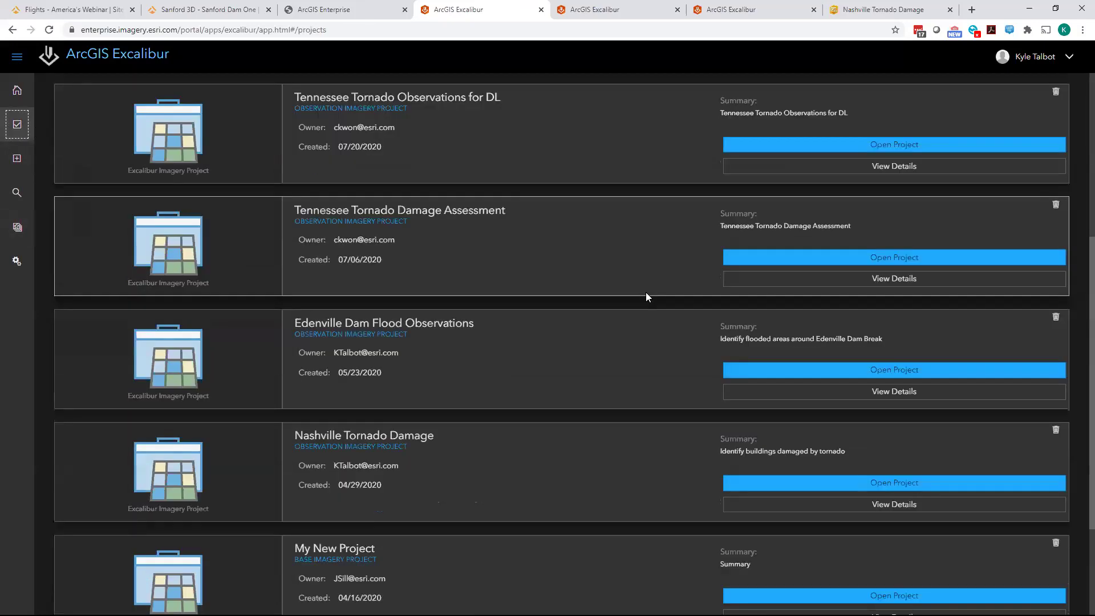
pyautogui.scroll(-3, 598, 256)
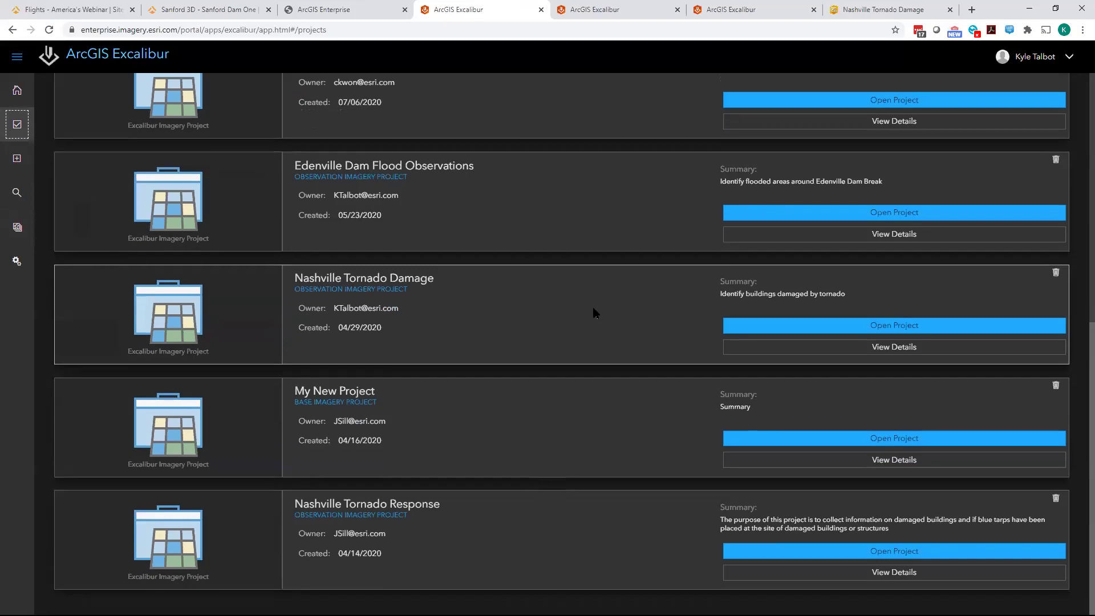
pyautogui.click(889, 324)
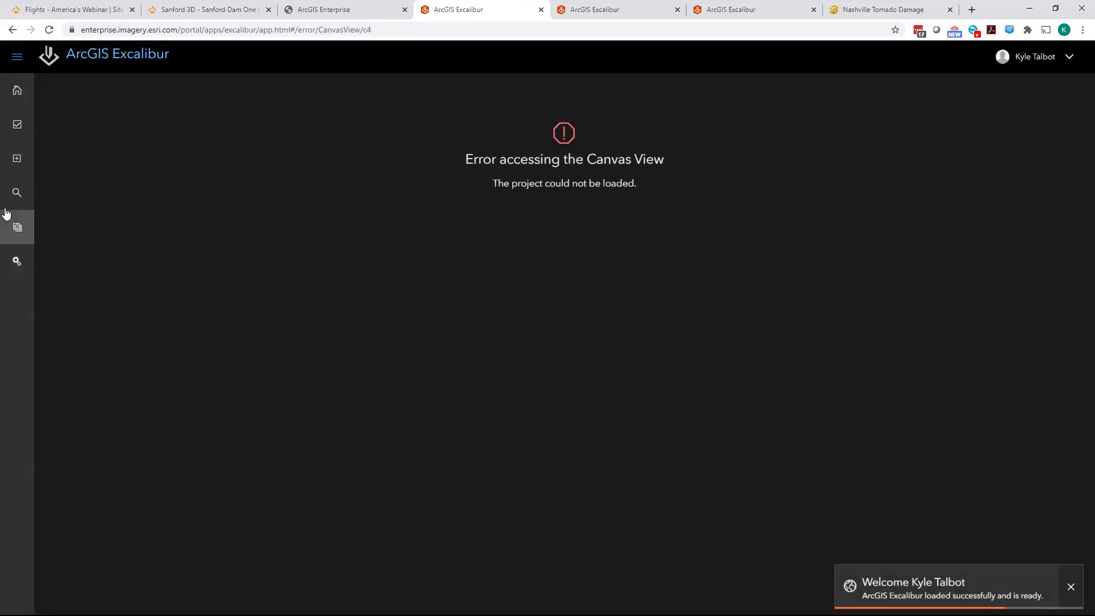
# Return to the home page and browse the imagery projects list around the Nashville Tornado Damage project
pyautogui.click(17, 92)
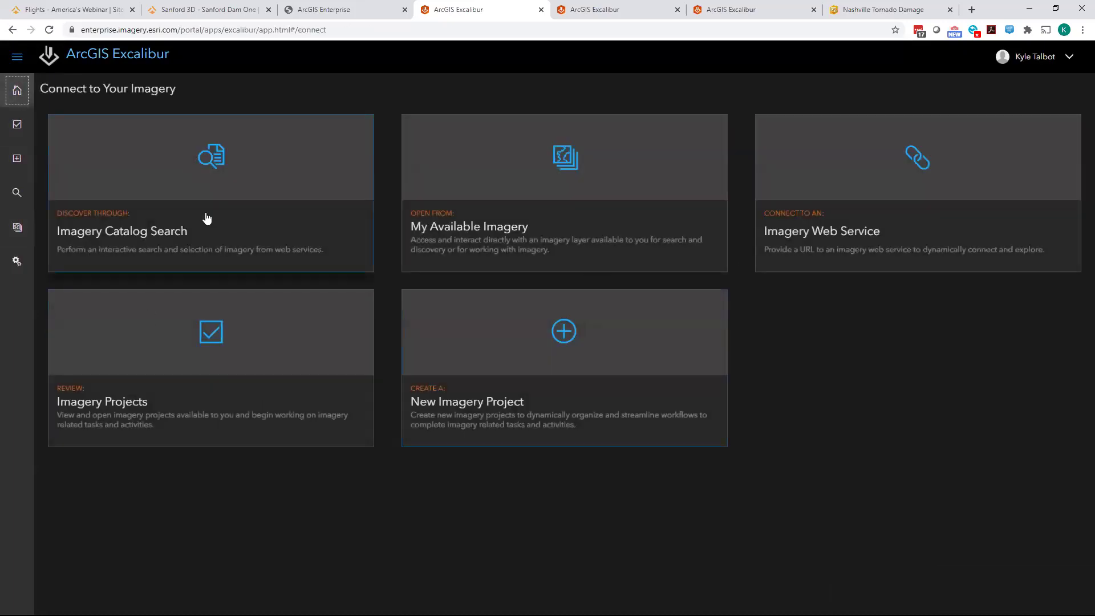
pyautogui.click(211, 358)
pyautogui.scroll(-5, 691, 309)
pyautogui.scroll(-4, 681, 322)
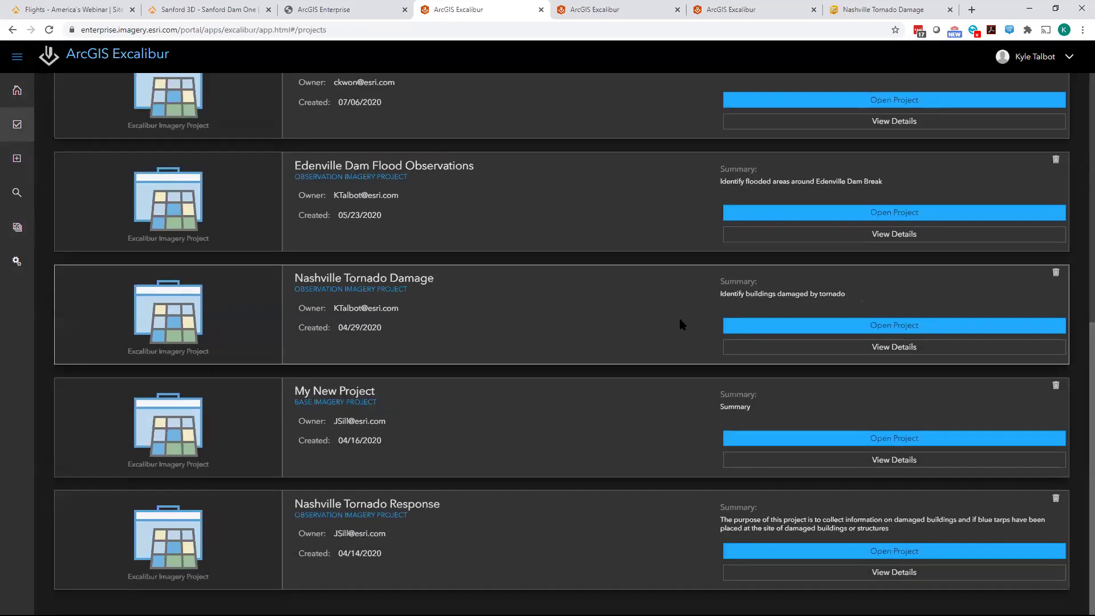
pyautogui.scroll(3, 547, 276)
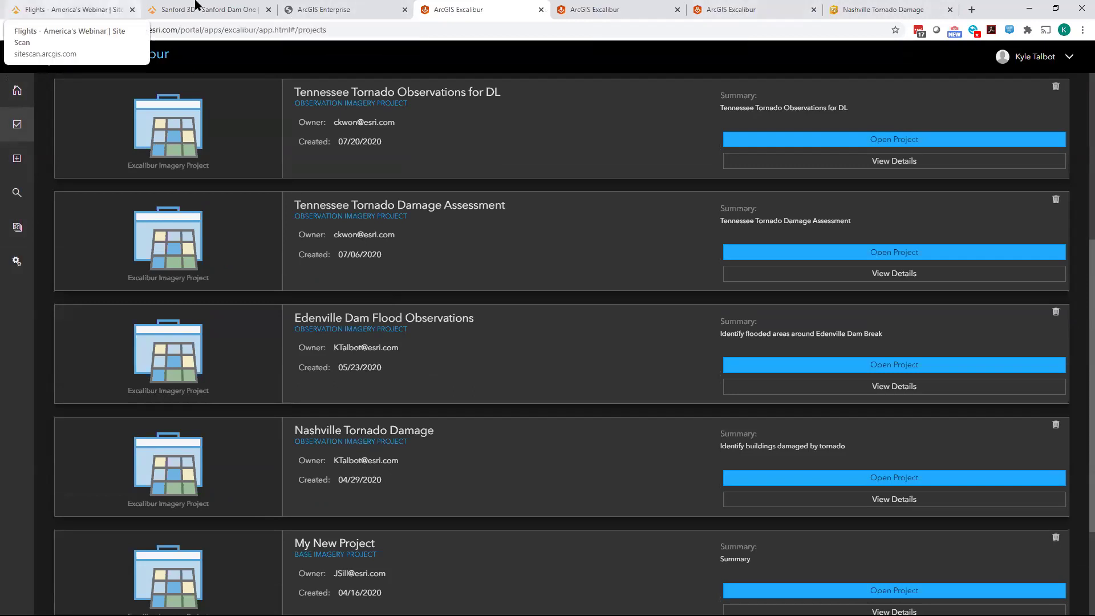
# Switch to the FMV Australia scene in ArcGIS Pro and reposition the floating video player beside the flight path
pyautogui.click(1031, 10)
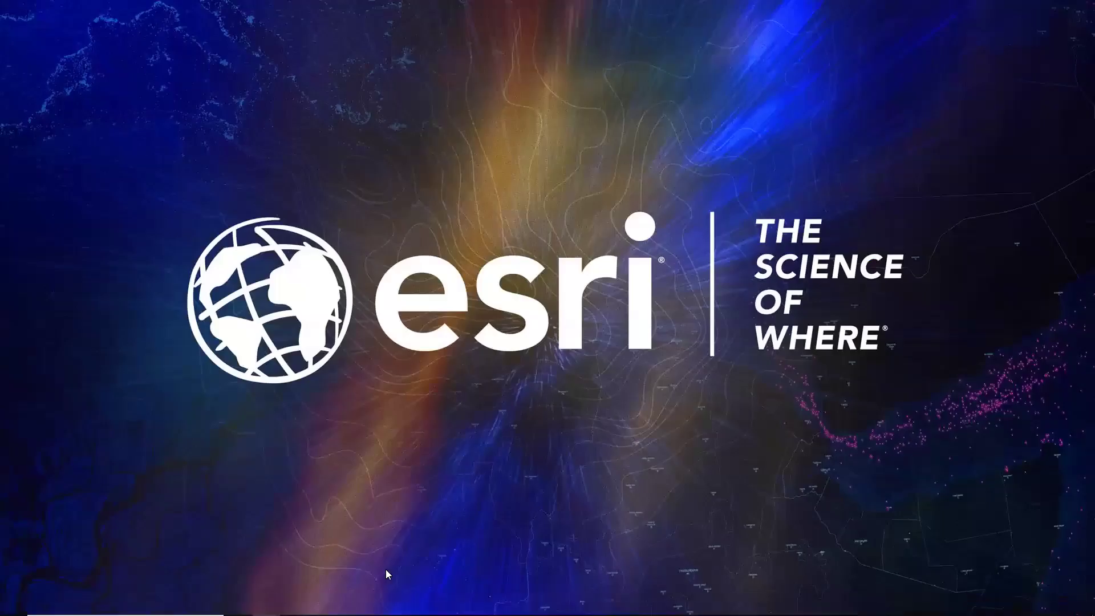
pyautogui.click(322, 605)
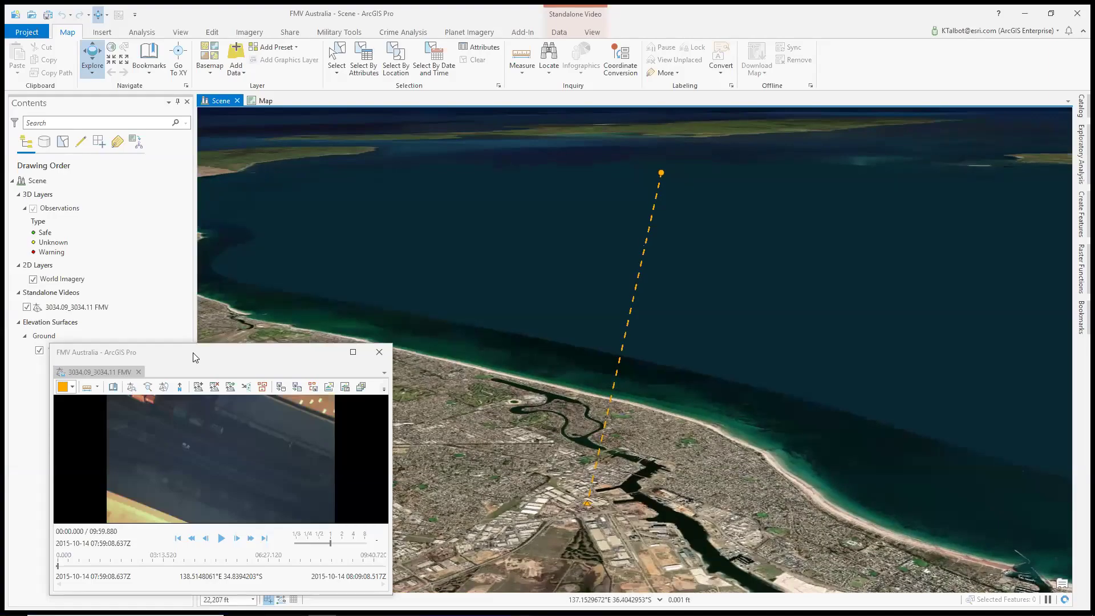
pyautogui.moveTo(208, 347); pyautogui.dragTo(201, 330)
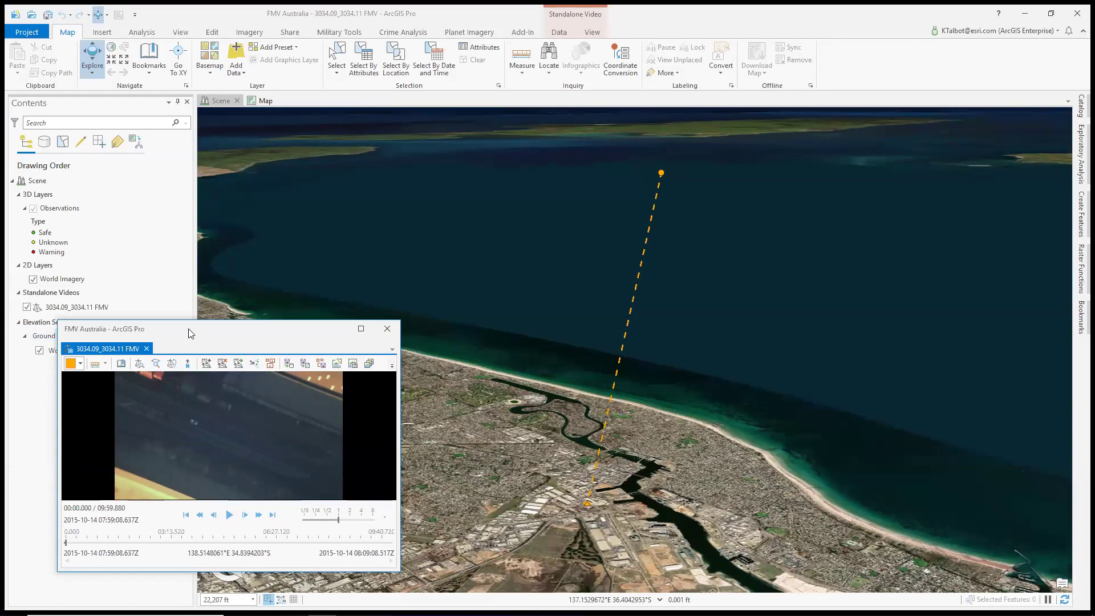
pyautogui.moveTo(185, 331); pyautogui.dragTo(169, 335)
# Play the 3034.09_3034.11 FMV video to about 13 seconds, pause it and nudge the player window slightly
pyautogui.click(213, 519)
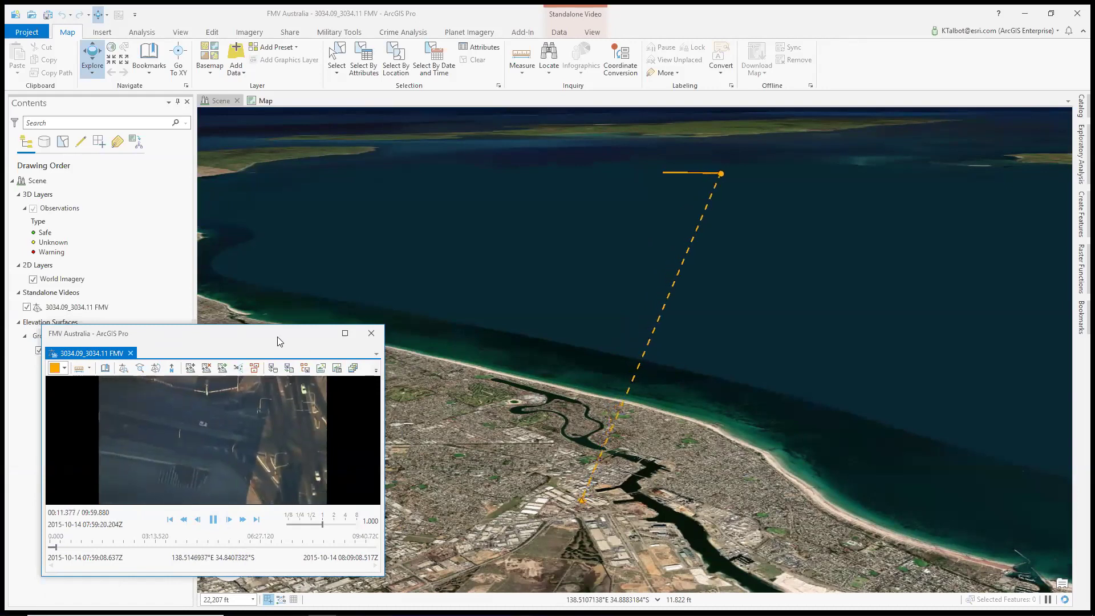
pyautogui.click(213, 519)
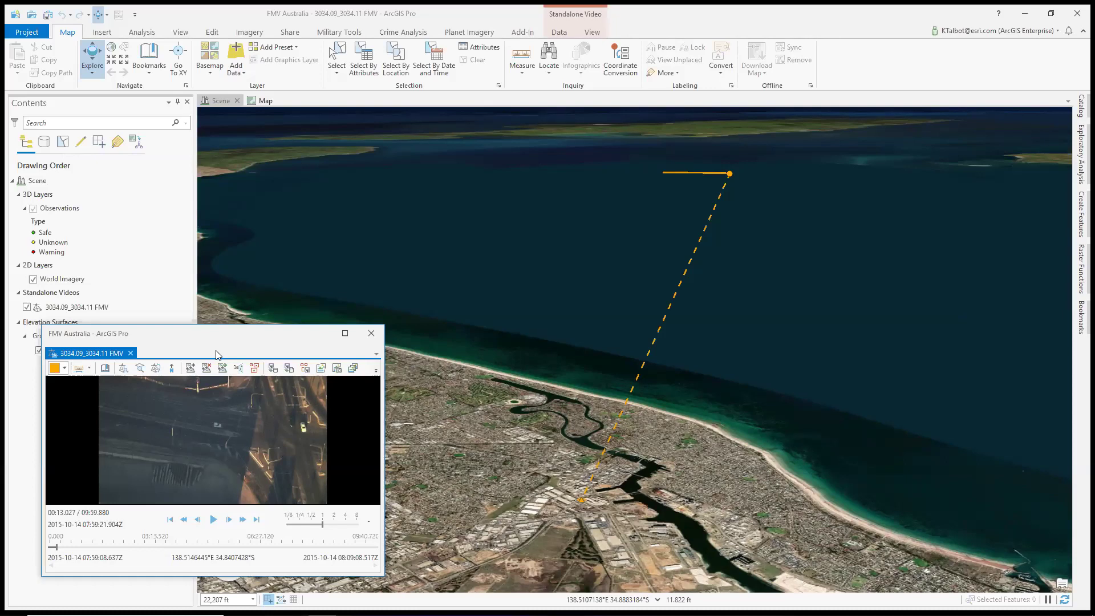
pyautogui.moveTo(212, 344); pyautogui.dragTo(209, 348)
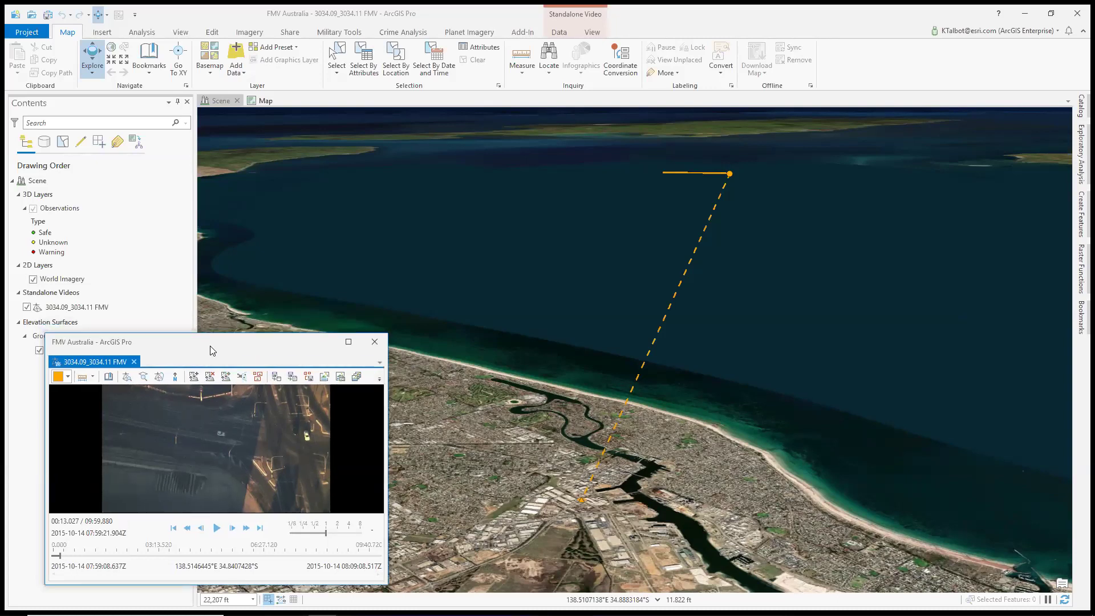